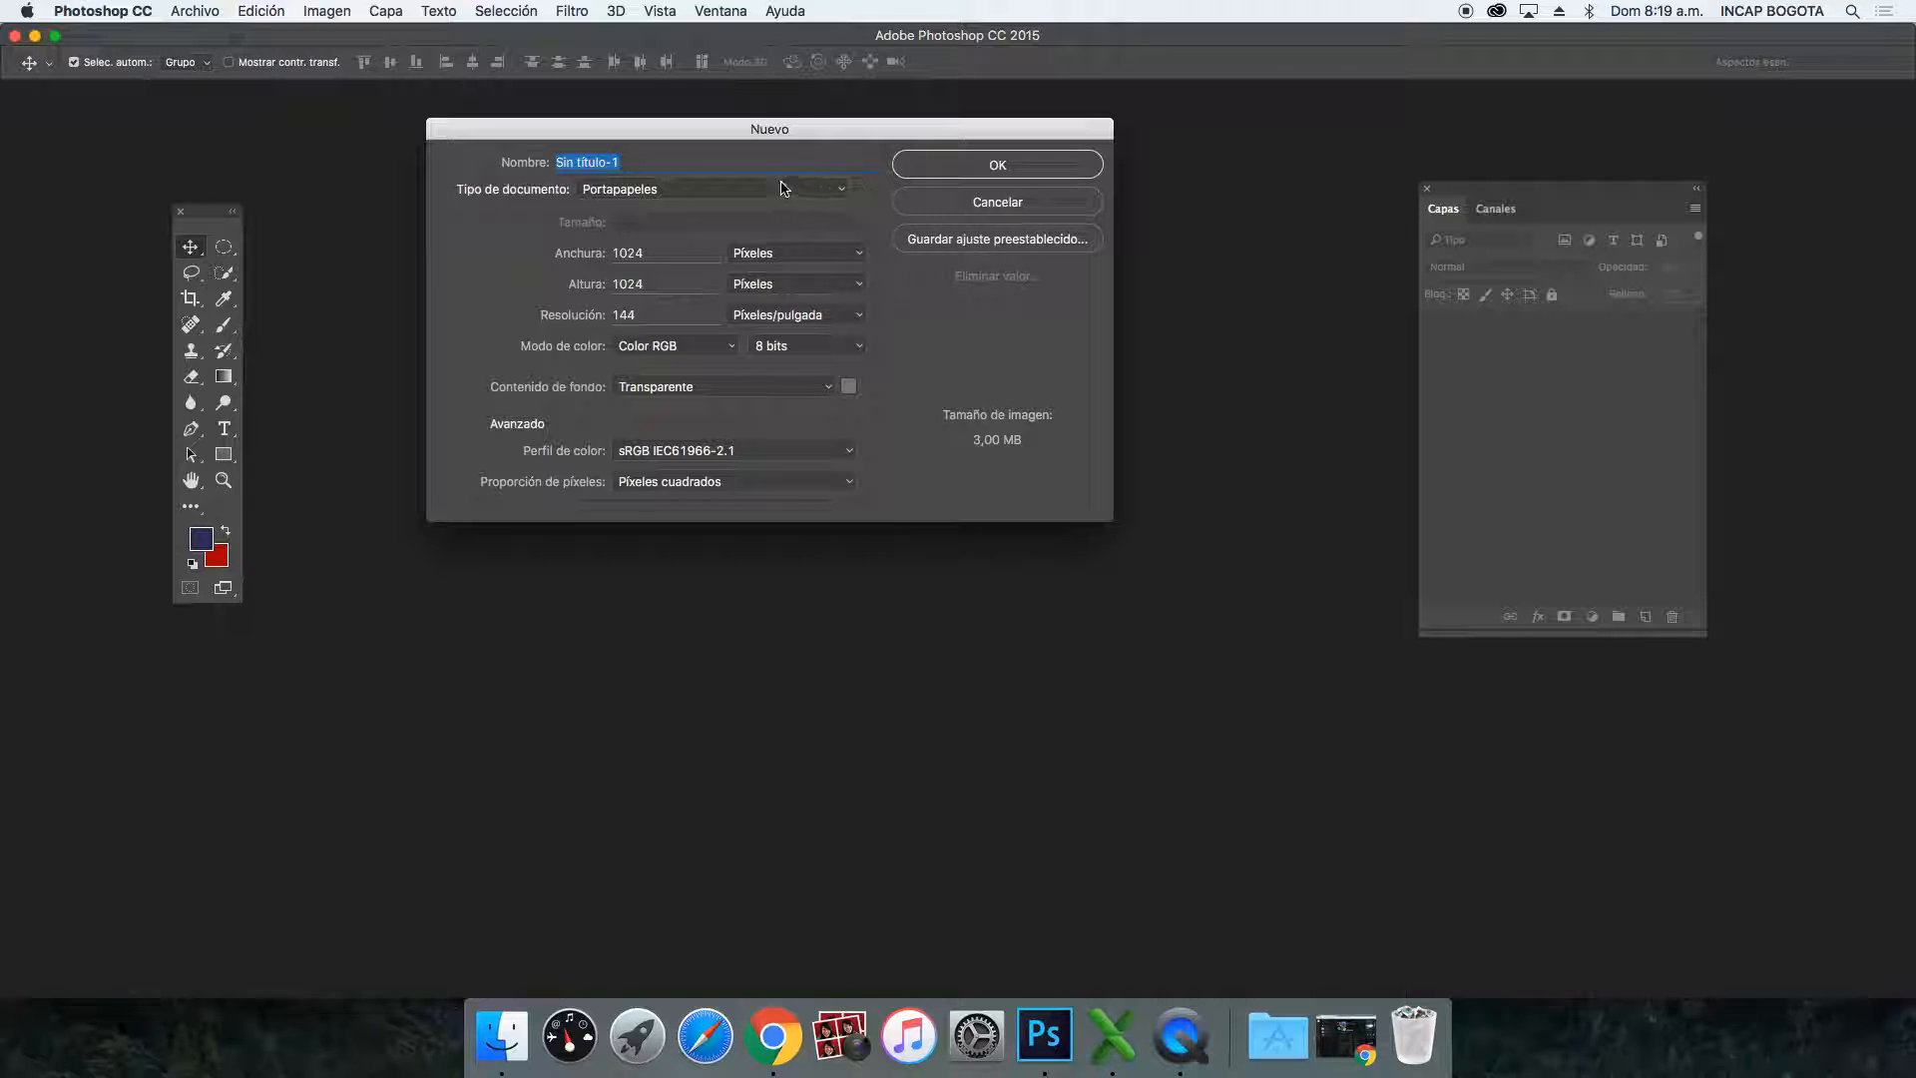
Step: Name the new document "Mi primer afiche"
{"action": "triple_click", "coordinate": [643, 157]}
{"action": "type", "text": "Mi primer afiche"}
{"action": "left_click", "coordinate": [623, 192]}
{"action": "left_click", "coordinate": [509, 246]}
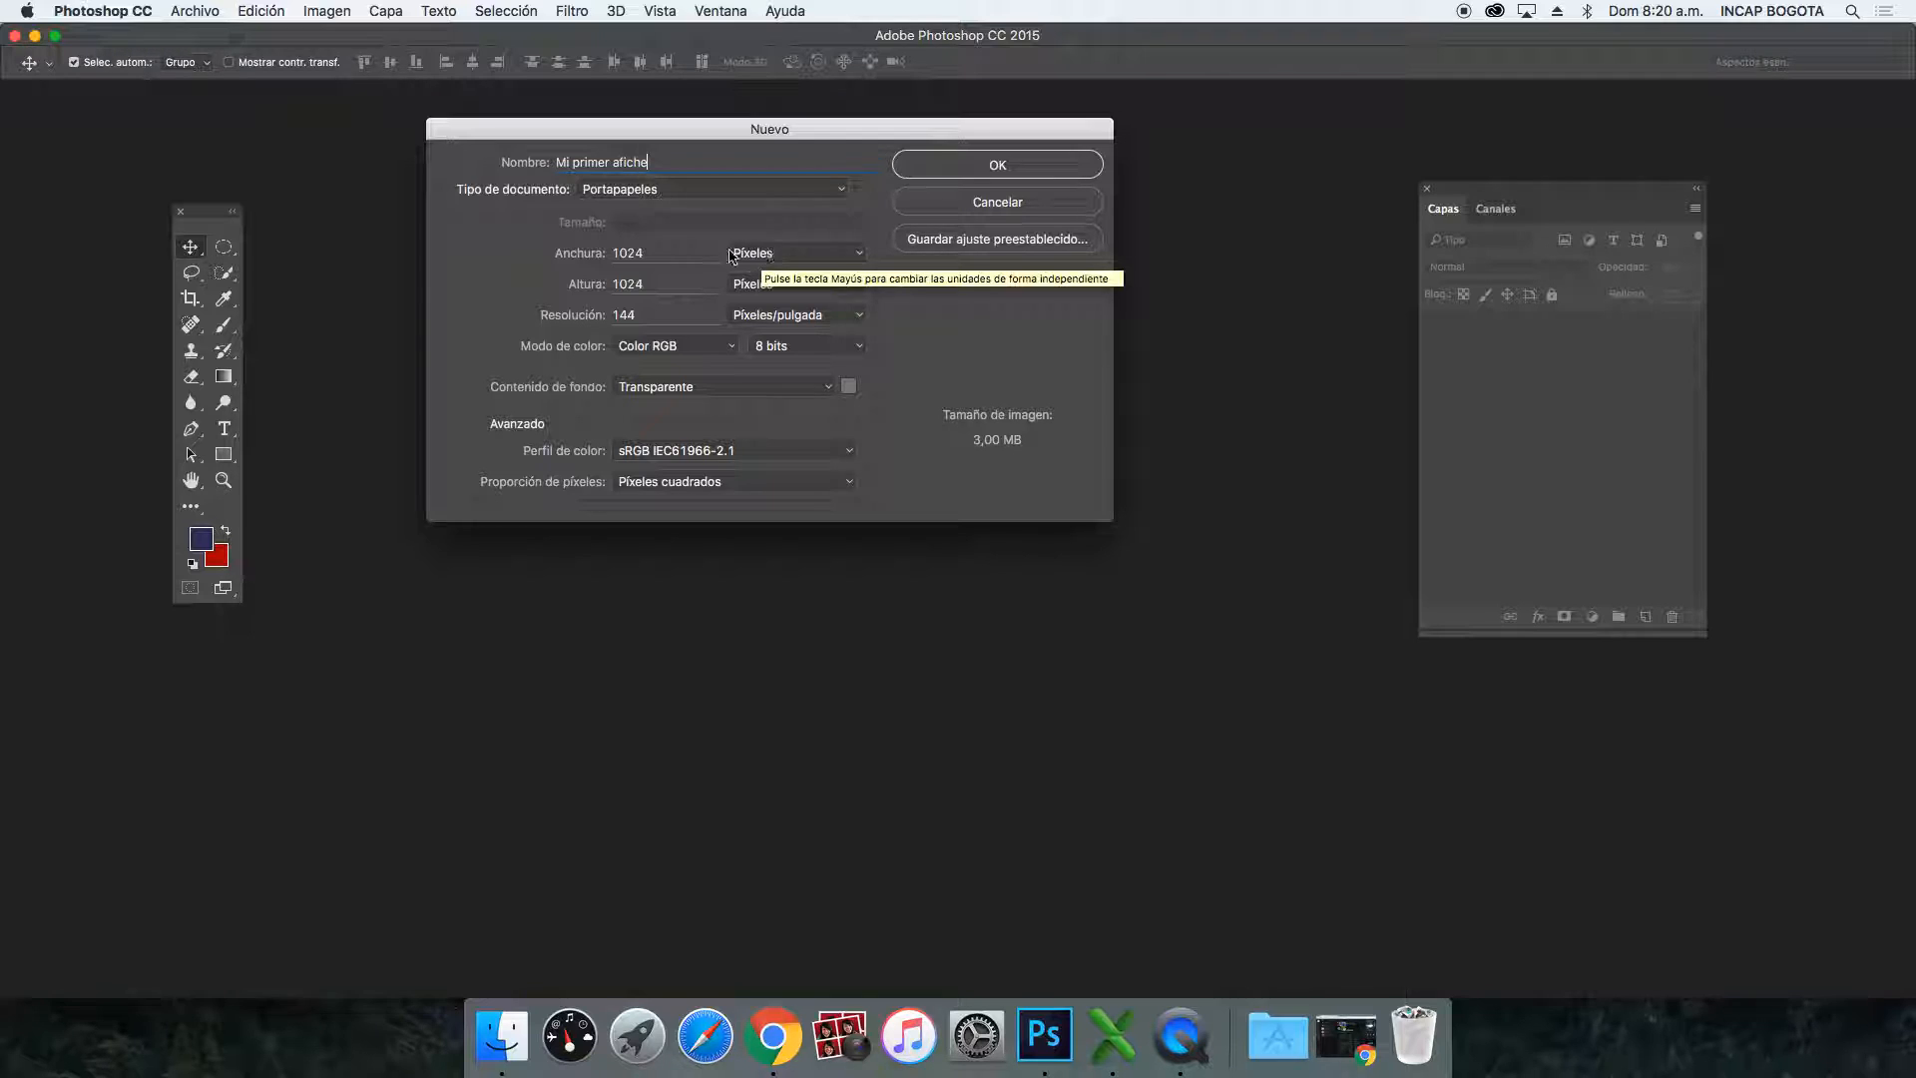
Step: Set the new document's size in centimetres, with a width of 50 and a height of 35
{"action": "left_click", "coordinate": [787, 254]}
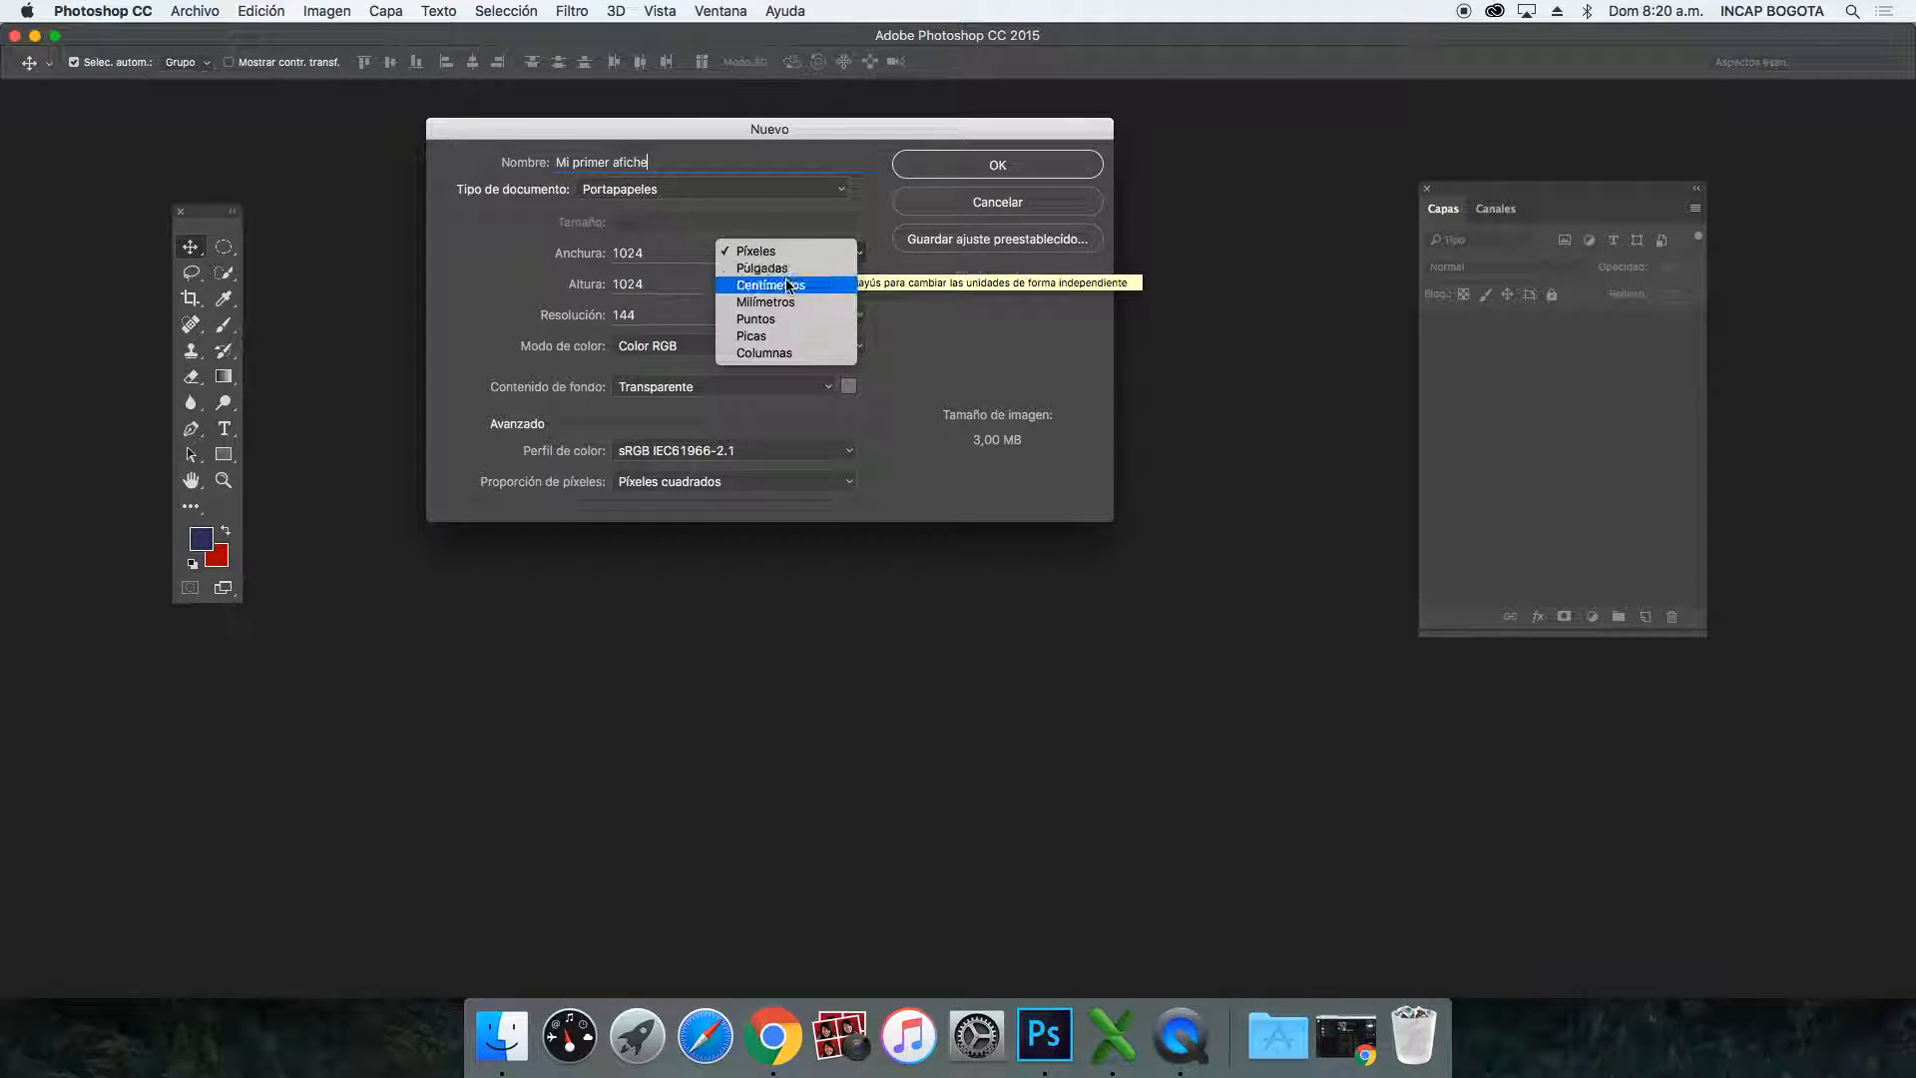
{"action": "left_click", "coordinate": [790, 286]}
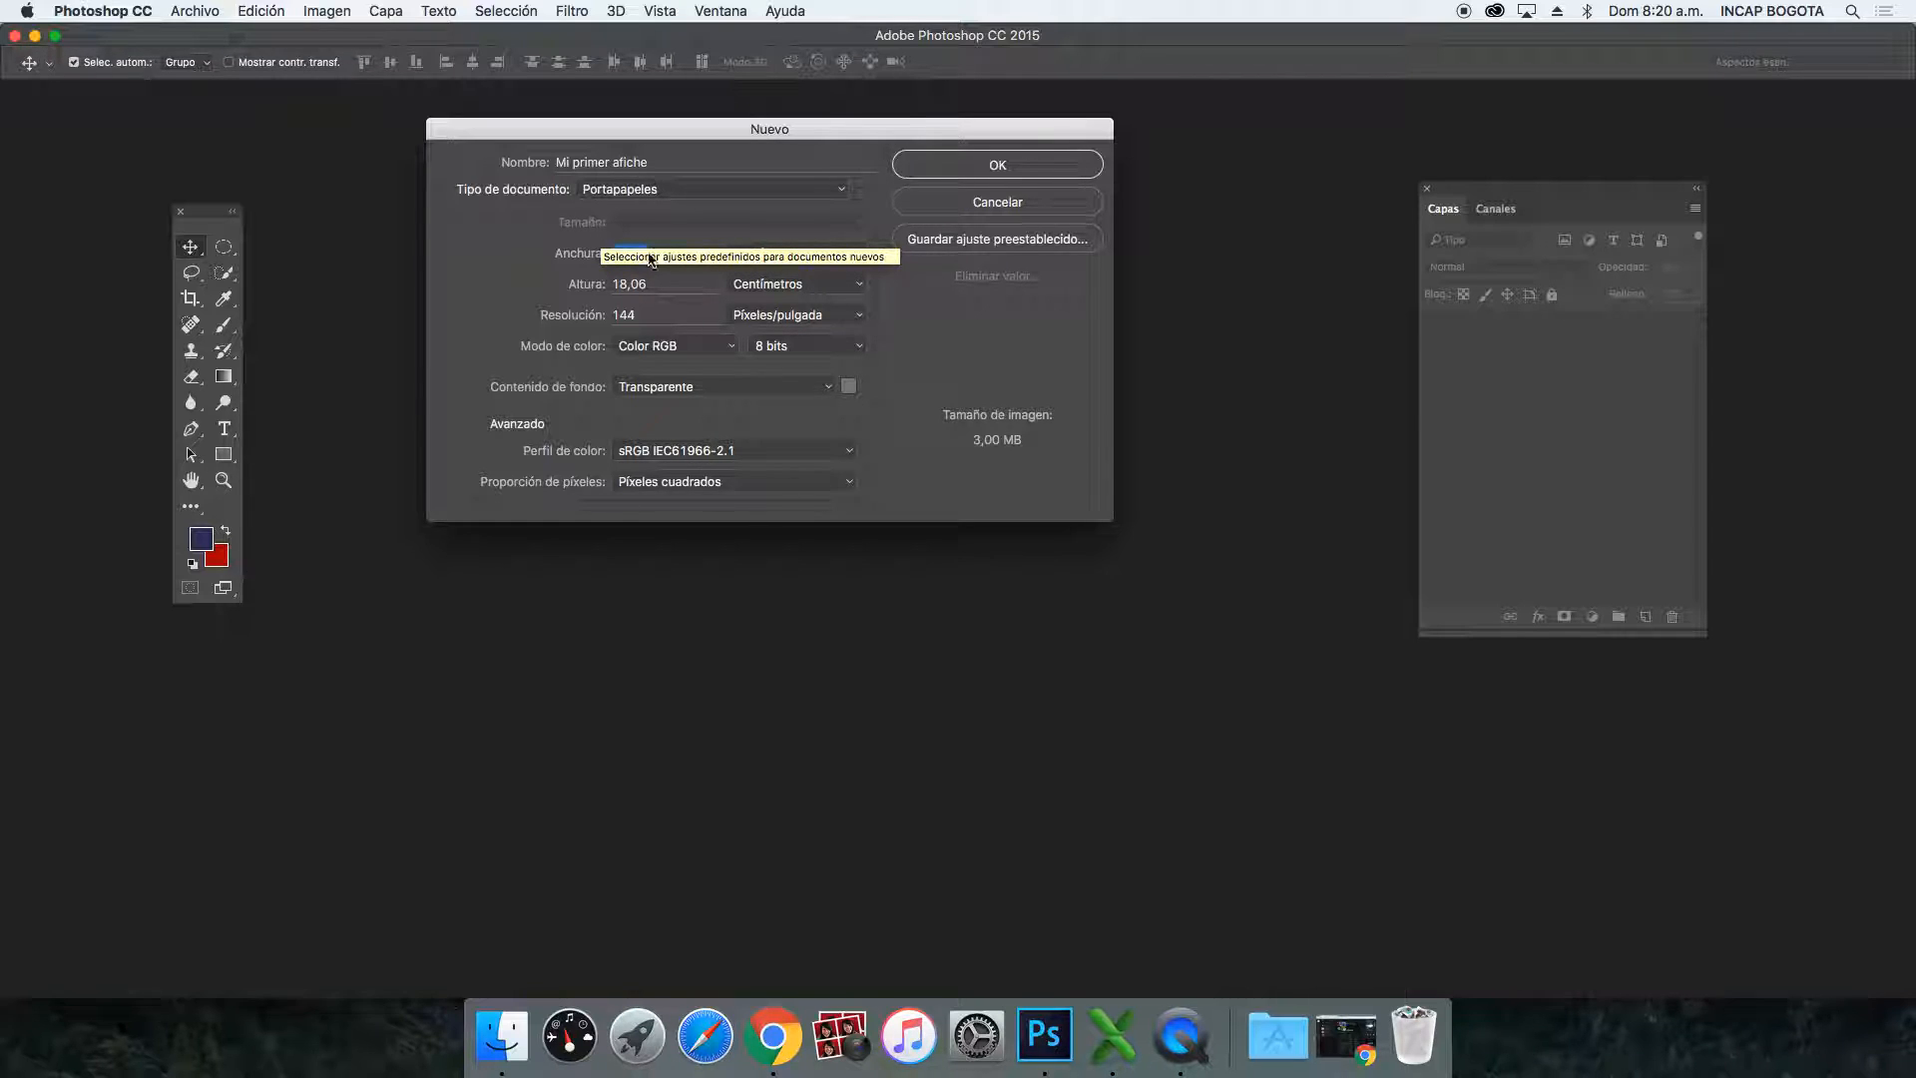
{"action": "type", "text": "50"}
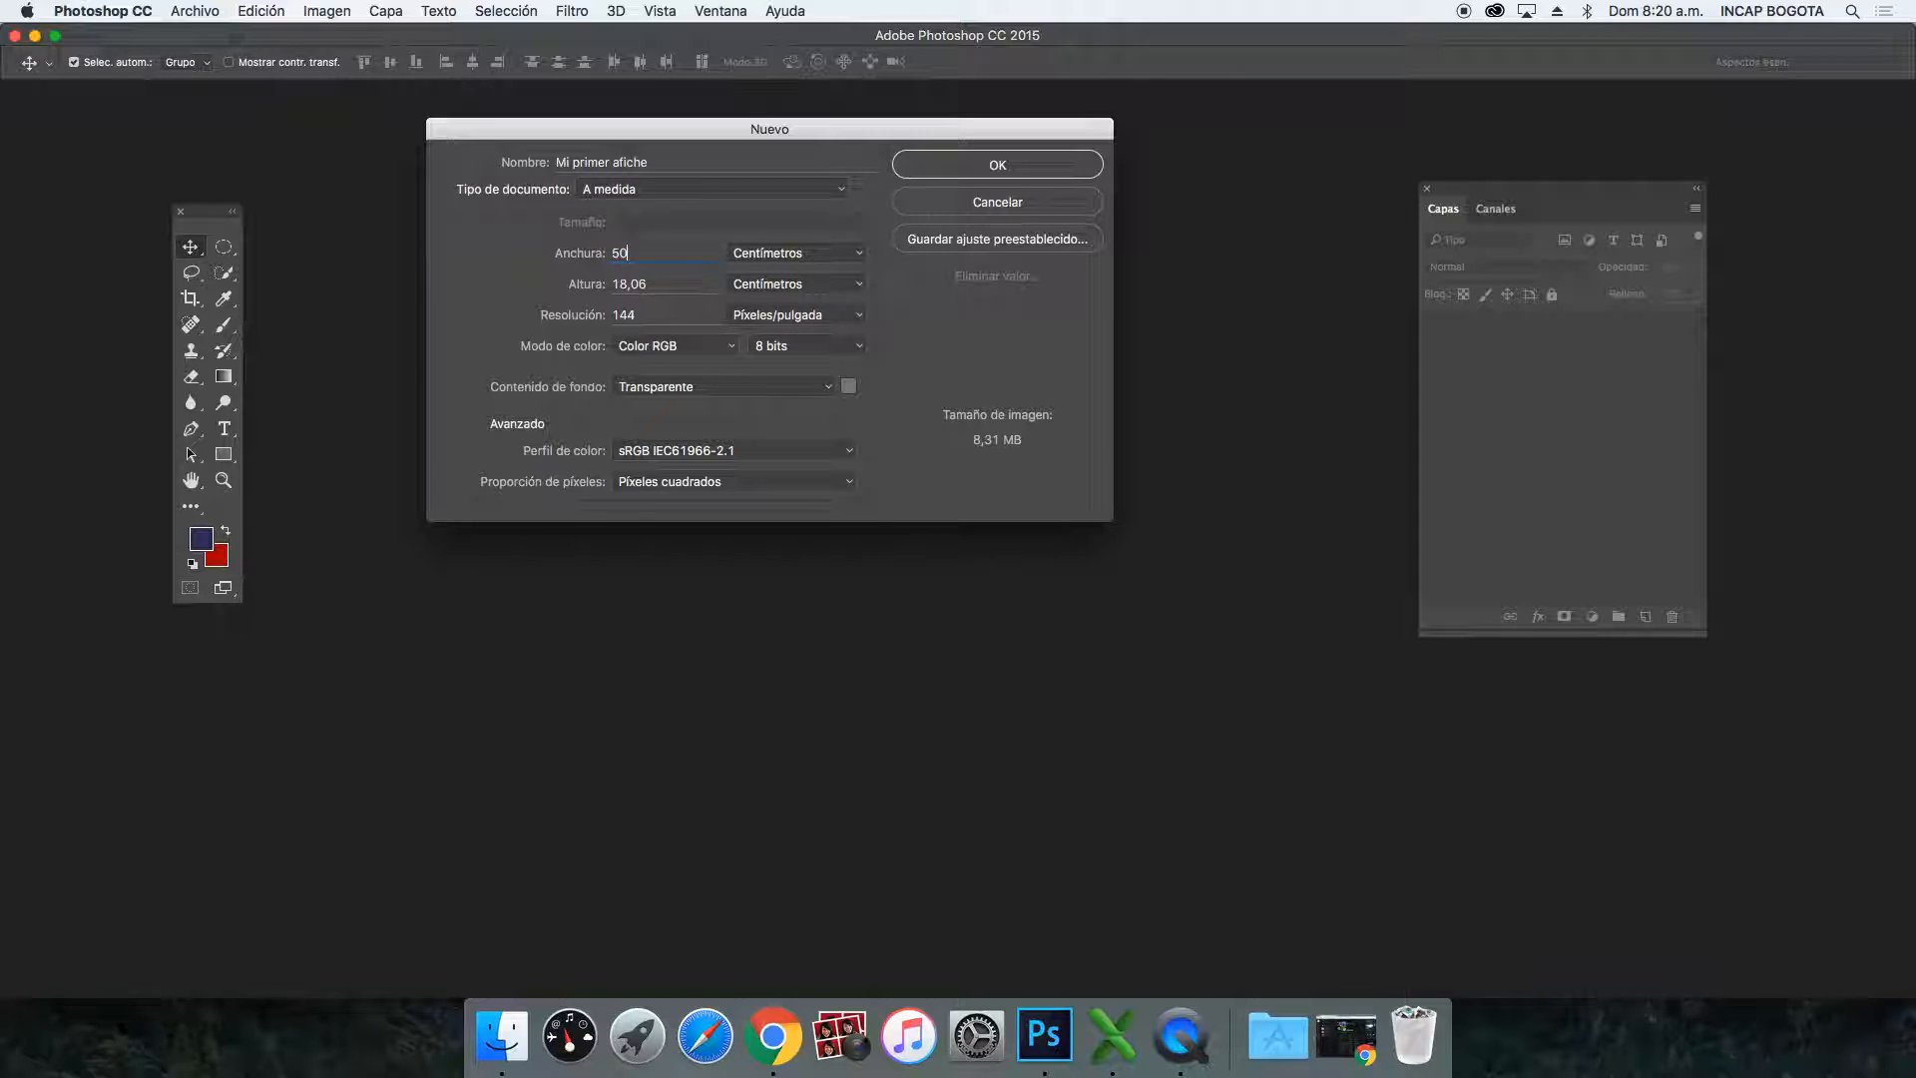
{"action": "key", "text": "Tab"}
{"action": "type", "text": "35"}
Step: Set the new document's resolution to 300 pixels per inch (Píxeles/pulgada)
{"action": "key", "text": "Tab"}
{"action": "type", "text": "300"}
{"action": "left_click", "coordinate": [815, 326]}
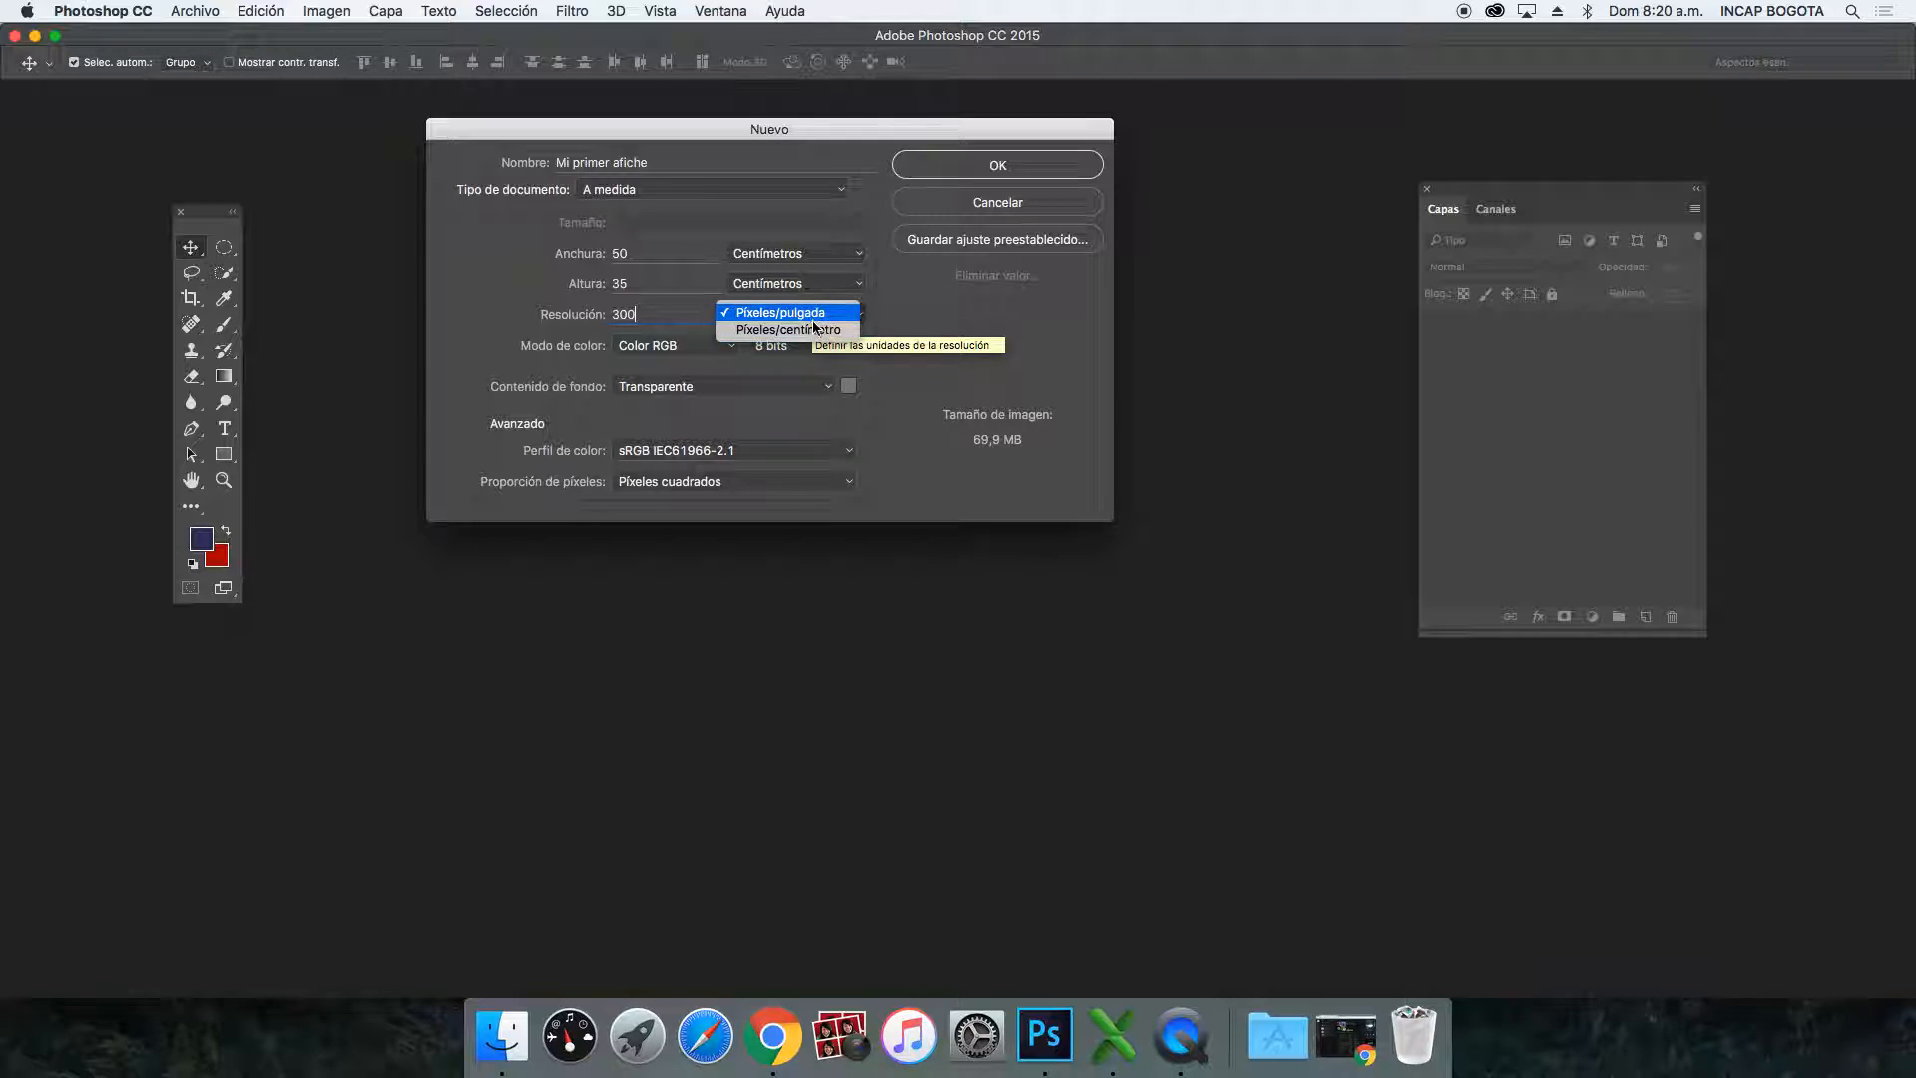
{"action": "left_click", "coordinate": [815, 331]}
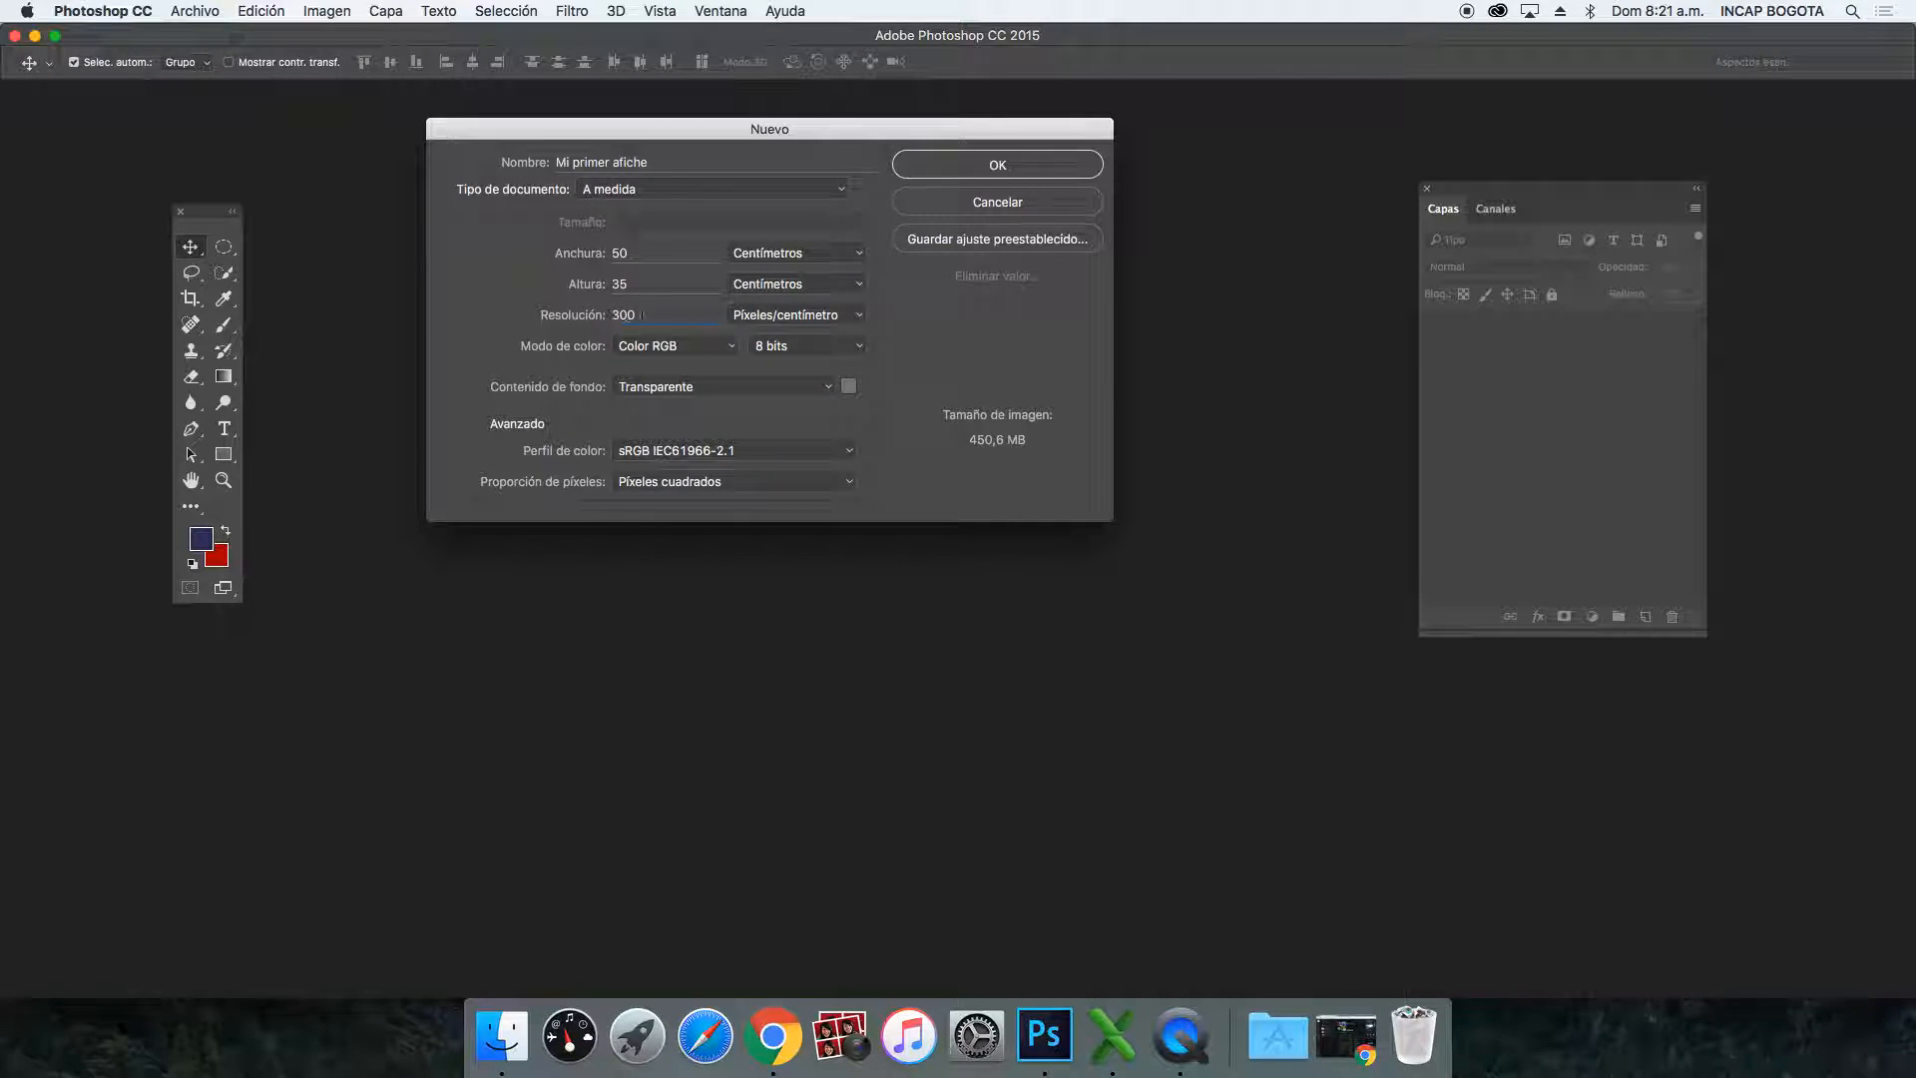
{"action": "left_click", "coordinate": [856, 320]}
{"action": "left_click", "coordinate": [814, 296]}
Step: Choose a colour depth of 8 bits and a transparent background (Transparente) for the new document
{"action": "left_click", "coordinate": [792, 348]}
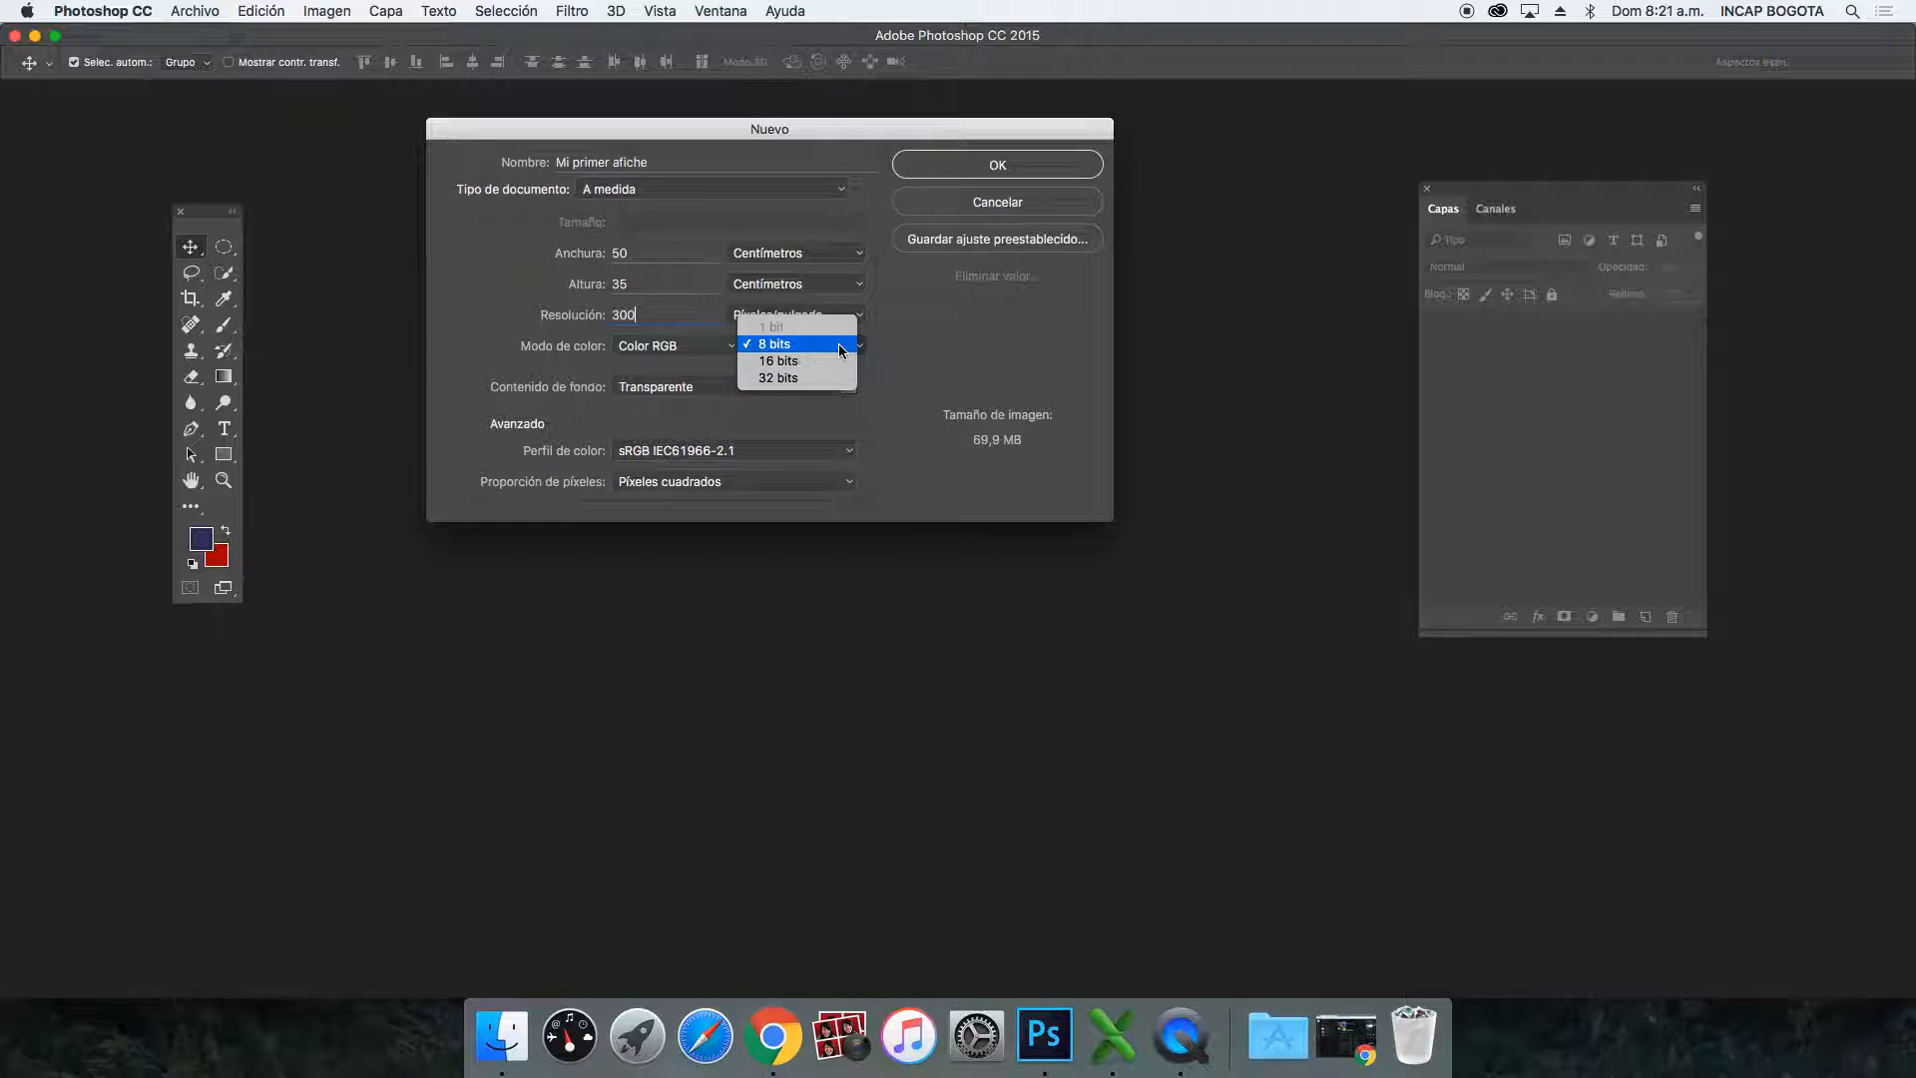
{"action": "left_click", "coordinate": [839, 344]}
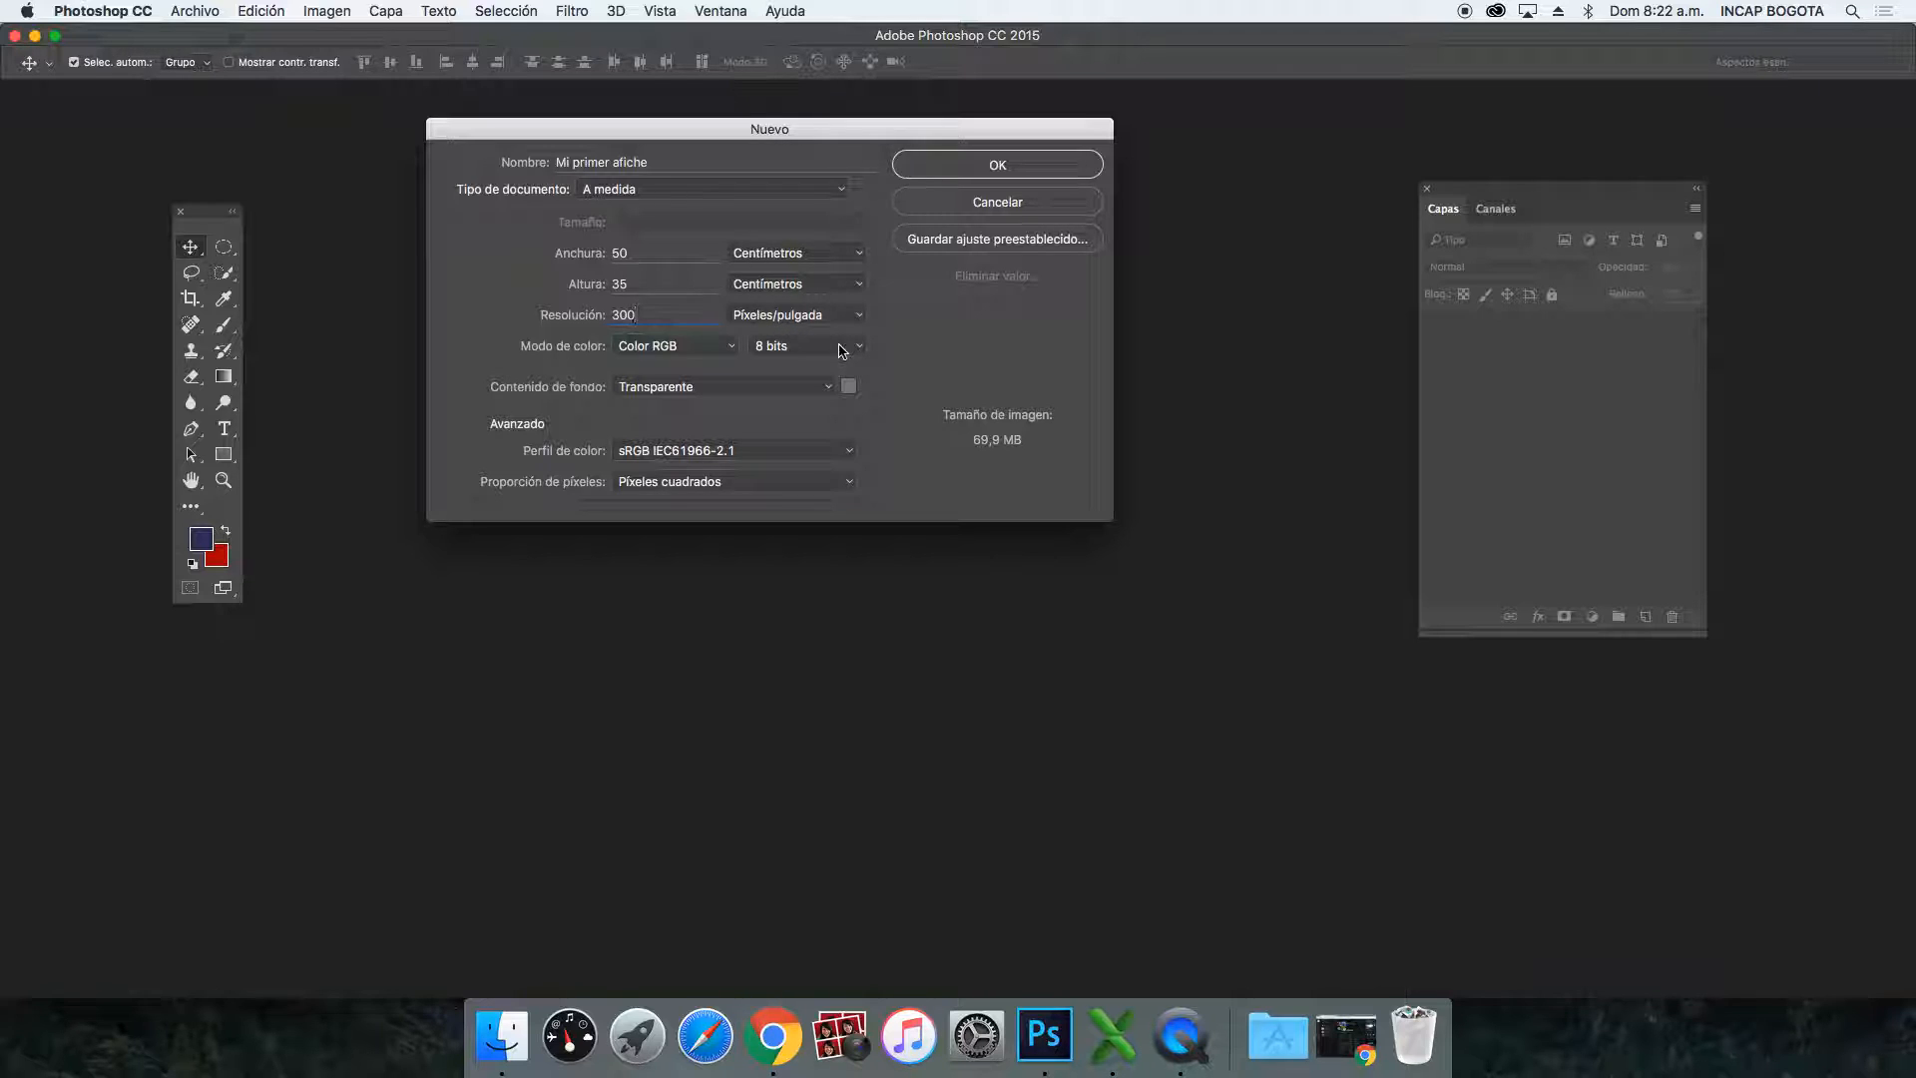
{"action": "left_click", "coordinate": [655, 394]}
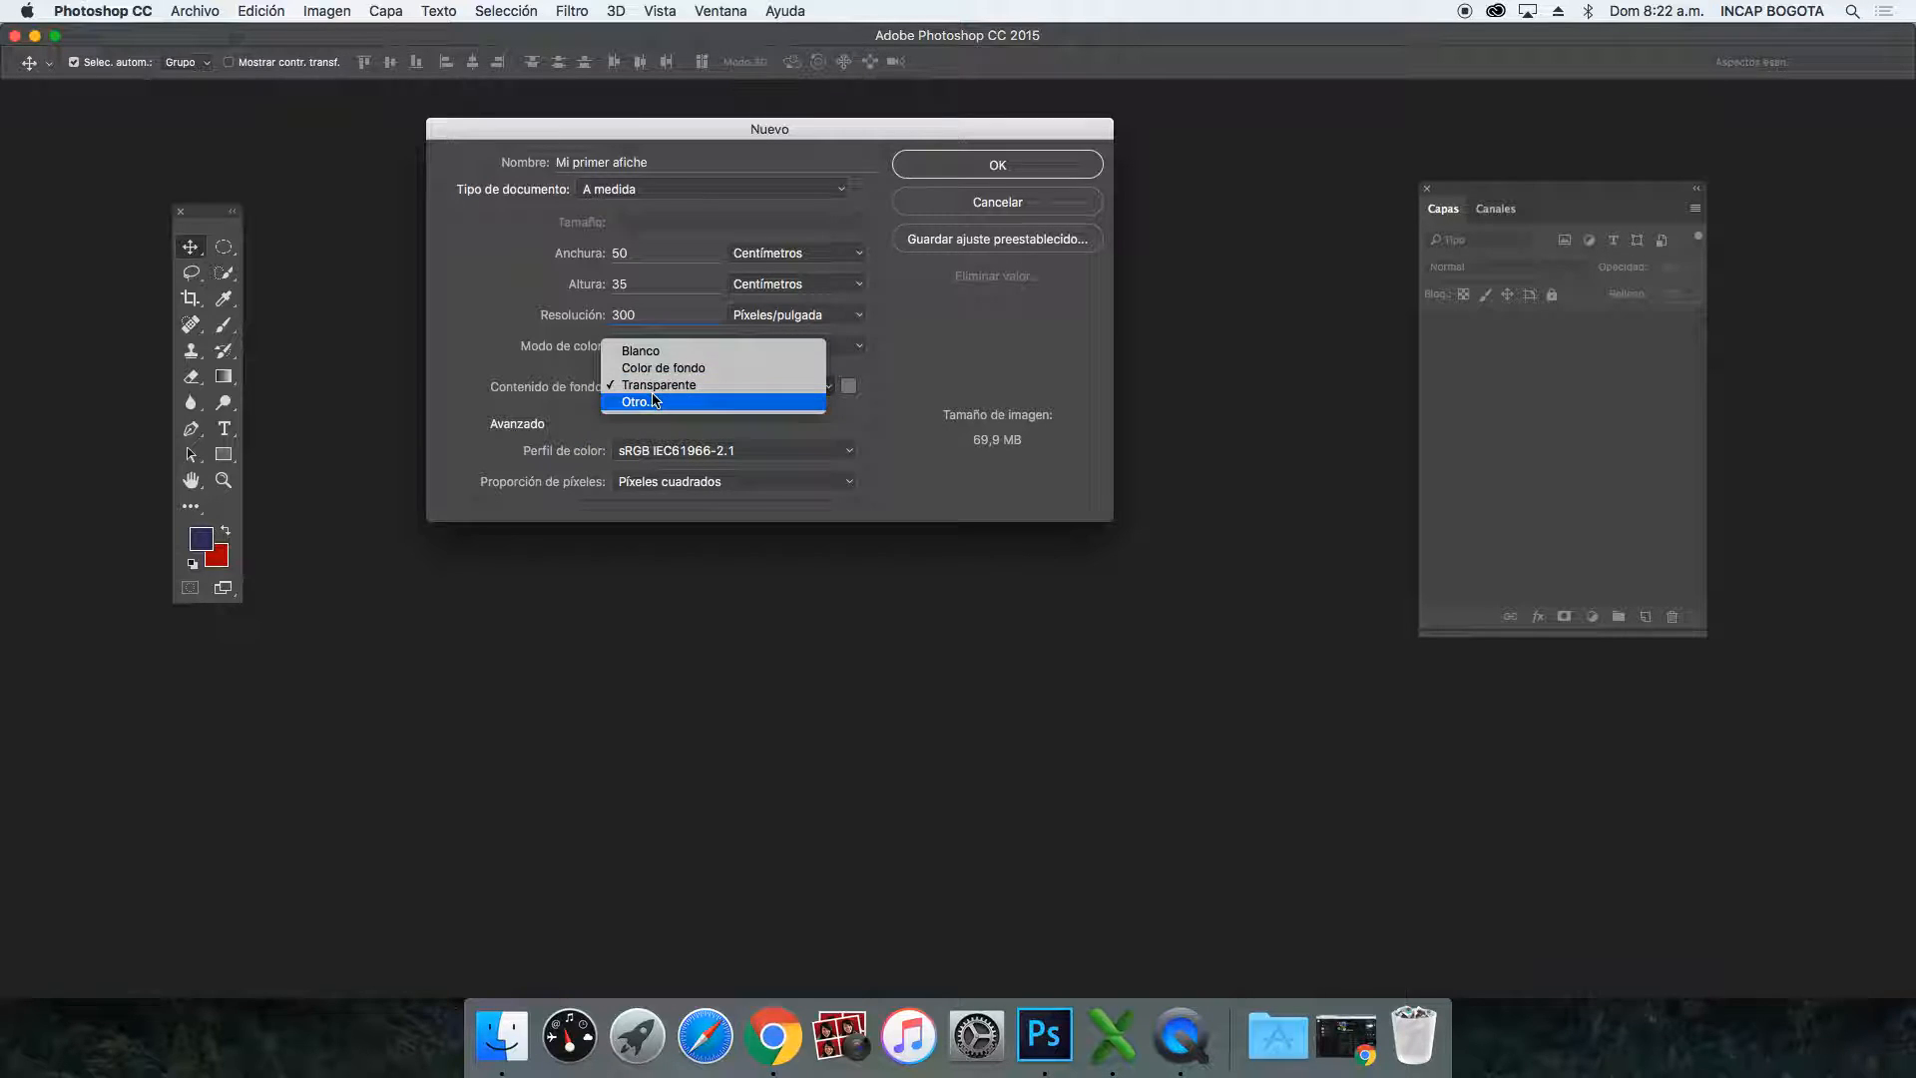
{"action": "left_click", "coordinate": [726, 385]}
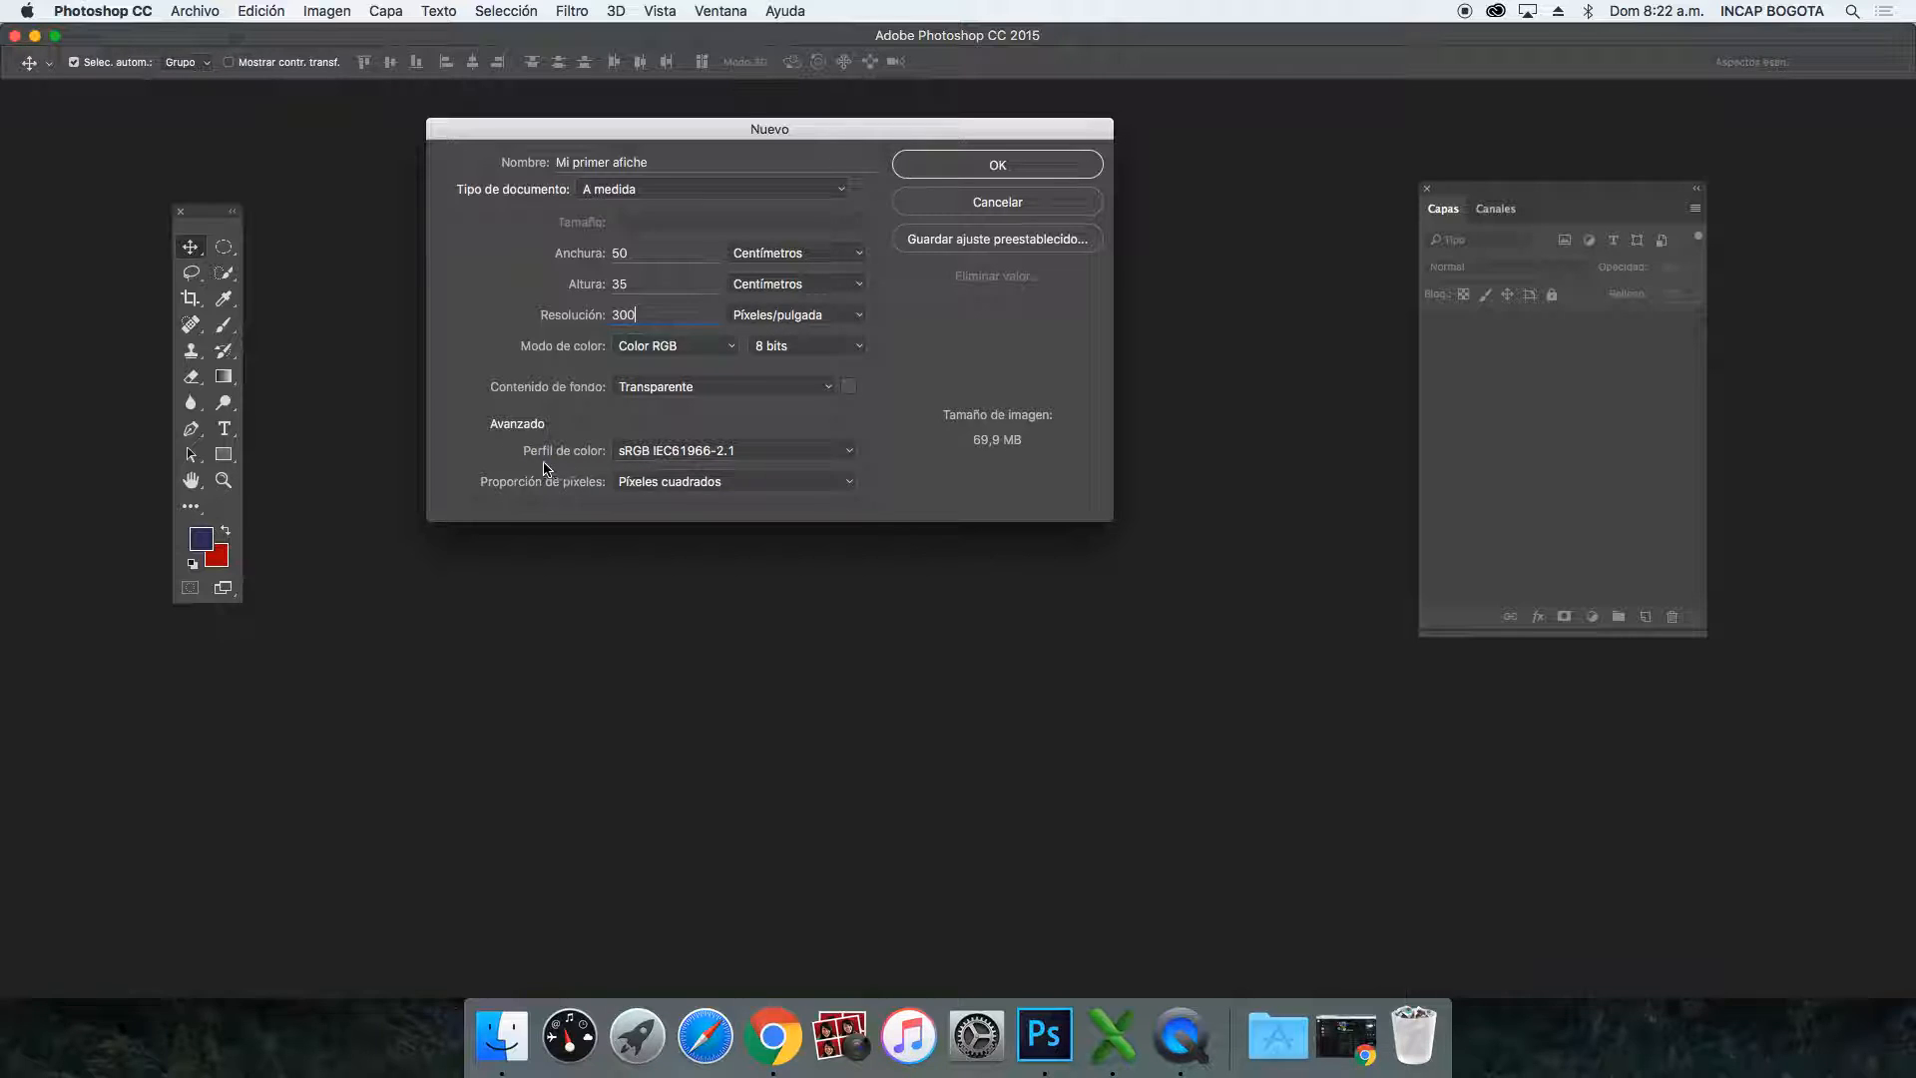
Step: Assign the Adobe RGB (1998) colour profile and create the document
{"action": "left_click", "coordinate": [732, 450]}
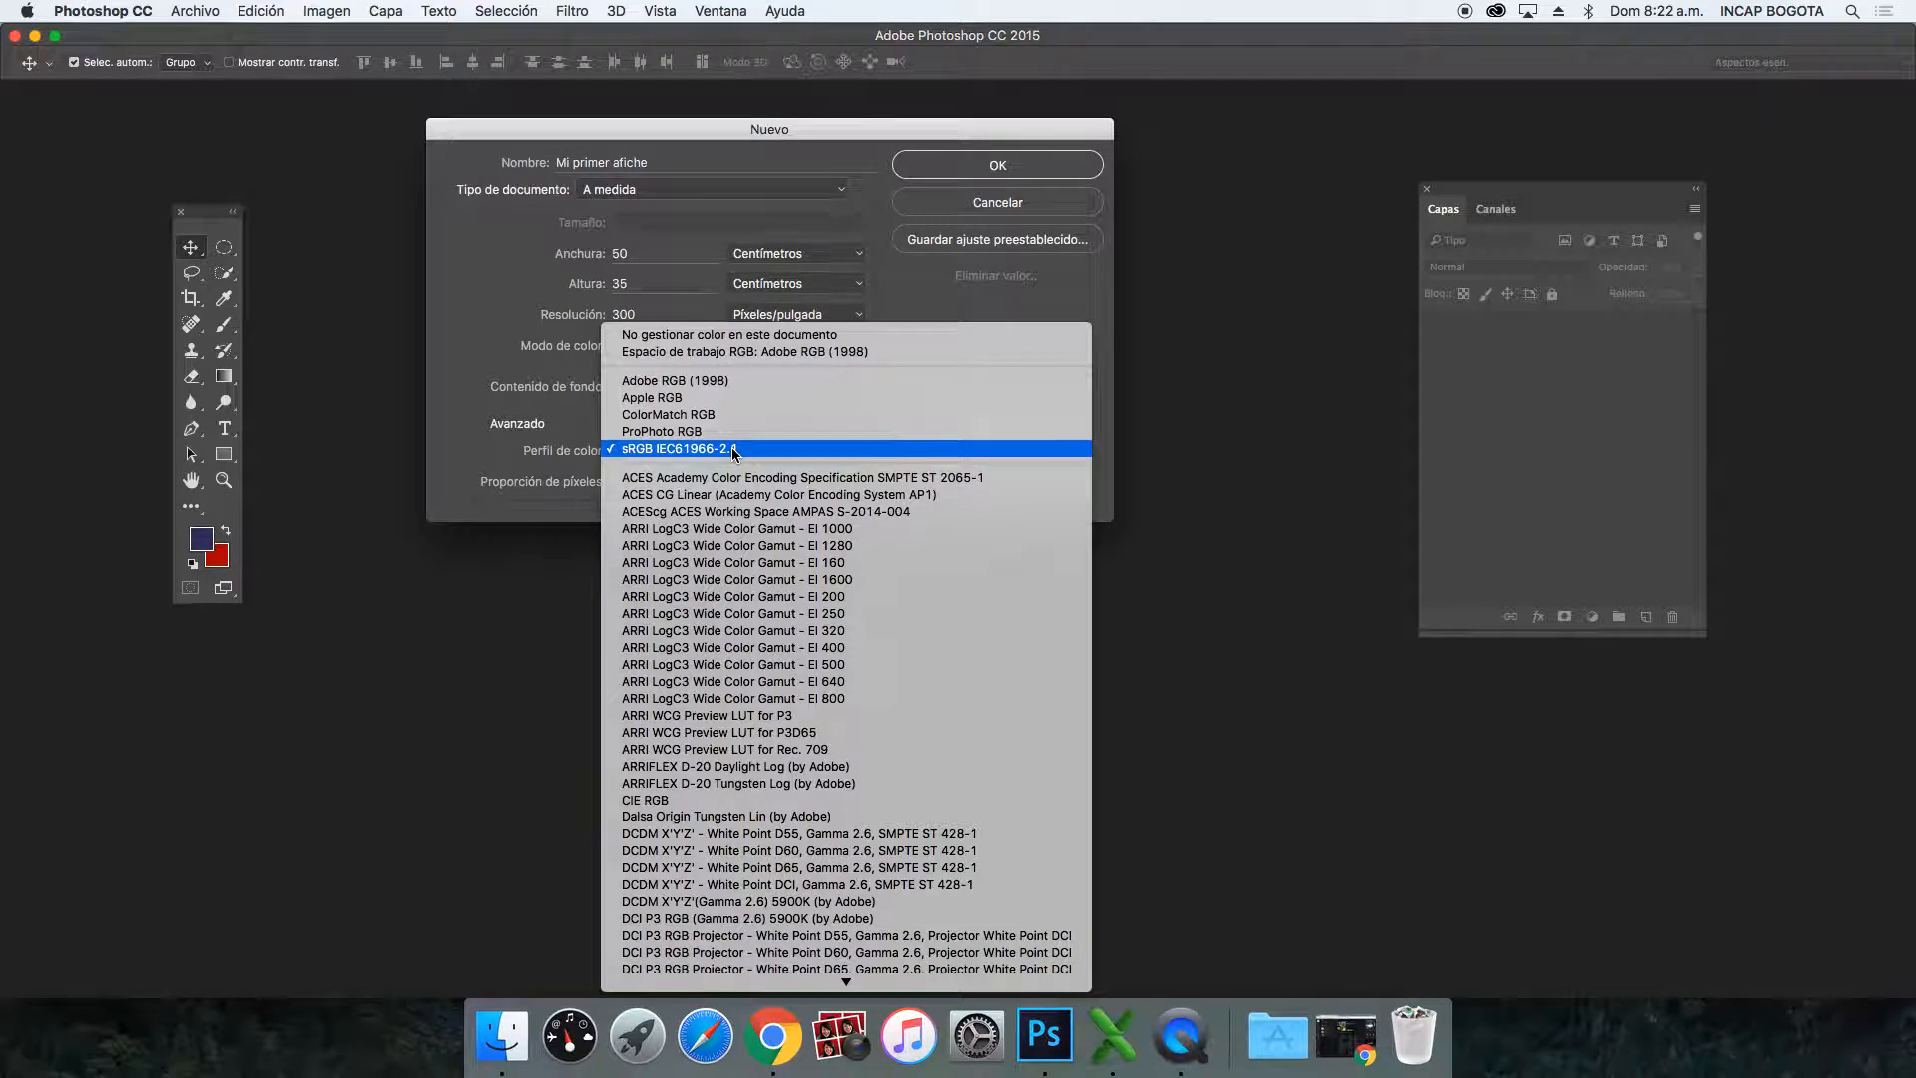
{"action": "left_click", "coordinate": [744, 382]}
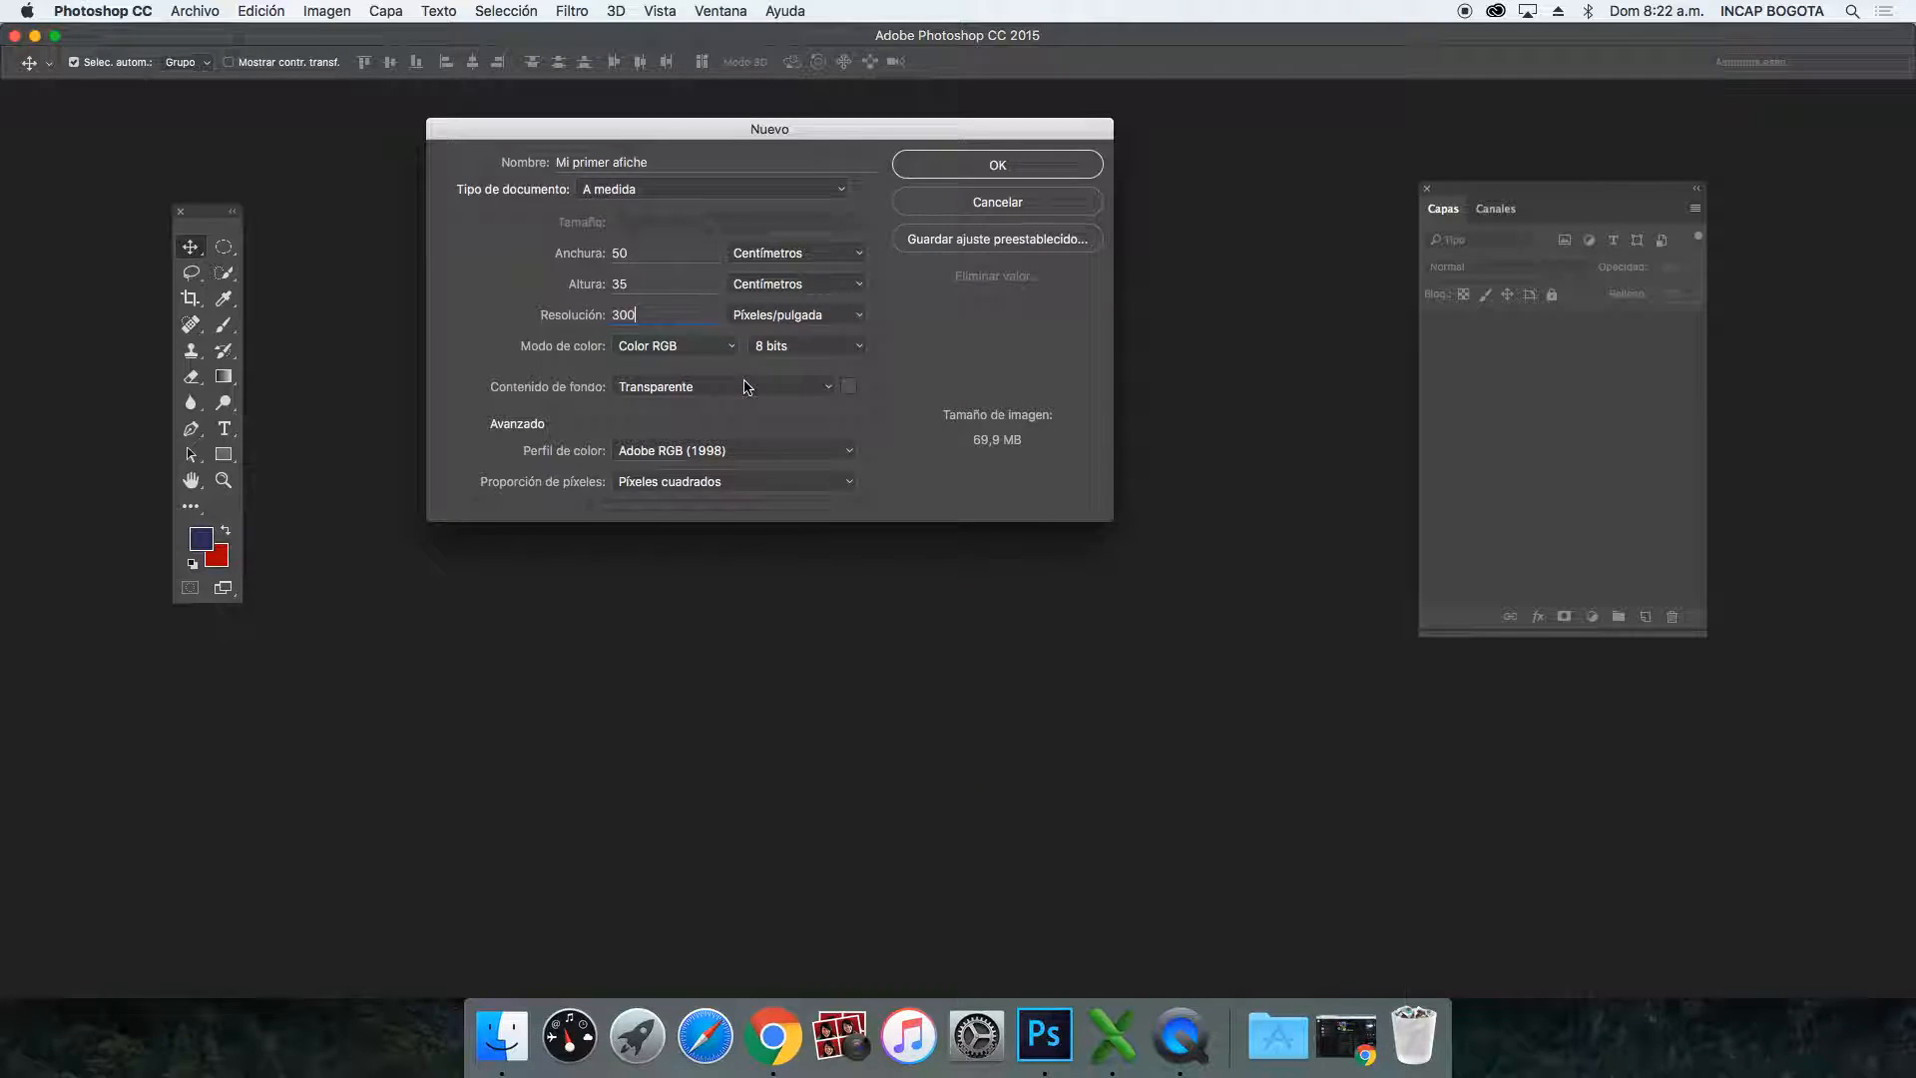
{"action": "left_click", "coordinate": [723, 451]}
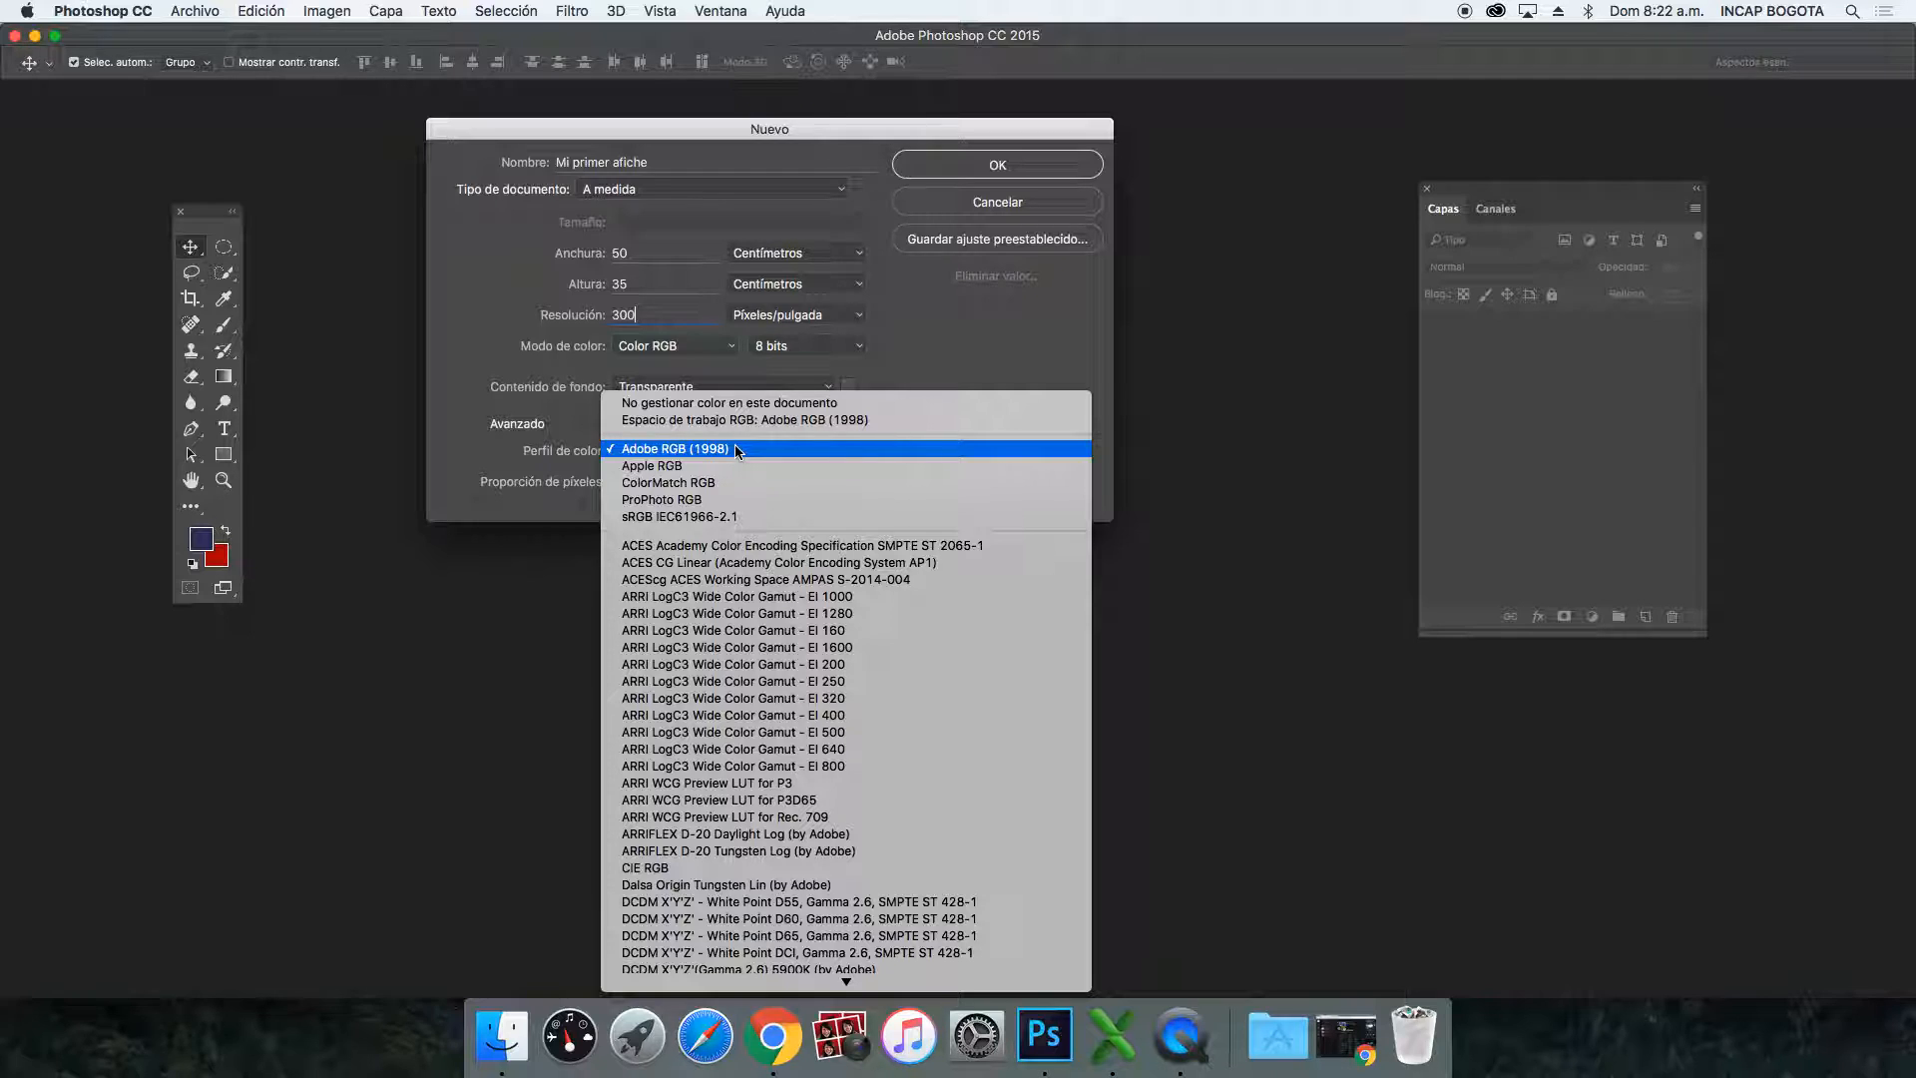
{"action": "left_click", "coordinate": [738, 452]}
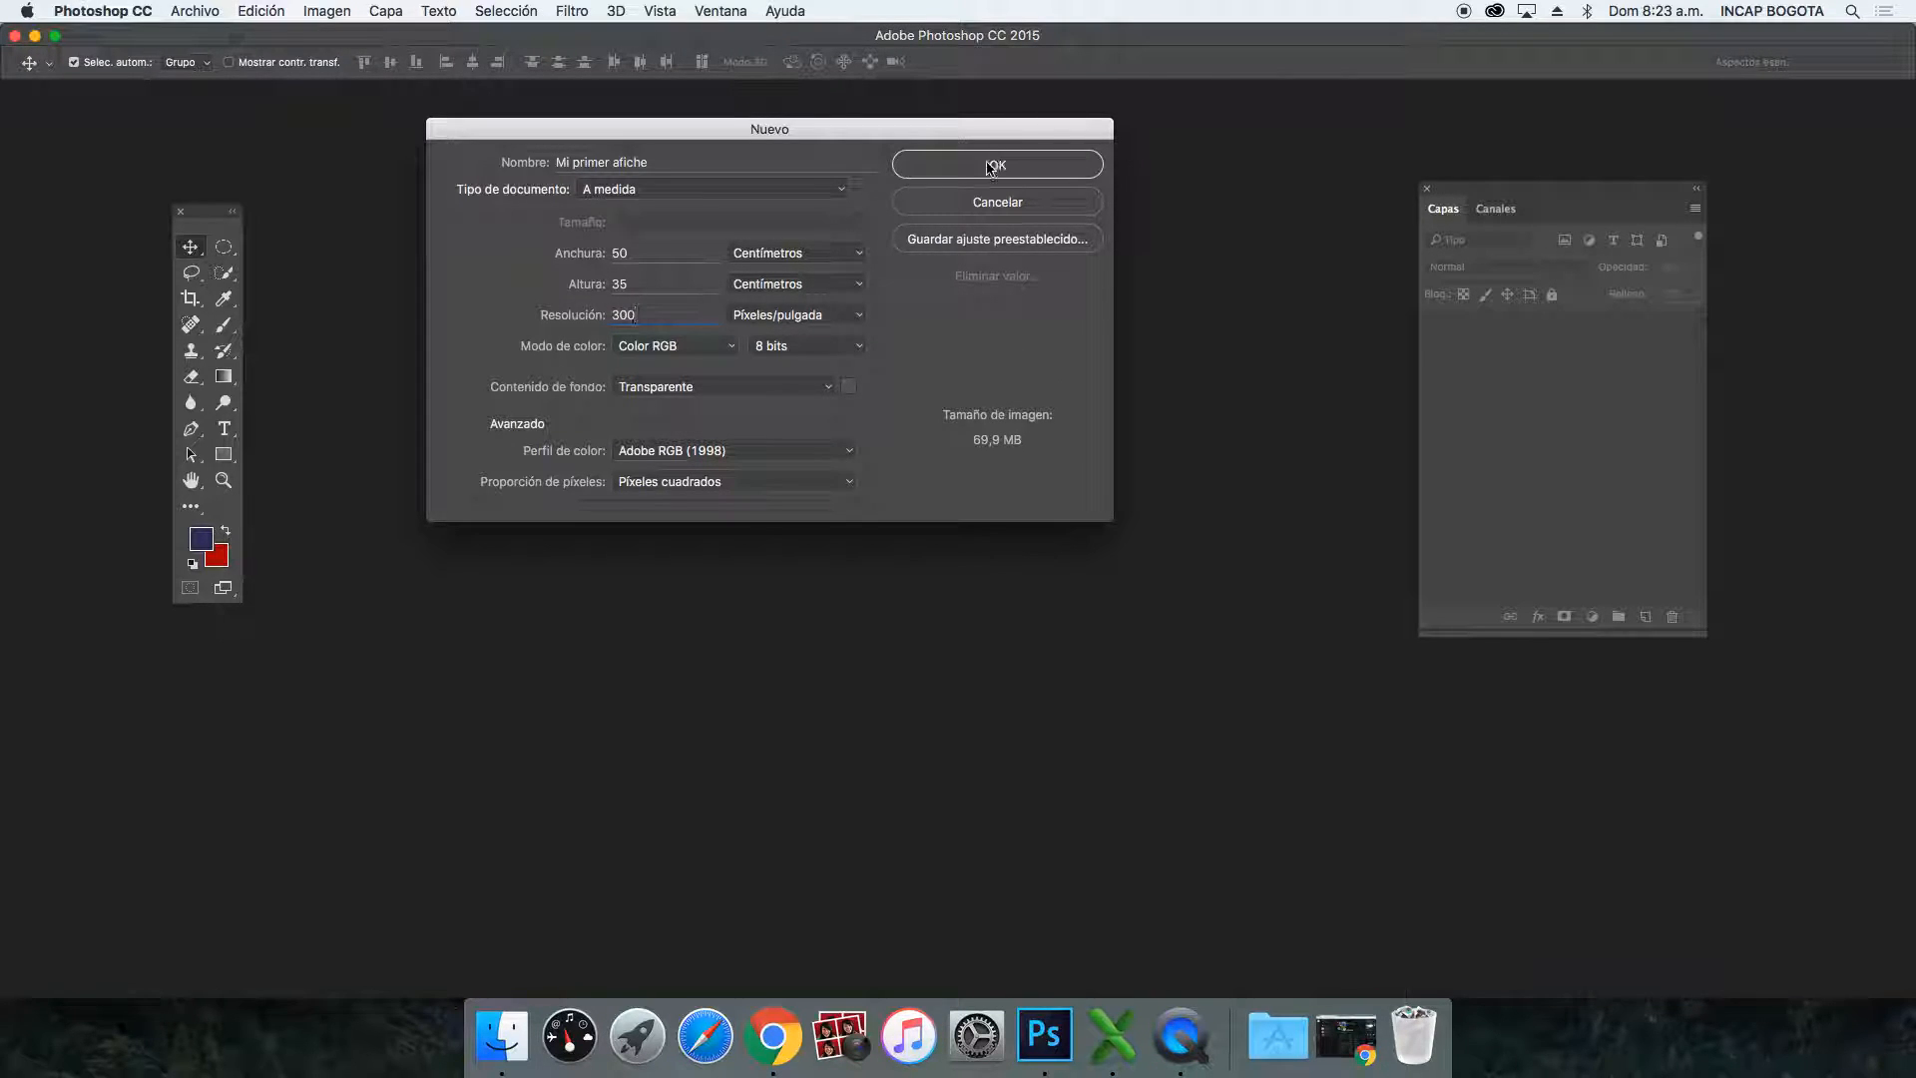
{"action": "left_click", "coordinate": [674, 189]}
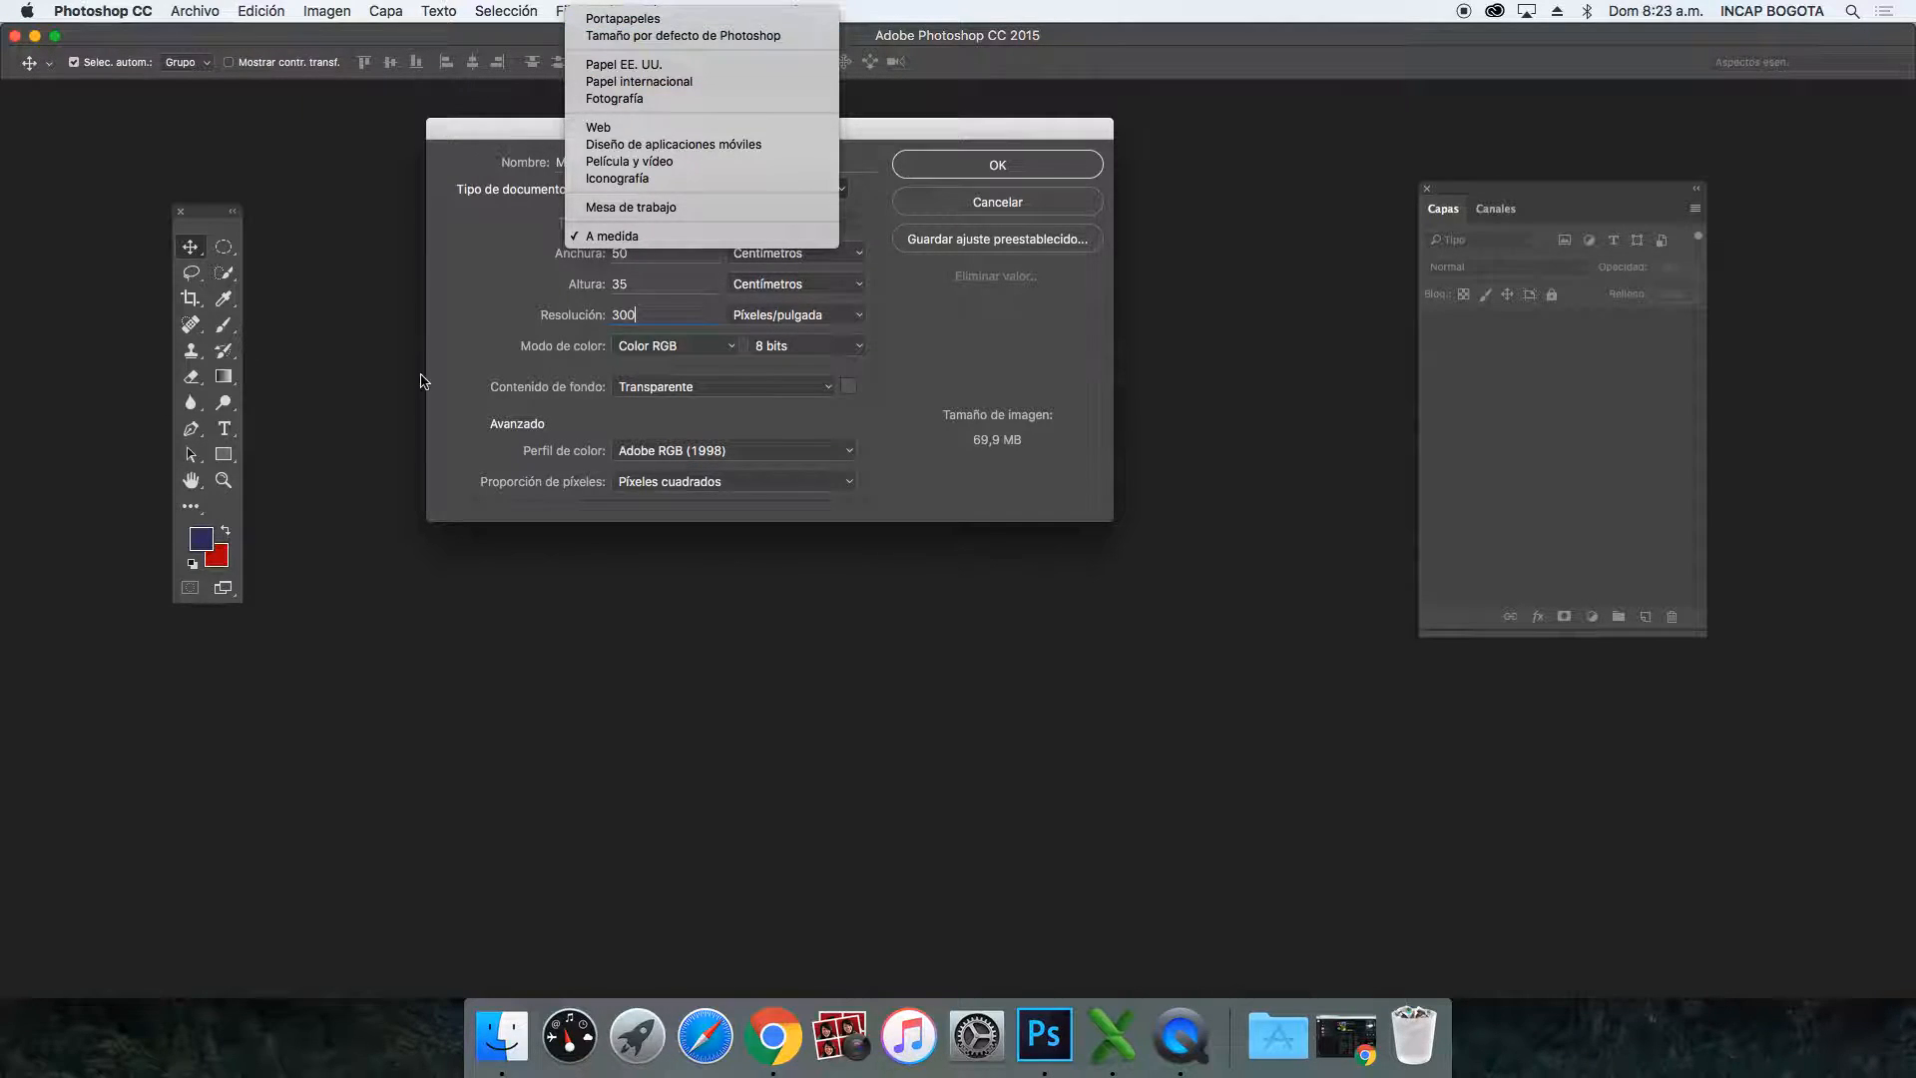
{"action": "left_click", "coordinate": [480, 270]}
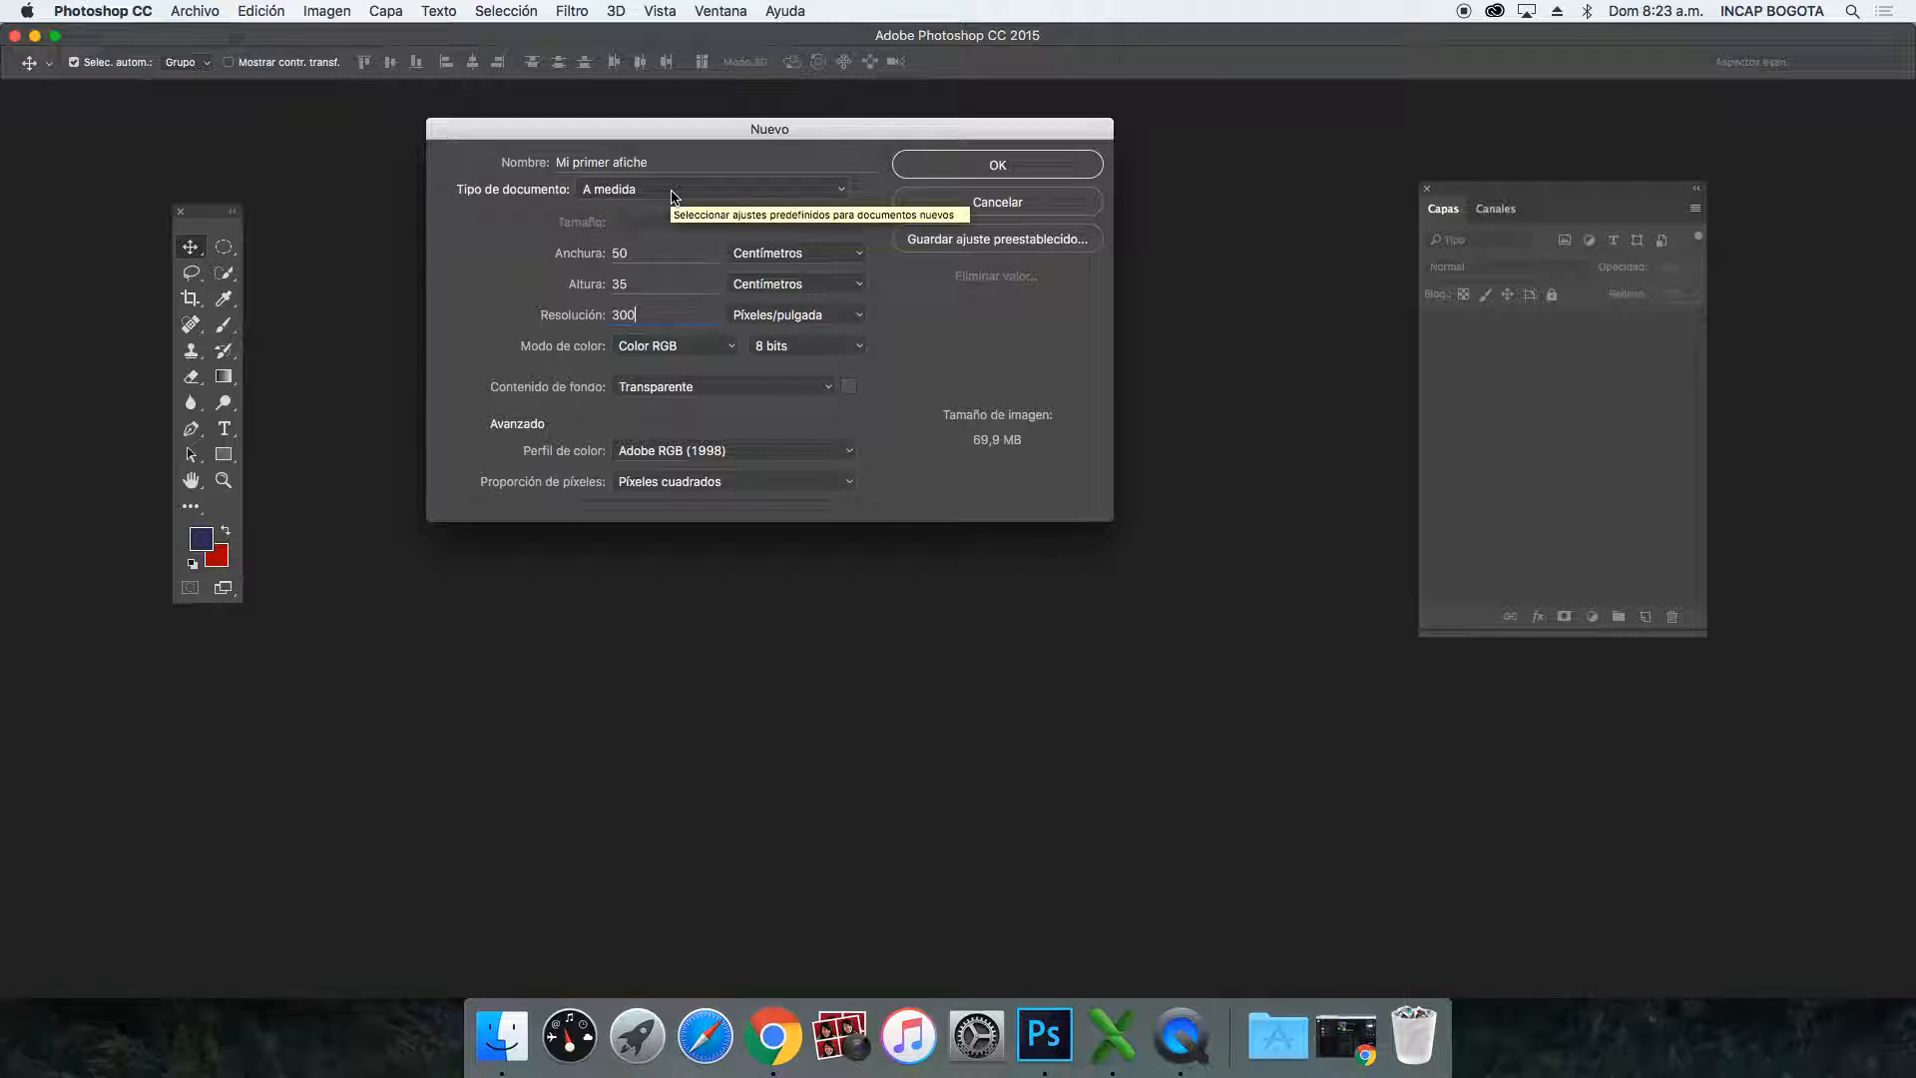
{"action": "left_click", "coordinate": [970, 170]}
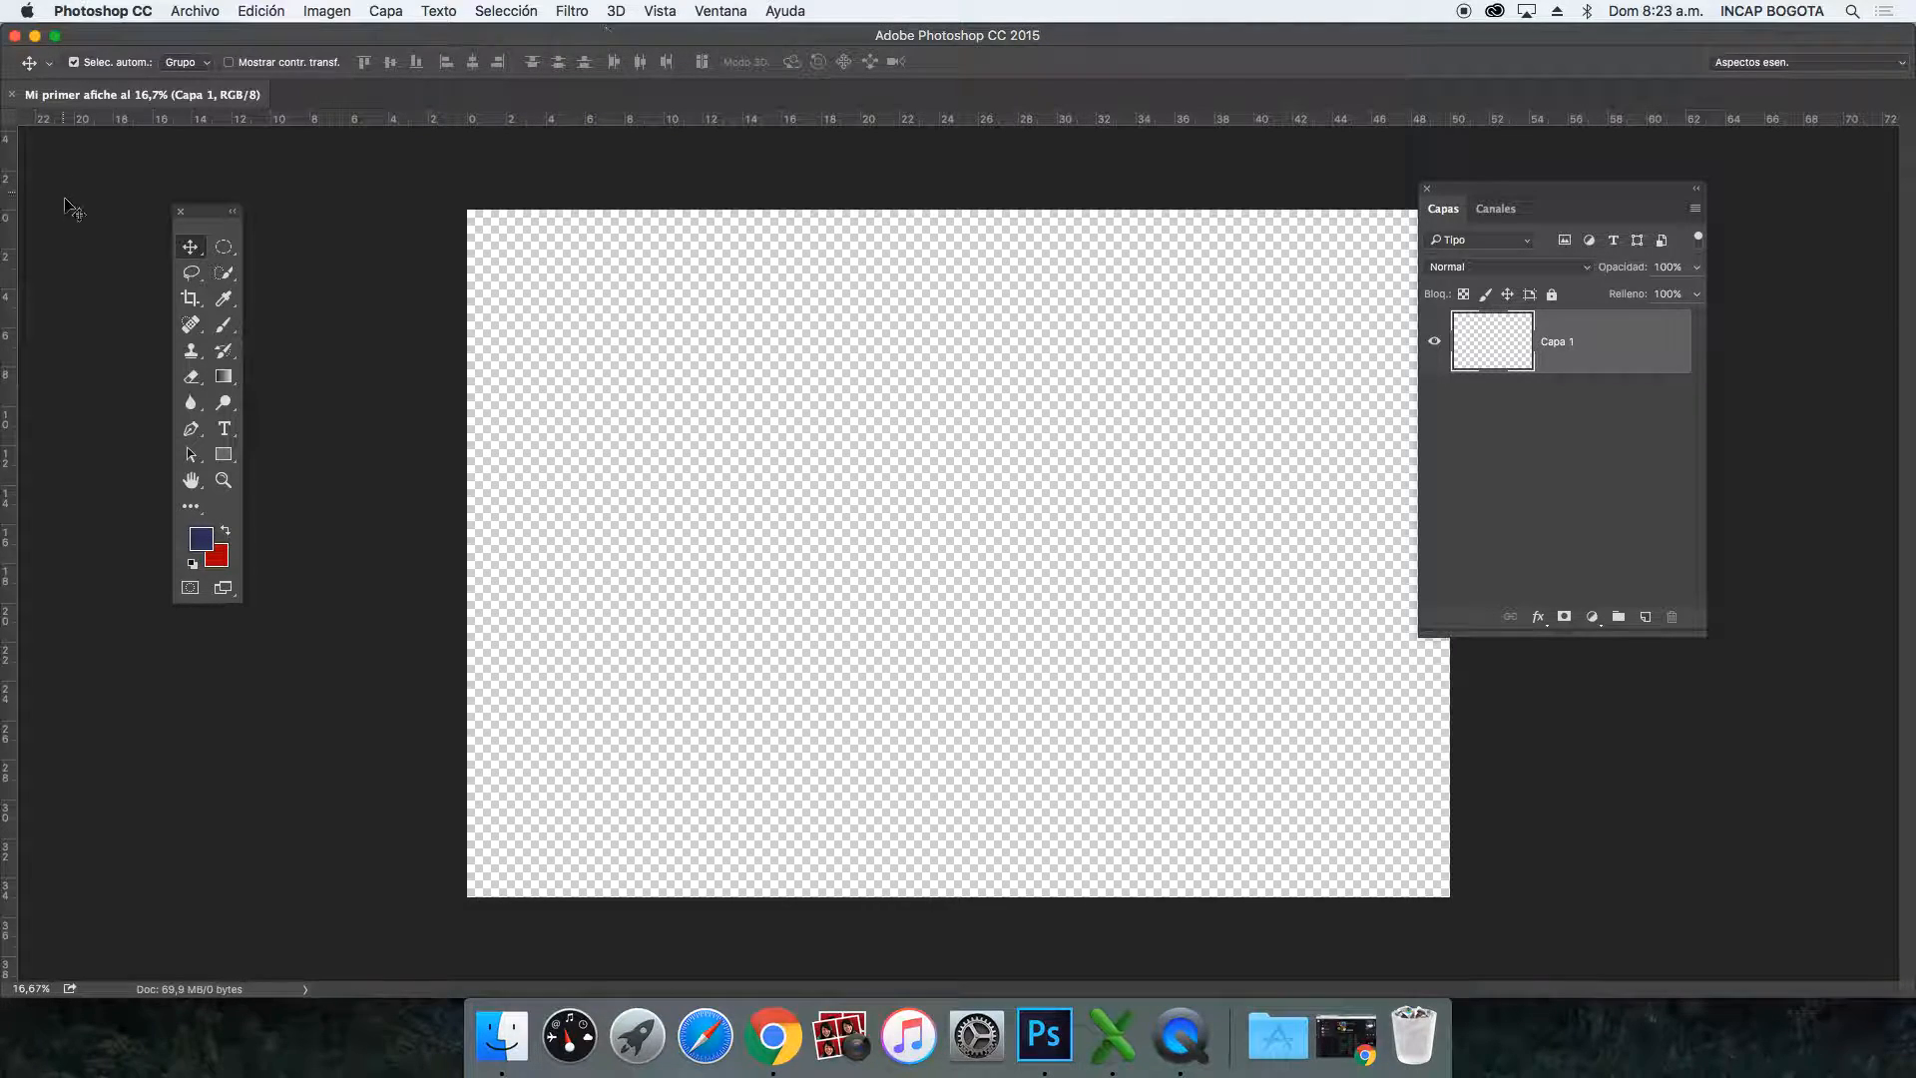
Step: Close the Herramientas and Capas panels, show both again, and view the document's colour channels before returning to its layers
{"action": "left_click", "coordinate": [180, 212]}
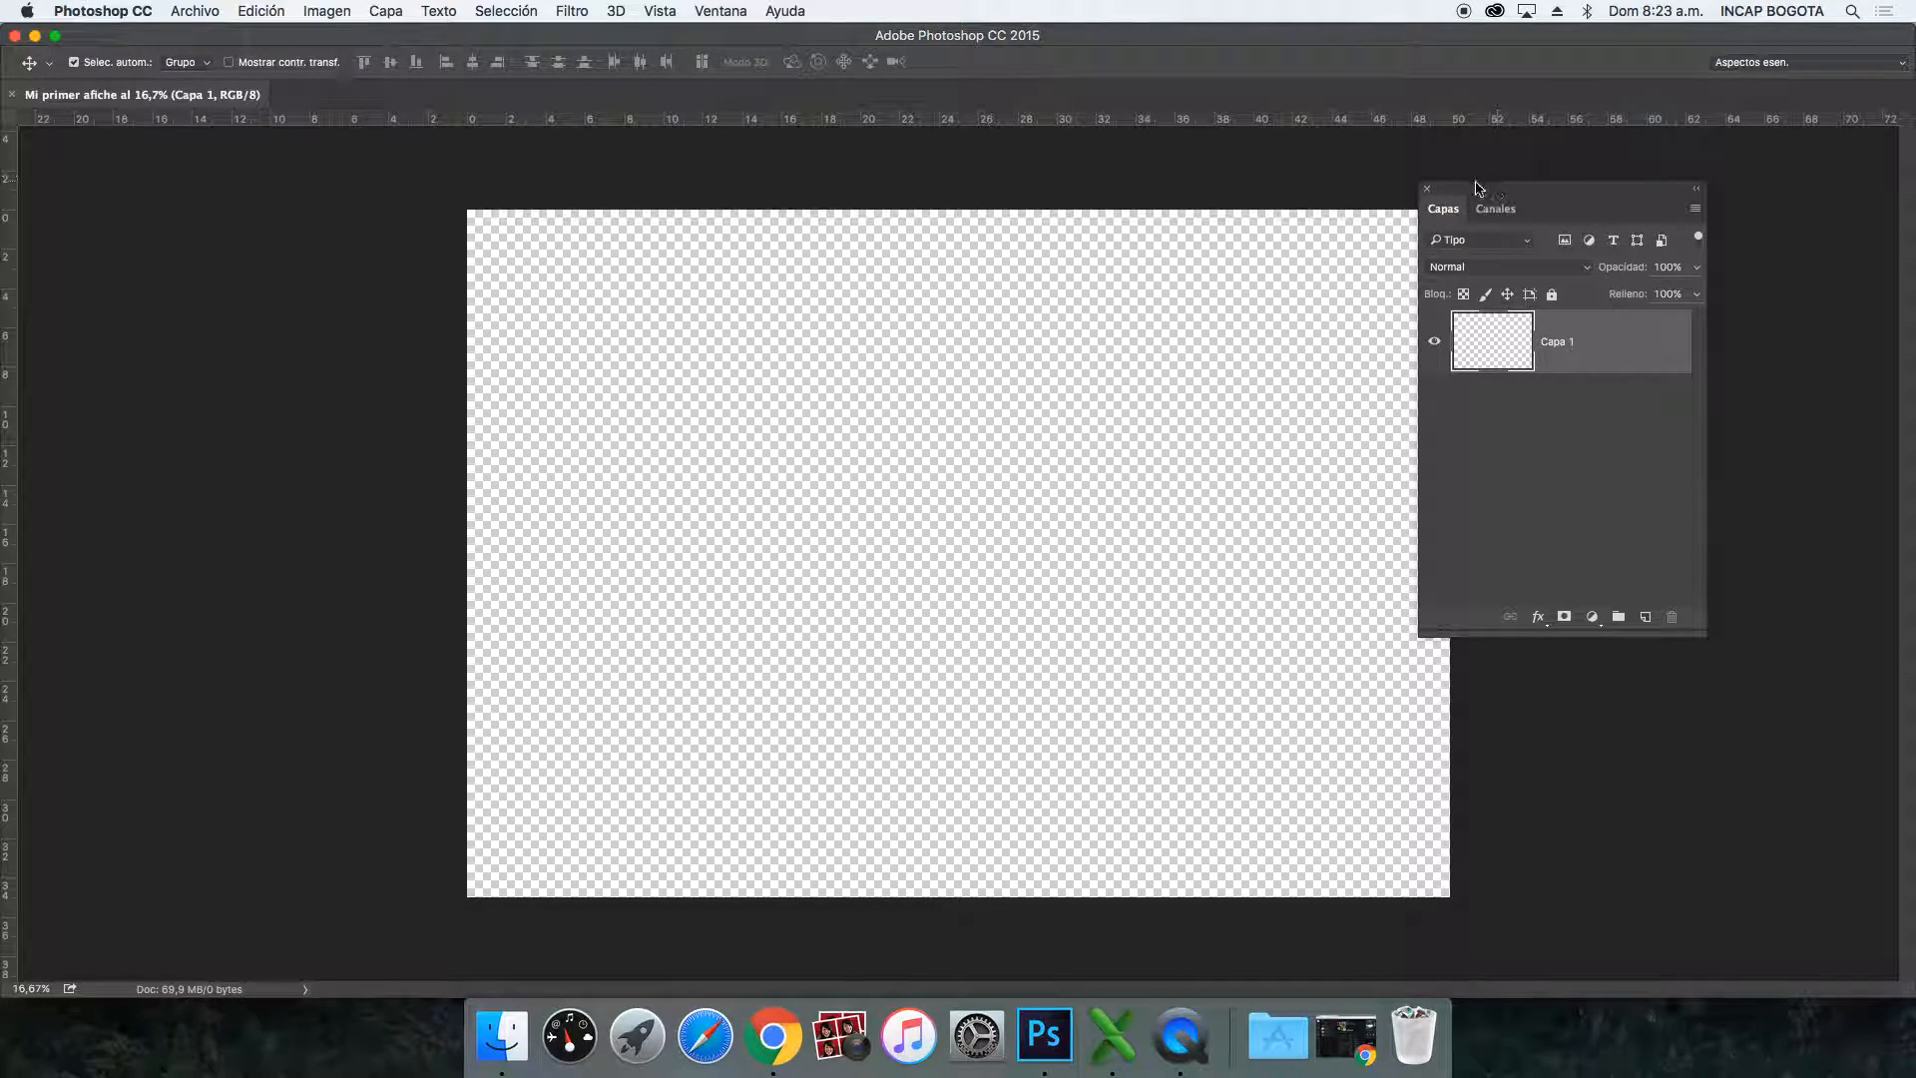
{"action": "left_click", "coordinate": [1428, 189]}
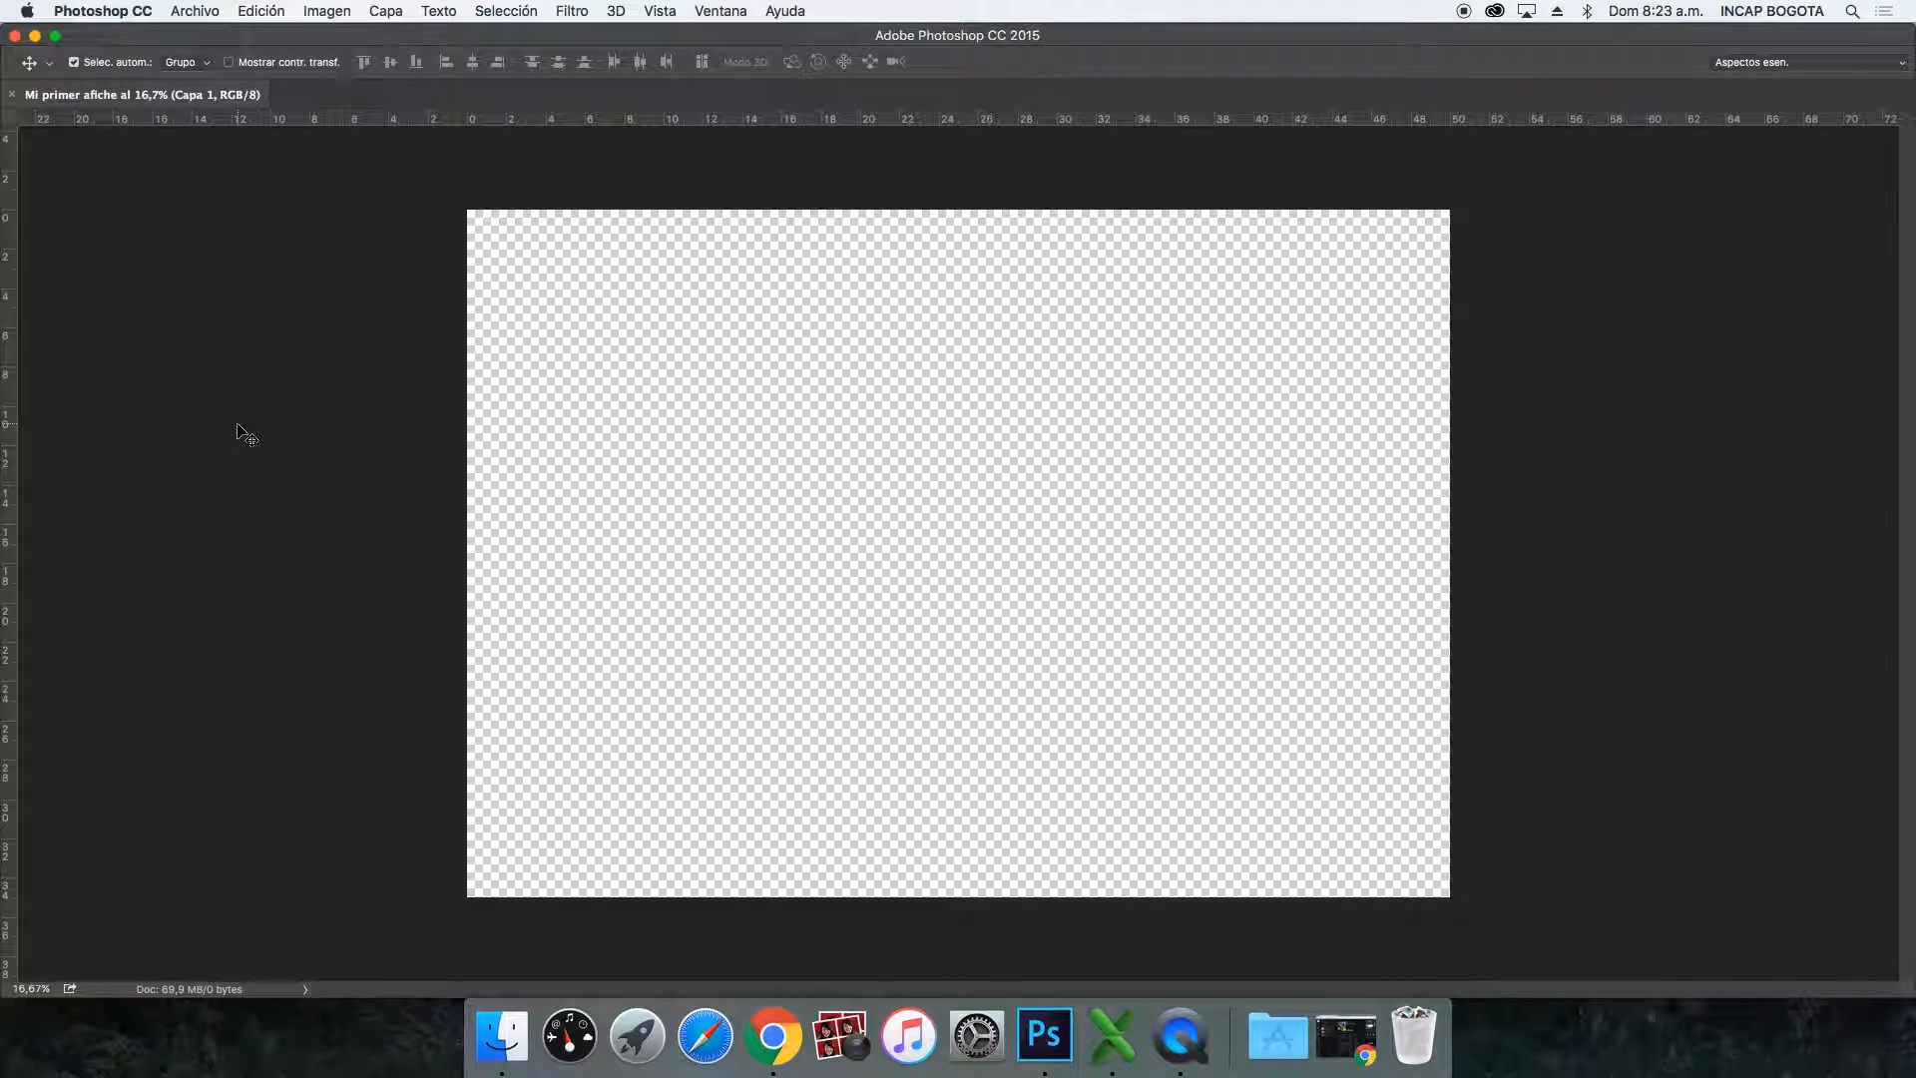
{"action": "left_click", "coordinate": [734, 12]}
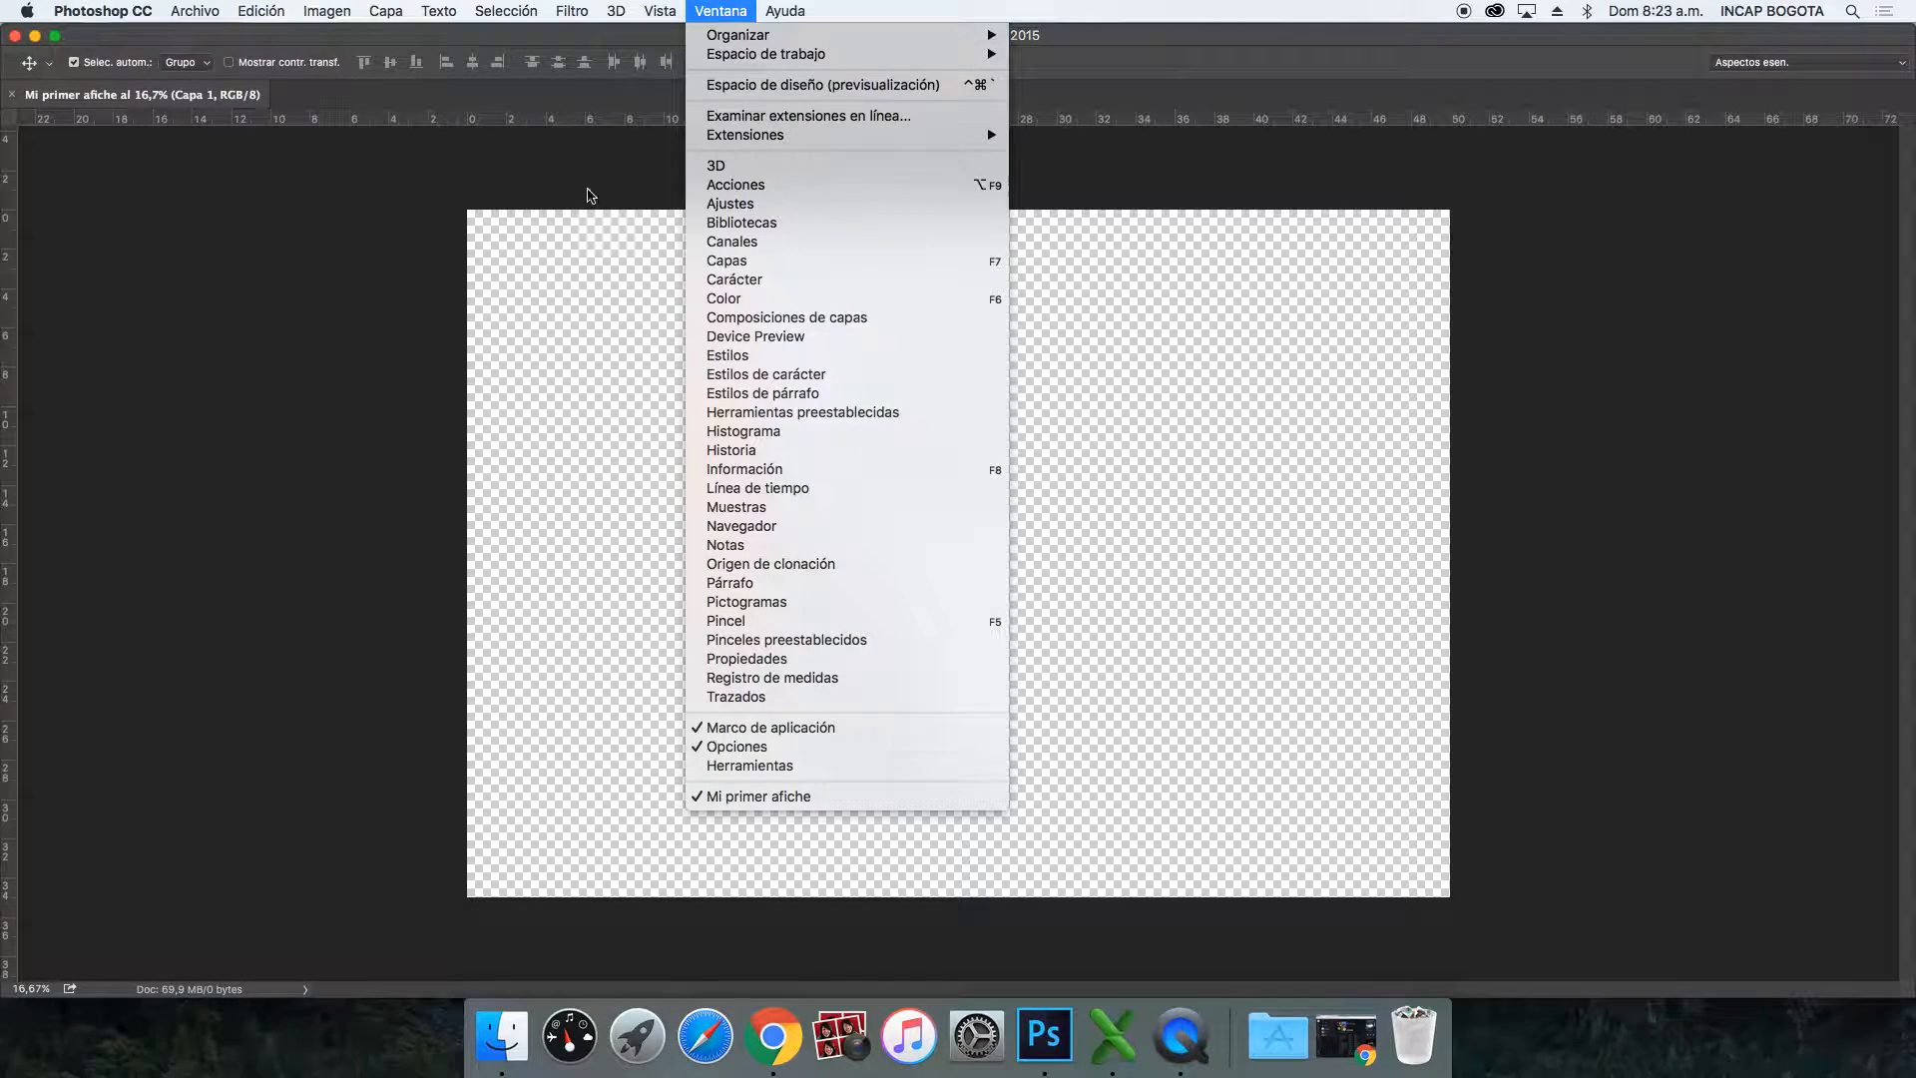
{"action": "left_click", "coordinate": [819, 766]}
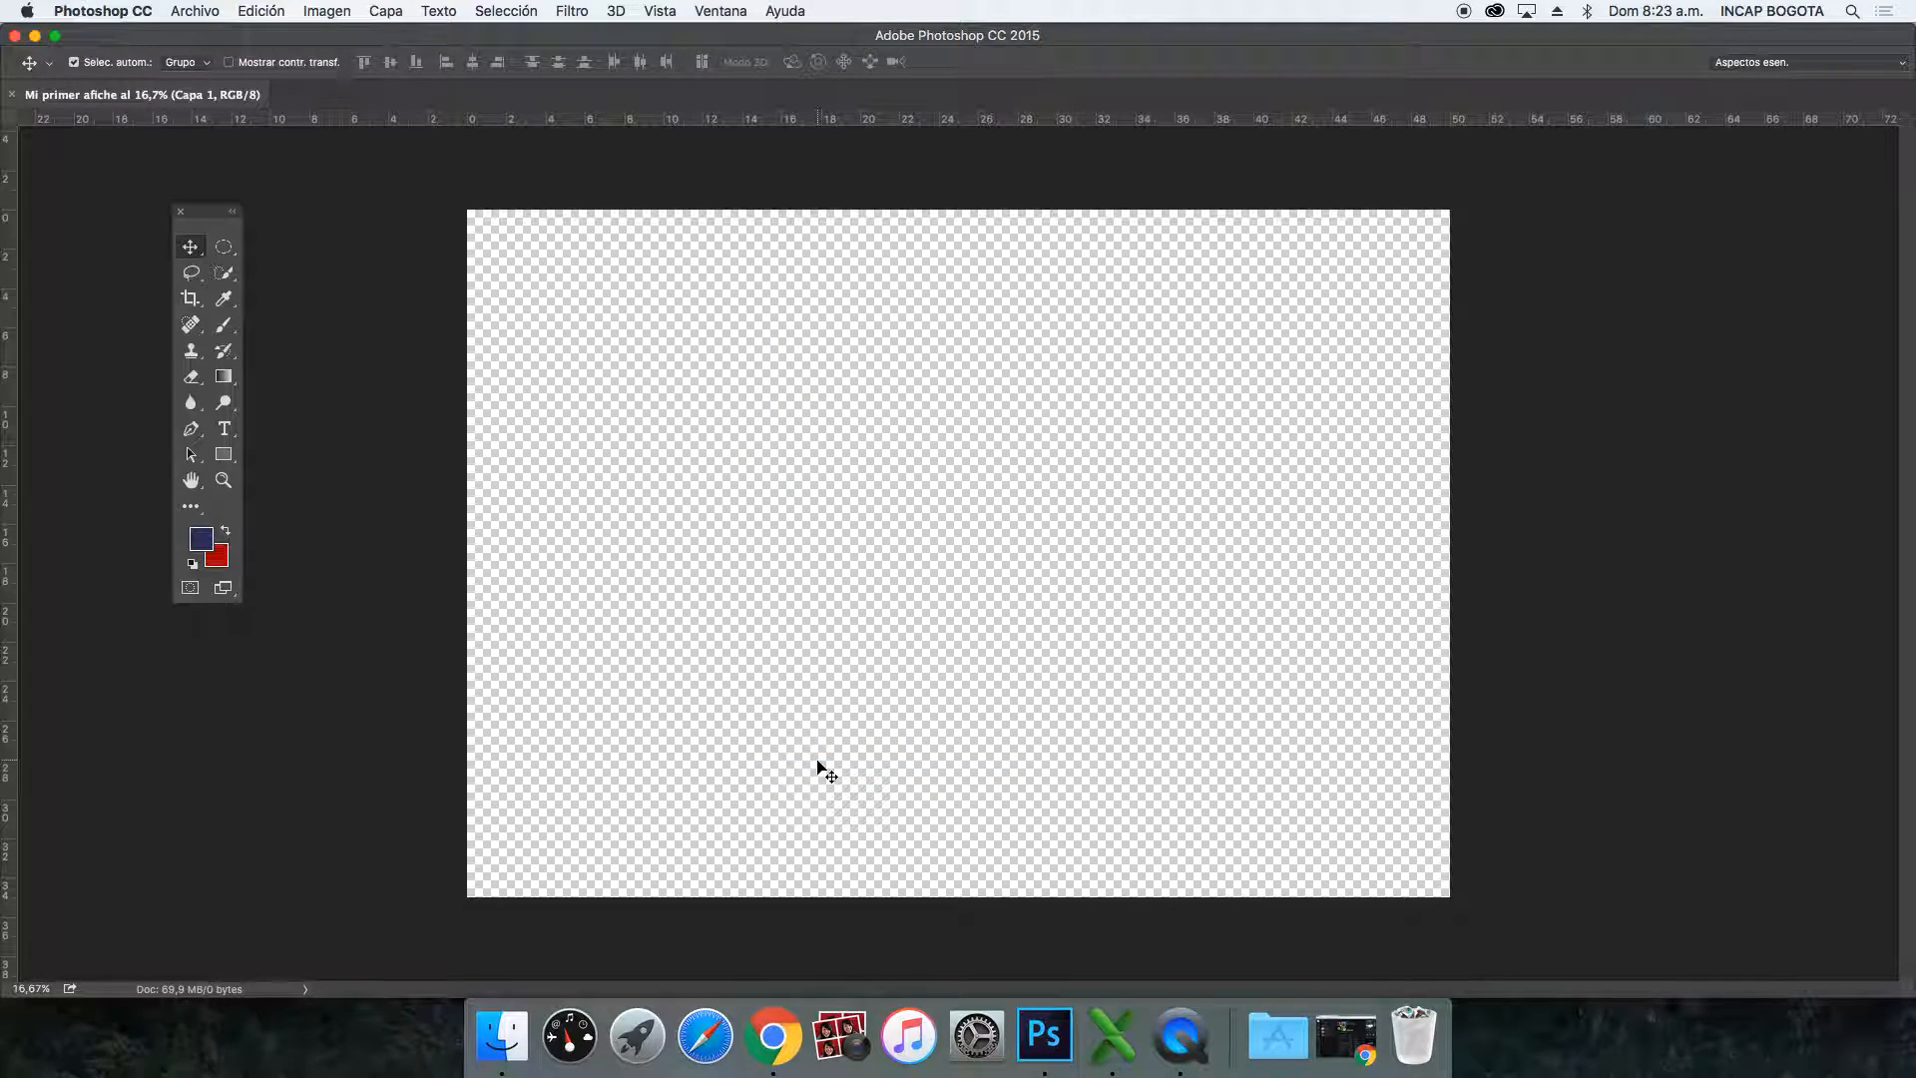
{"action": "left_click", "coordinate": [723, 14]}
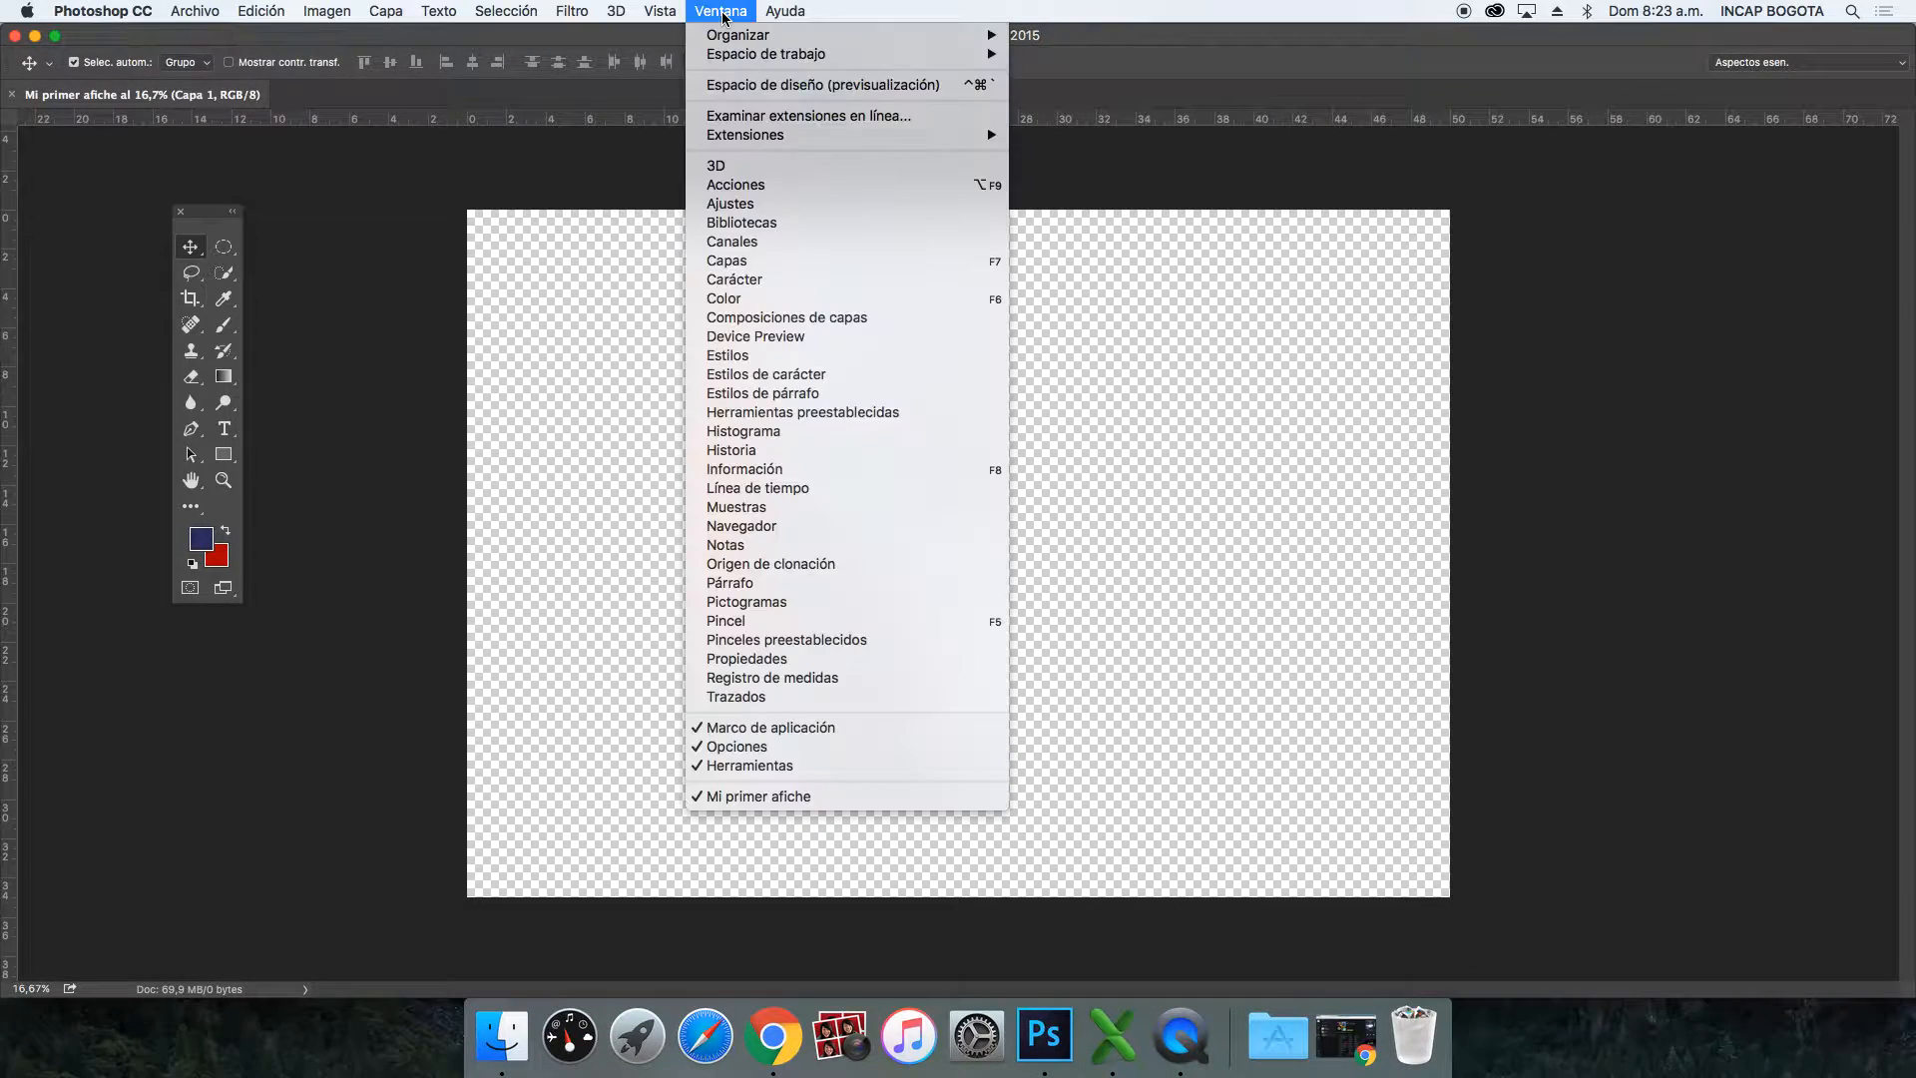
{"action": "left_click", "coordinate": [766, 263]}
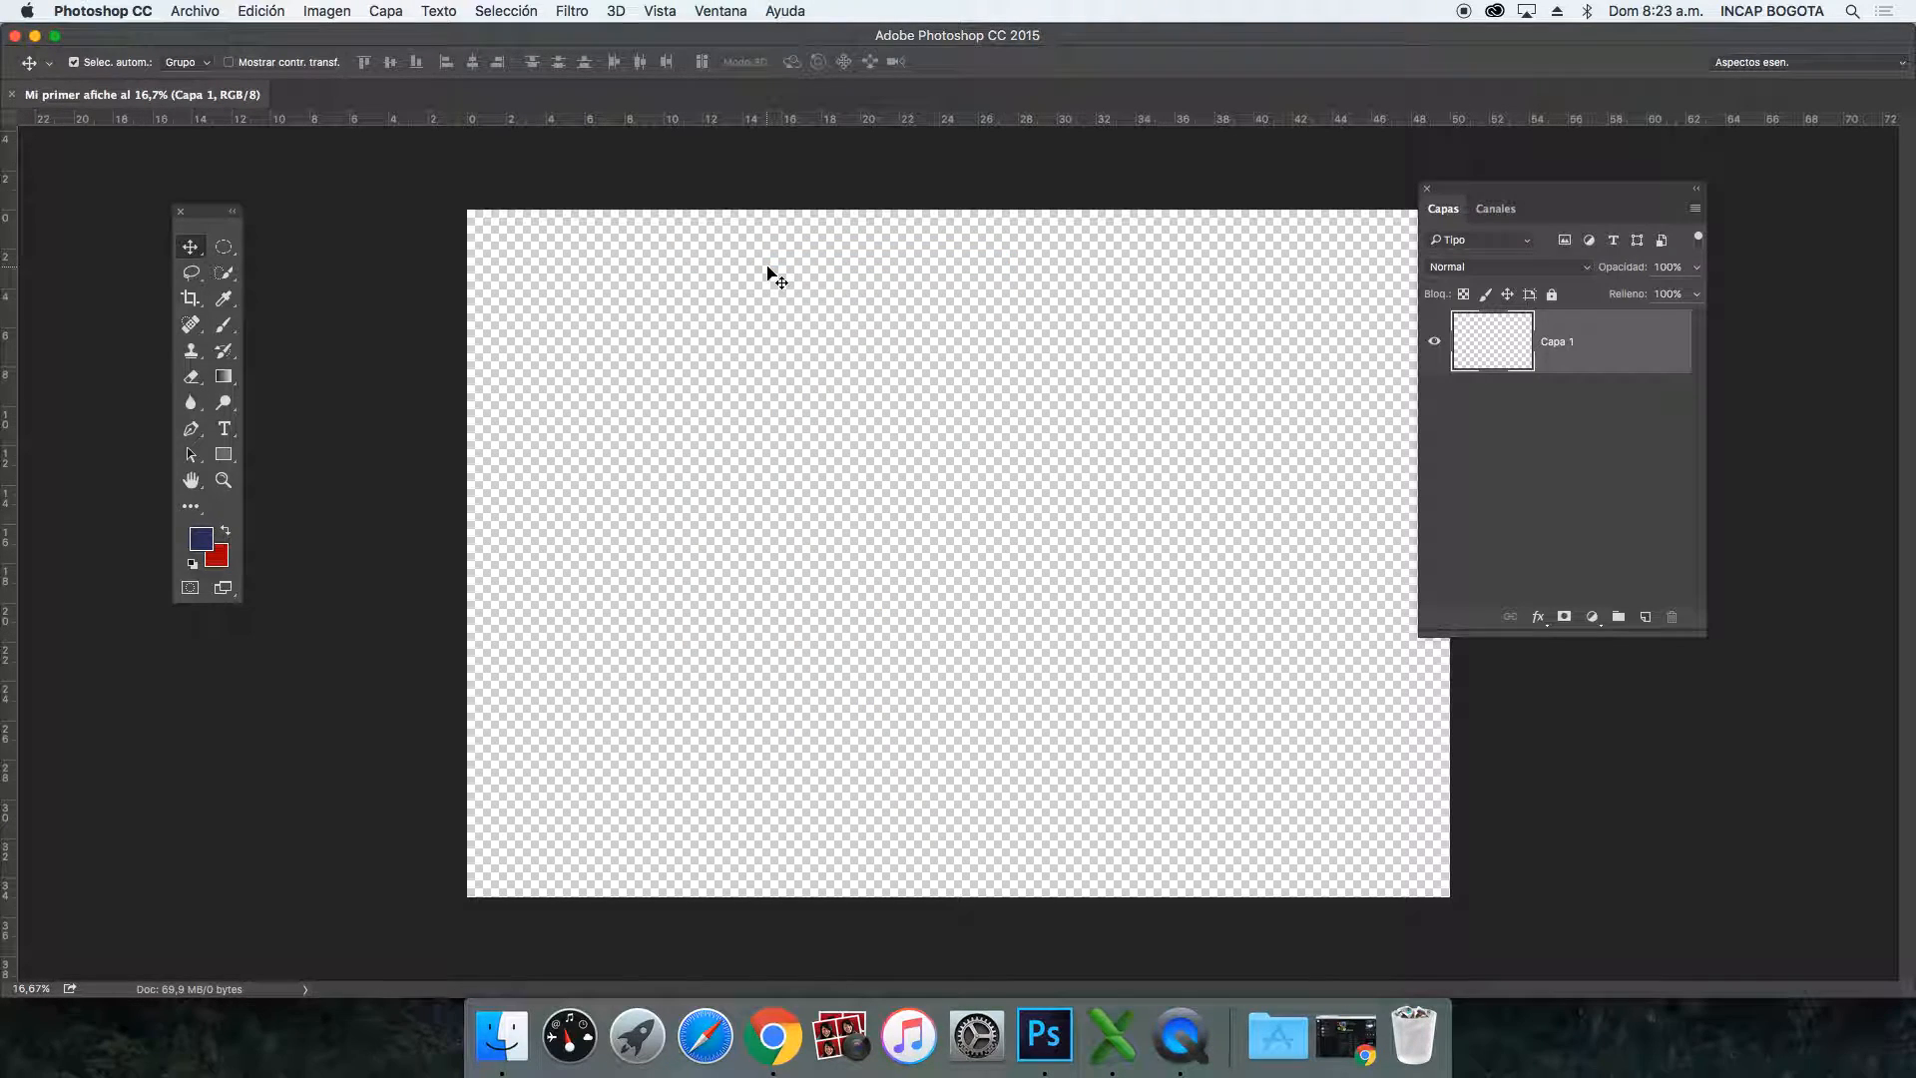
{"action": "left_click", "coordinate": [1493, 207]}
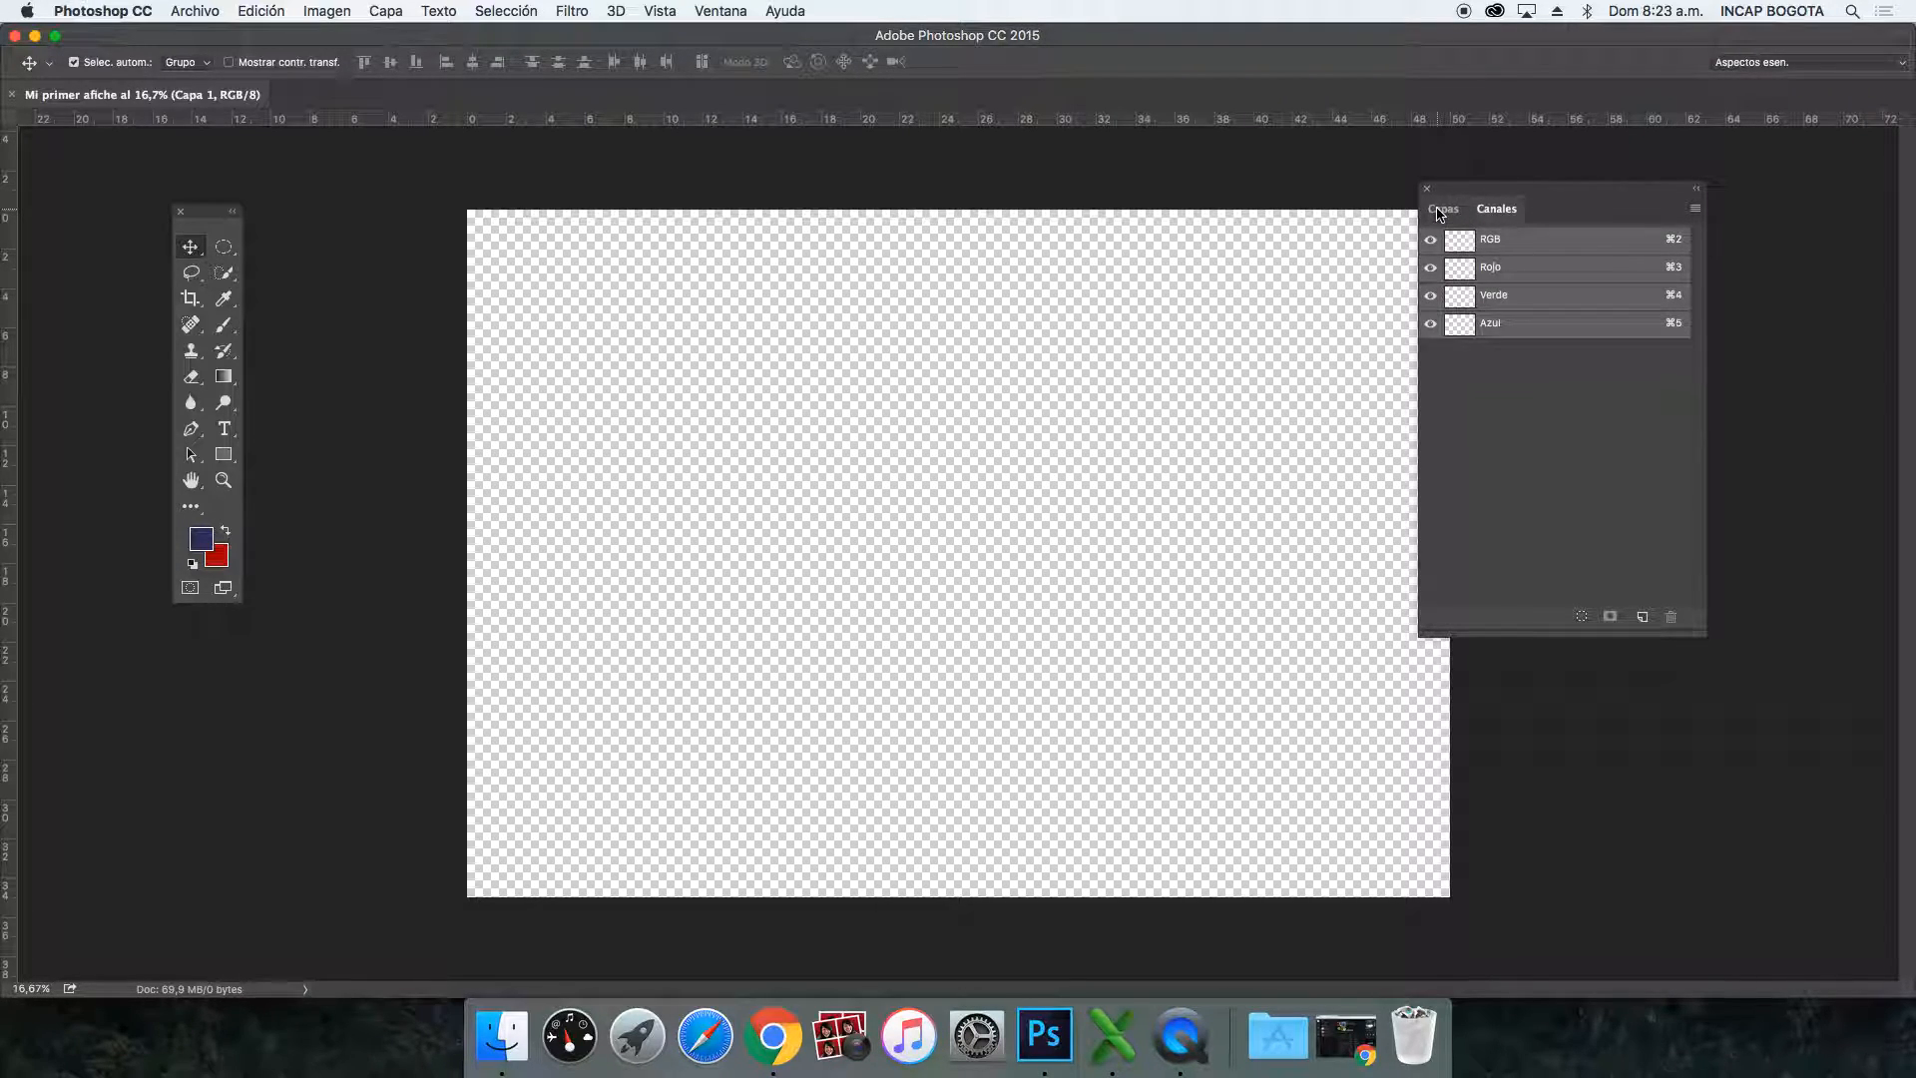
{"action": "left_click", "coordinate": [1443, 209]}
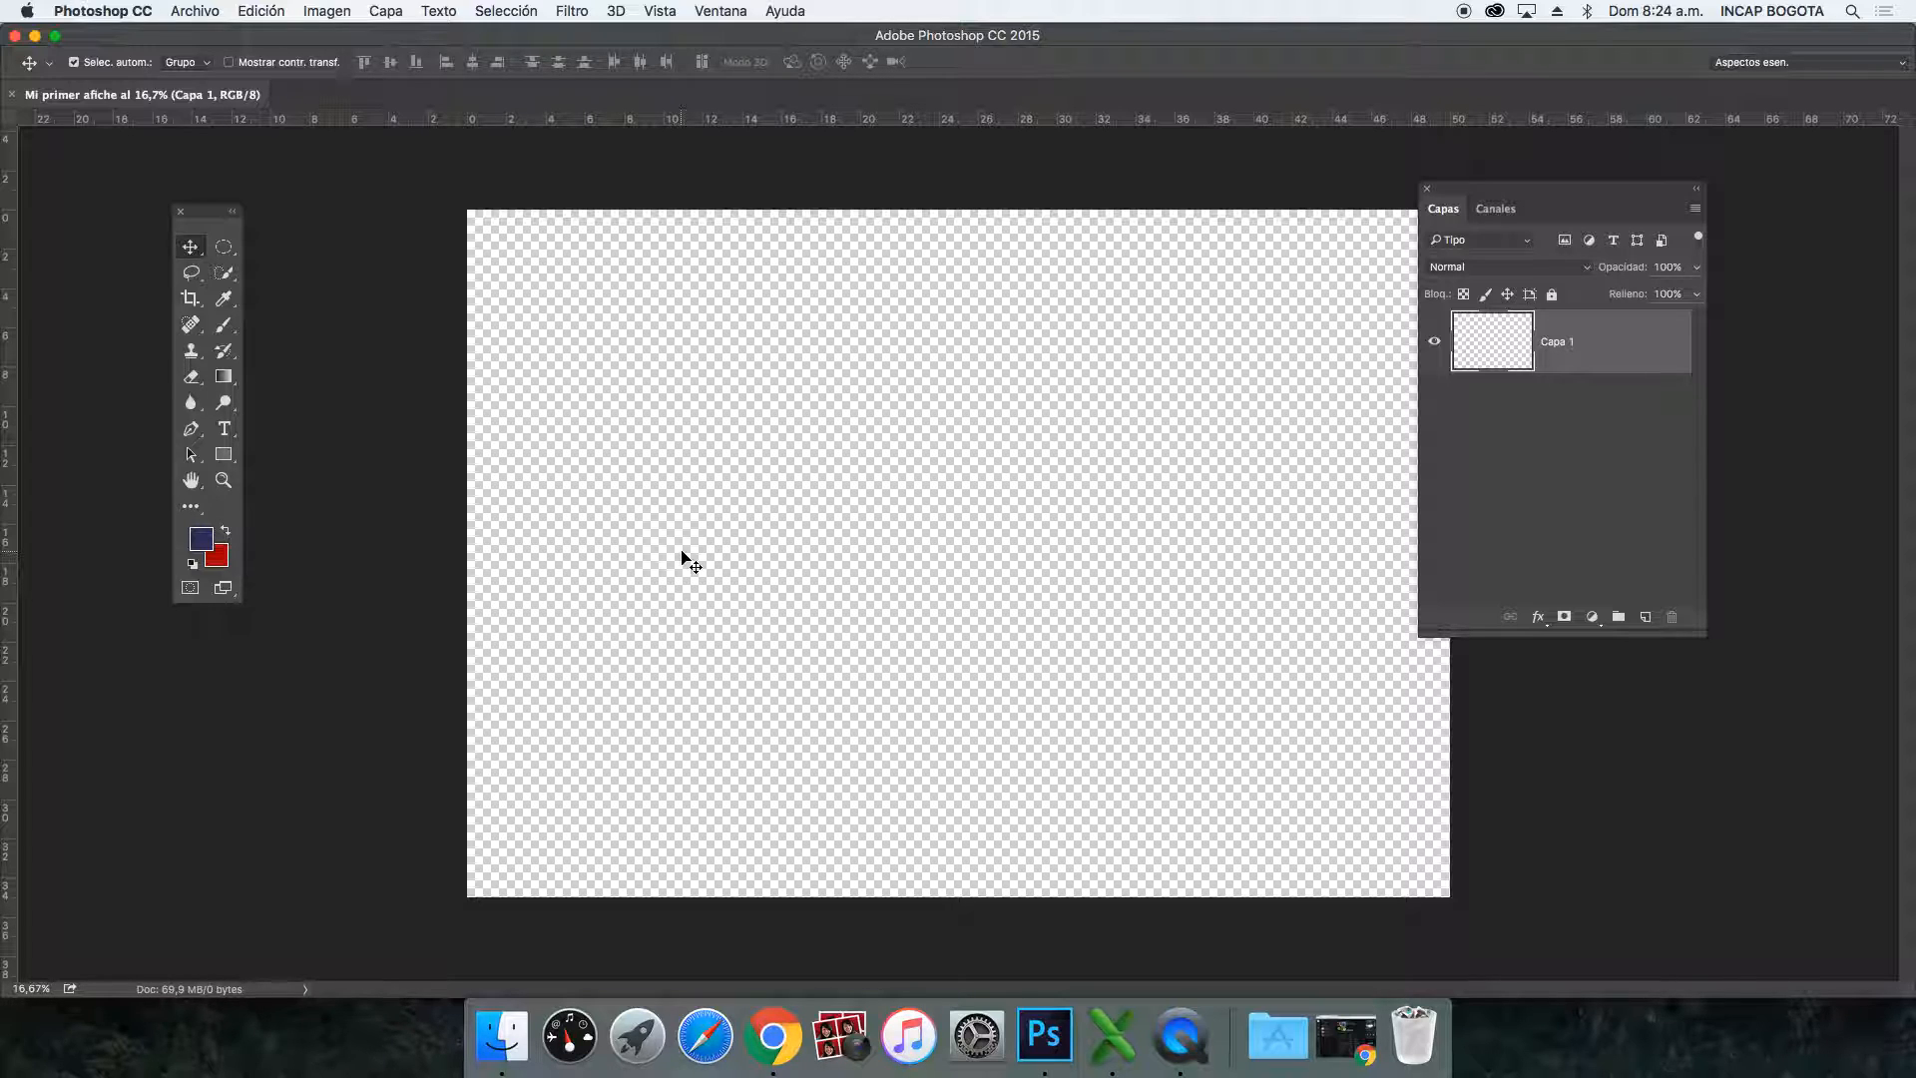
Step: Activate the Paint Bucket tool (Bote de pintura) from the Gradient tool's group
{"action": "key", "text": "g"}
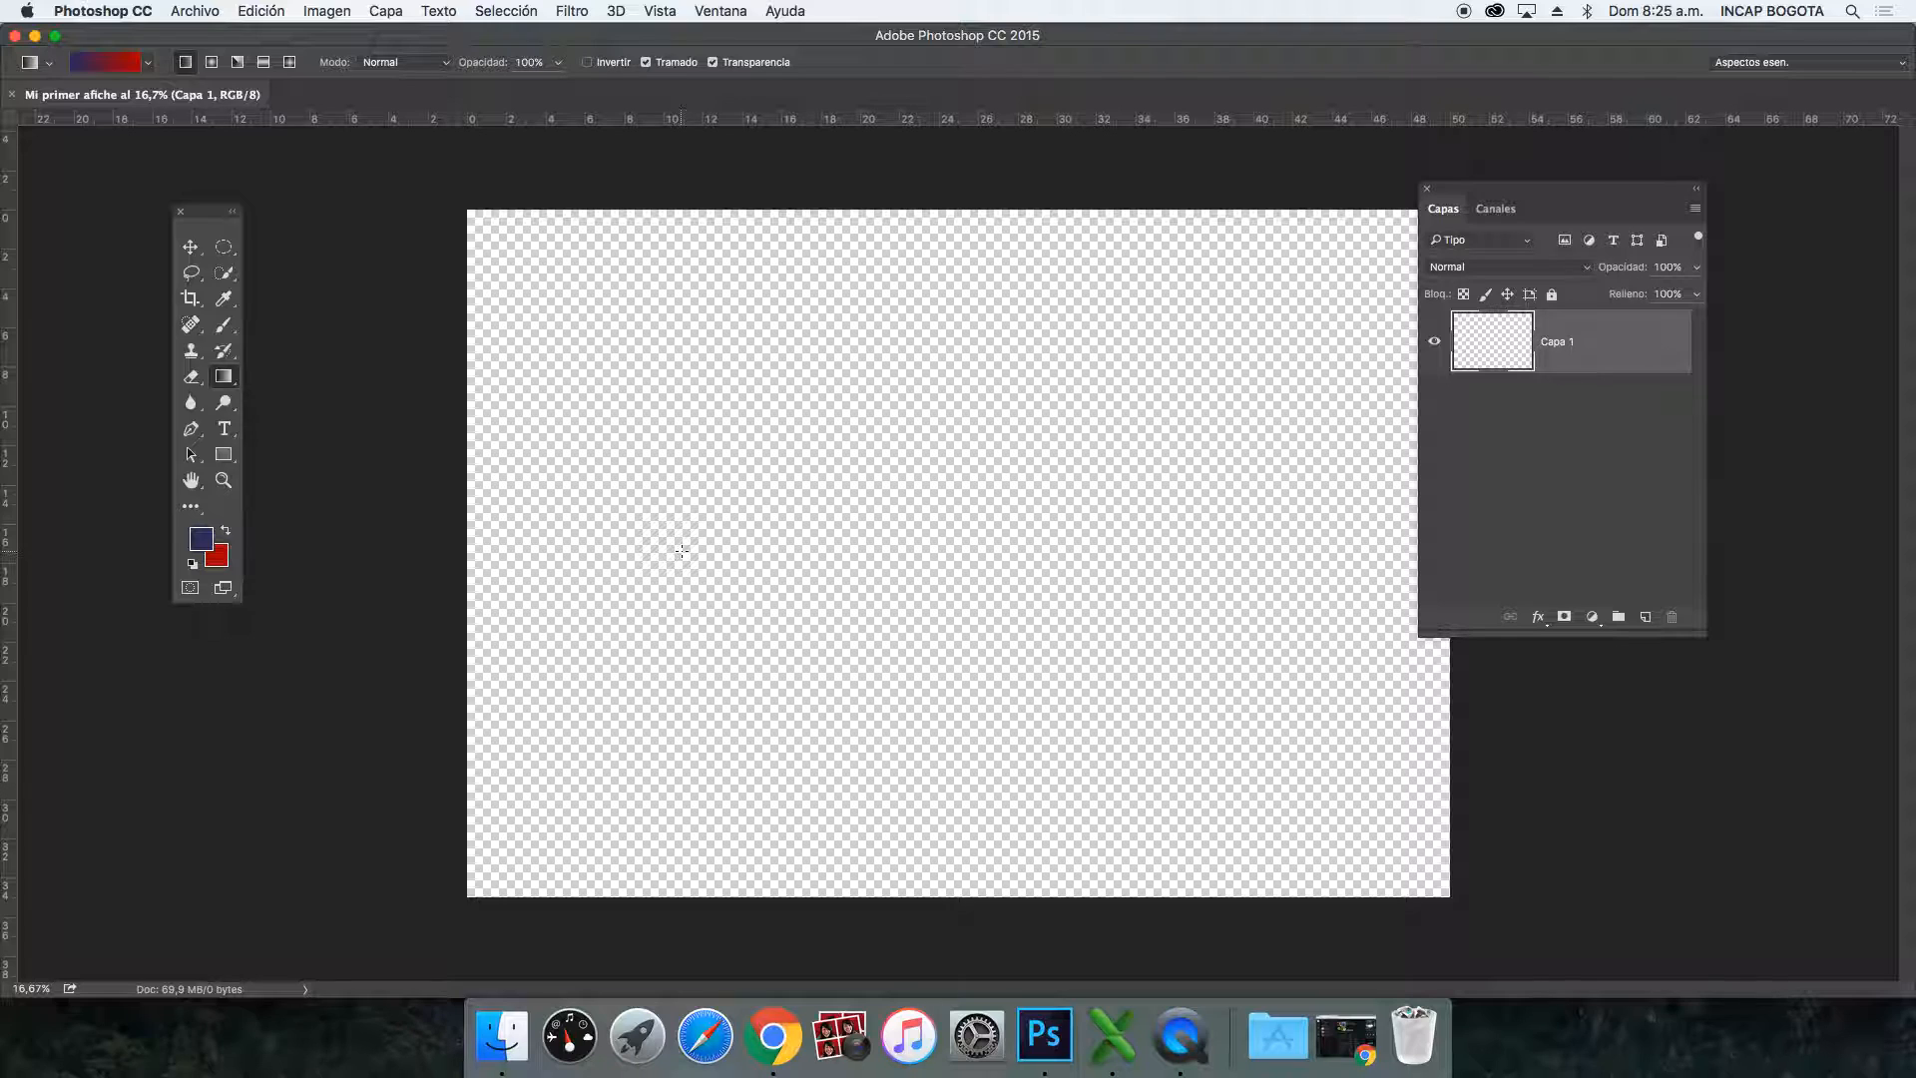
{"action": "key", "text": "v"}
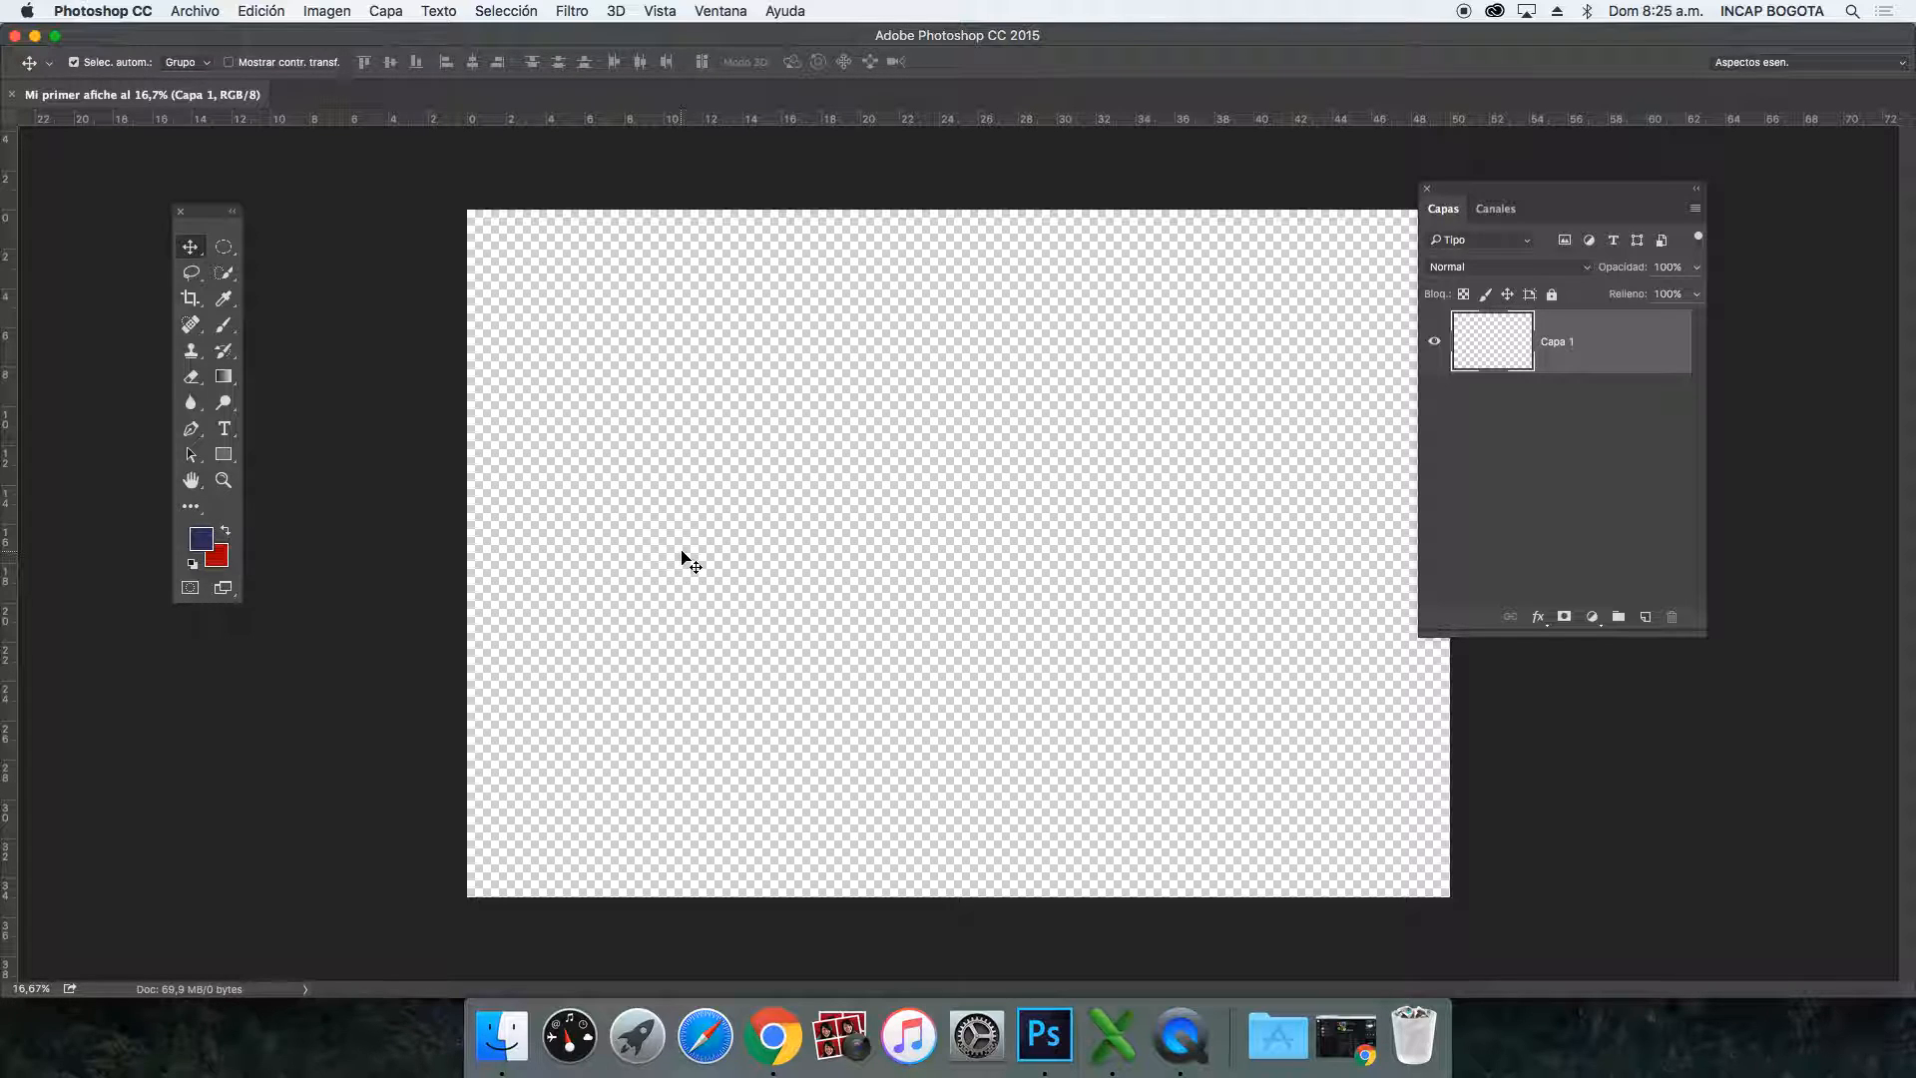
{"action": "key", "text": "g"}
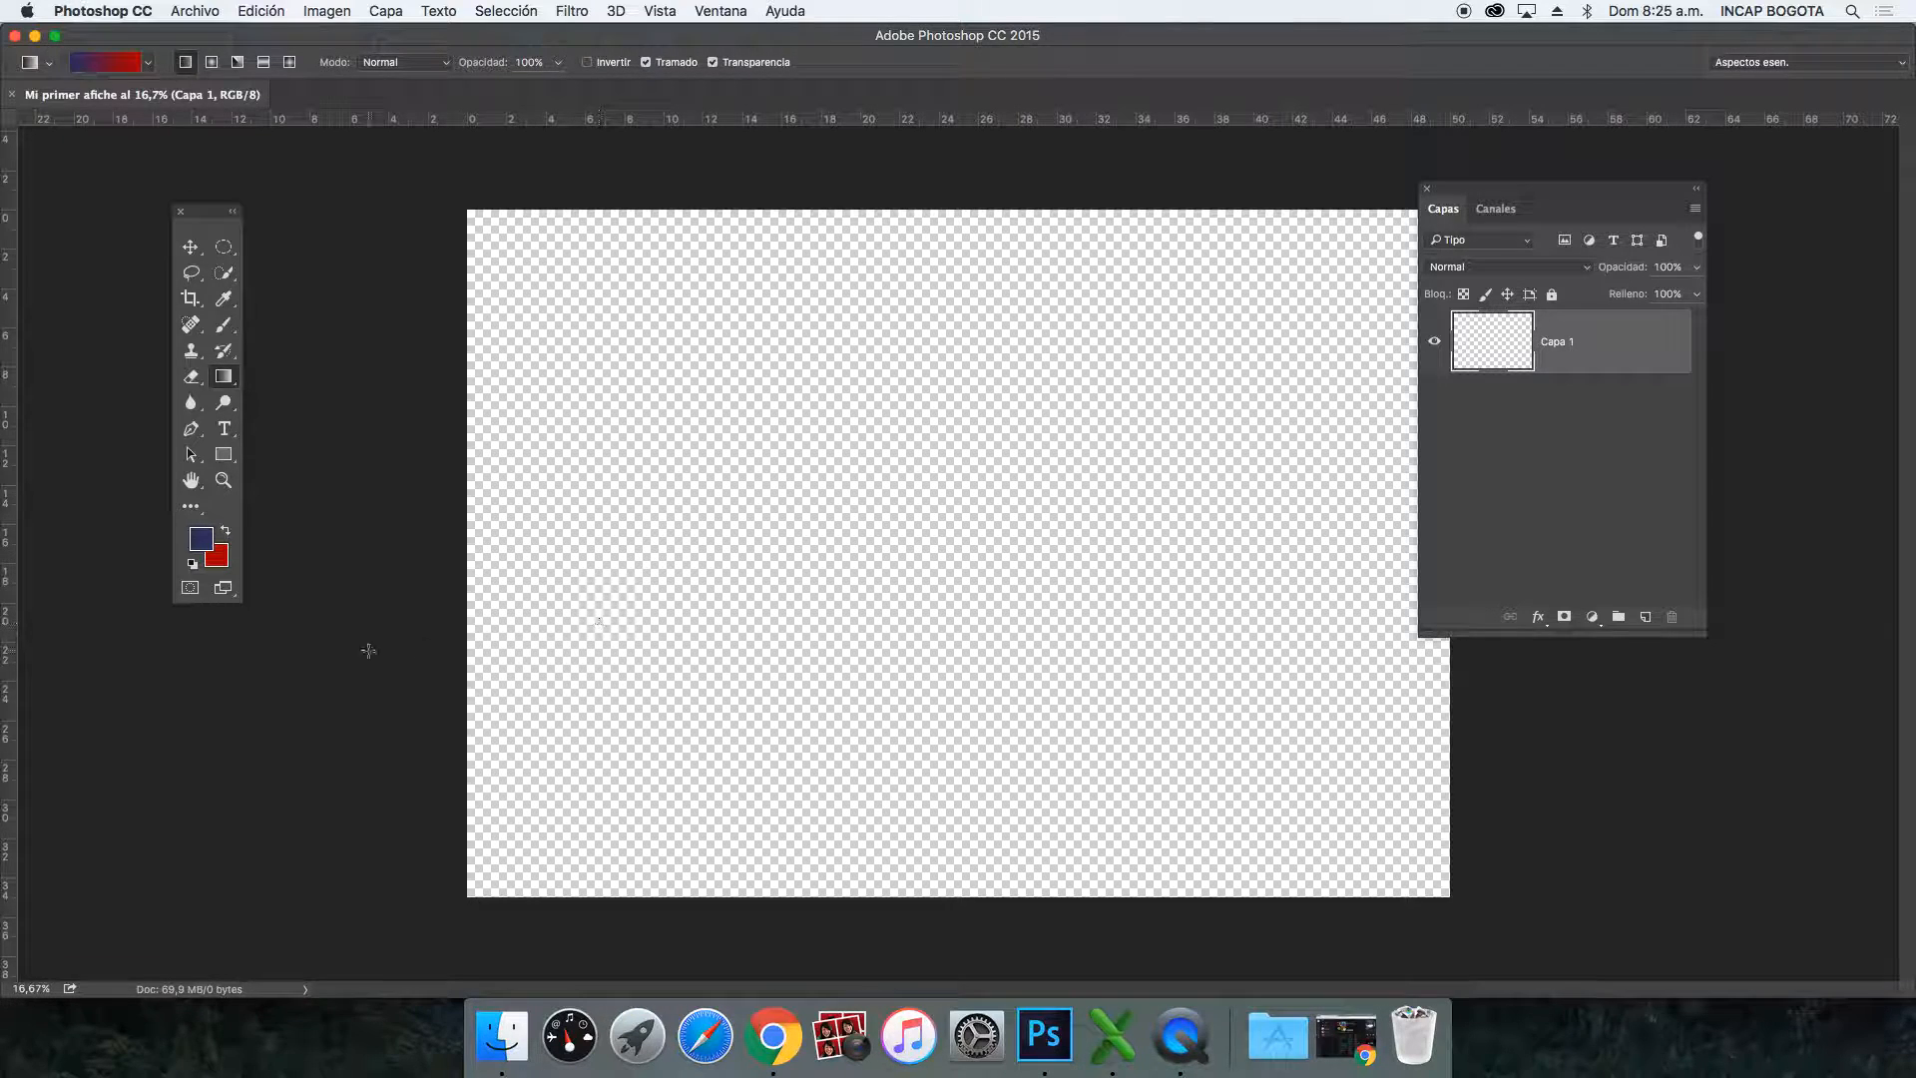
{"action": "left_click", "coordinate": [230, 378]}
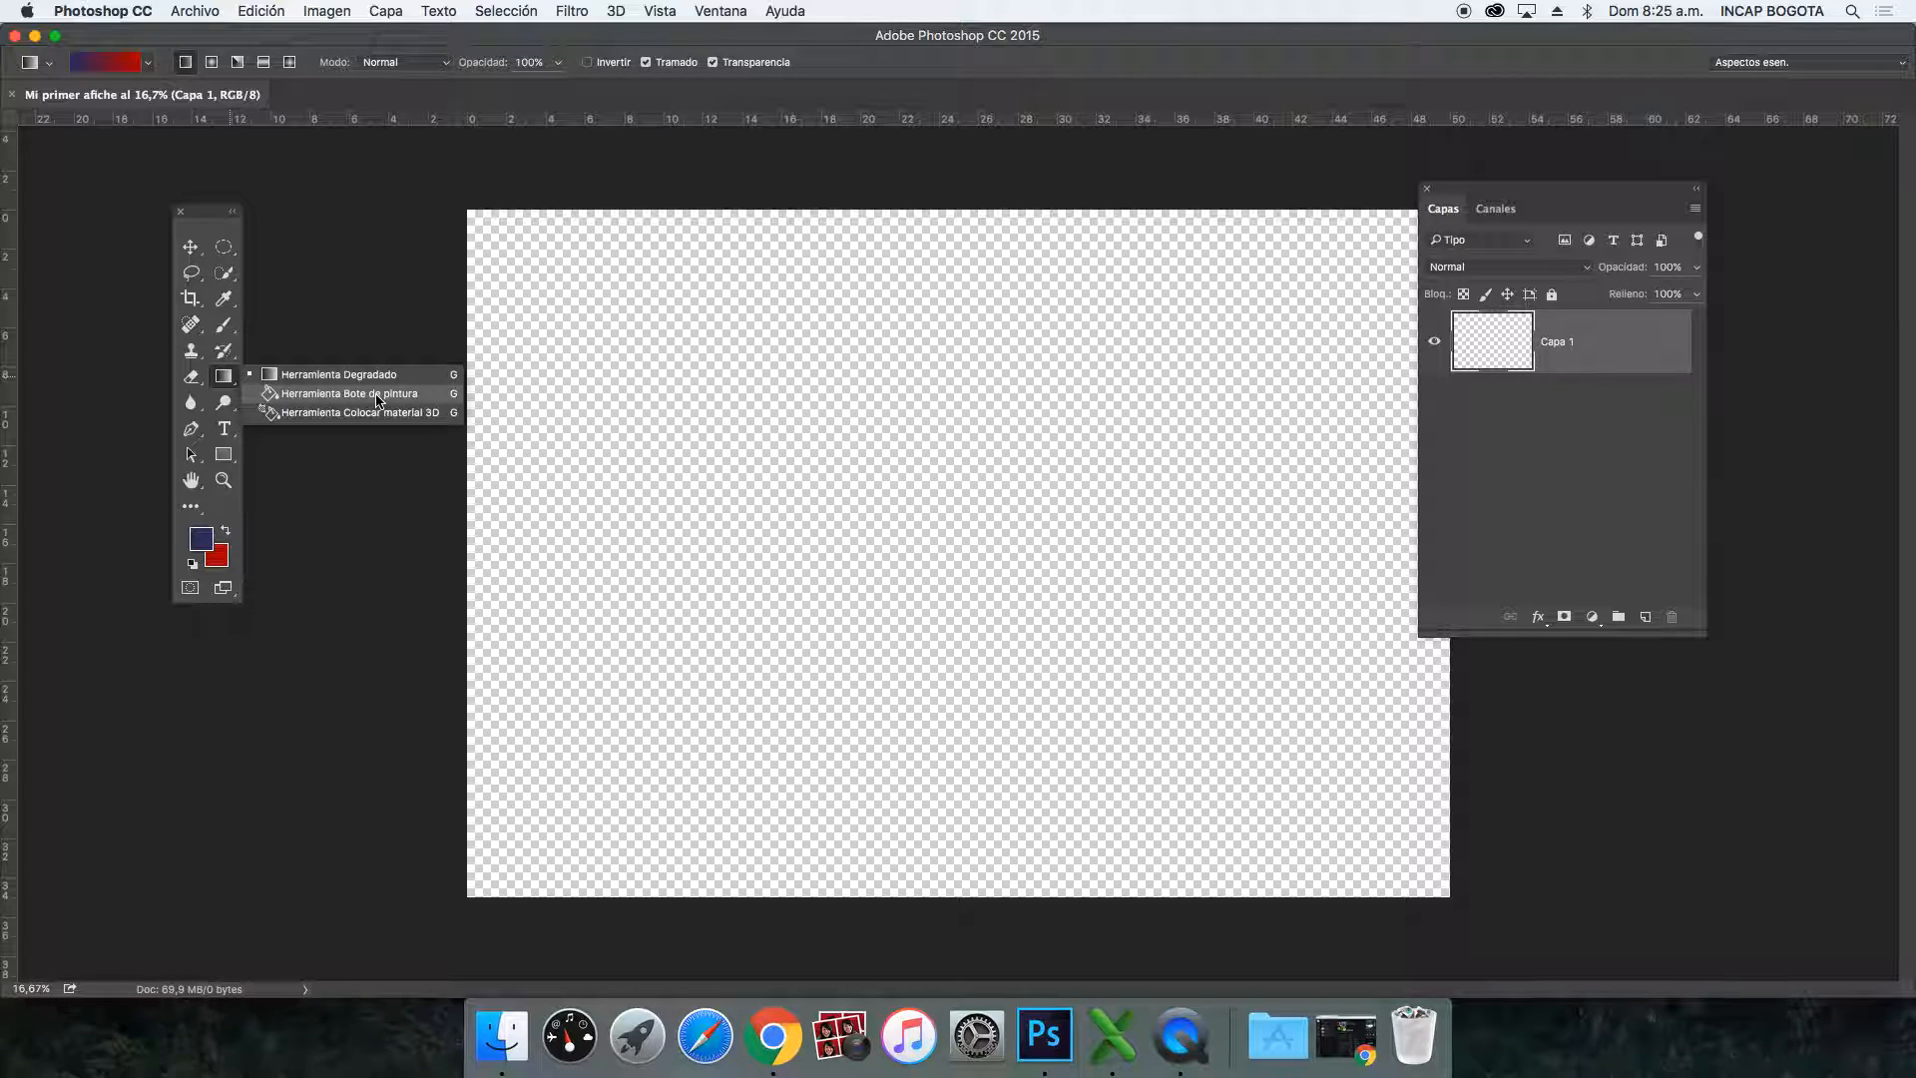
{"action": "left_click", "coordinate": [378, 401]}
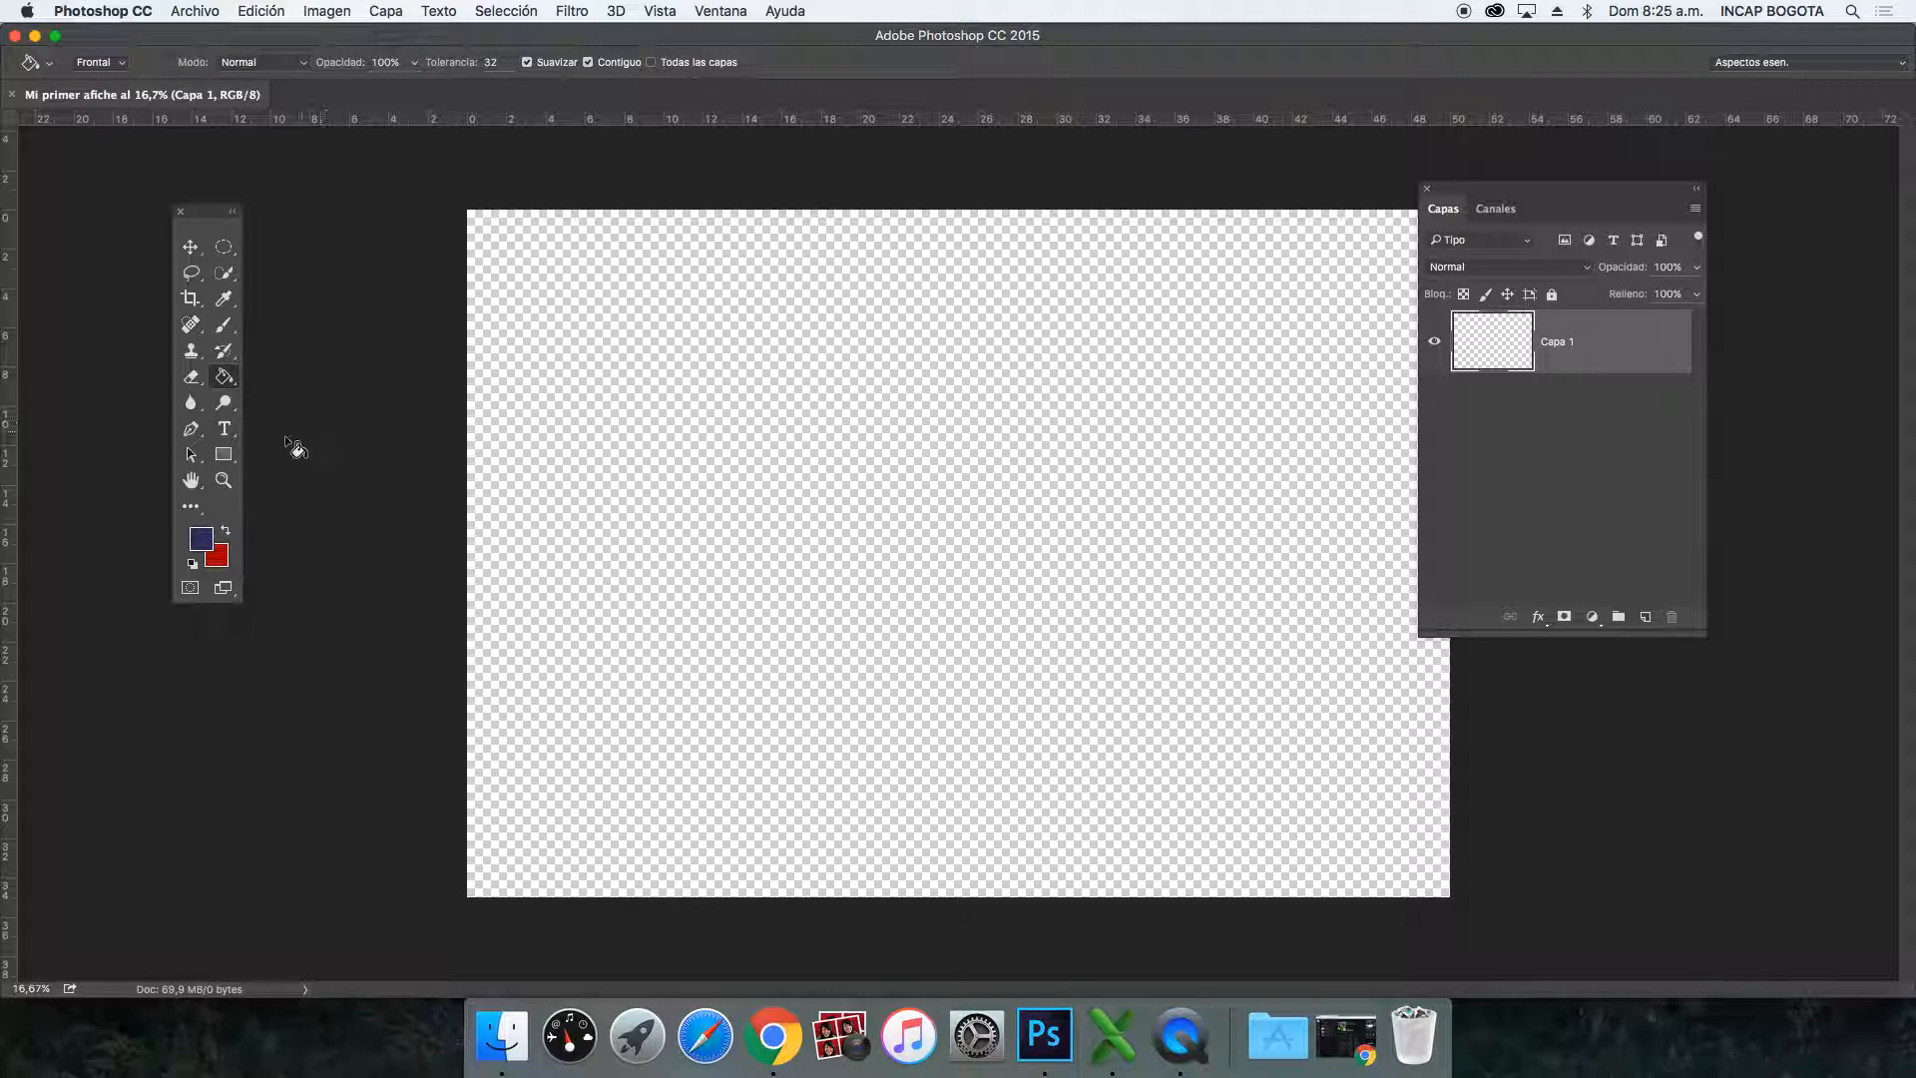
Step: Show the Color panel over the upper-left part of the canvas, look through its Muestras swatches and return to the colour spectrum
{"action": "left_click", "coordinate": [721, 11]}
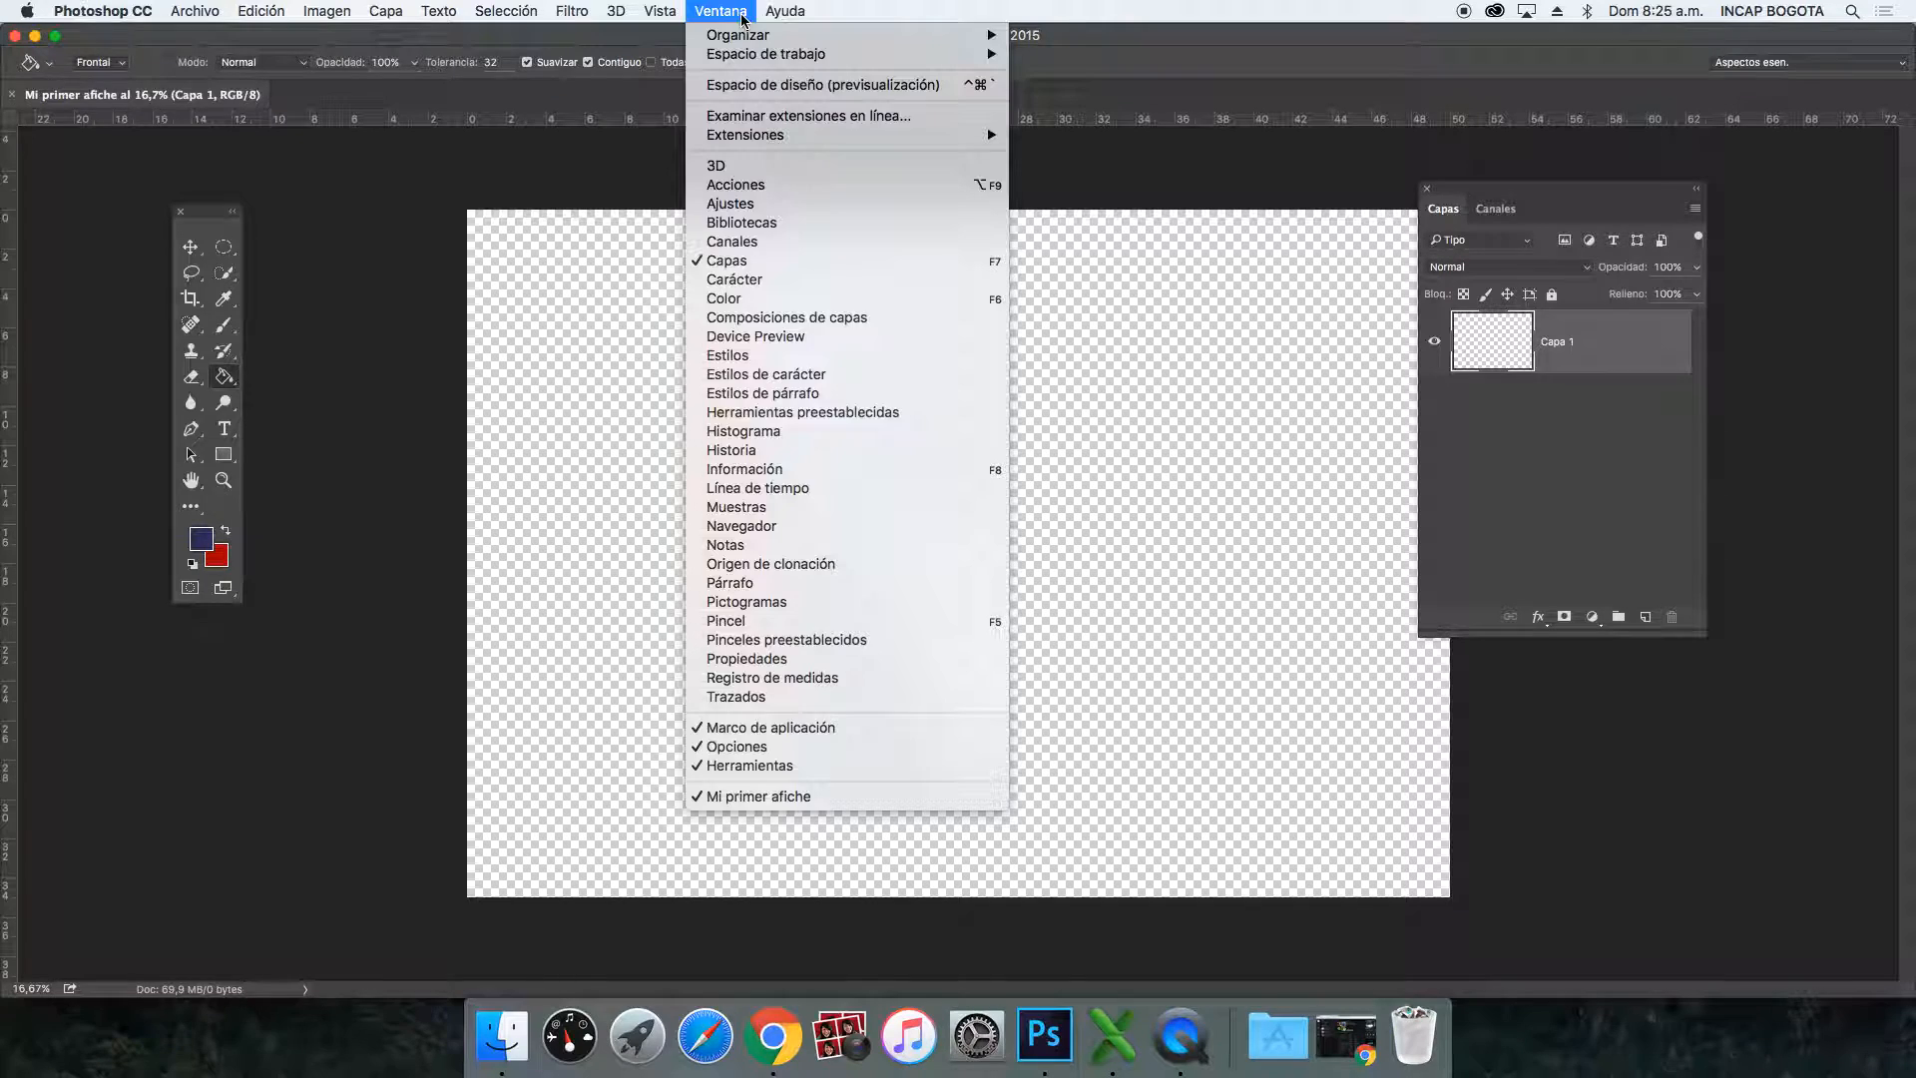
{"action": "left_click", "coordinate": [747, 297]}
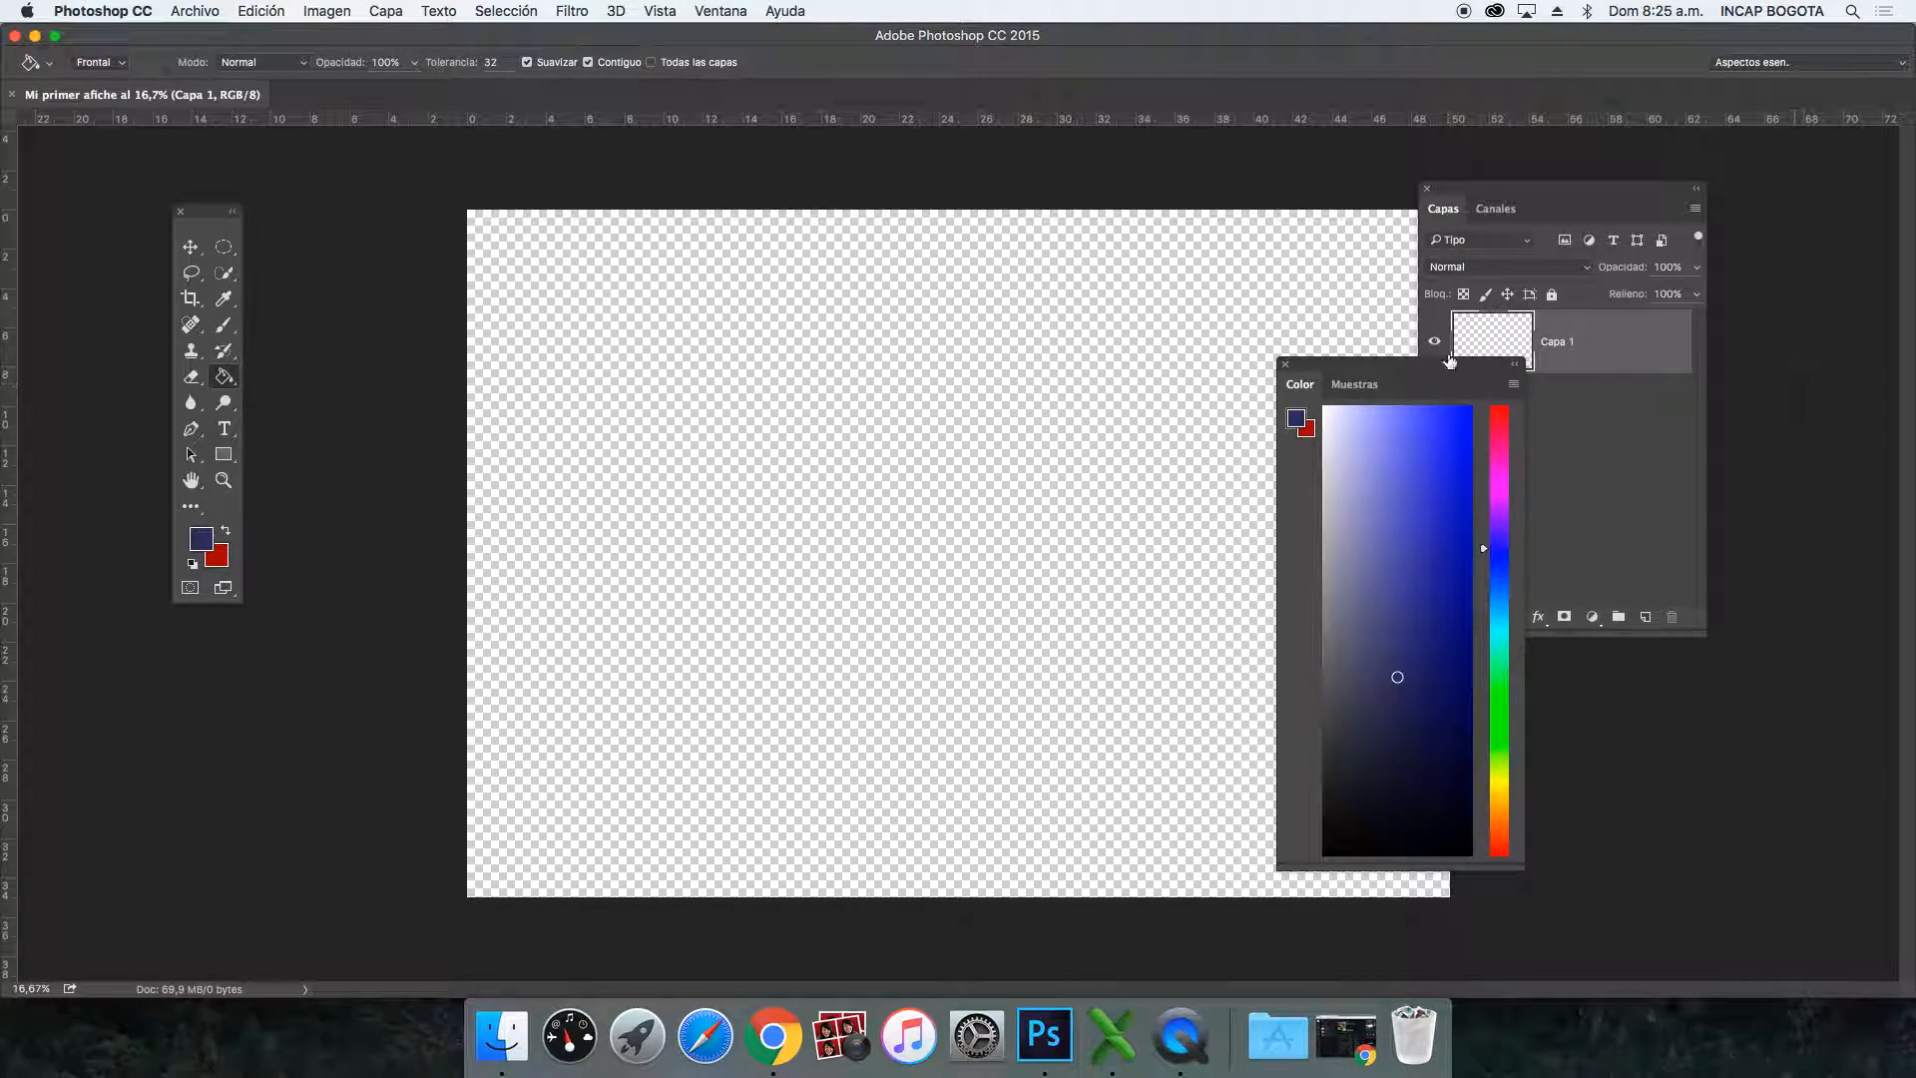
{"action": "left_click_drag", "start_coordinate": [1382, 363], "coordinate": [670, 211]}
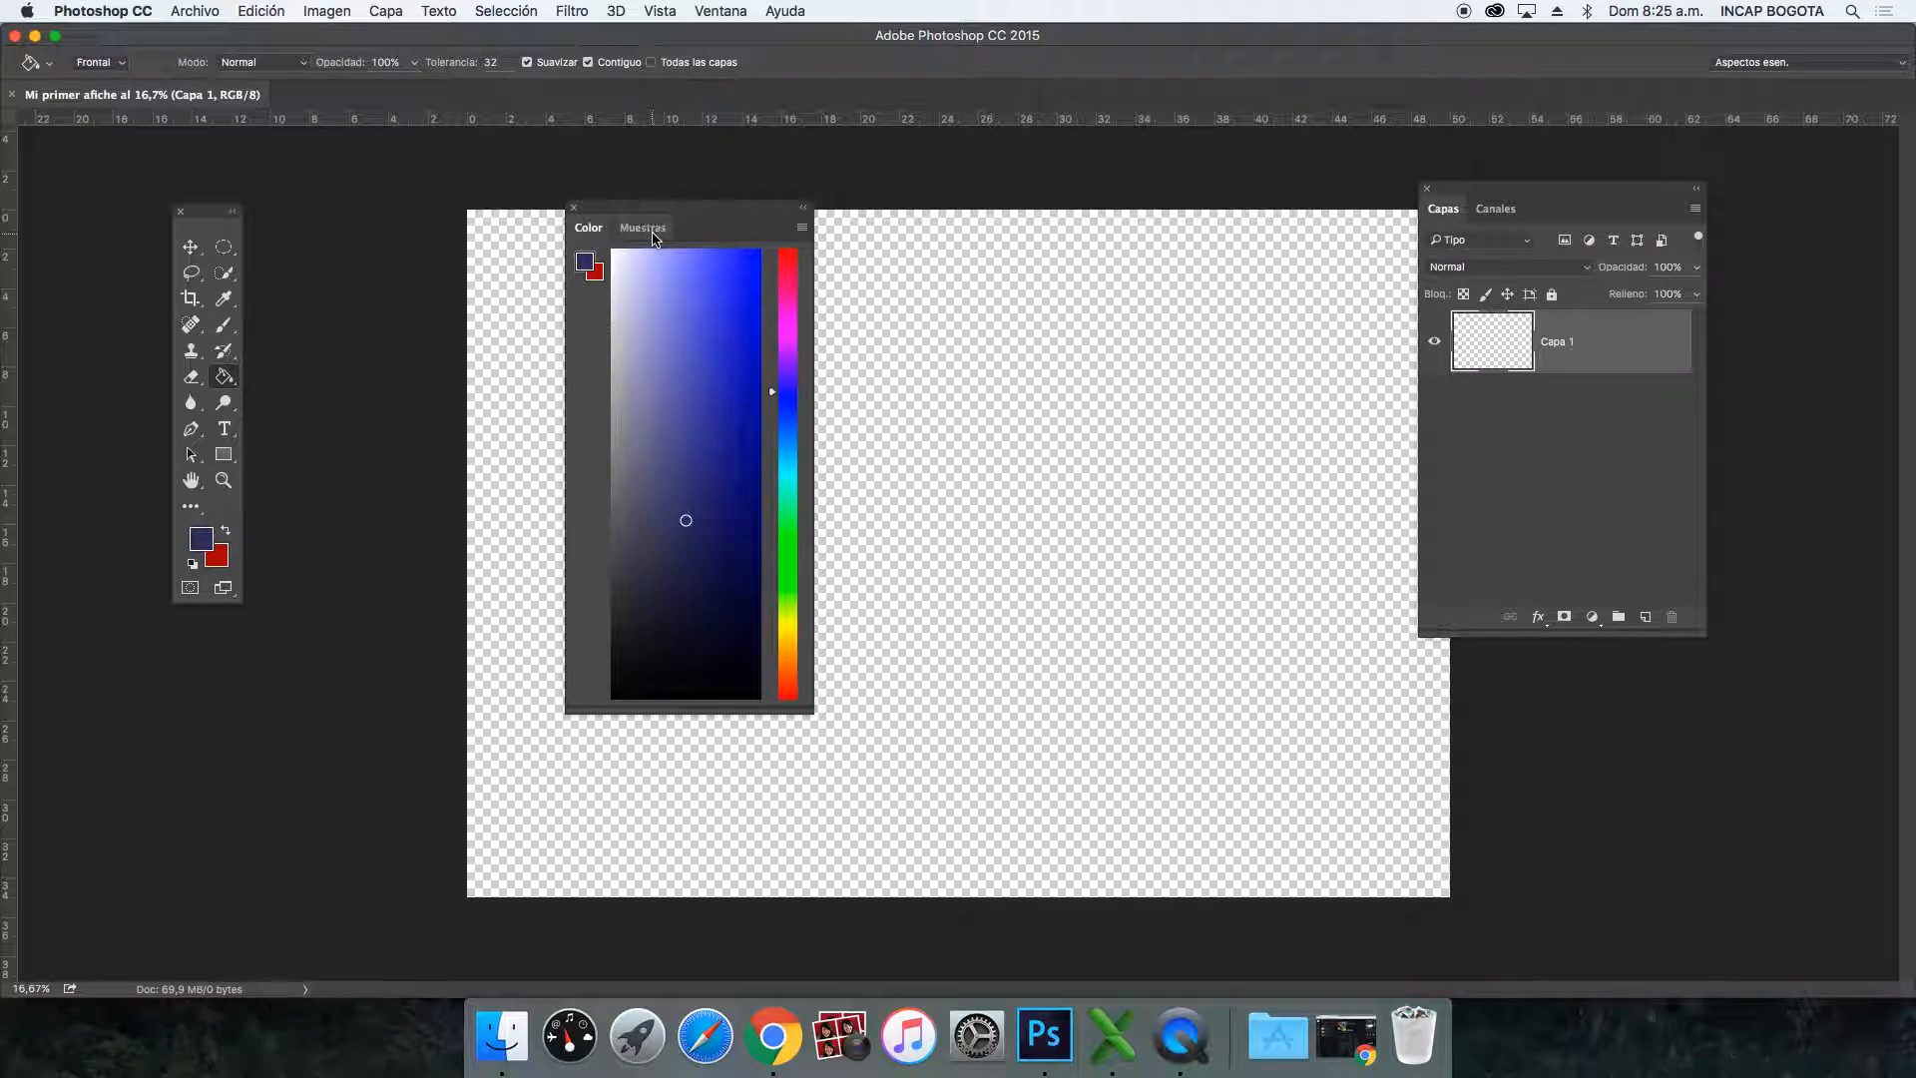
{"action": "left_click", "coordinate": [644, 229]}
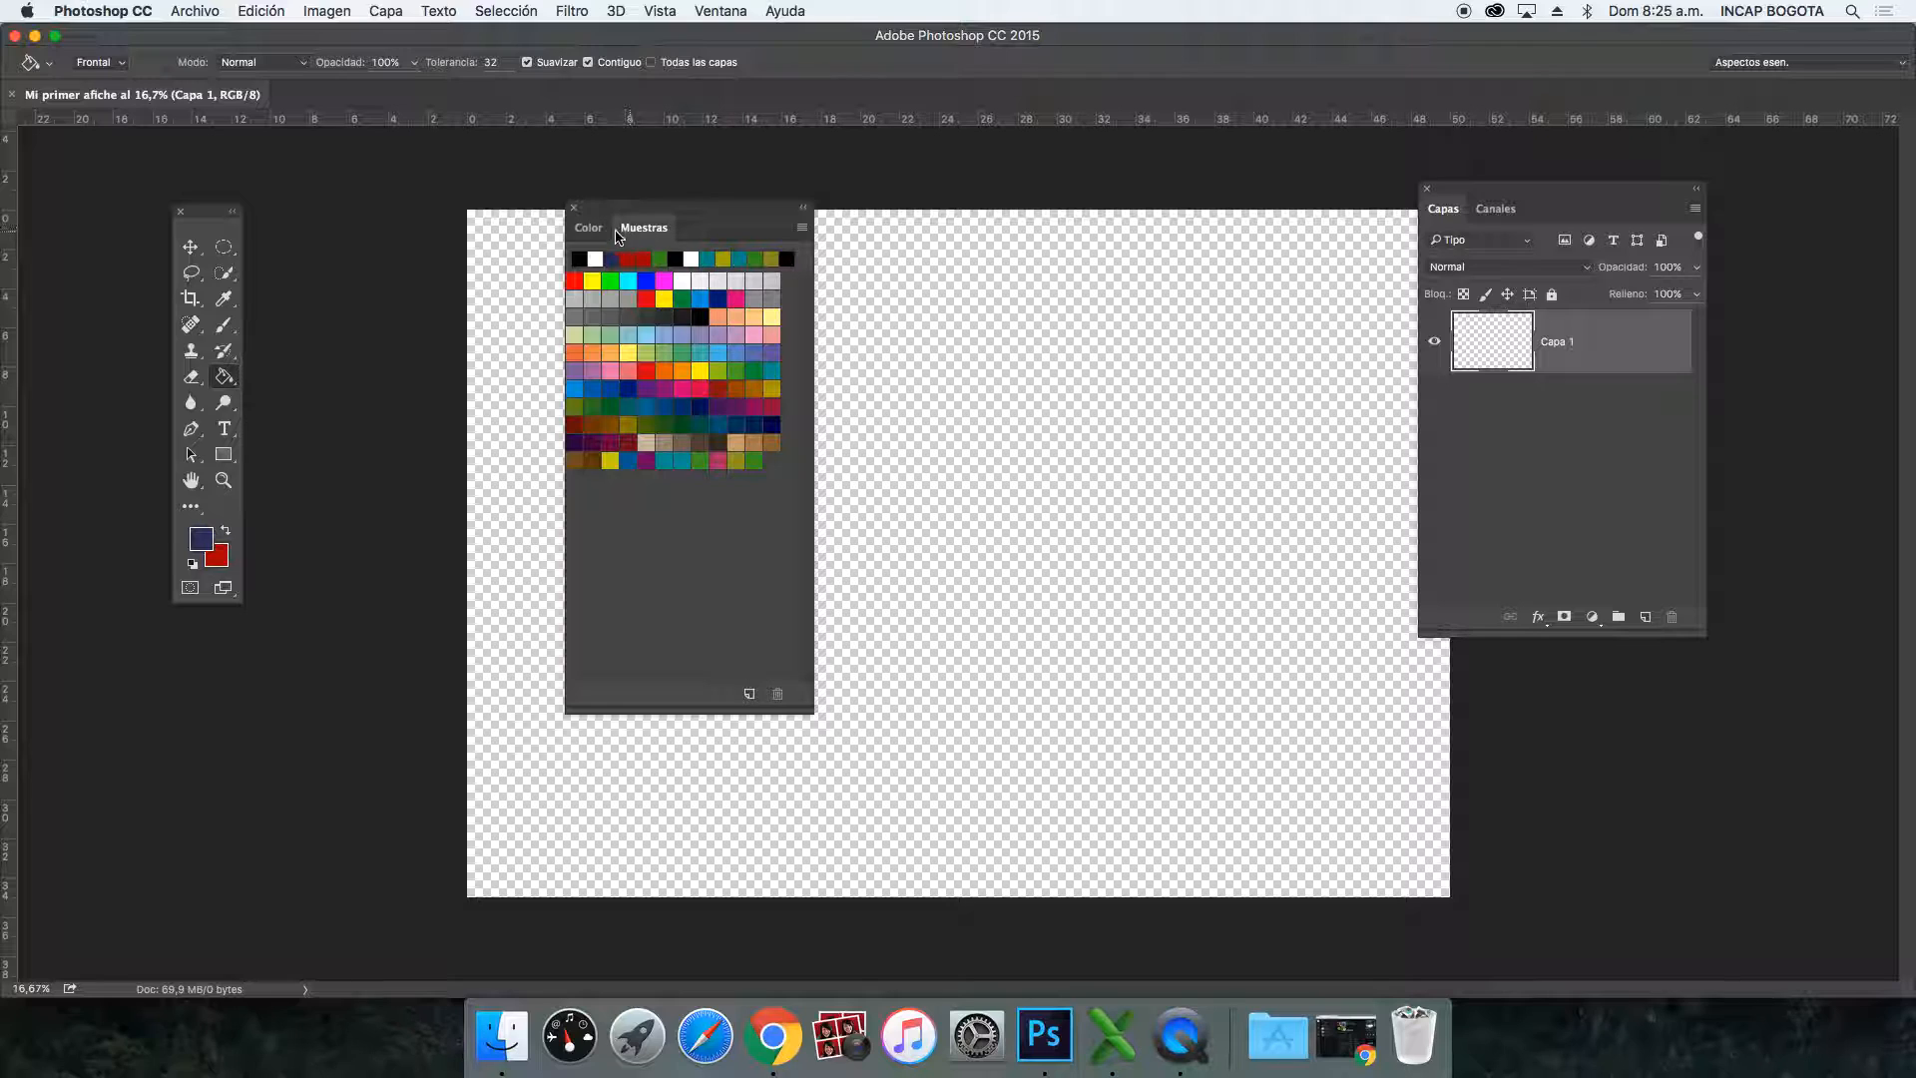
{"action": "left_click", "coordinate": [590, 233]}
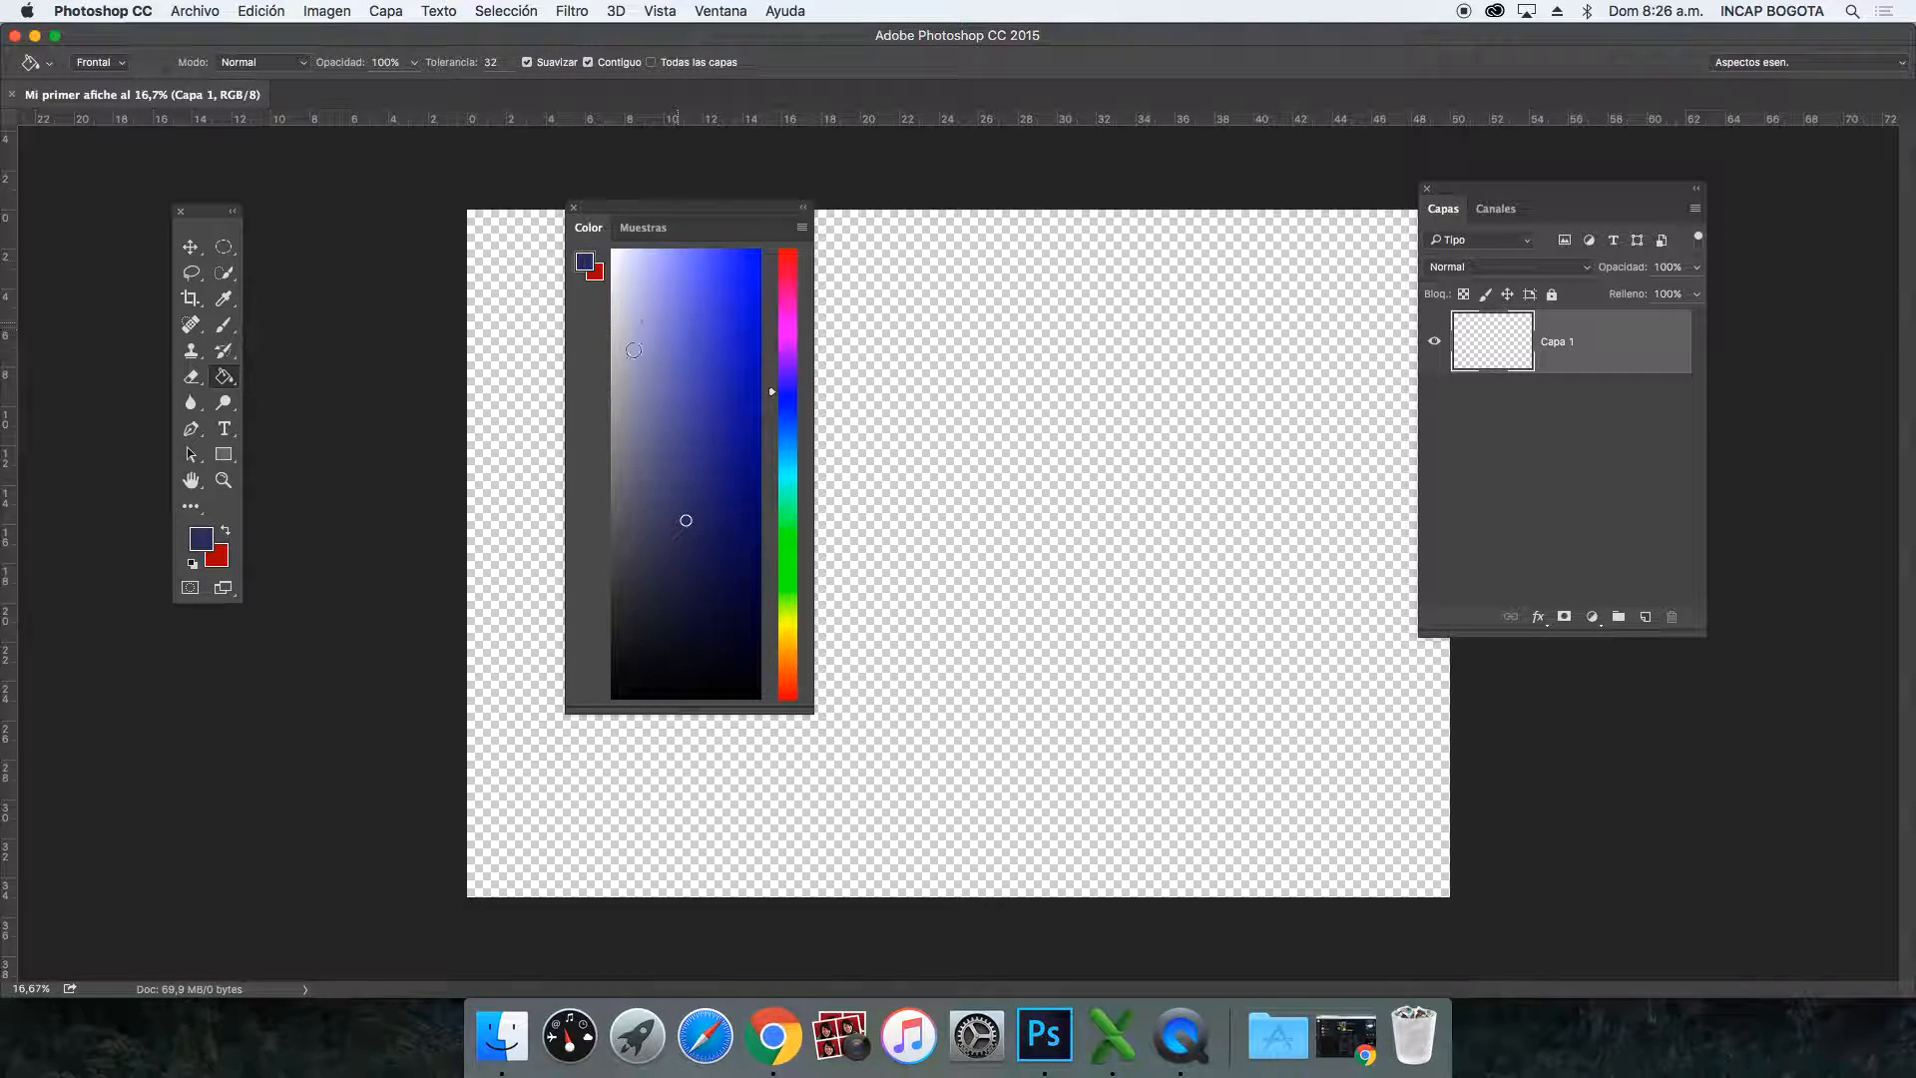
Step: Swap the foreground and background colours back and forth repeatedly, and reset them to the default black and white
{"action": "left_click", "coordinate": [224, 535]}
{"action": "left_click", "coordinate": [223, 535]}
{"action": "left_click", "coordinate": [223, 535]}
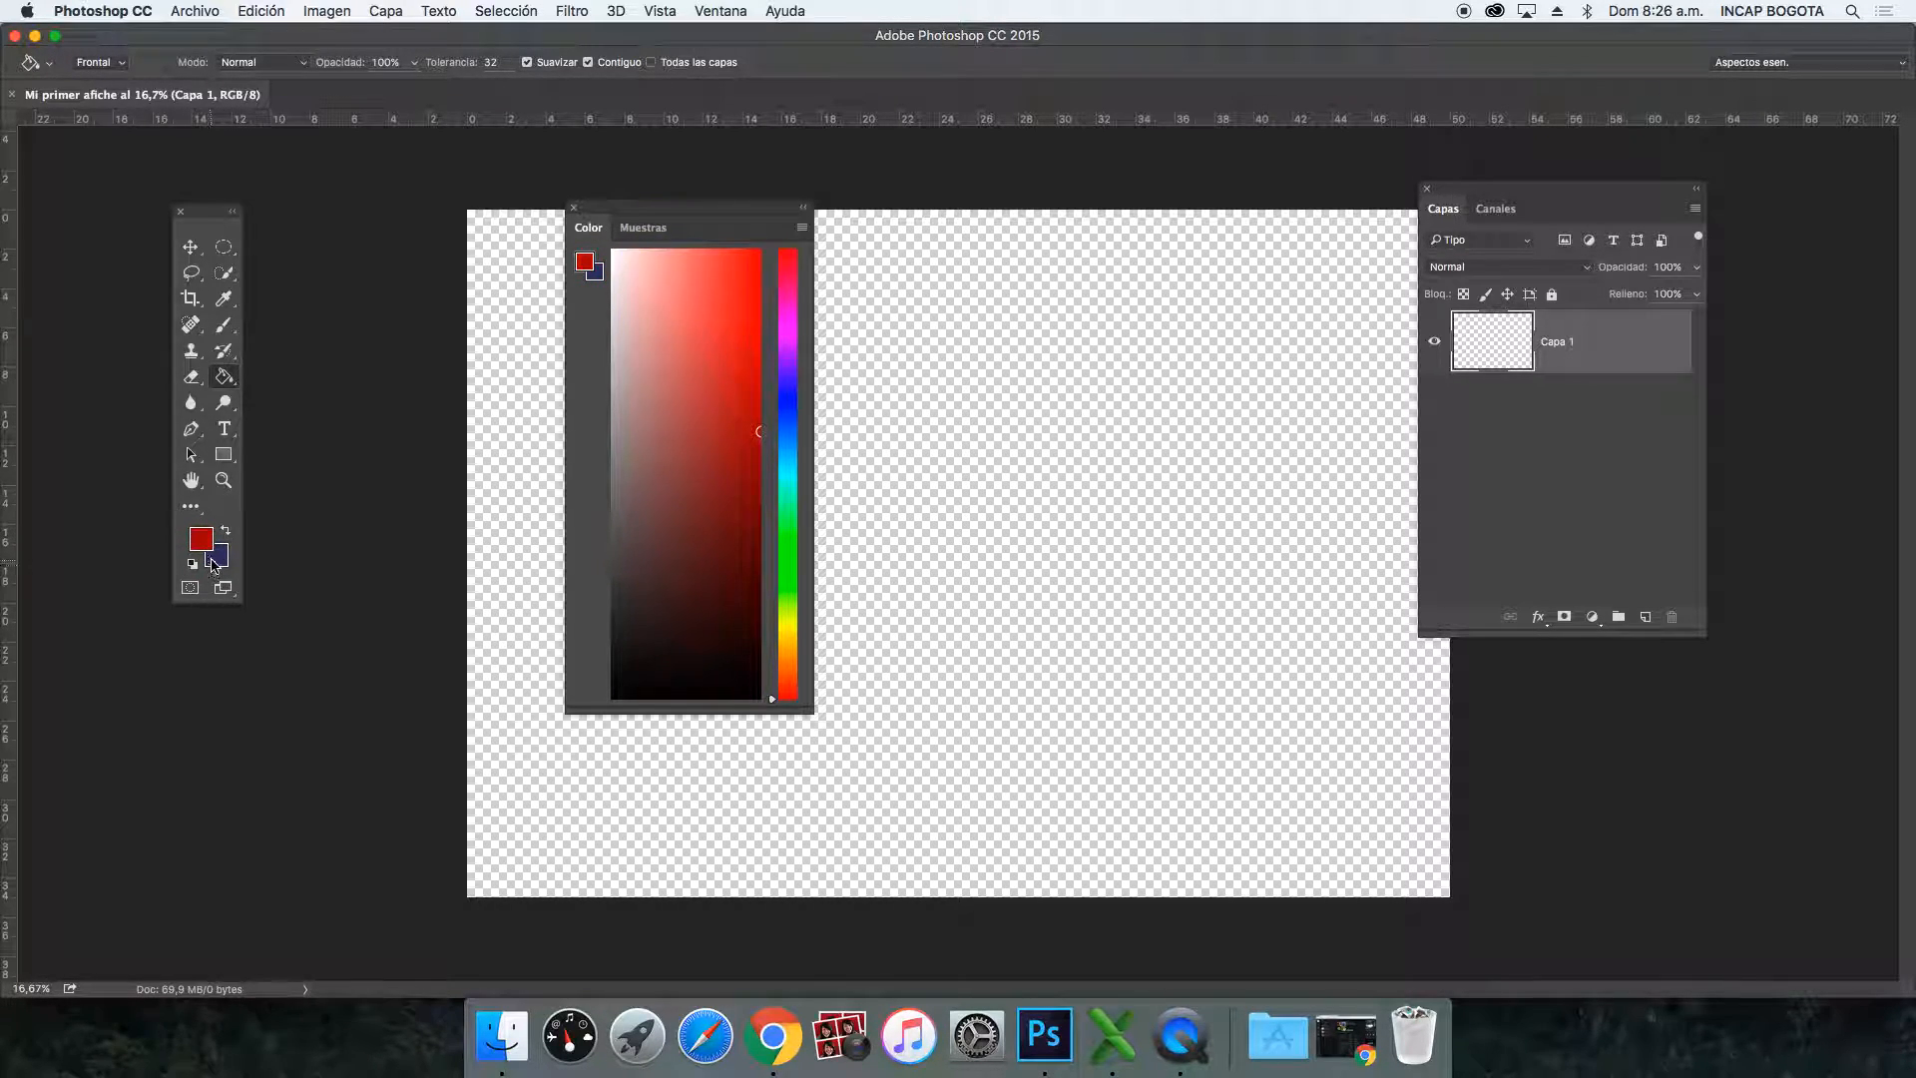
{"action": "left_click", "coordinate": [227, 536]}
{"action": "left_click", "coordinate": [227, 538]}
{"action": "left_click", "coordinate": [228, 538]}
{"action": "left_click", "coordinate": [228, 538]}
{"action": "key", "text": "x"}
{"action": "key", "text": "x"}
{"action": "key", "text": "x"}
{"action": "key", "text": "x"}
{"action": "key", "text": "x"}
{"action": "key", "text": "x"}
{"action": "key", "text": "x"}
{"action": "key", "text": "x"}
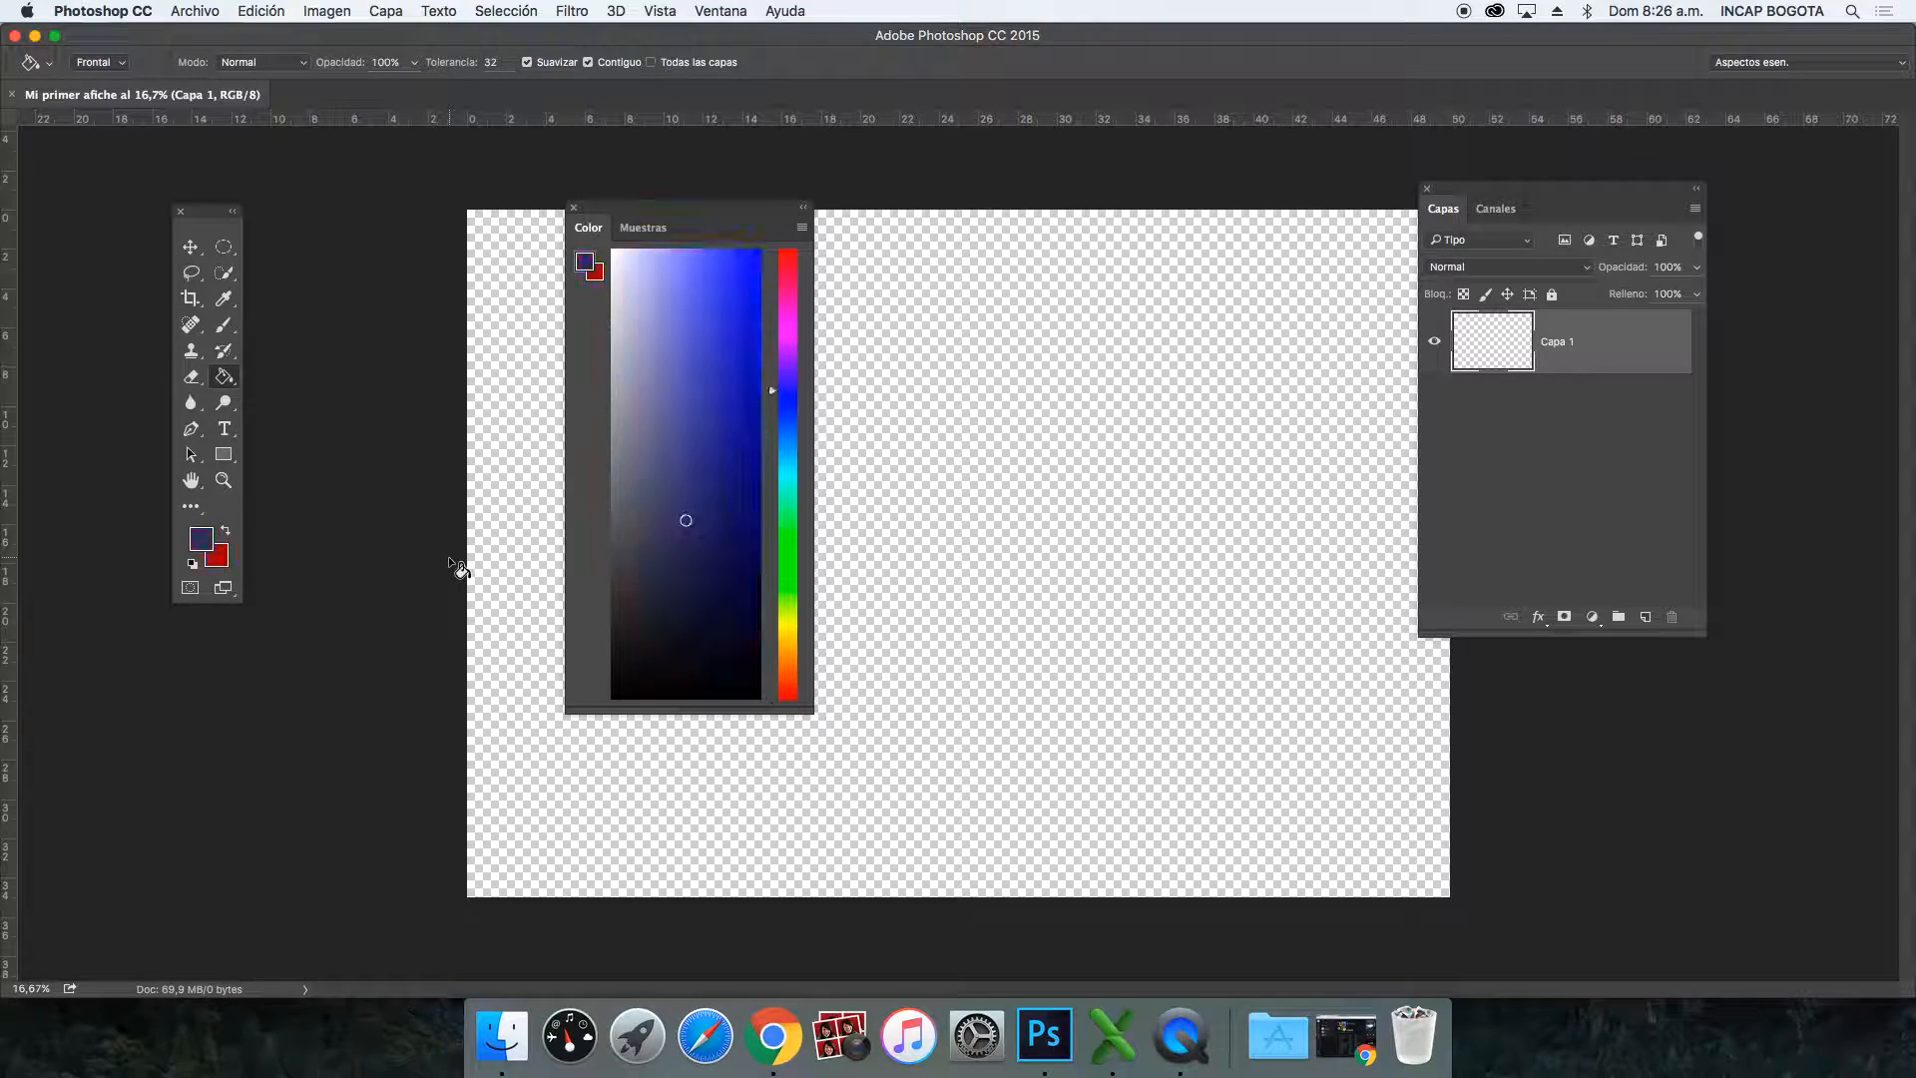
{"action": "key", "text": "x"}
{"action": "key", "text": "x"}
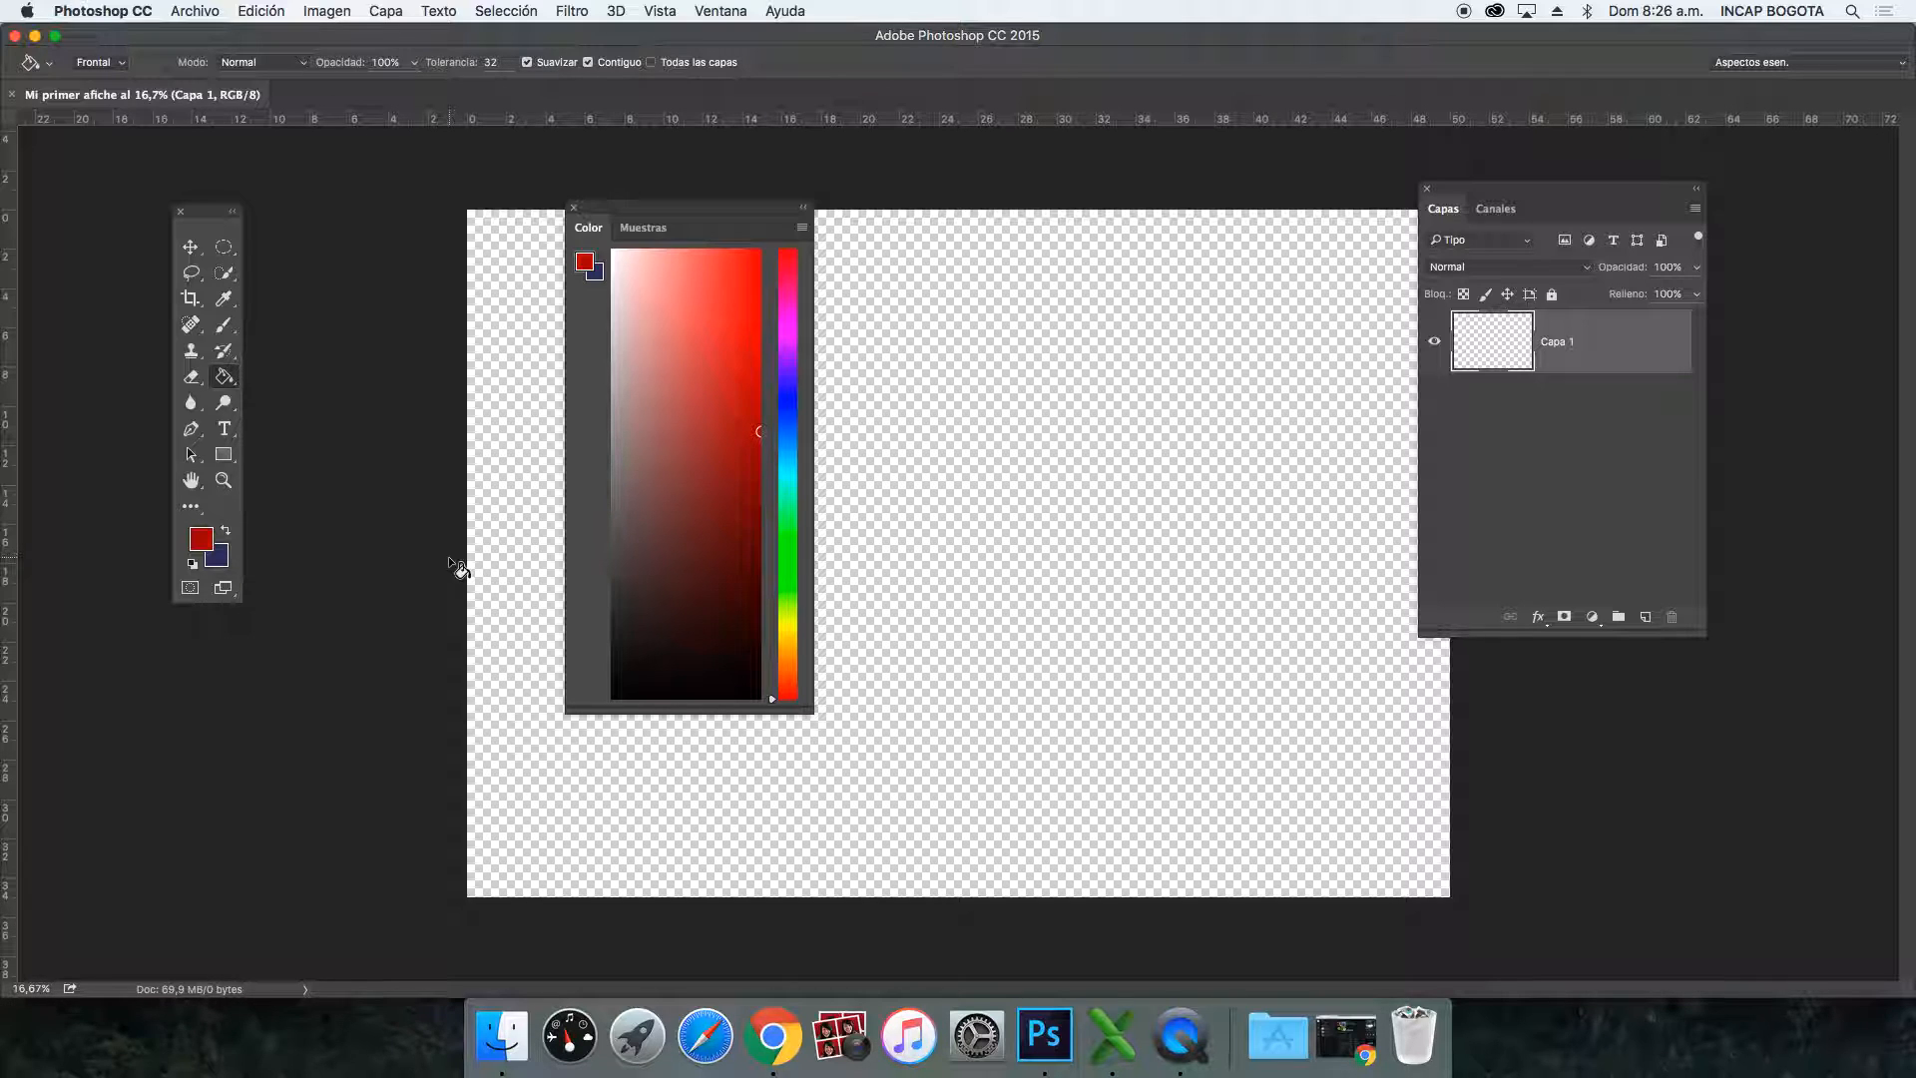
{"action": "key", "text": "x"}
{"action": "key", "text": "x"}
{"action": "left_click", "coordinate": [194, 566]}
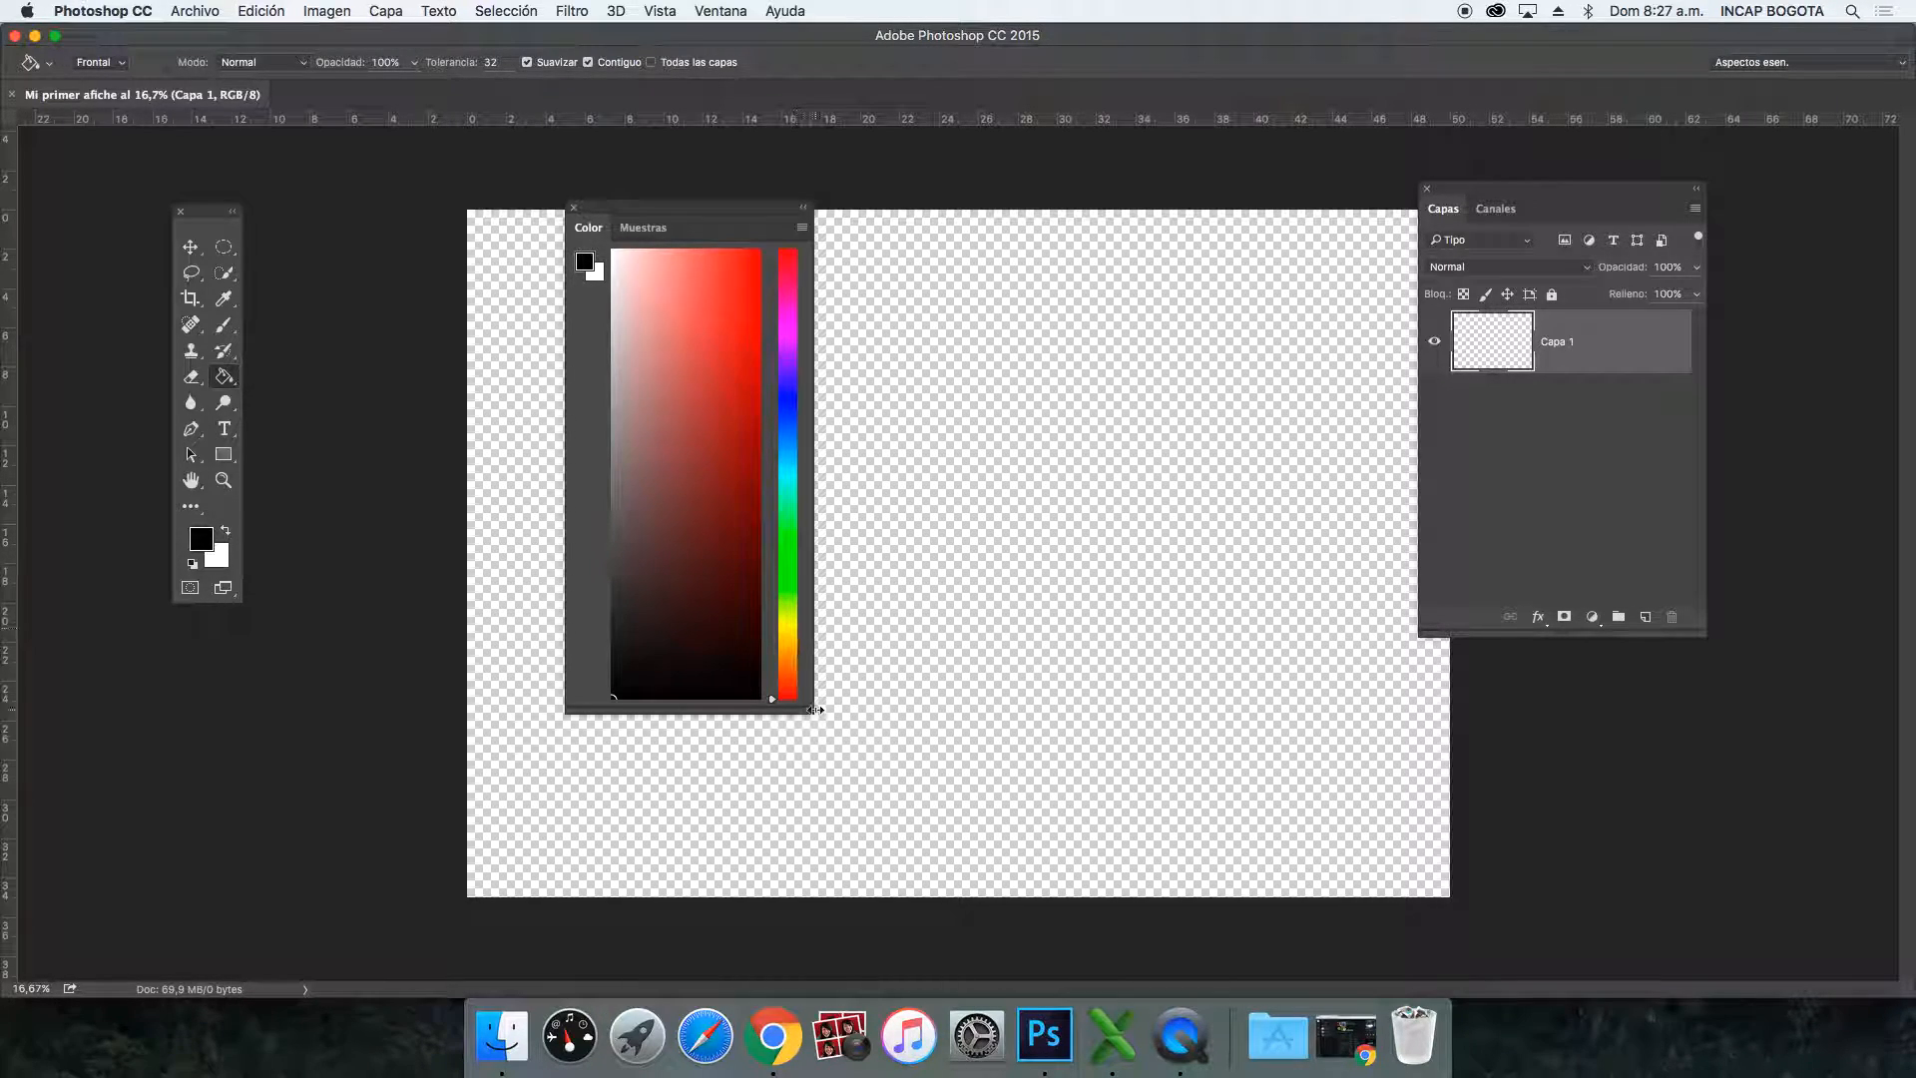
Step: Widen the Color panel, try its green and blue hues, and pick a pink from the reddish-pink hue as the foreground colour
{"action": "left_click_drag", "start_coordinate": [810, 704], "coordinate": [1043, 653]}
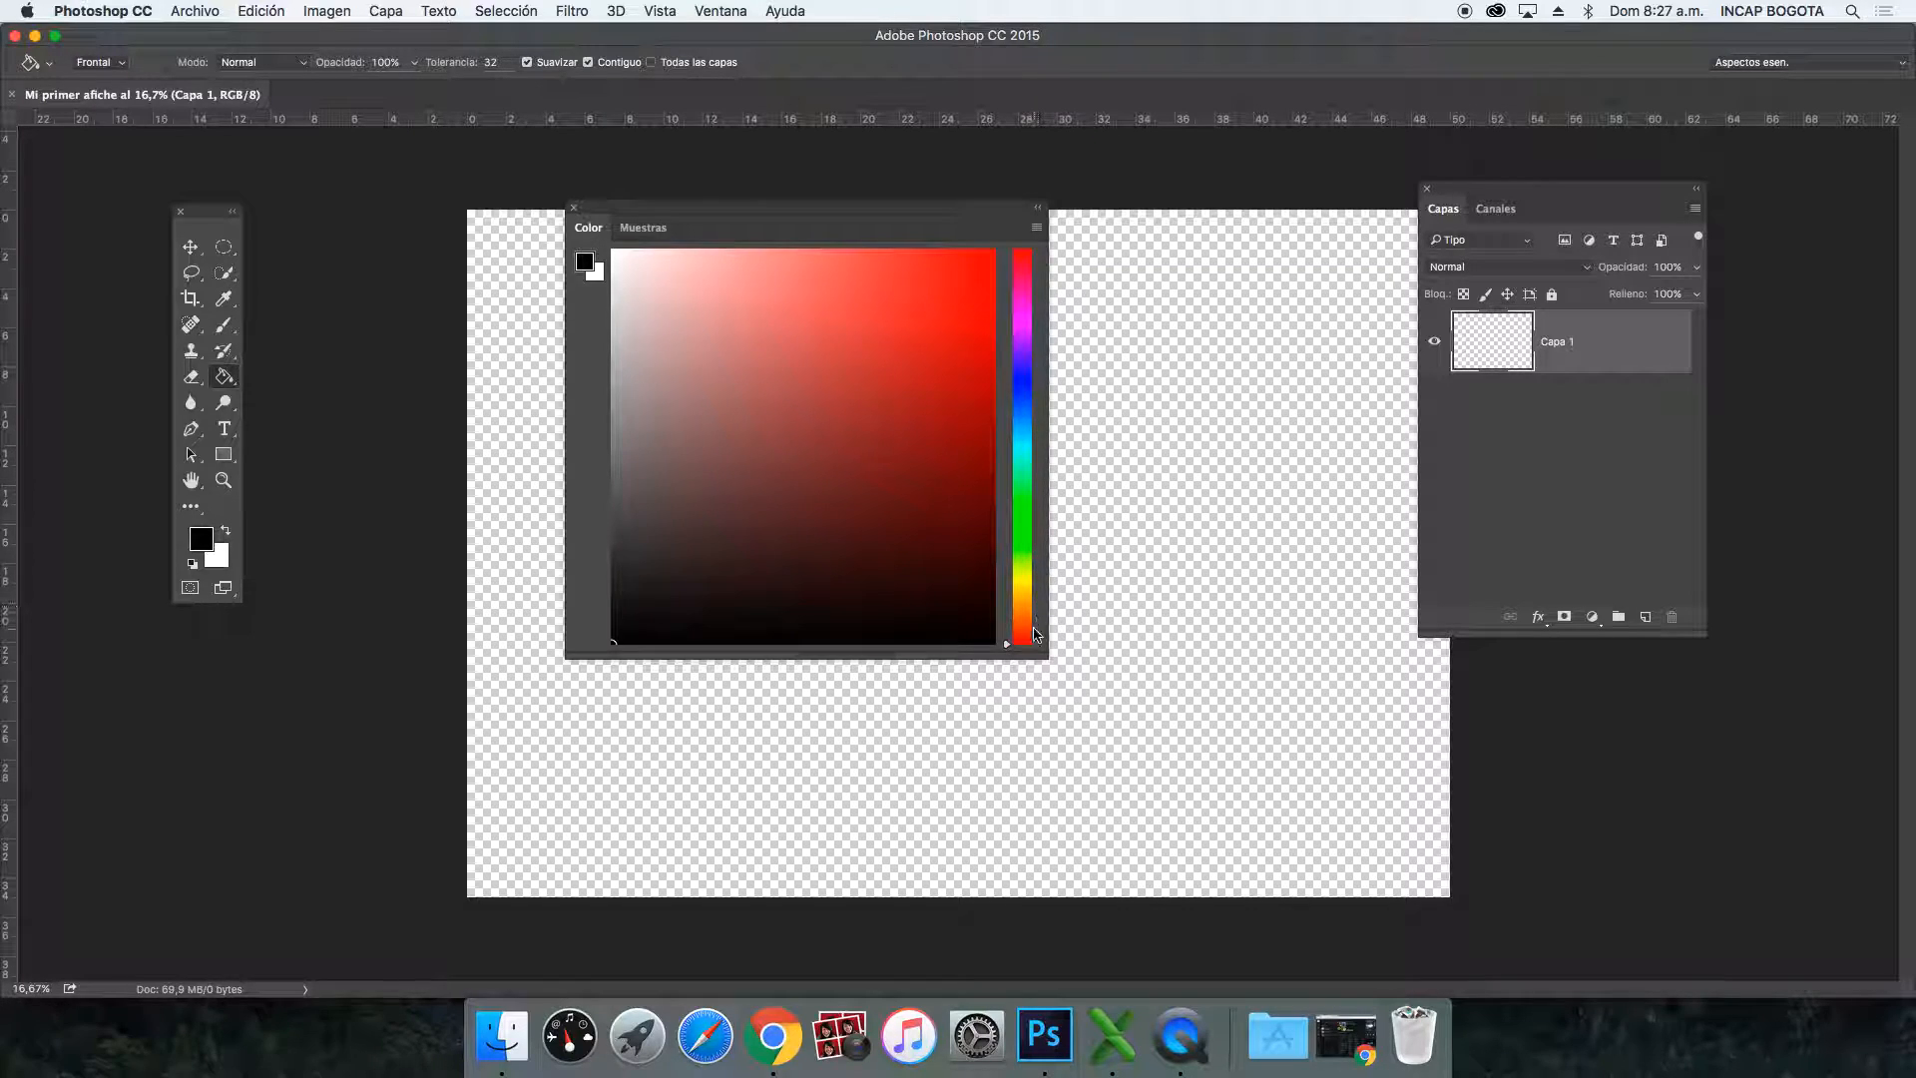
{"action": "left_click", "coordinate": [1029, 530]}
{"action": "left_click", "coordinate": [1022, 374]}
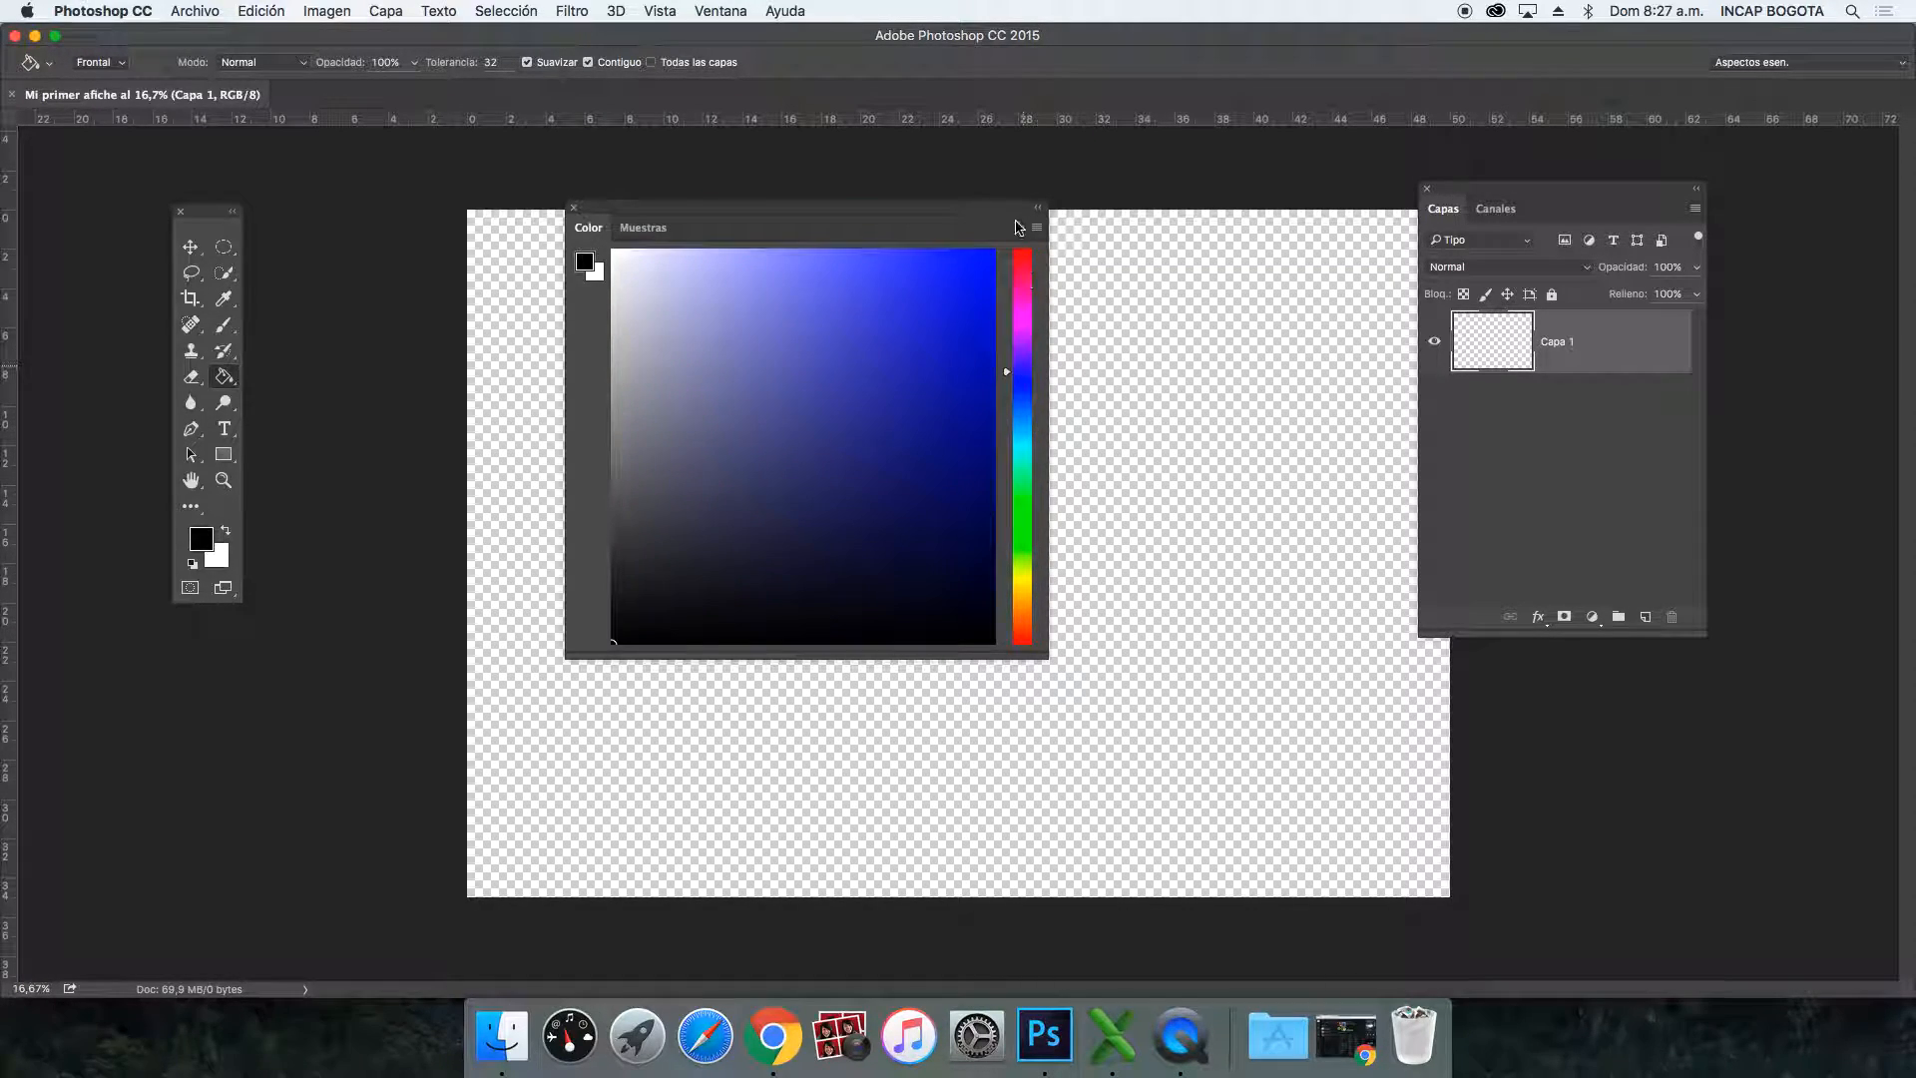
{"action": "left_click", "coordinate": [1023, 271]}
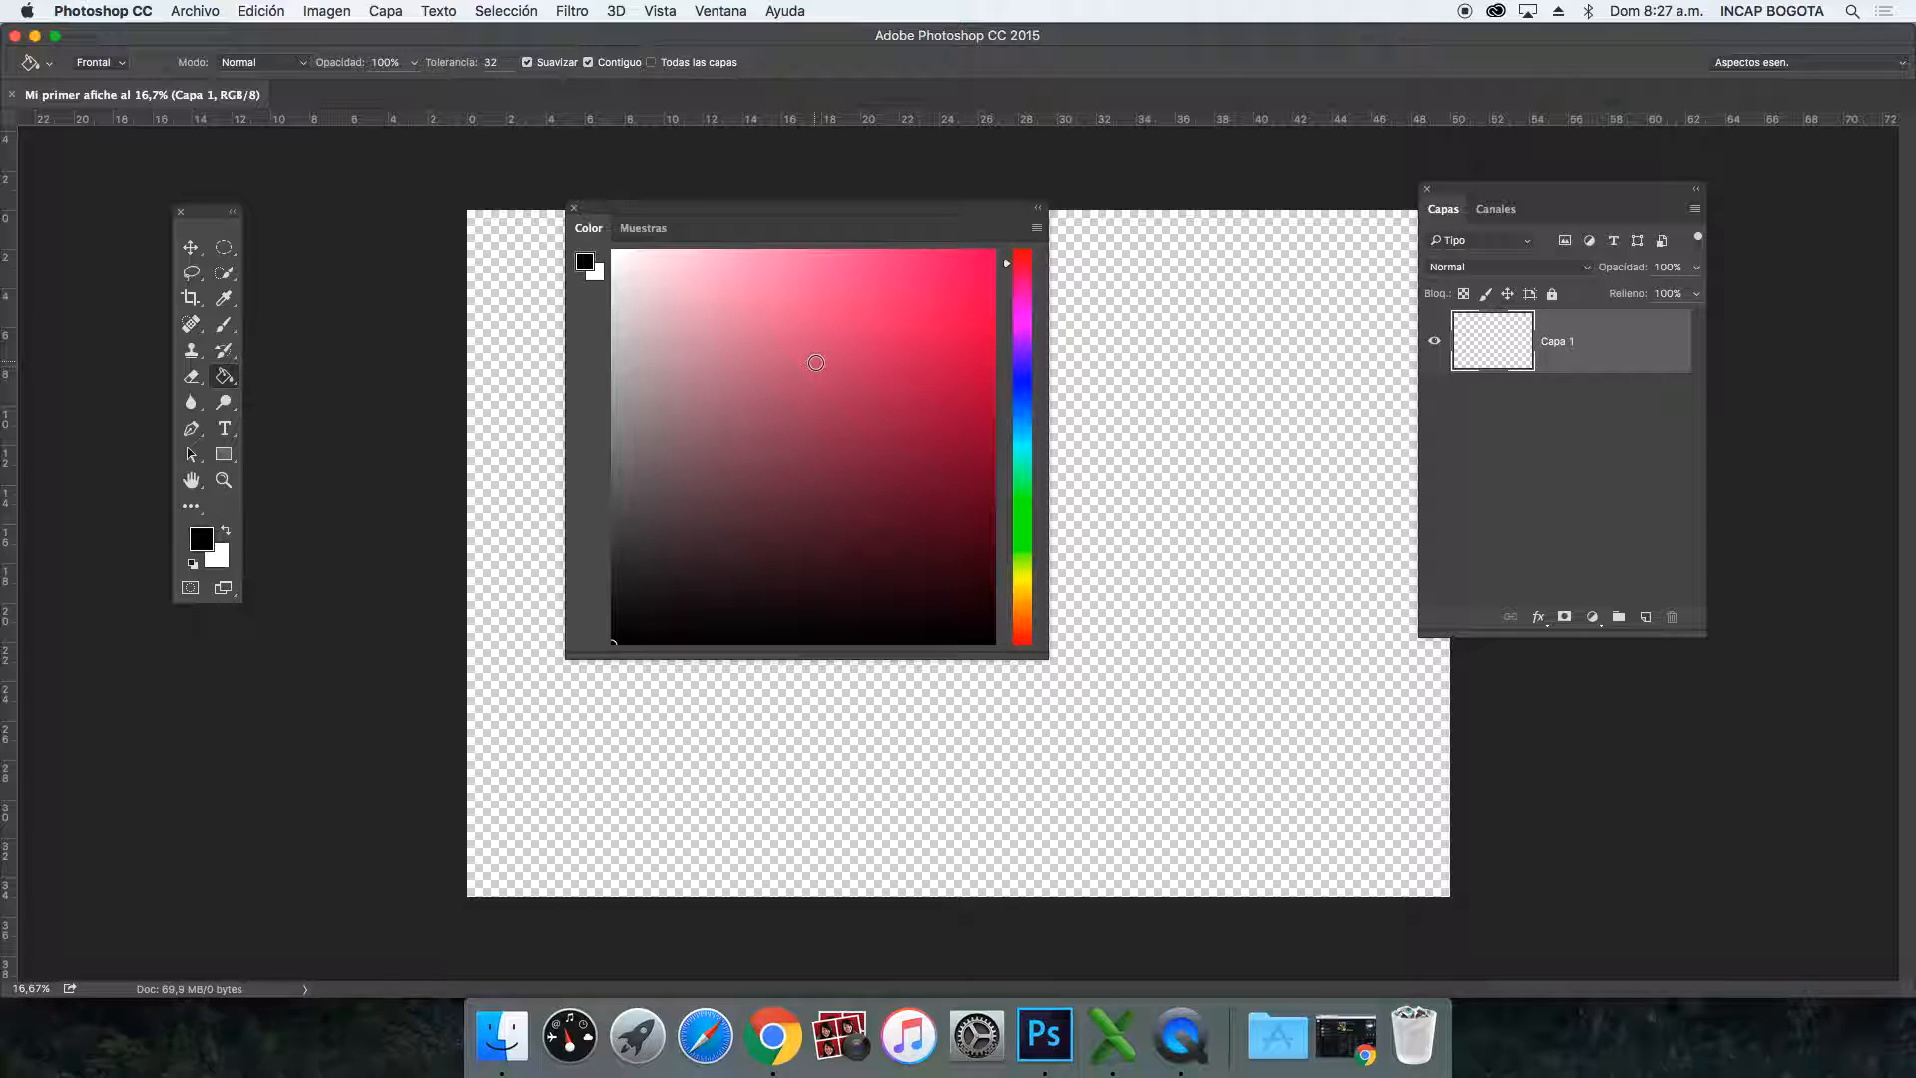
{"action": "left_click_drag", "start_coordinate": [675, 384], "coordinate": [969, 660]}
{"action": "left_click_drag", "start_coordinate": [756, 461], "coordinate": [824, 349]}
Step: Move the Color panel to the canvas's upper-right corner, place the Capas panel directly beneath it, and shrink Color to the same width
{"action": "left_click_drag", "start_coordinate": [693, 228], "coordinate": [1456, 141]}
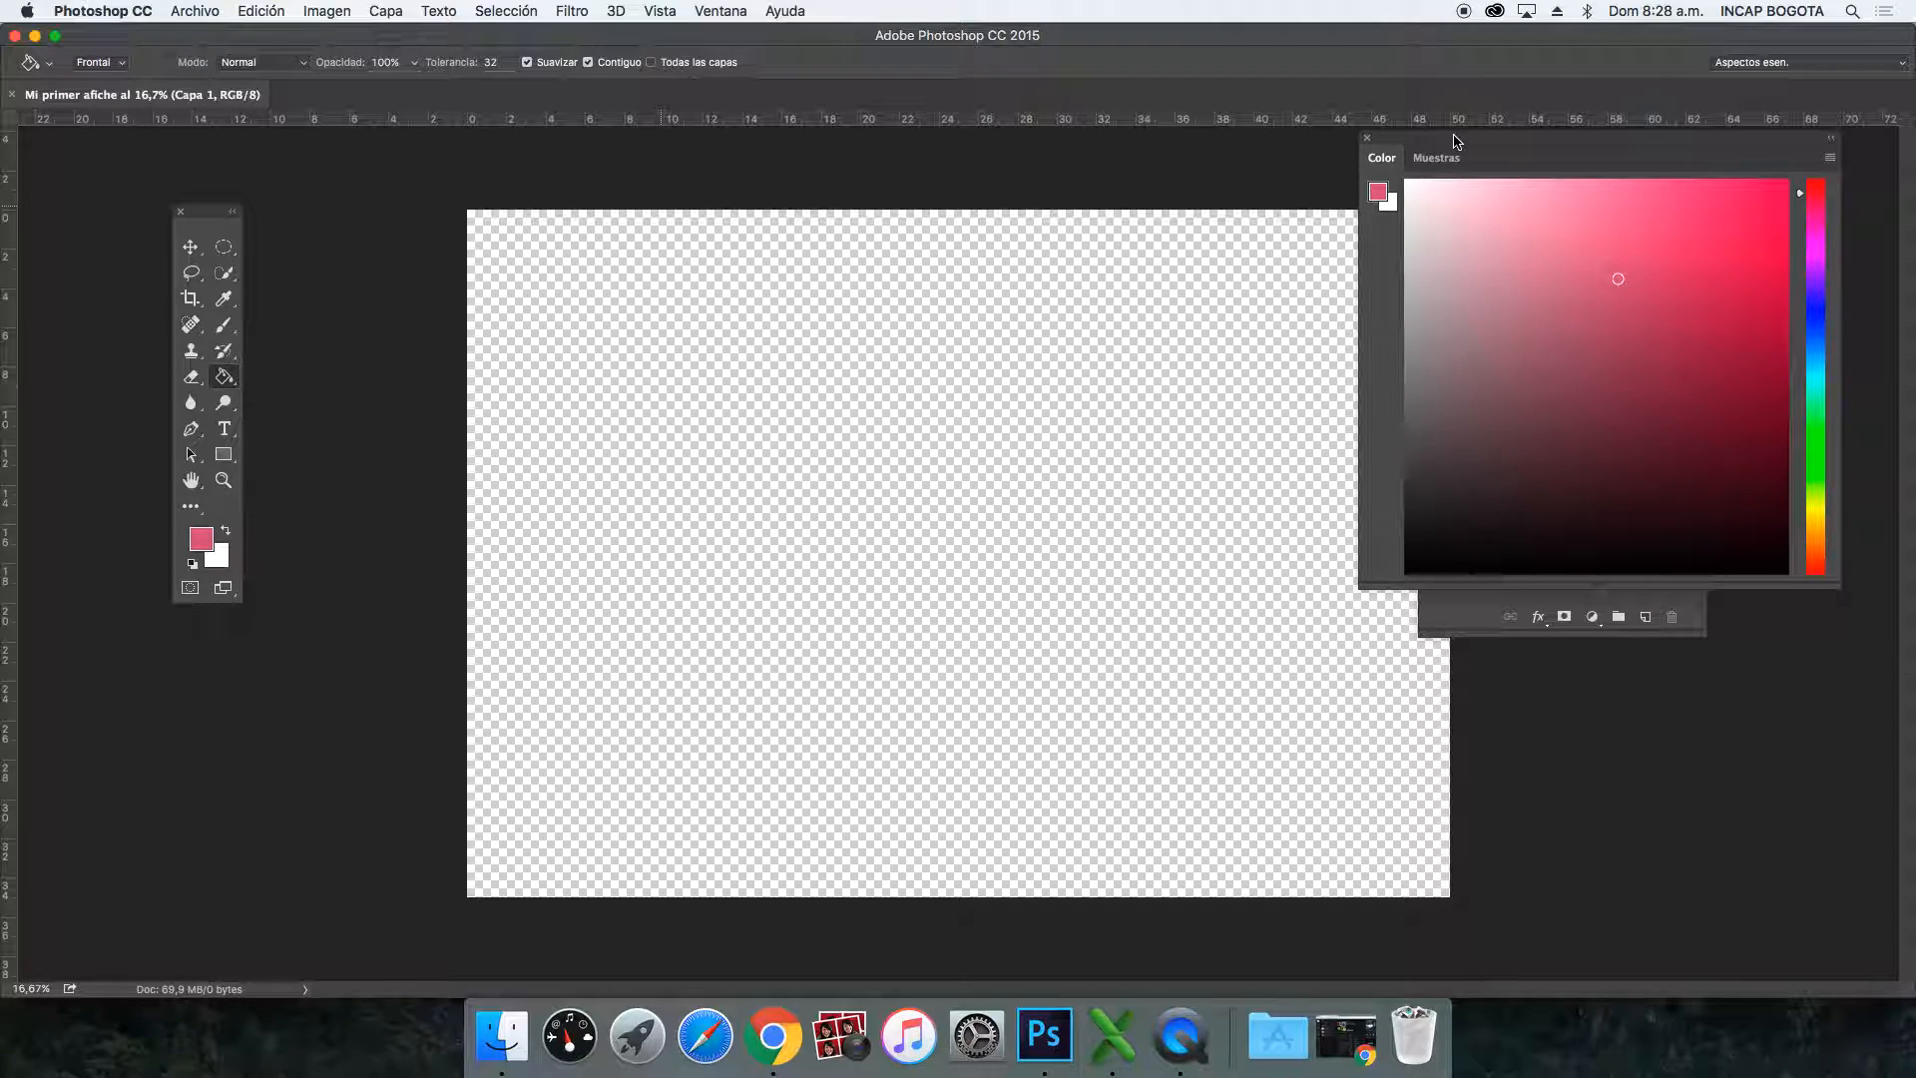
{"action": "left_click_drag", "start_coordinate": [1838, 585], "coordinate": [1725, 326]}
{"action": "left_click", "coordinate": [1604, 547]}
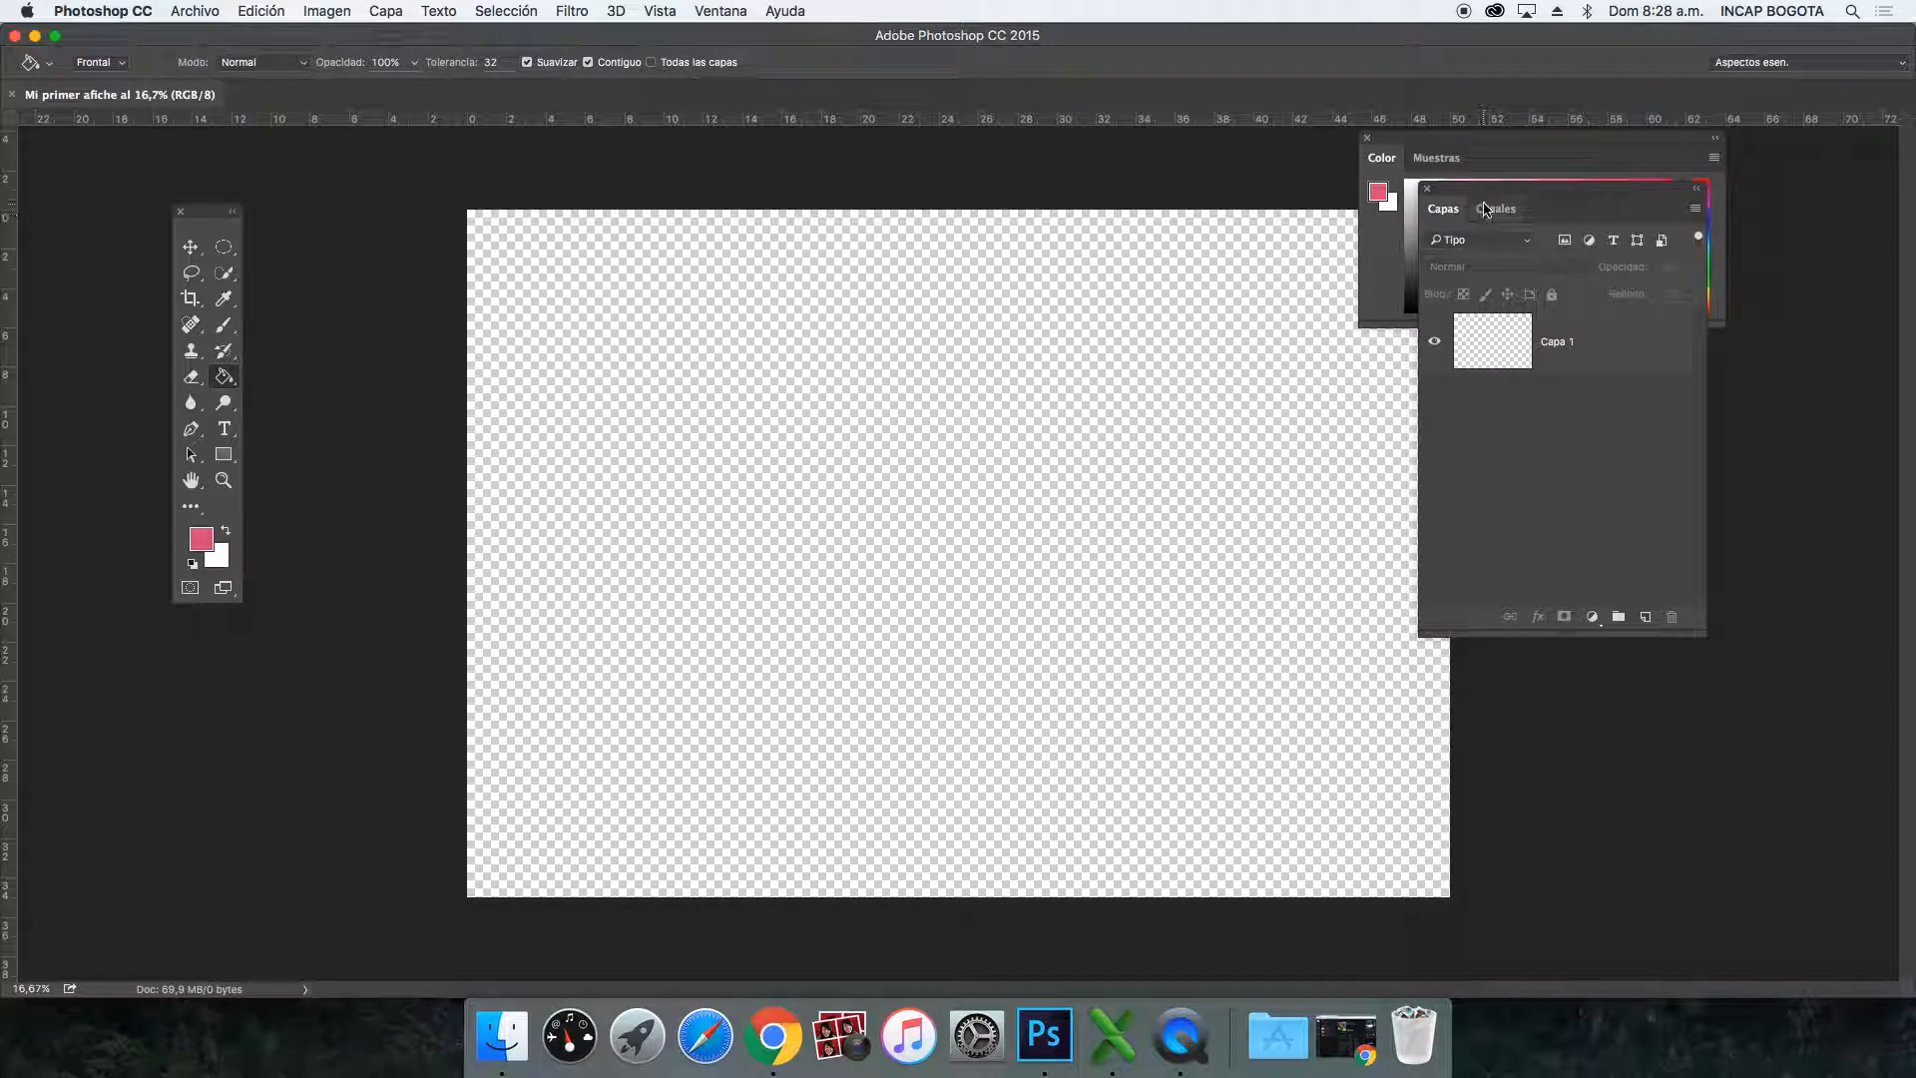
{"action": "left_click_drag", "start_coordinate": [1489, 189], "coordinate": [1428, 339]}
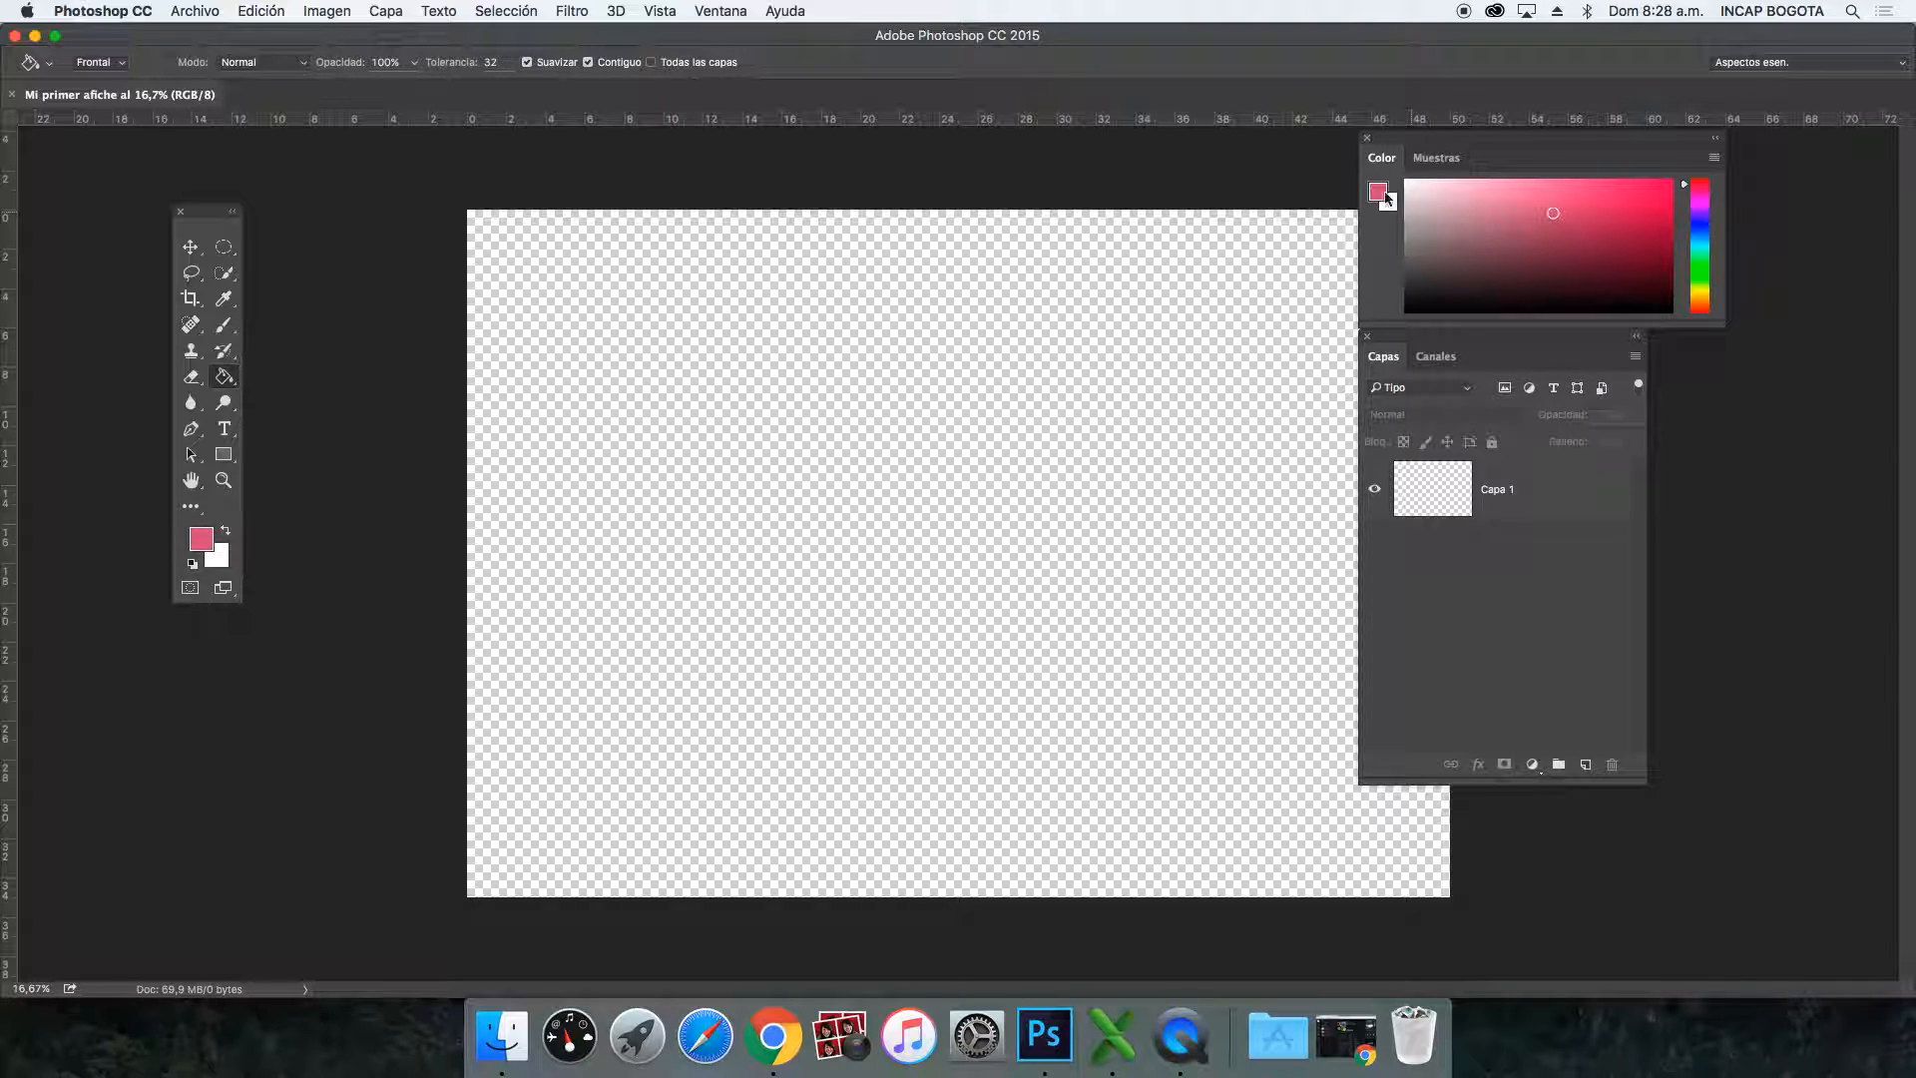
{"action": "left_click_drag", "start_coordinate": [1726, 297], "coordinate": [1646, 296]}
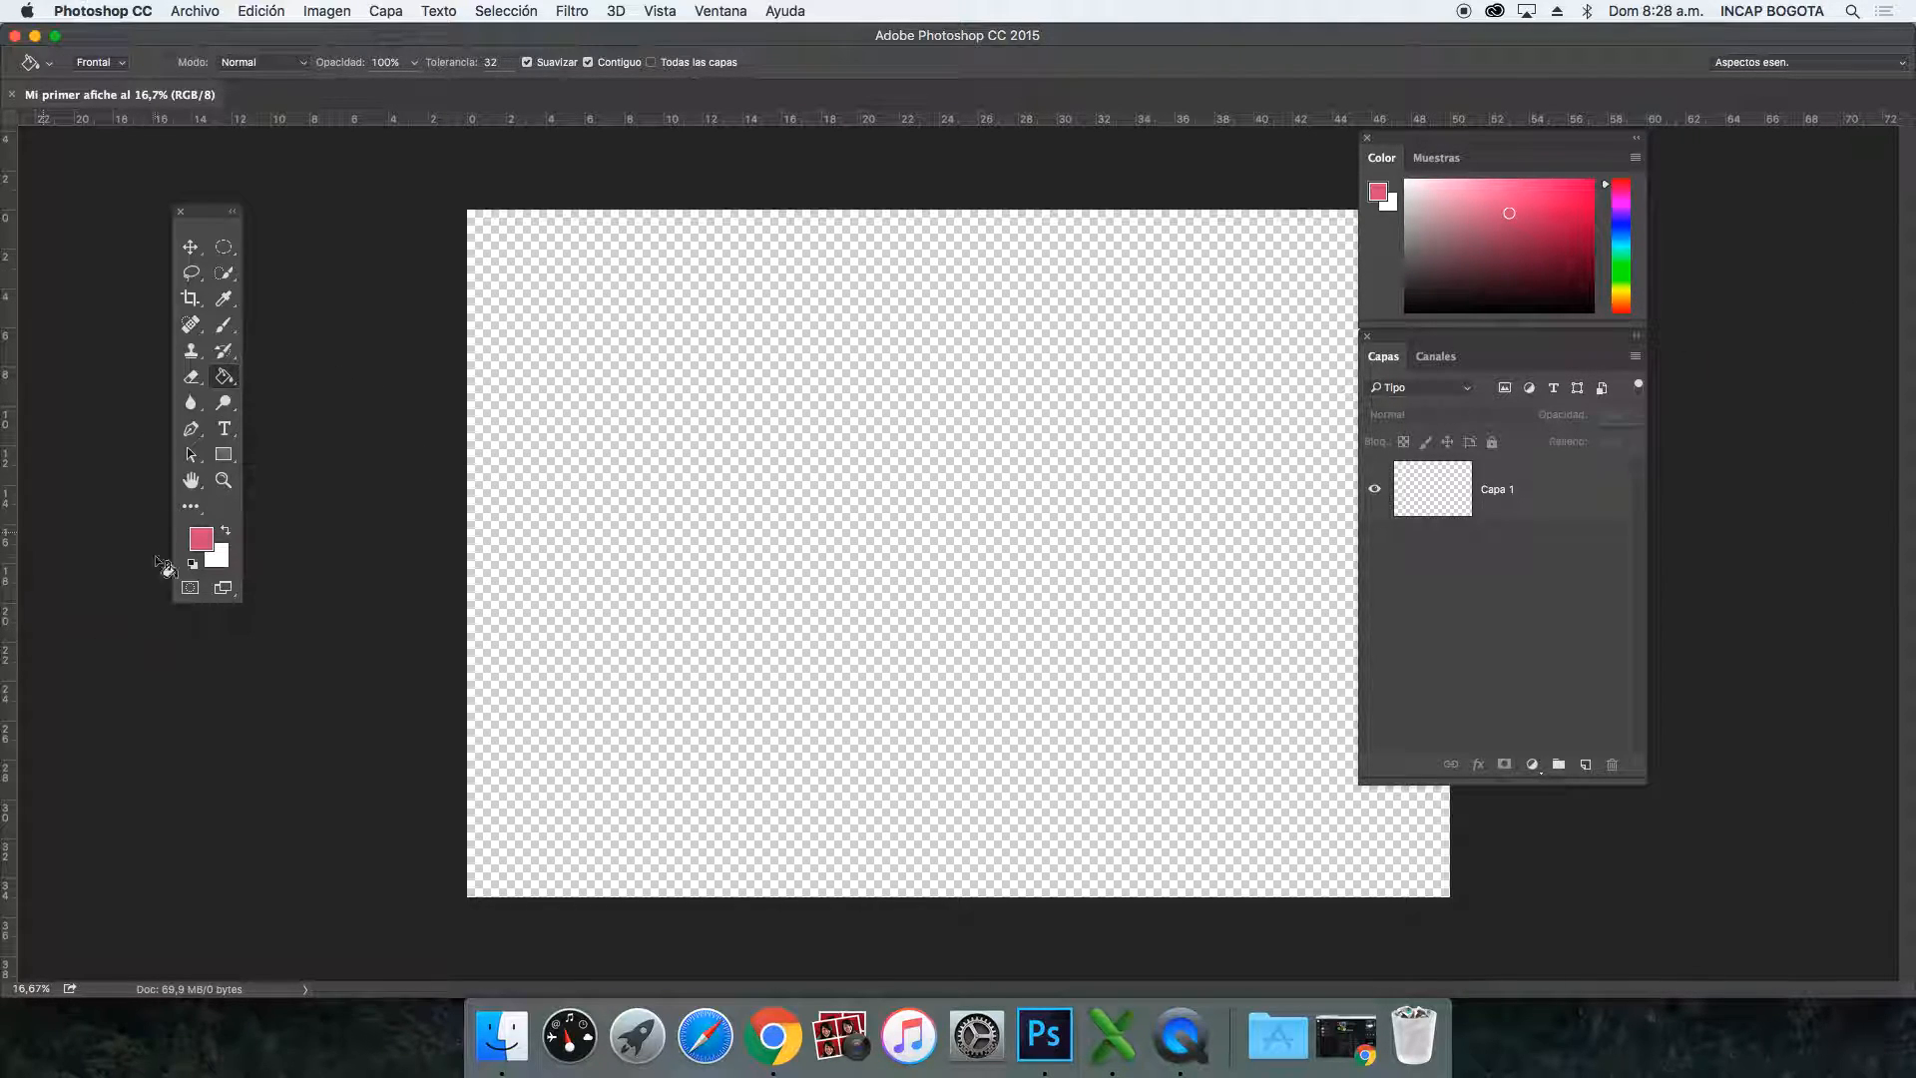
Step: In the foreground colour picker, choose green #6ec125 and replace it with its printable equivalent #69a53c and the web-safe #669933
{"action": "left_click", "coordinate": [209, 546]}
{"action": "left_click_drag", "start_coordinate": [609, 237], "coordinate": [644, 117]}
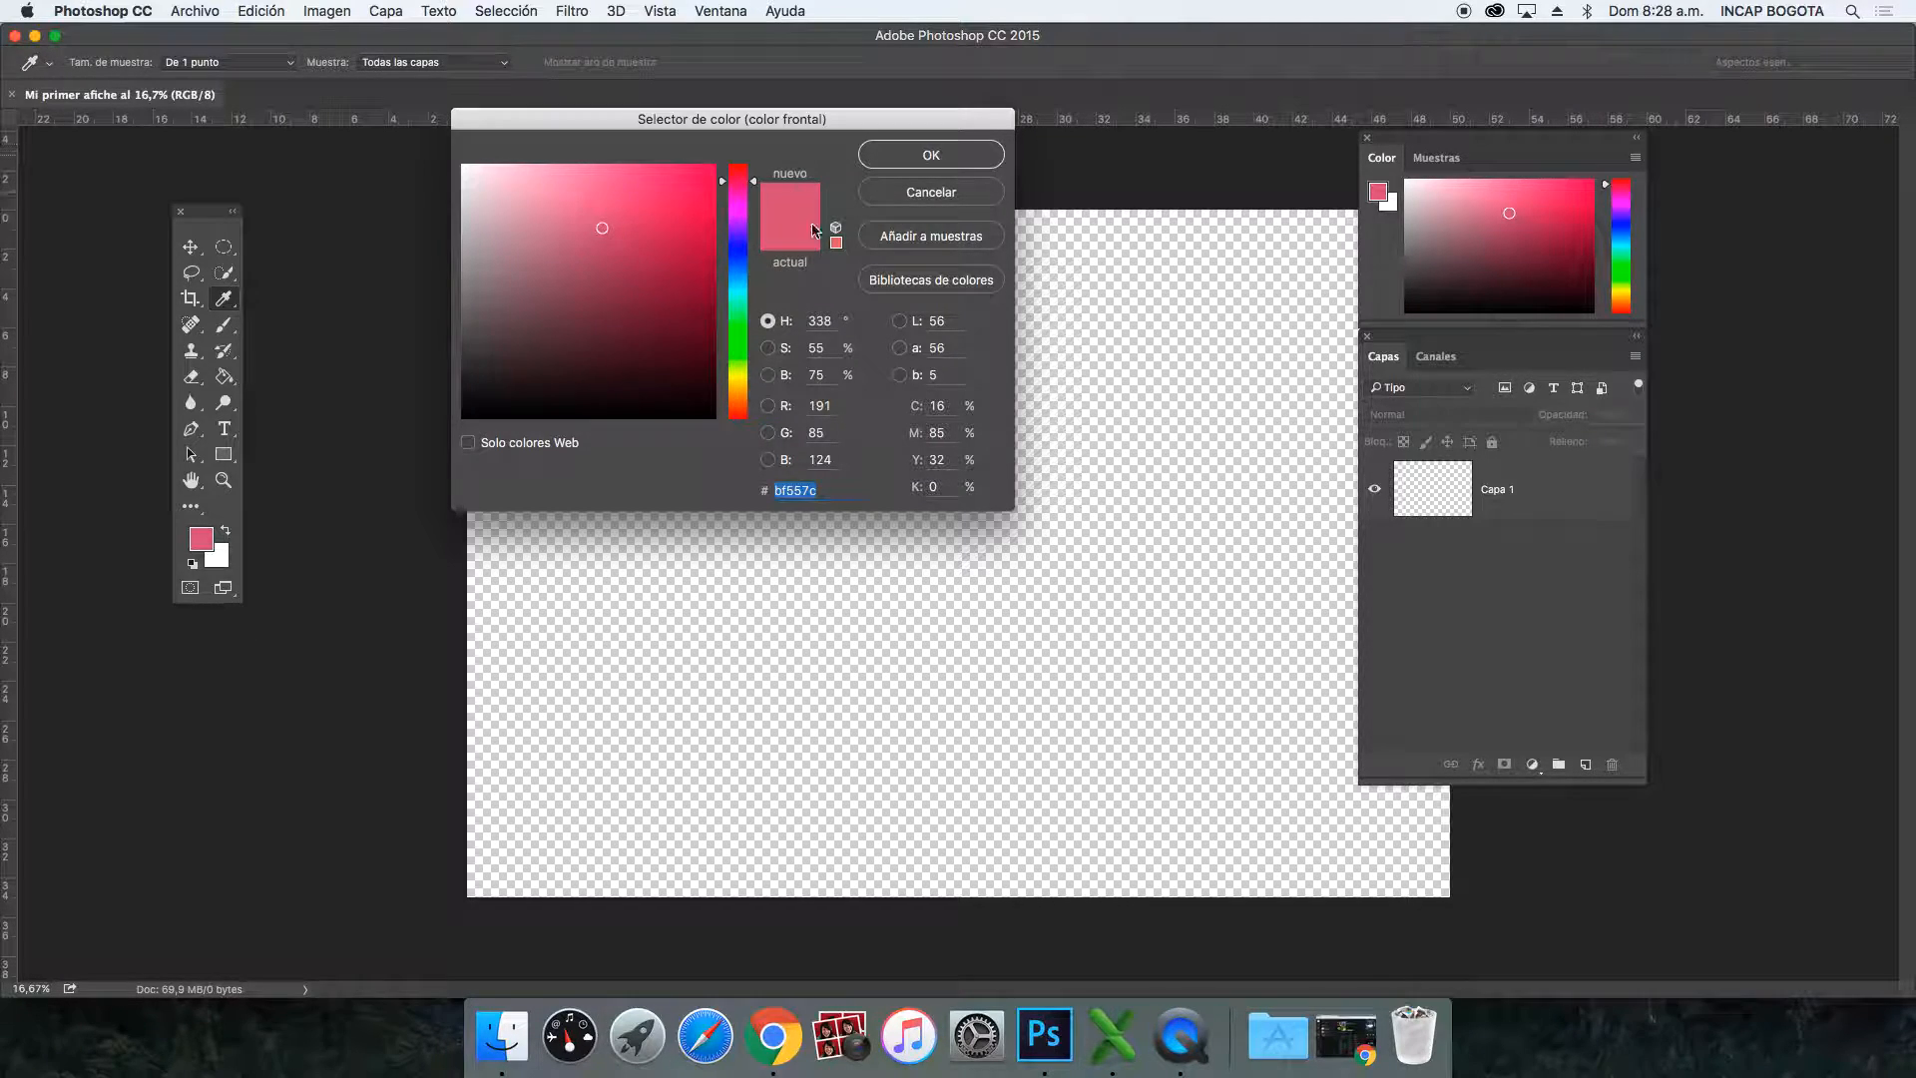
{"action": "left_click_drag", "start_coordinate": [742, 182], "coordinate": [742, 353]}
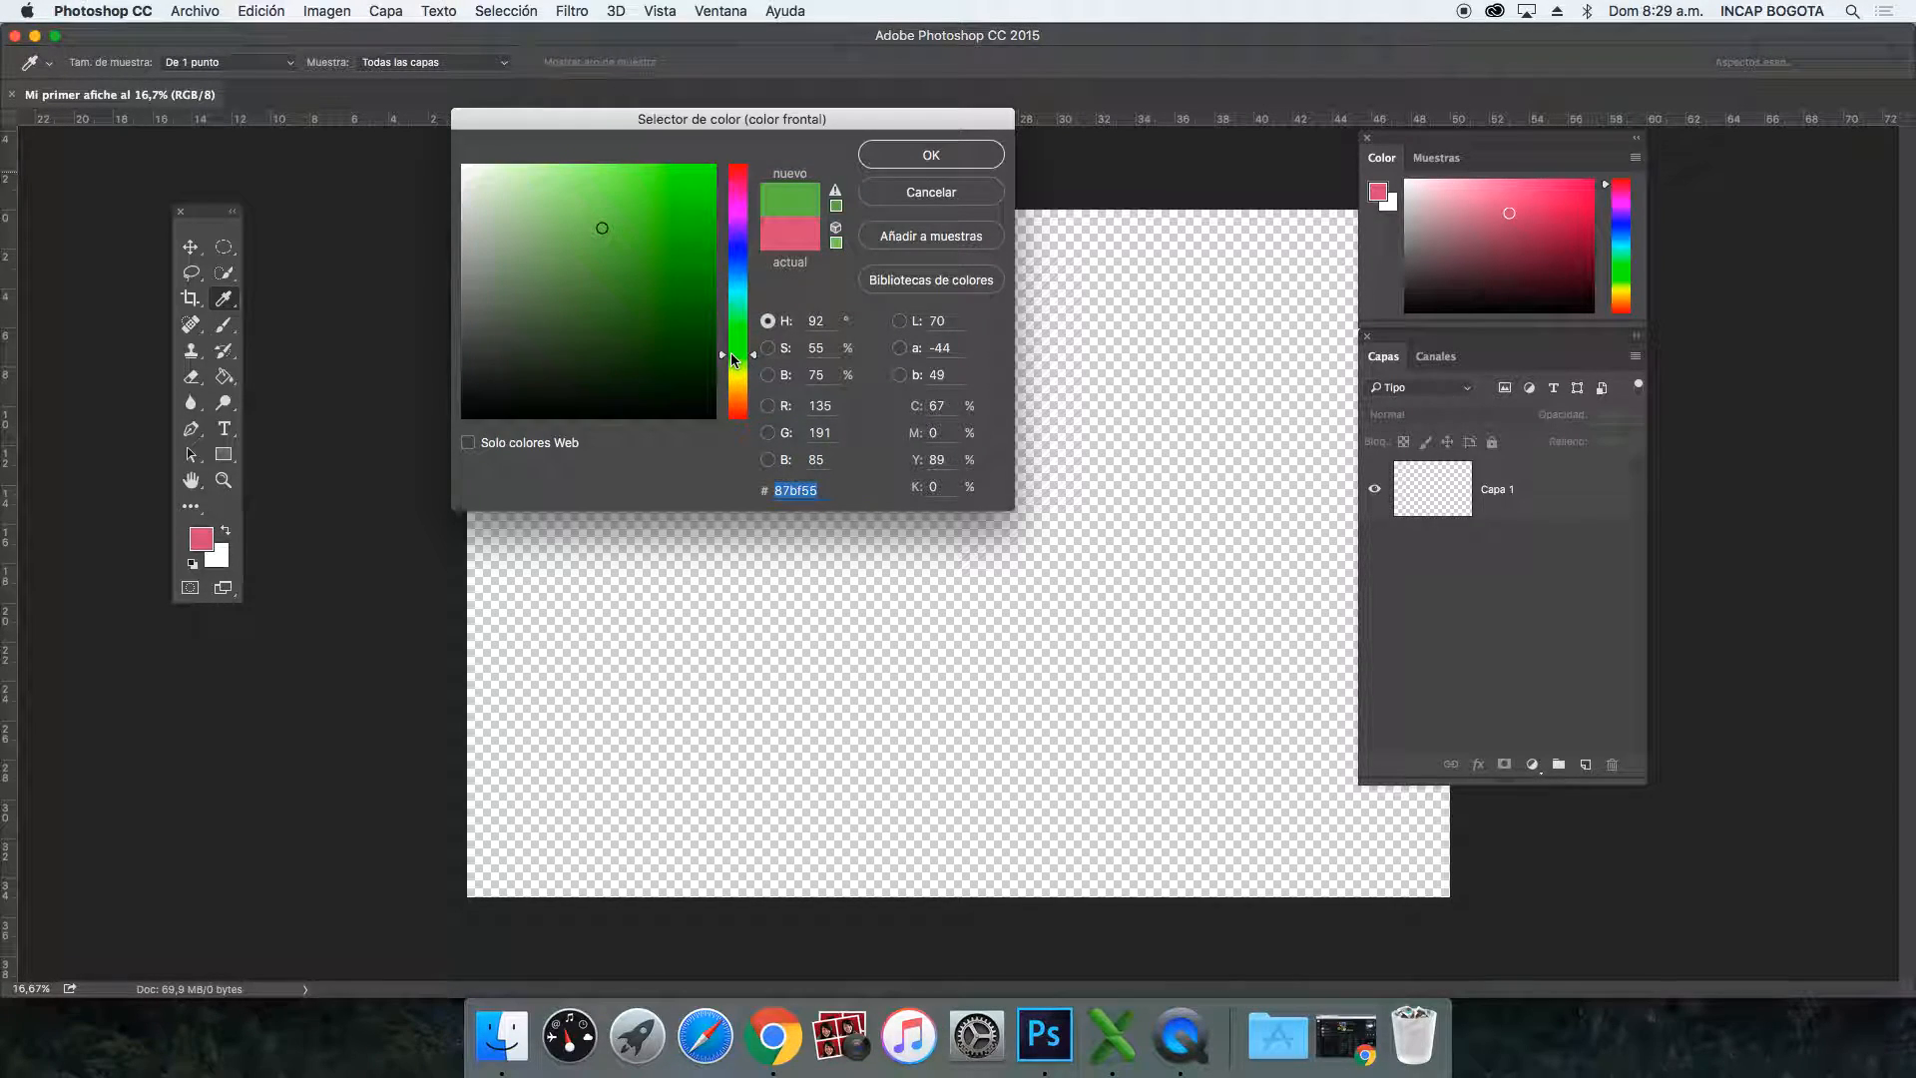
{"action": "left_click_drag", "start_coordinate": [666, 207], "coordinate": [668, 227]}
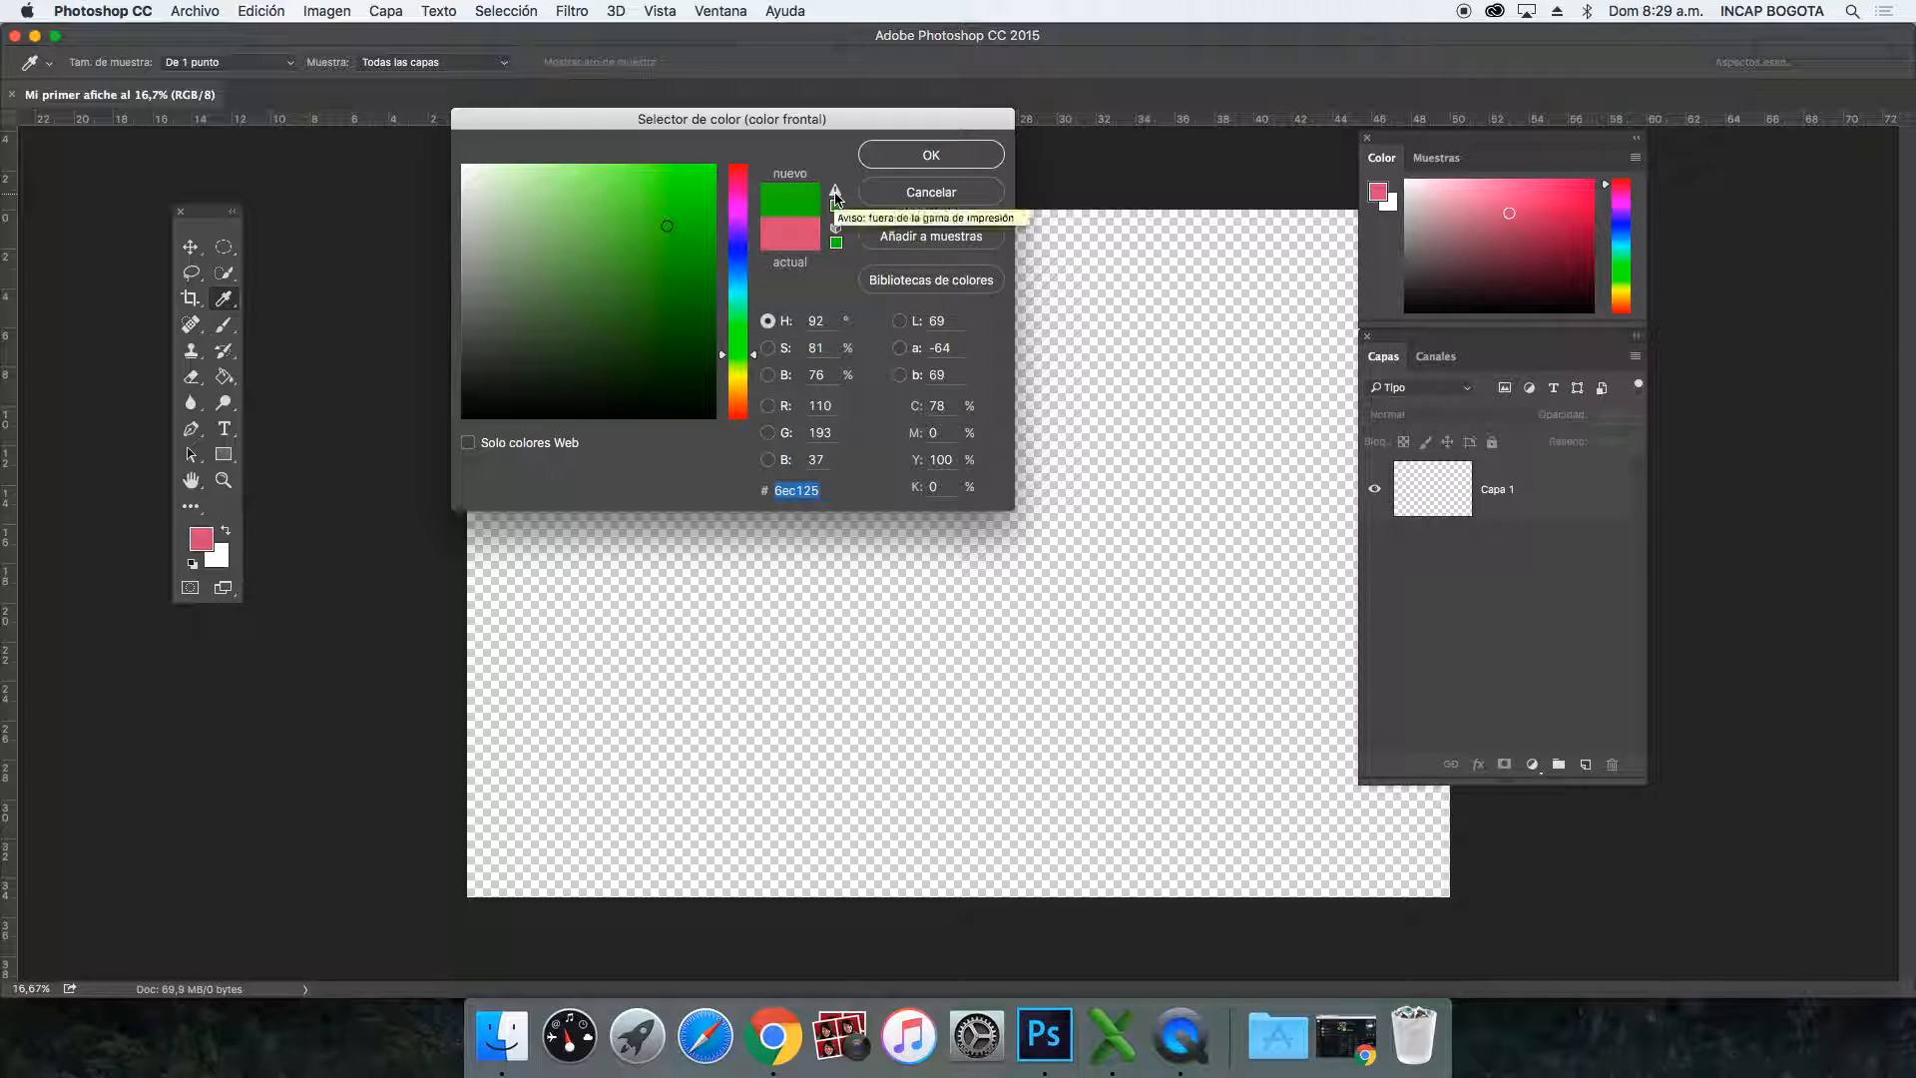
{"action": "left_click", "coordinate": [836, 193]}
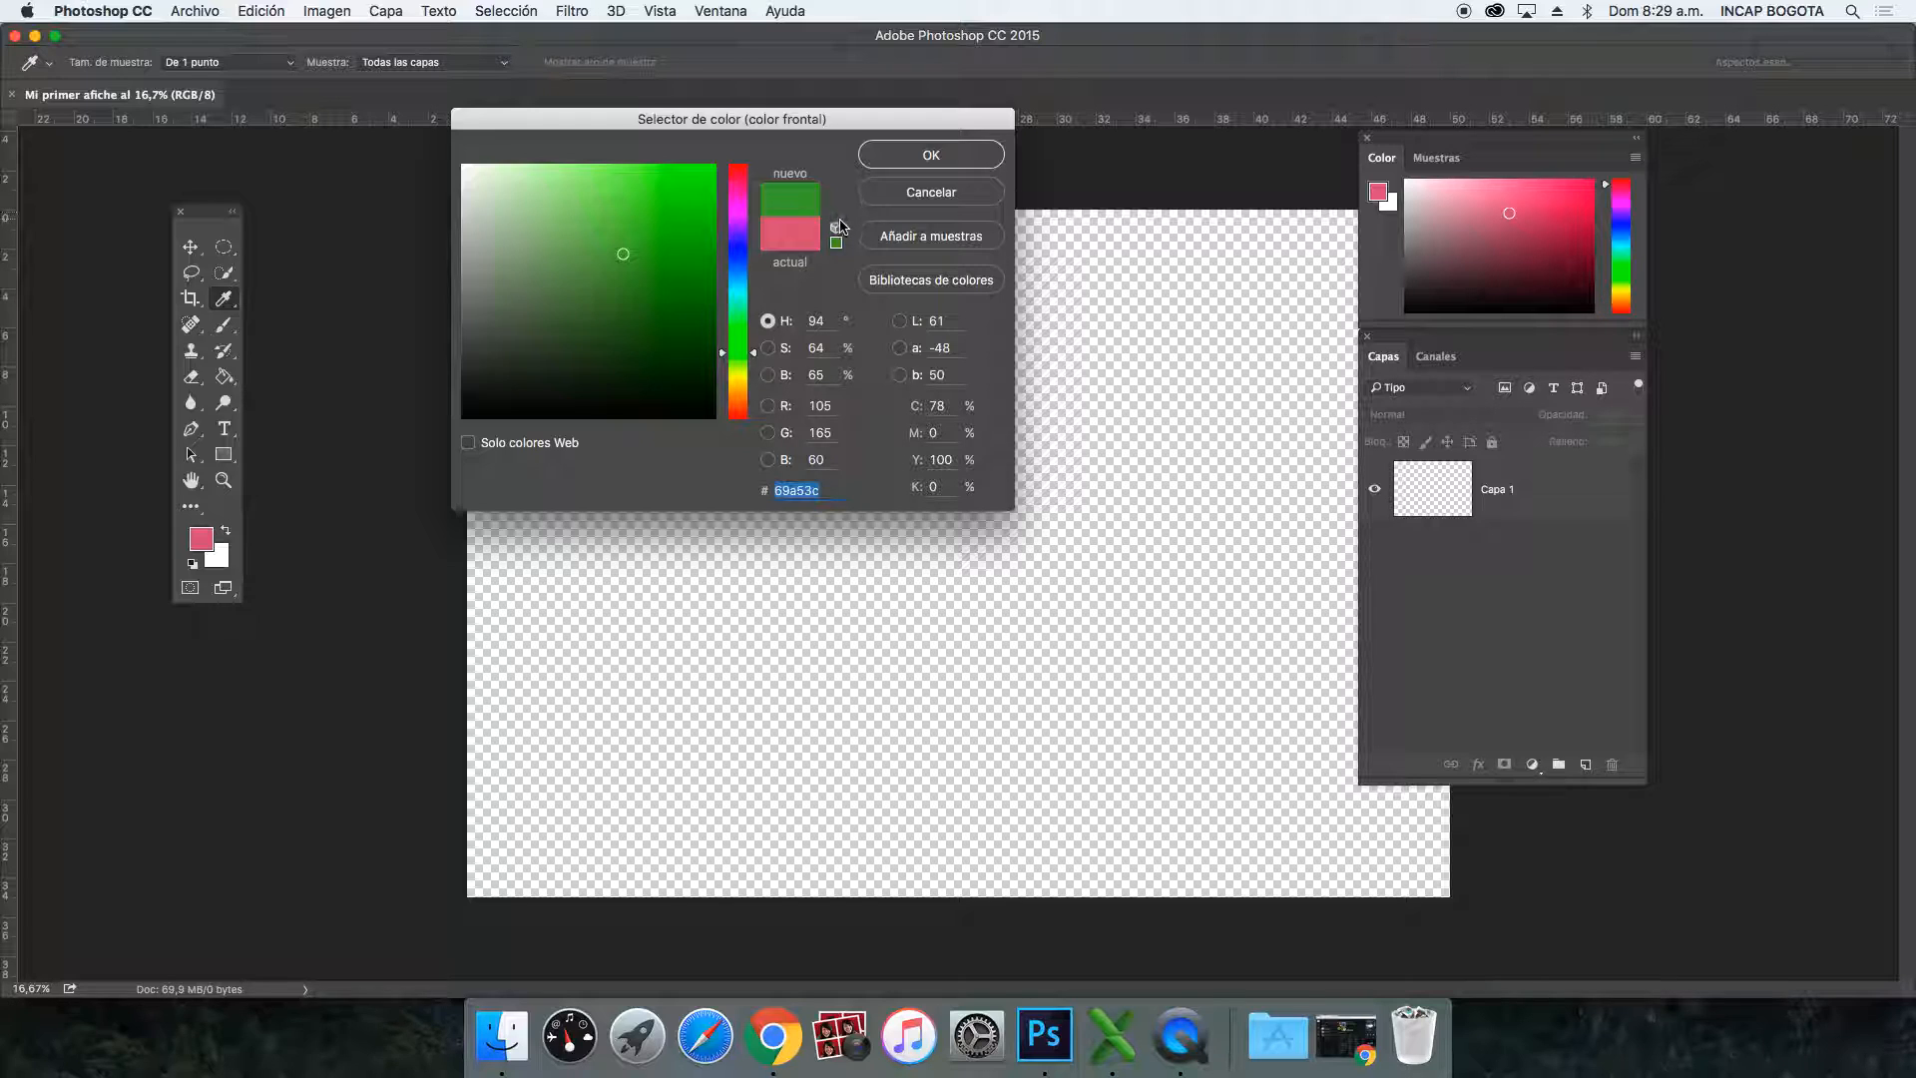
{"action": "left_click", "coordinate": [835, 228]}
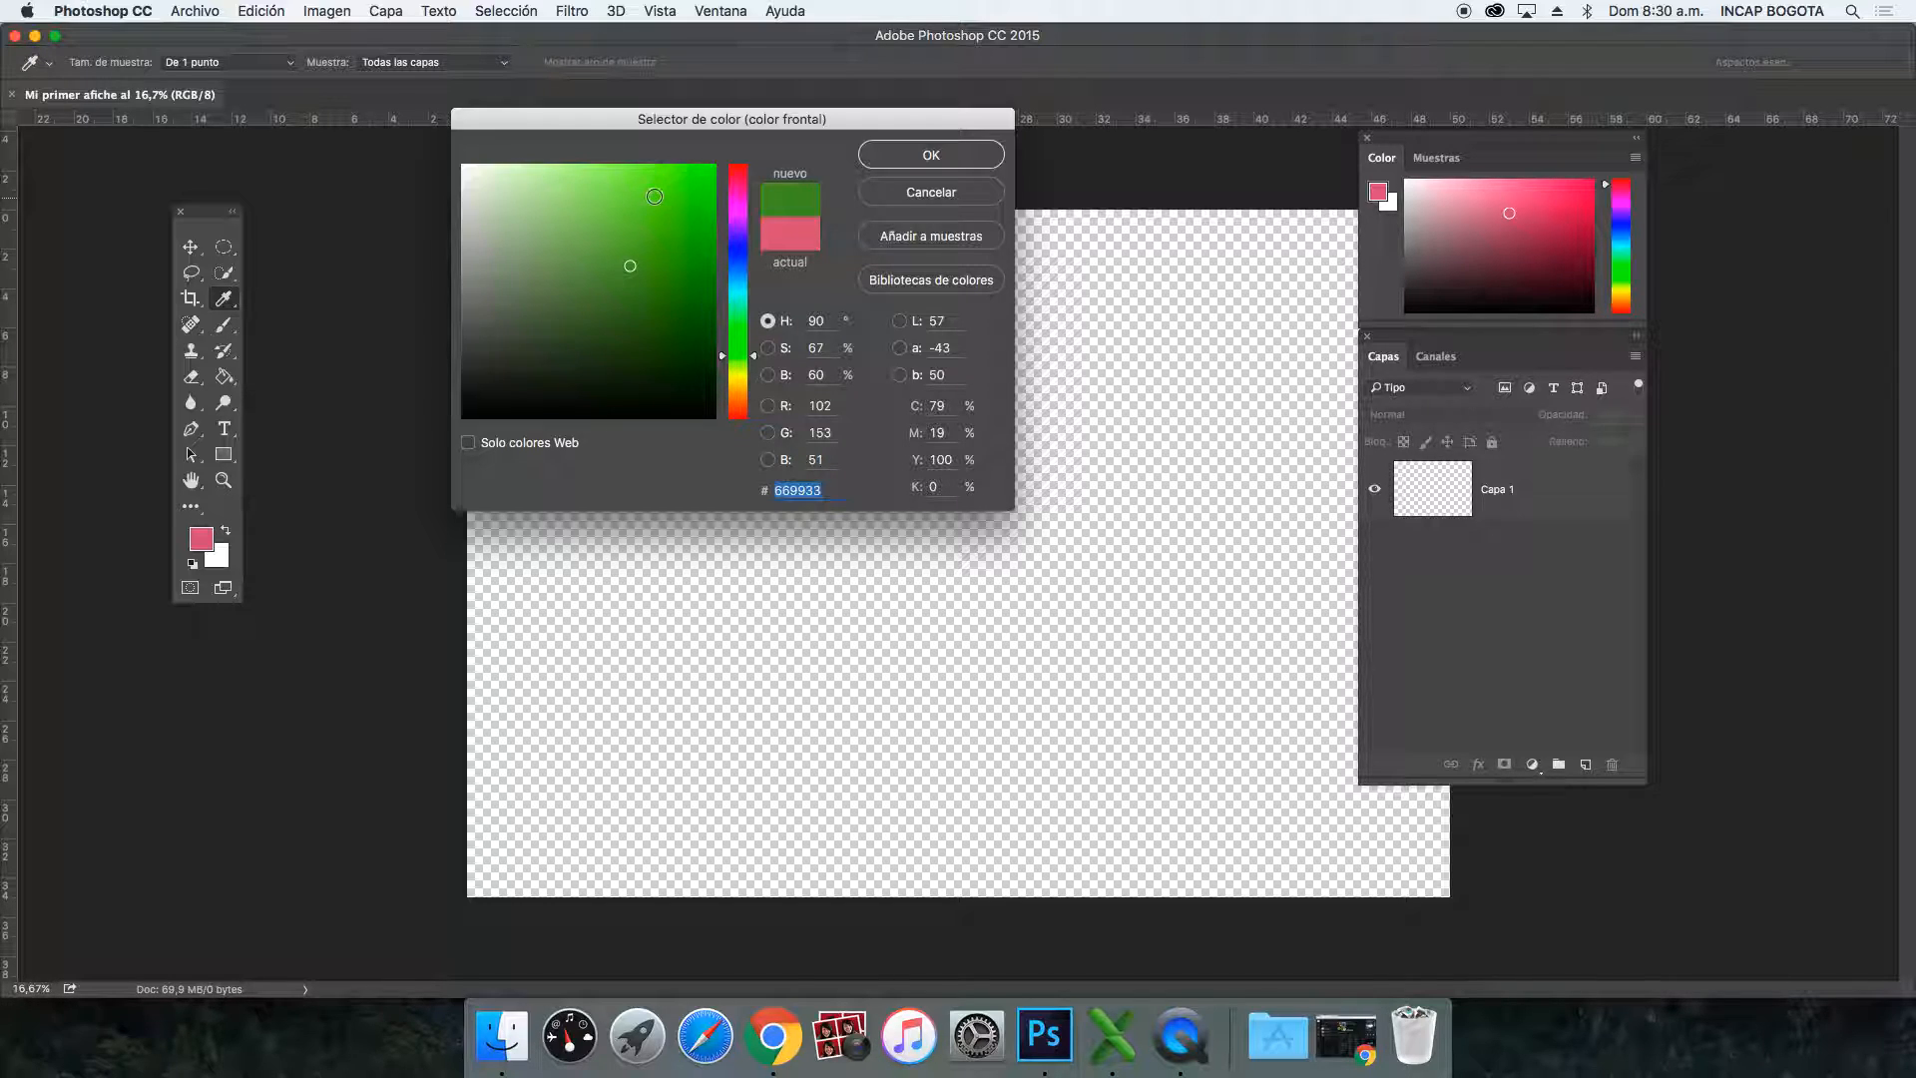
Step: Choose the bright green #8bef27 and correct it to the printable #7dac39 and the web-safe #669933
{"action": "left_click", "coordinate": [675, 180]}
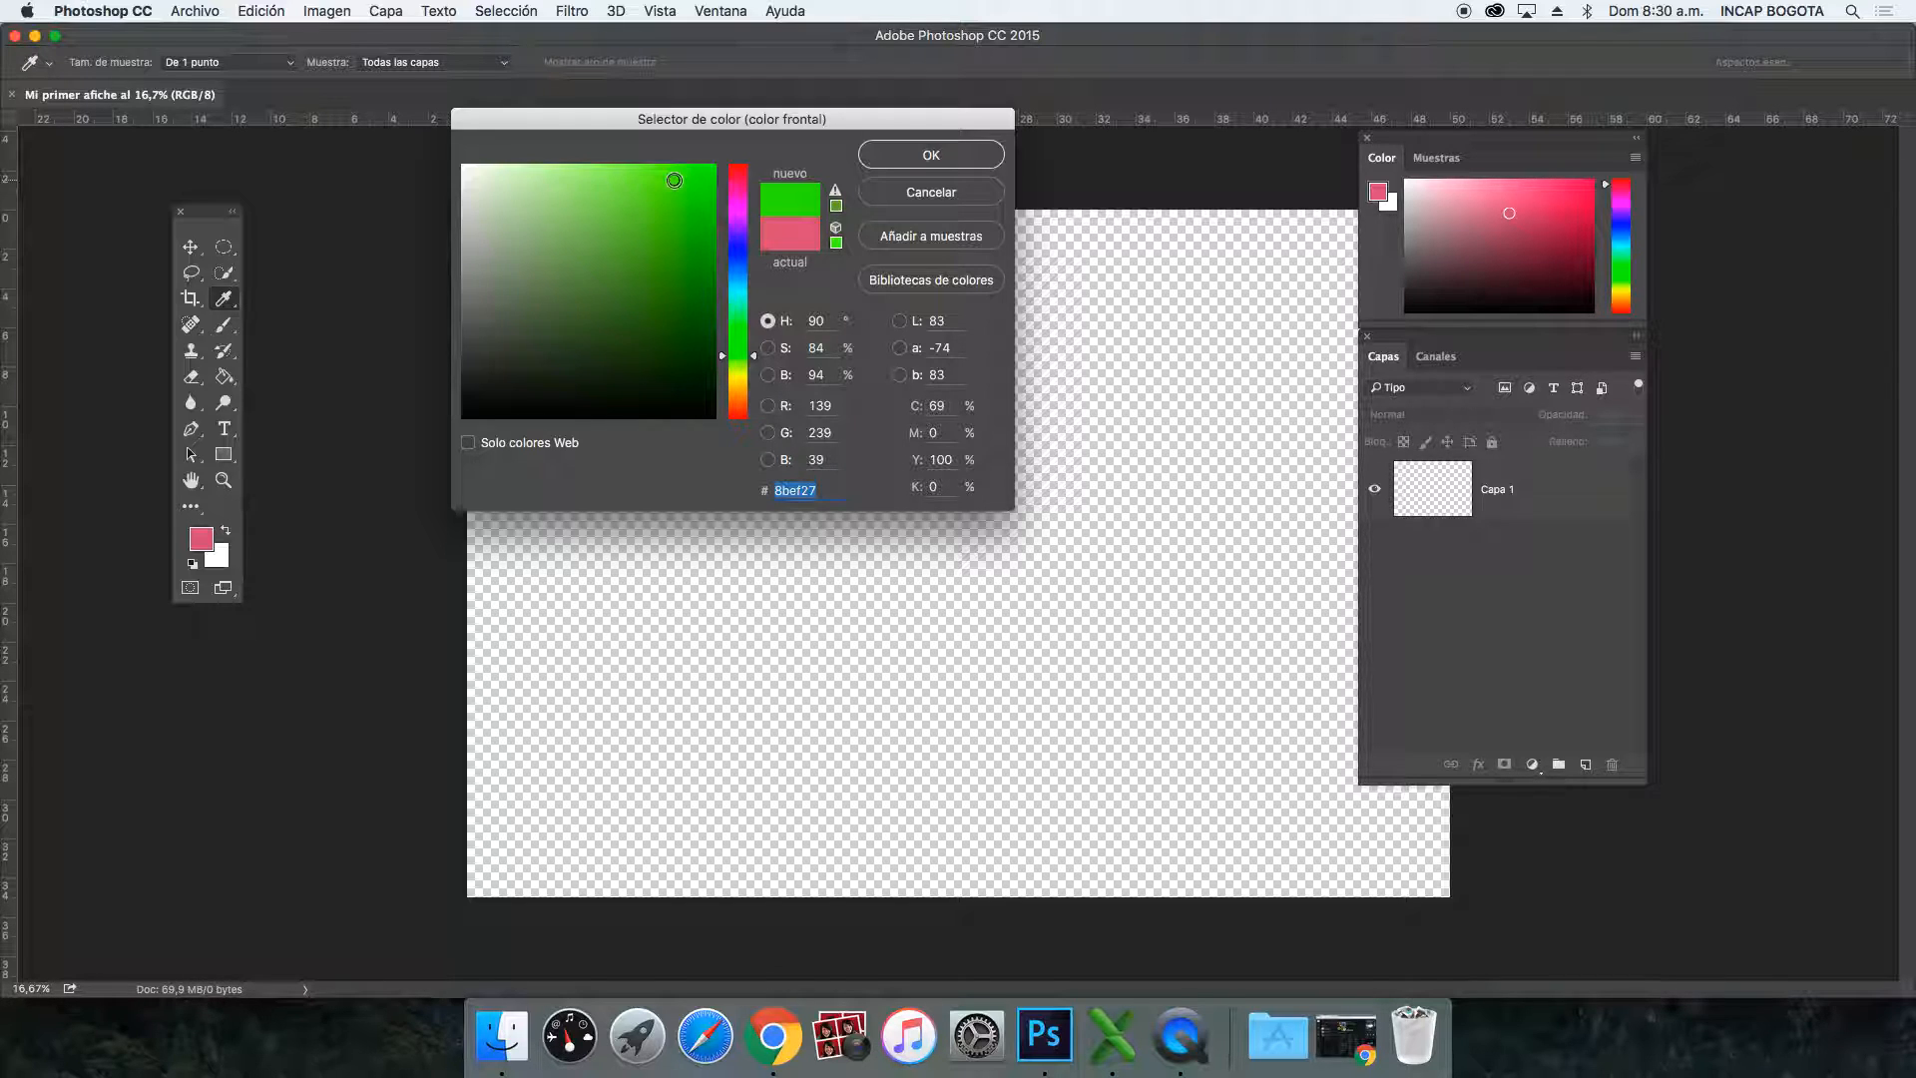
{"action": "left_click", "coordinate": [839, 203]}
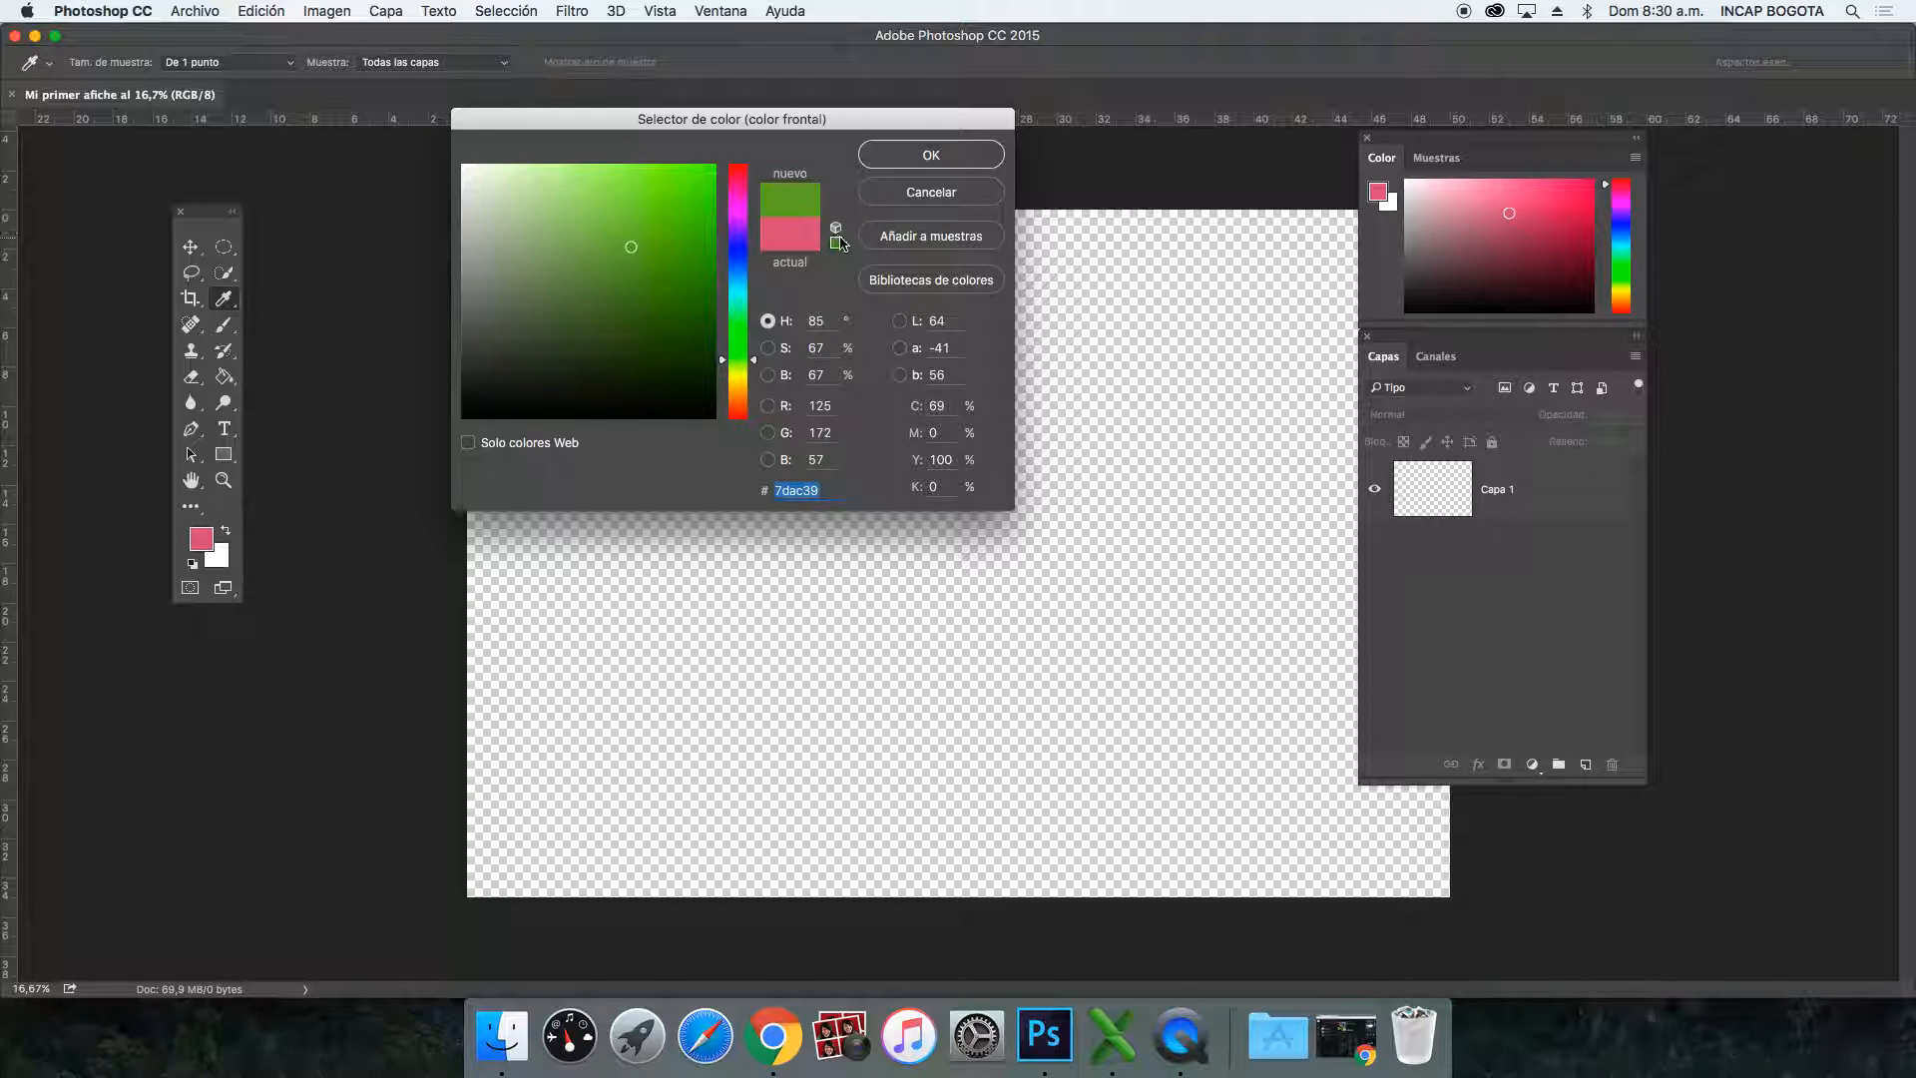
{"action": "left_click", "coordinate": [836, 230]}
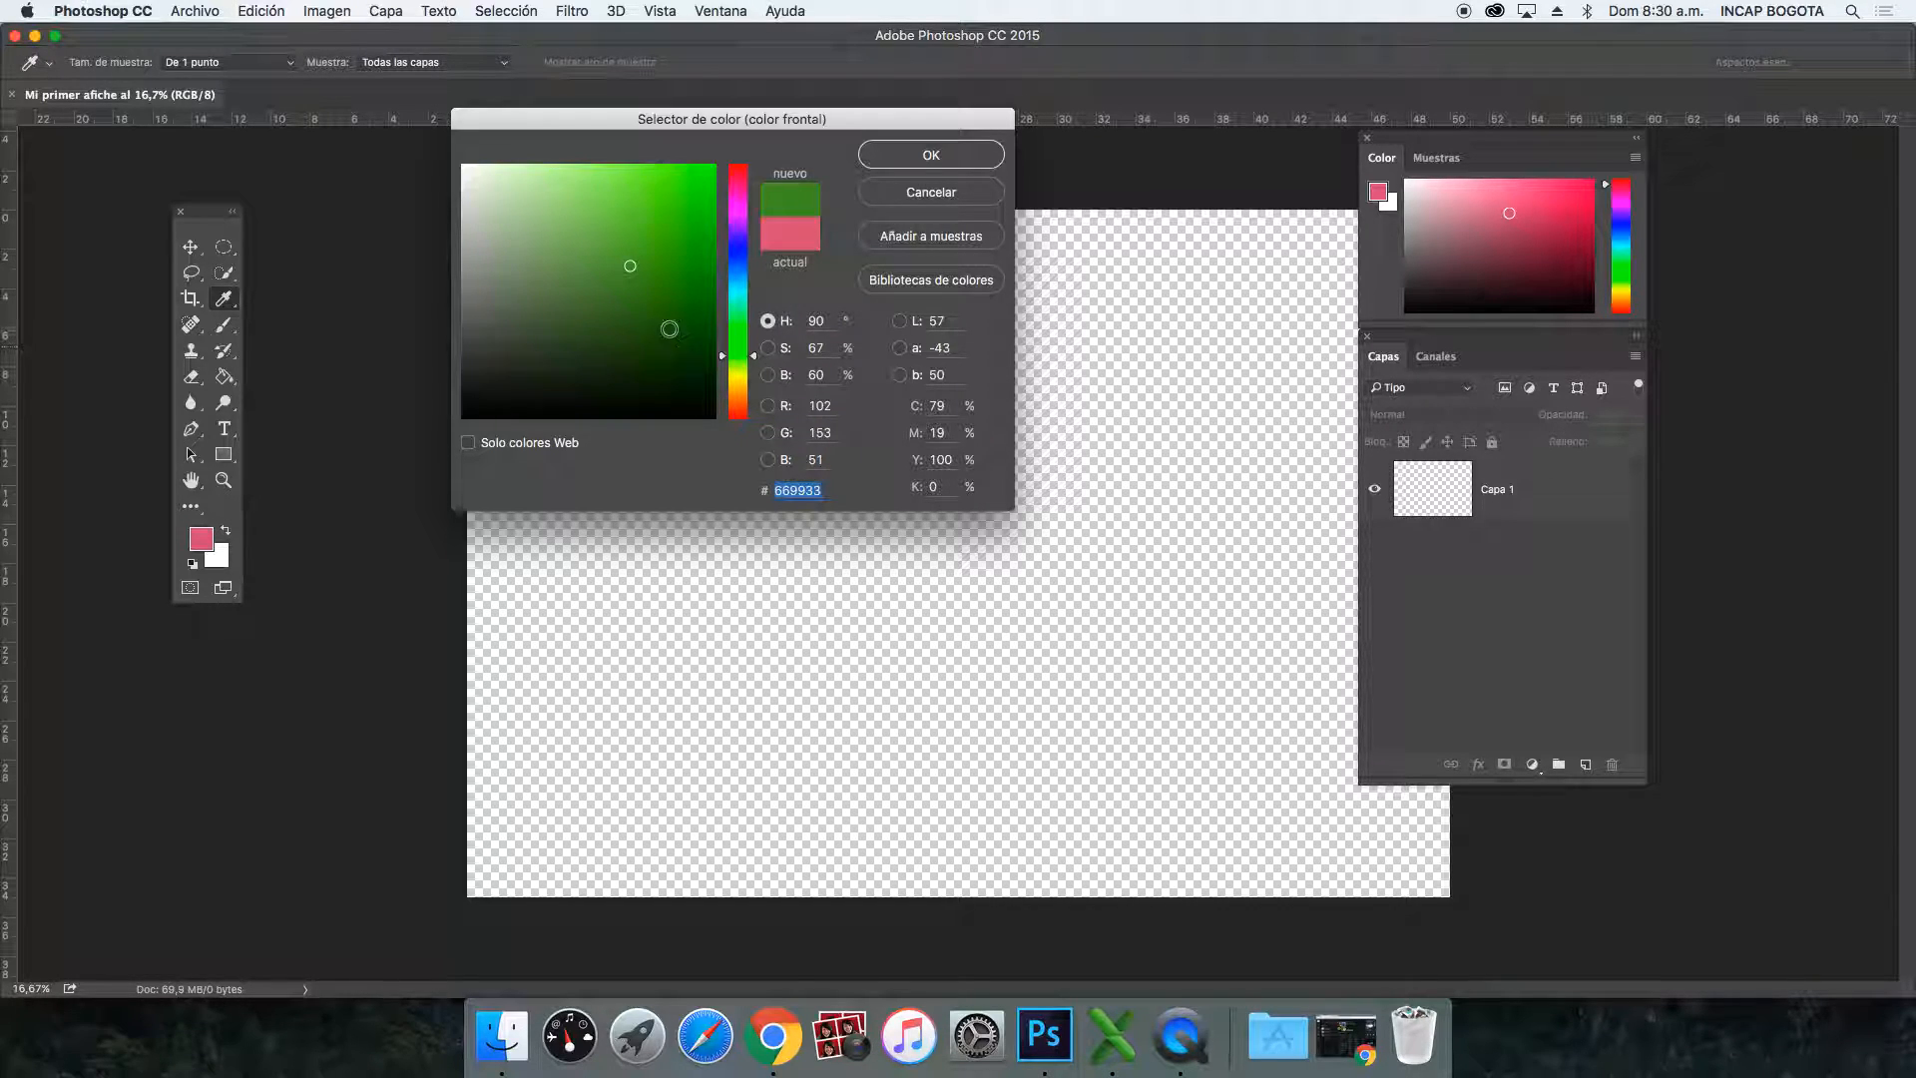
Step: Choose a saturated blue and correct it to printable #344a95 and web-safe #333399, and repeat both corrections on the brighter blue #4848e9
{"action": "left_click", "coordinate": [738, 262]}
{"action": "left_click", "coordinate": [705, 192]}
{"action": "left_click", "coordinate": [838, 193]}
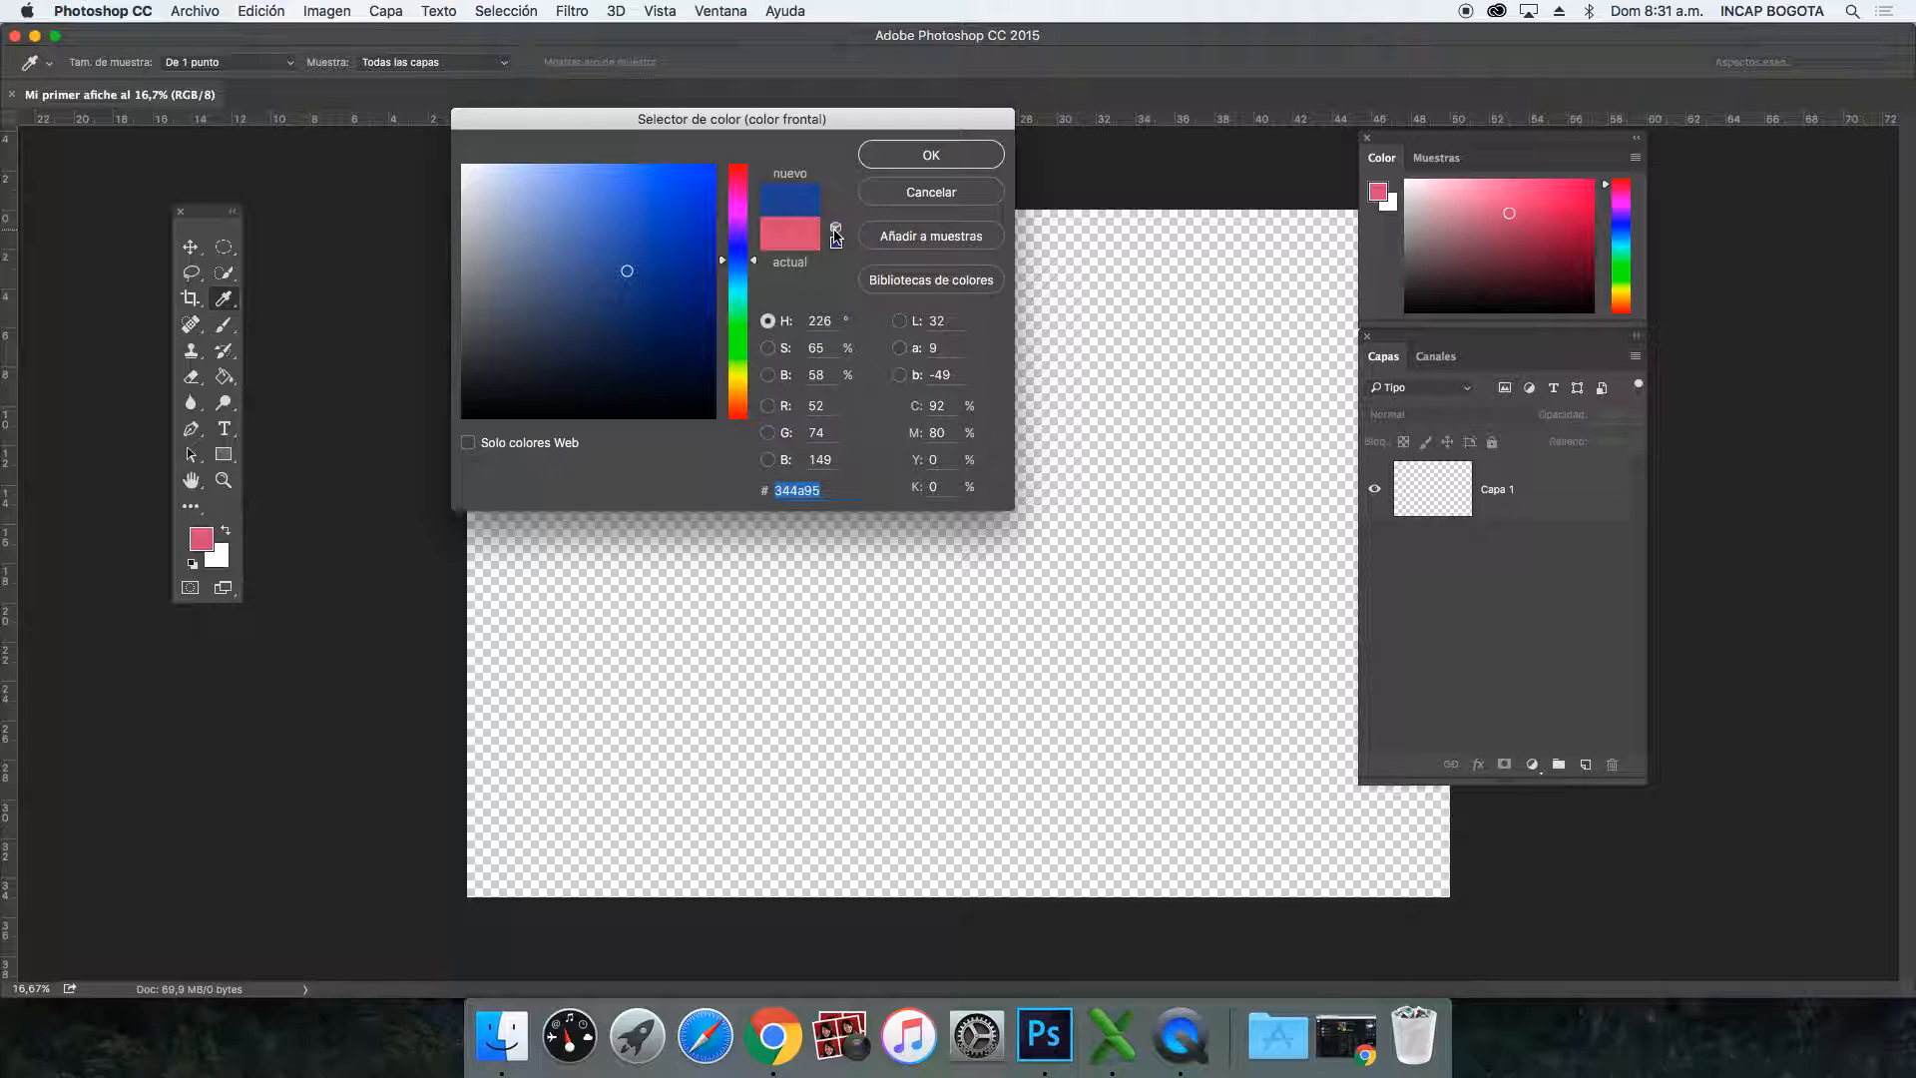
{"action": "left_click", "coordinate": [836, 228]}
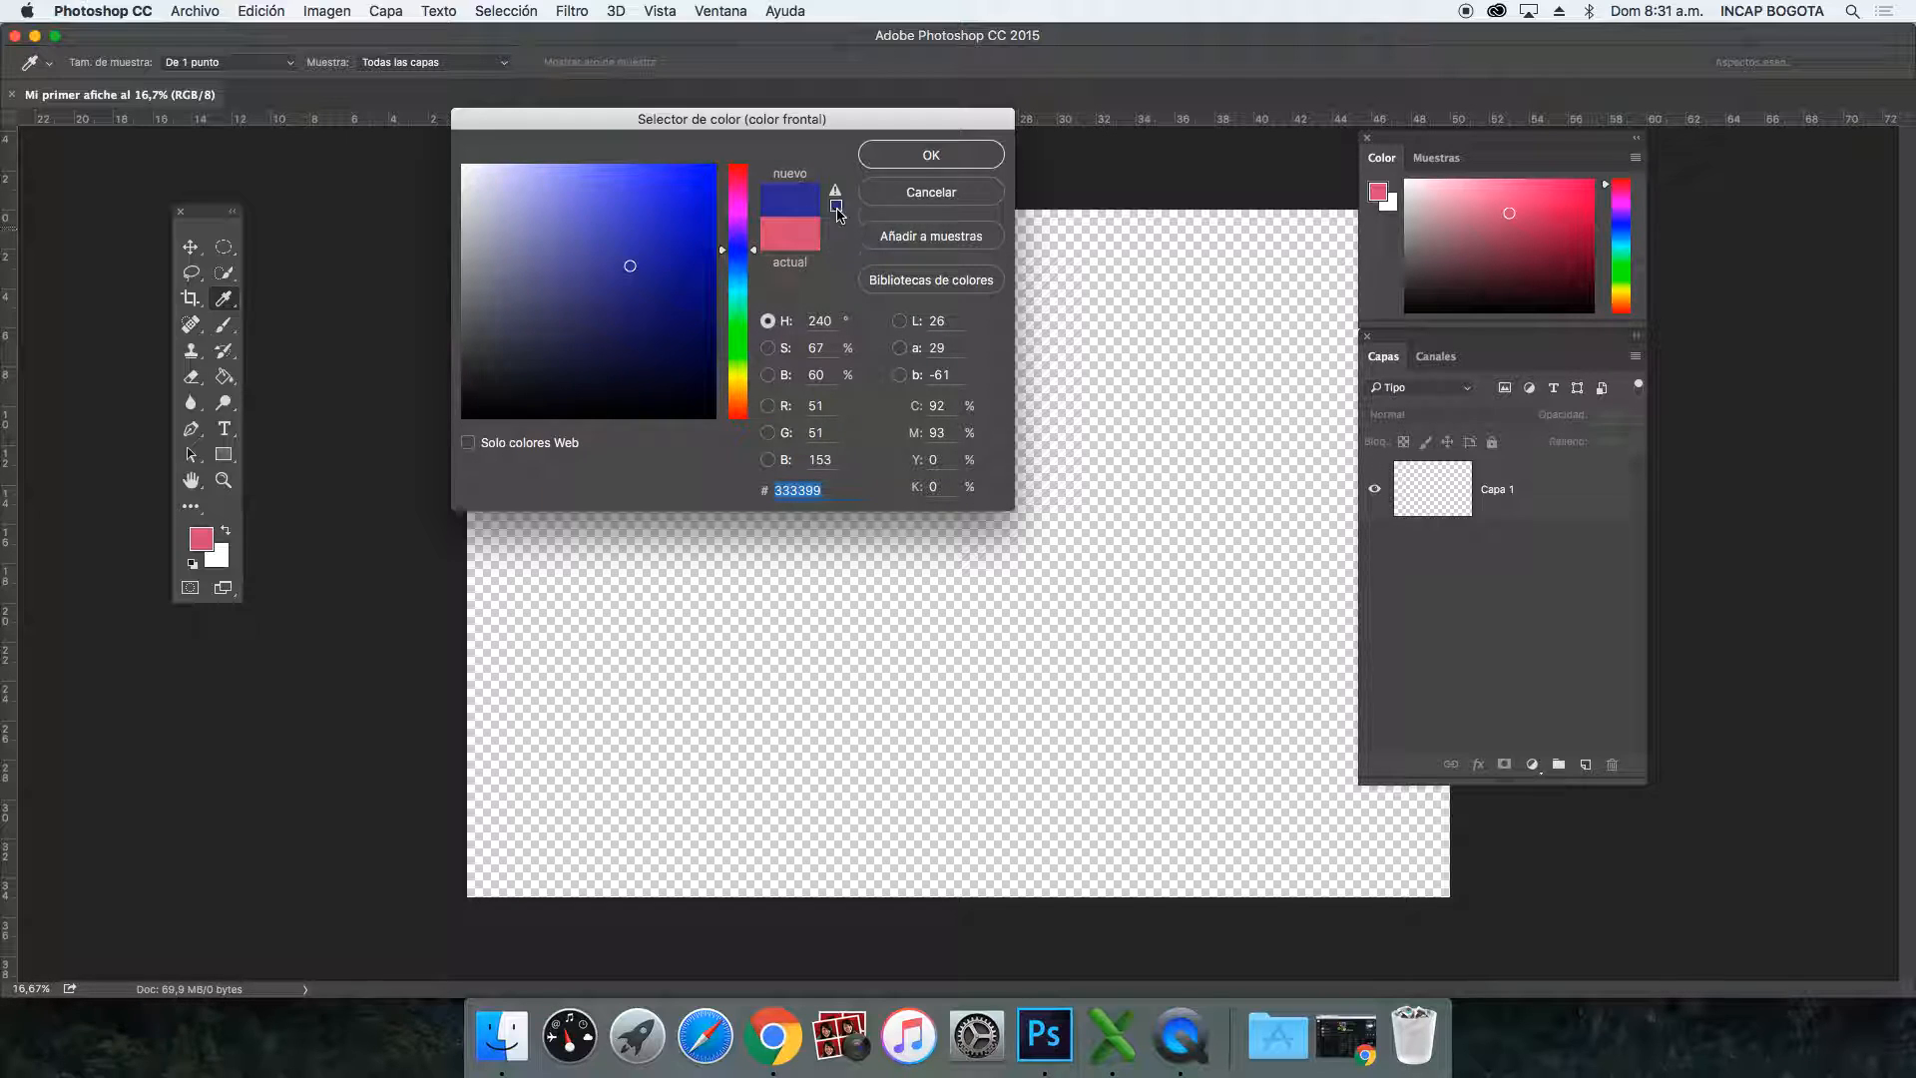
{"action": "left_click_drag", "start_coordinate": [643, 234], "coordinate": [640, 187]}
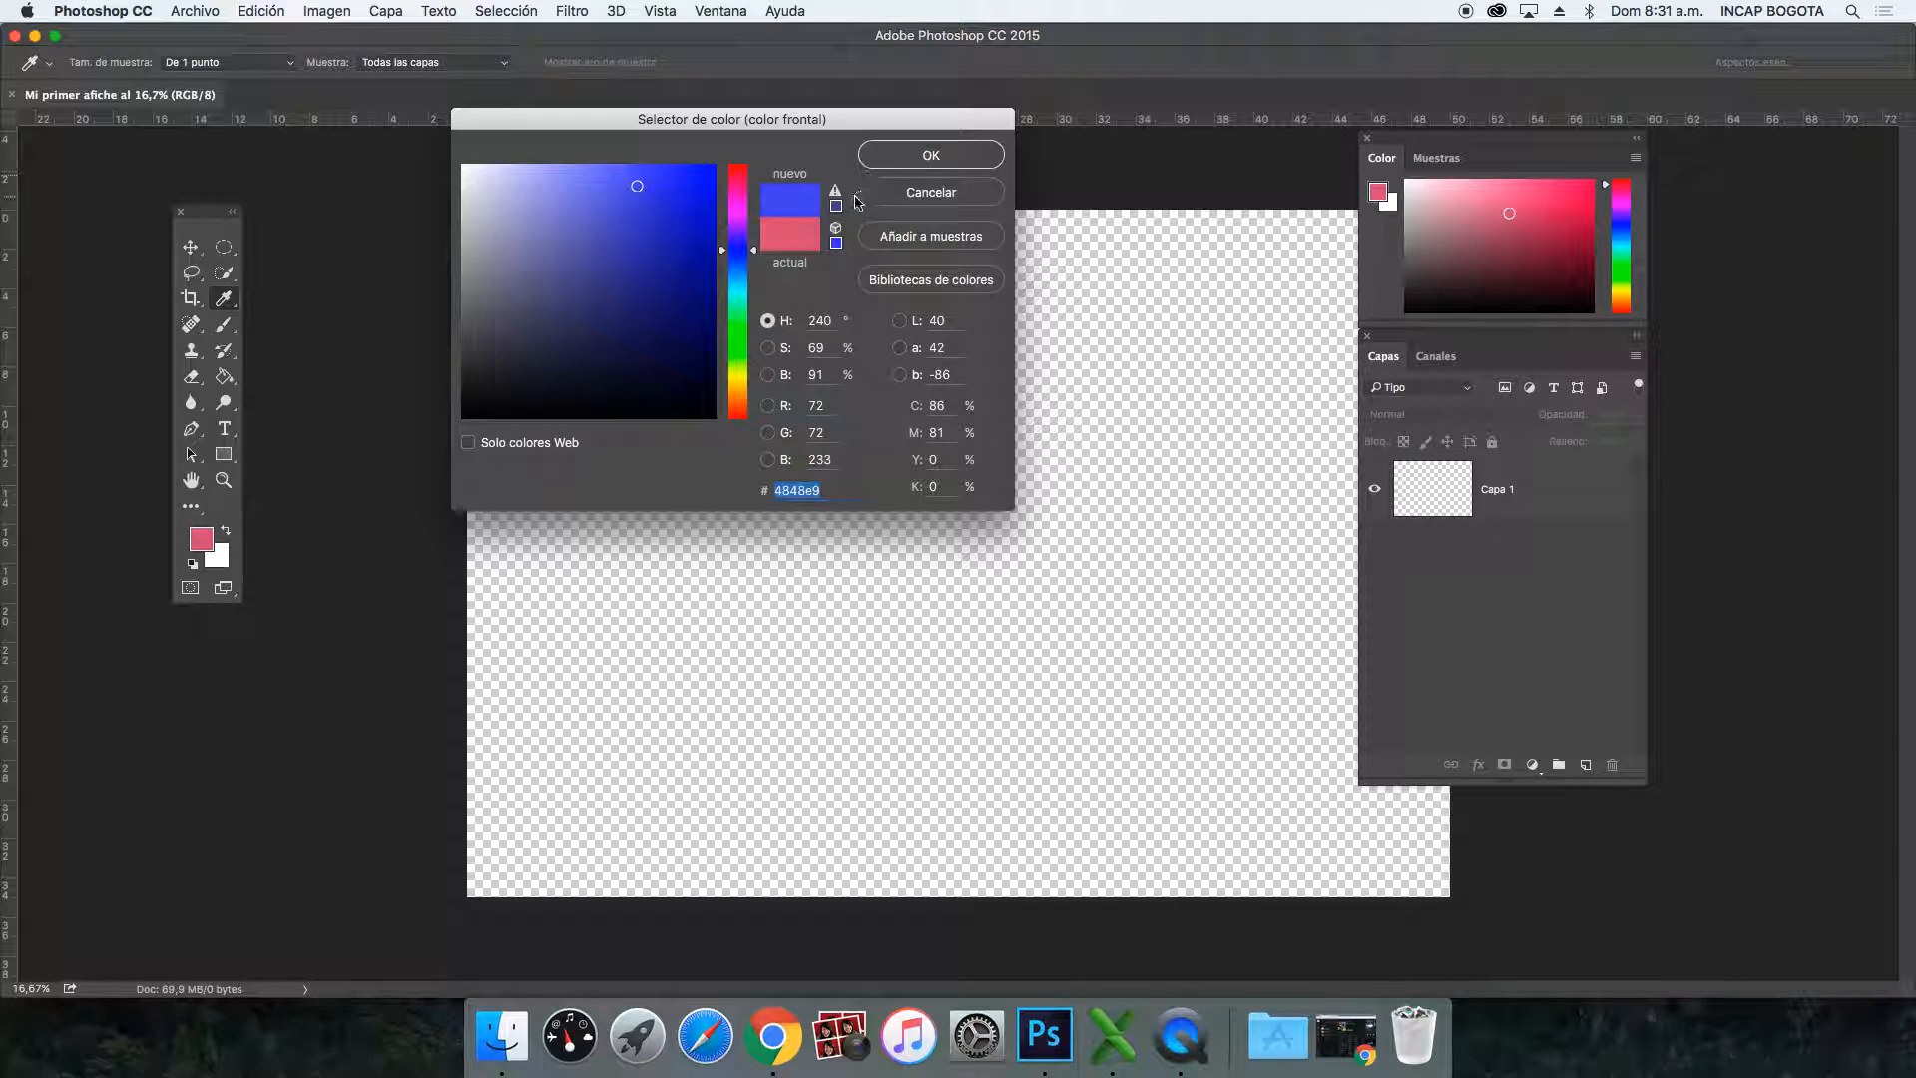
{"action": "left_click", "coordinate": [836, 197]}
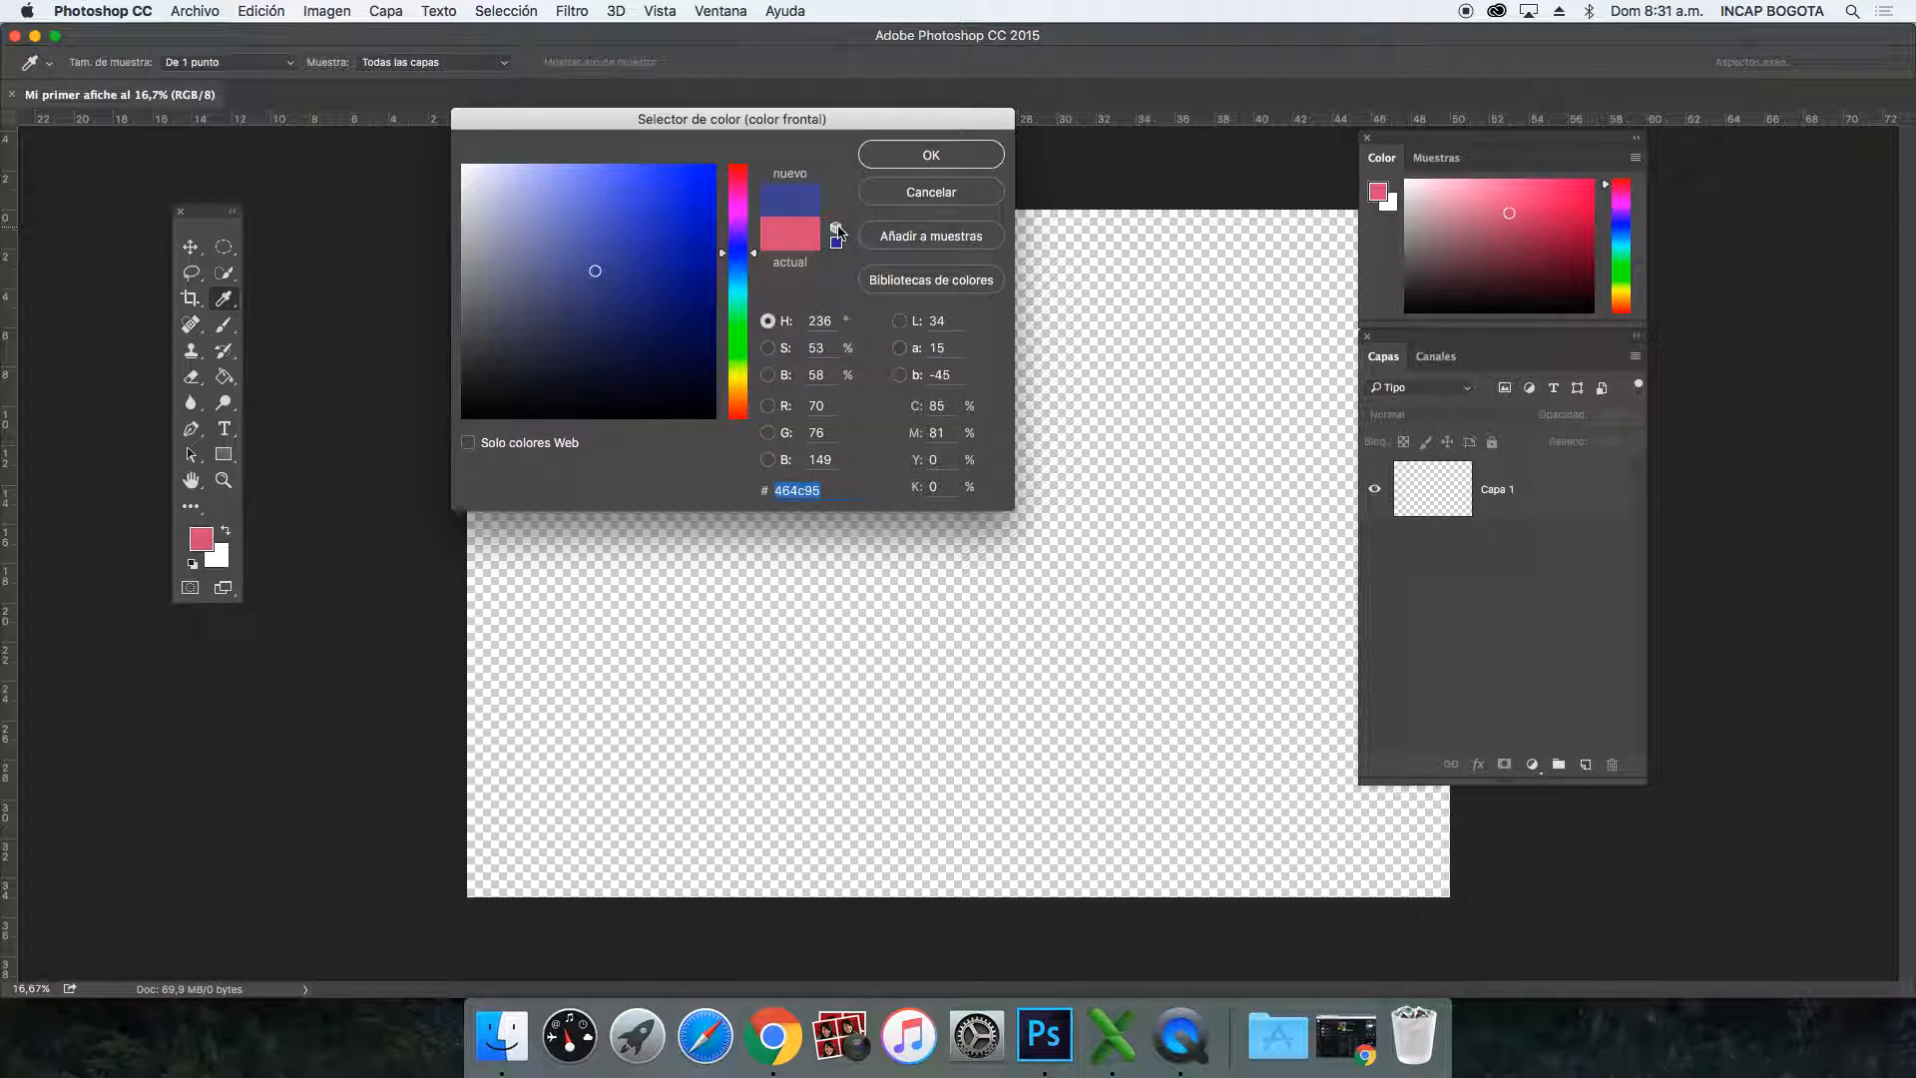
{"action": "left_click", "coordinate": [837, 228]}
Step: Switch to the green hue at 120°, choose dark green #176c17, and replace it with the web-safe #336633
{"action": "left_click", "coordinate": [749, 333]}
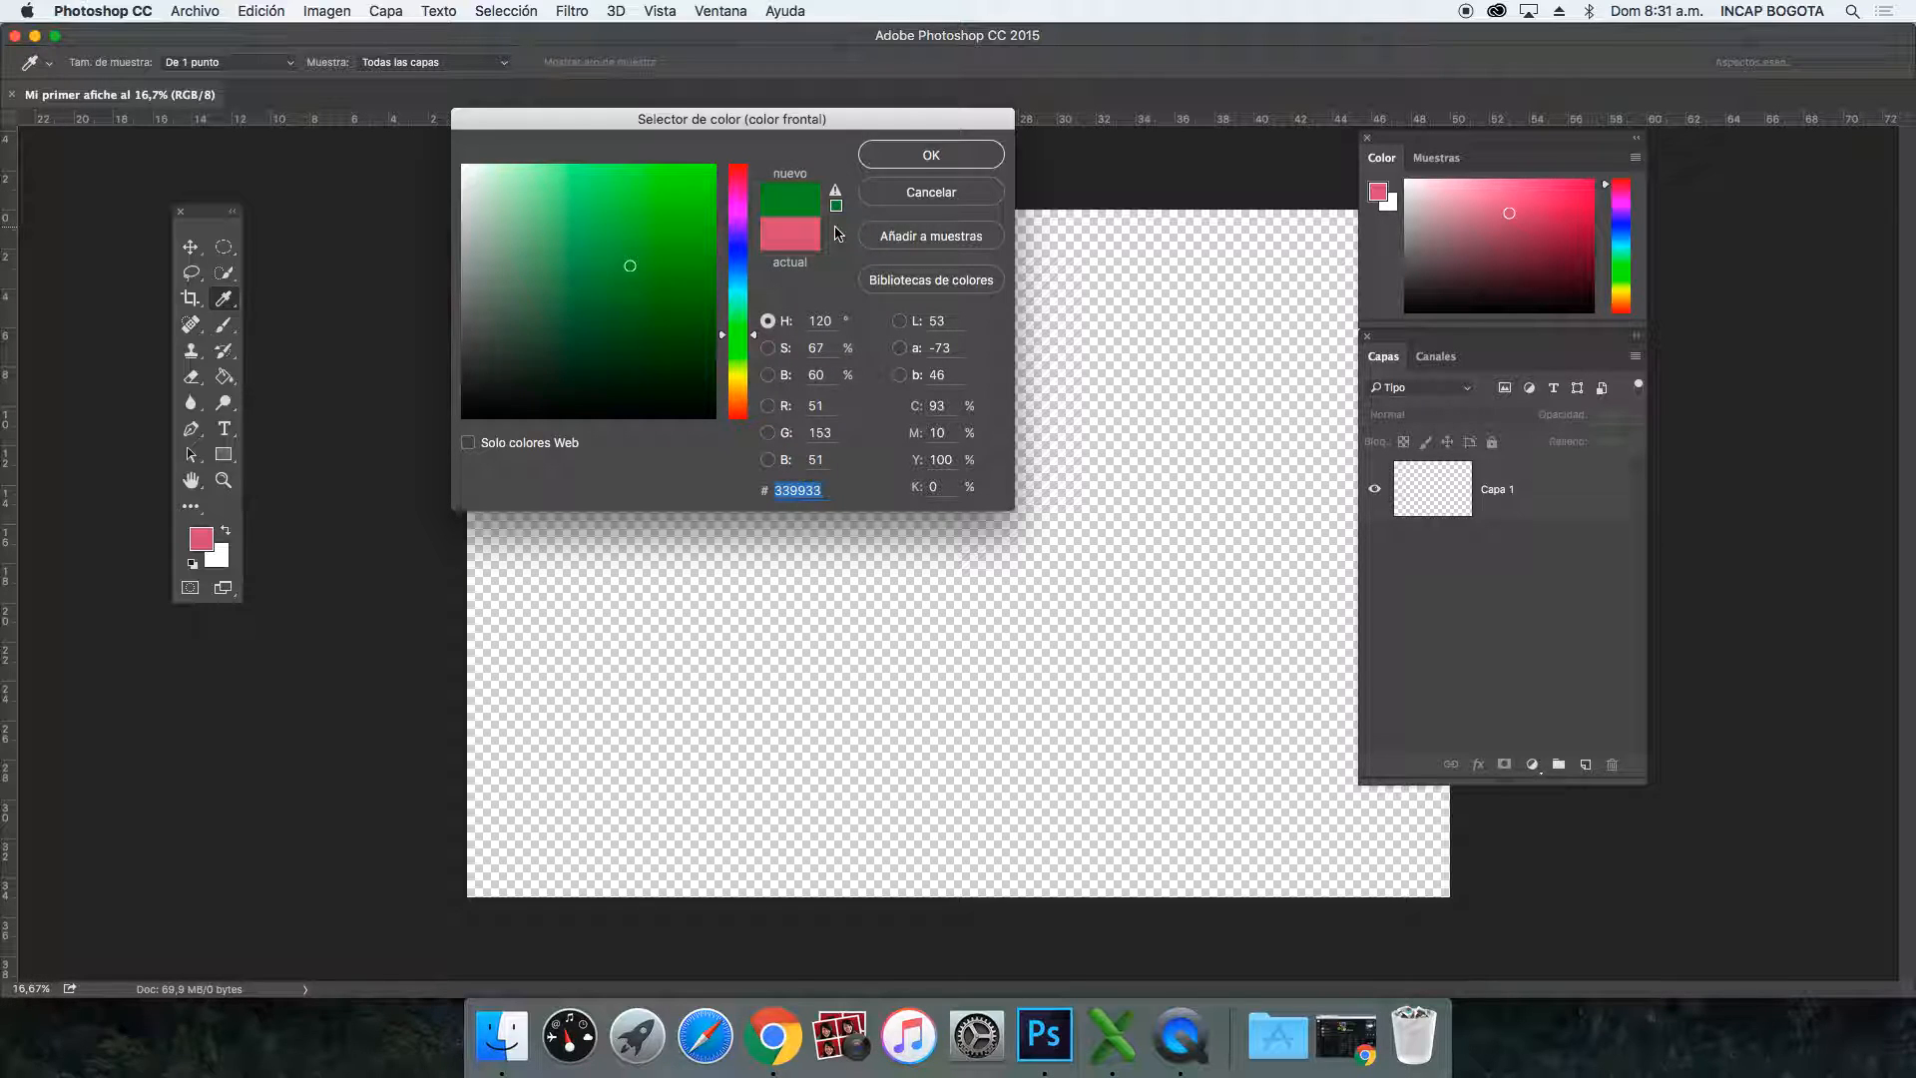
{"action": "left_click", "coordinate": [657, 241]}
{"action": "left_click", "coordinate": [837, 227]}
{"action": "left_click", "coordinate": [661, 311]}
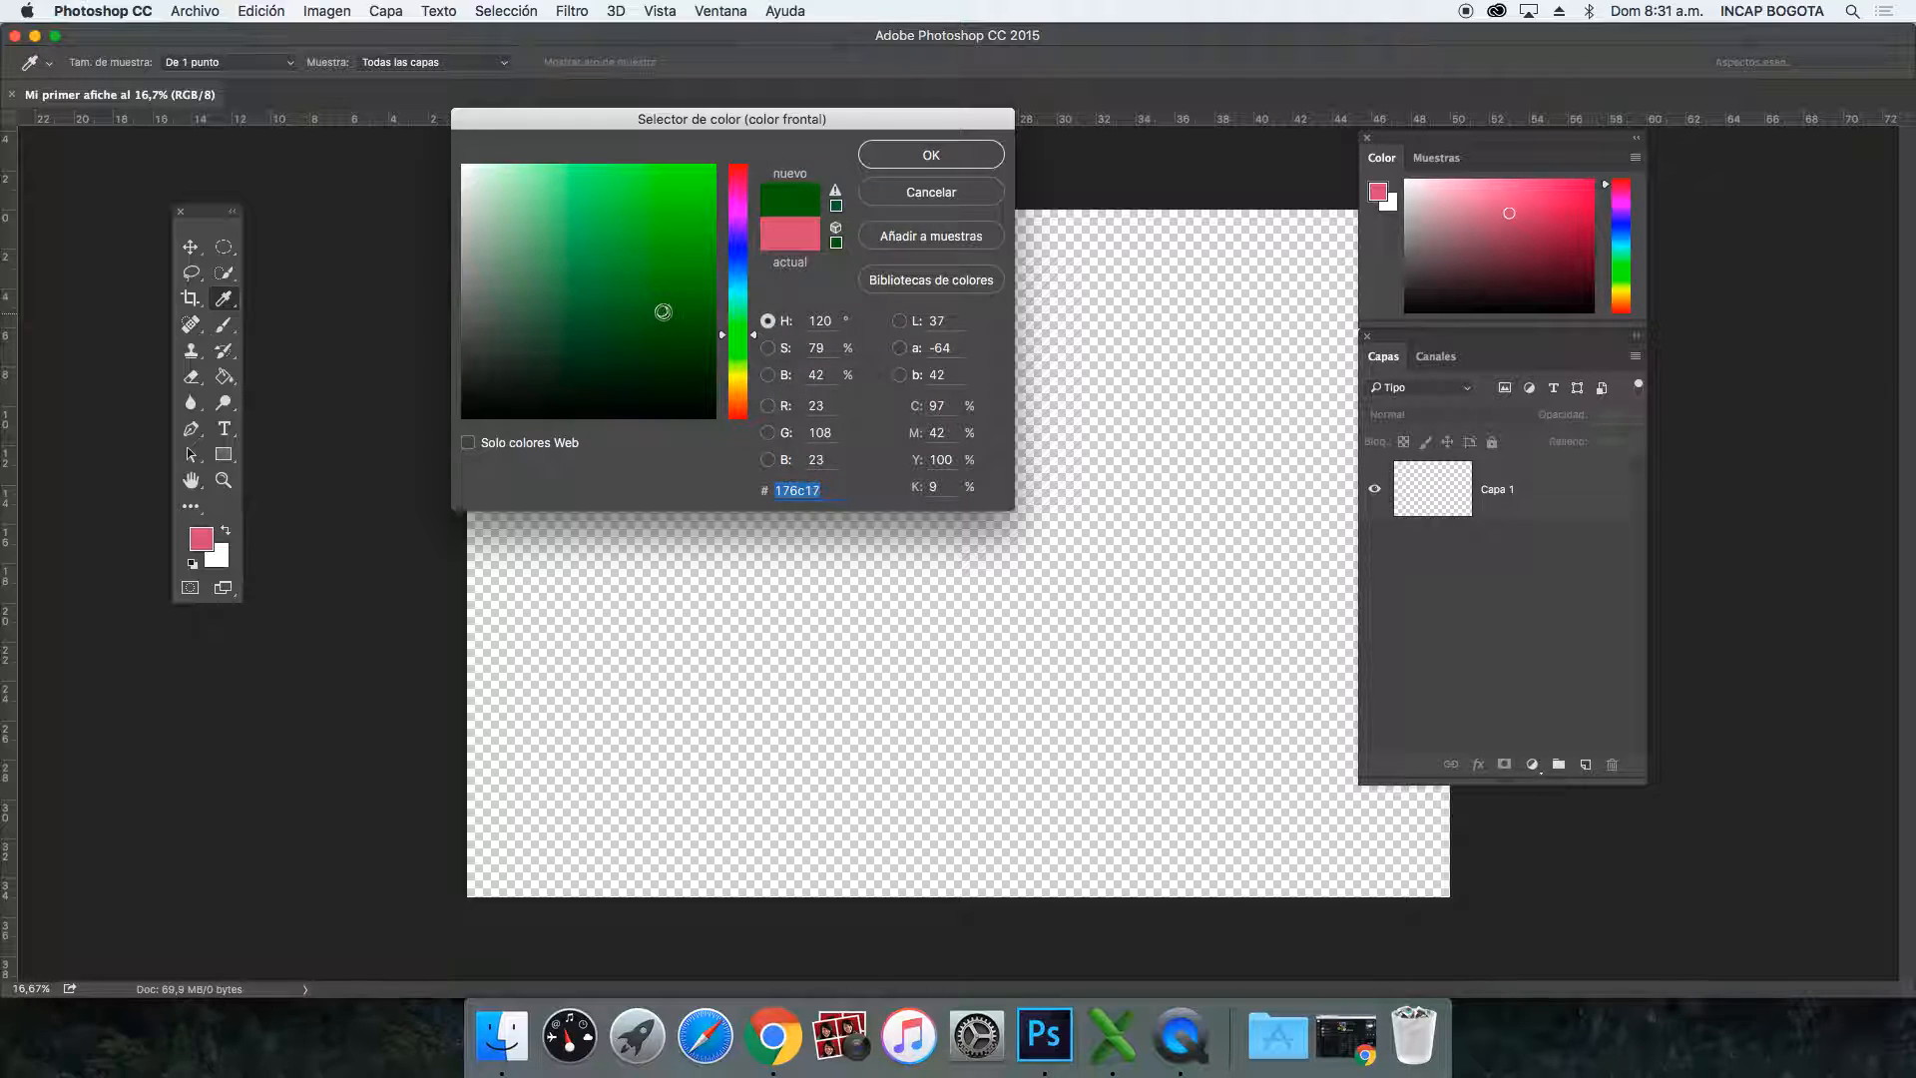
{"action": "left_click", "coordinate": [837, 228]}
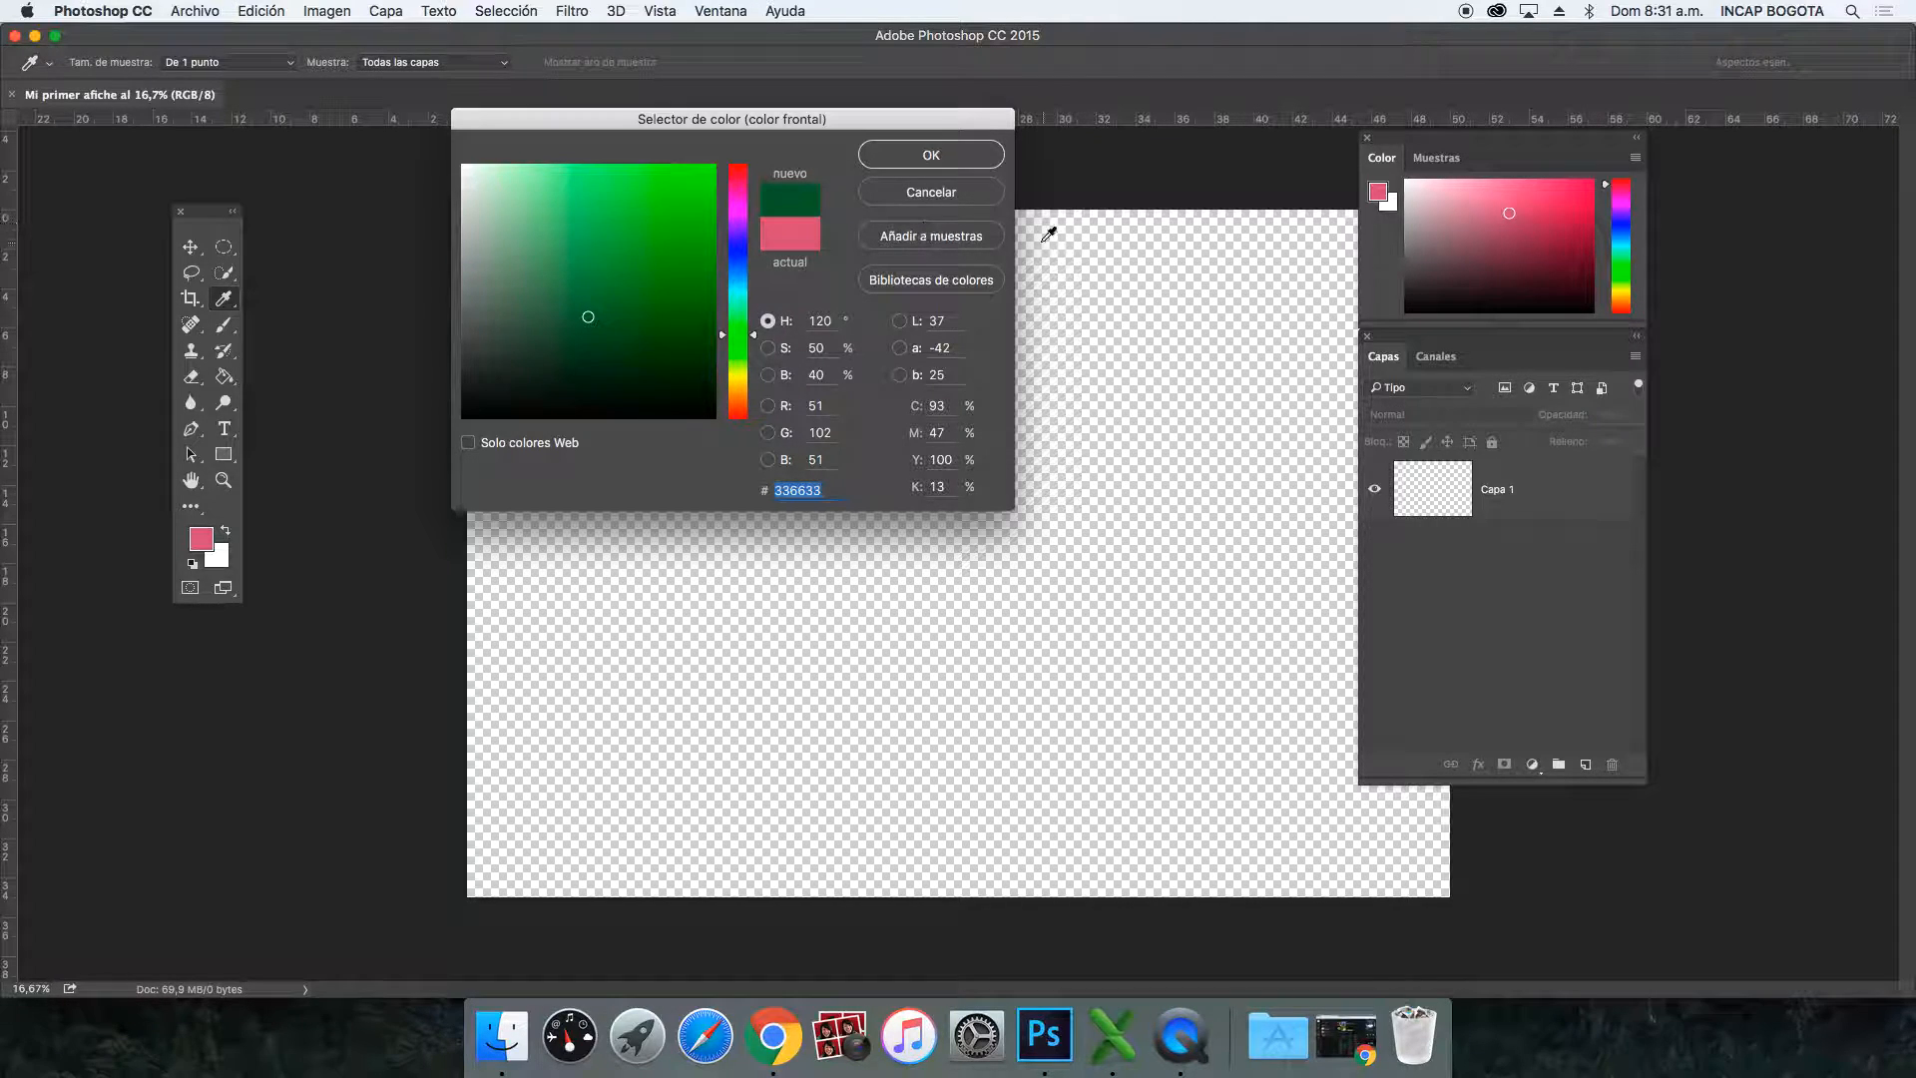
Step: With all the Muestras swatches in view, add #336633 to the swatches and current library, and accept it as the foreground colour
{"action": "left_click", "coordinate": [1455, 160]}
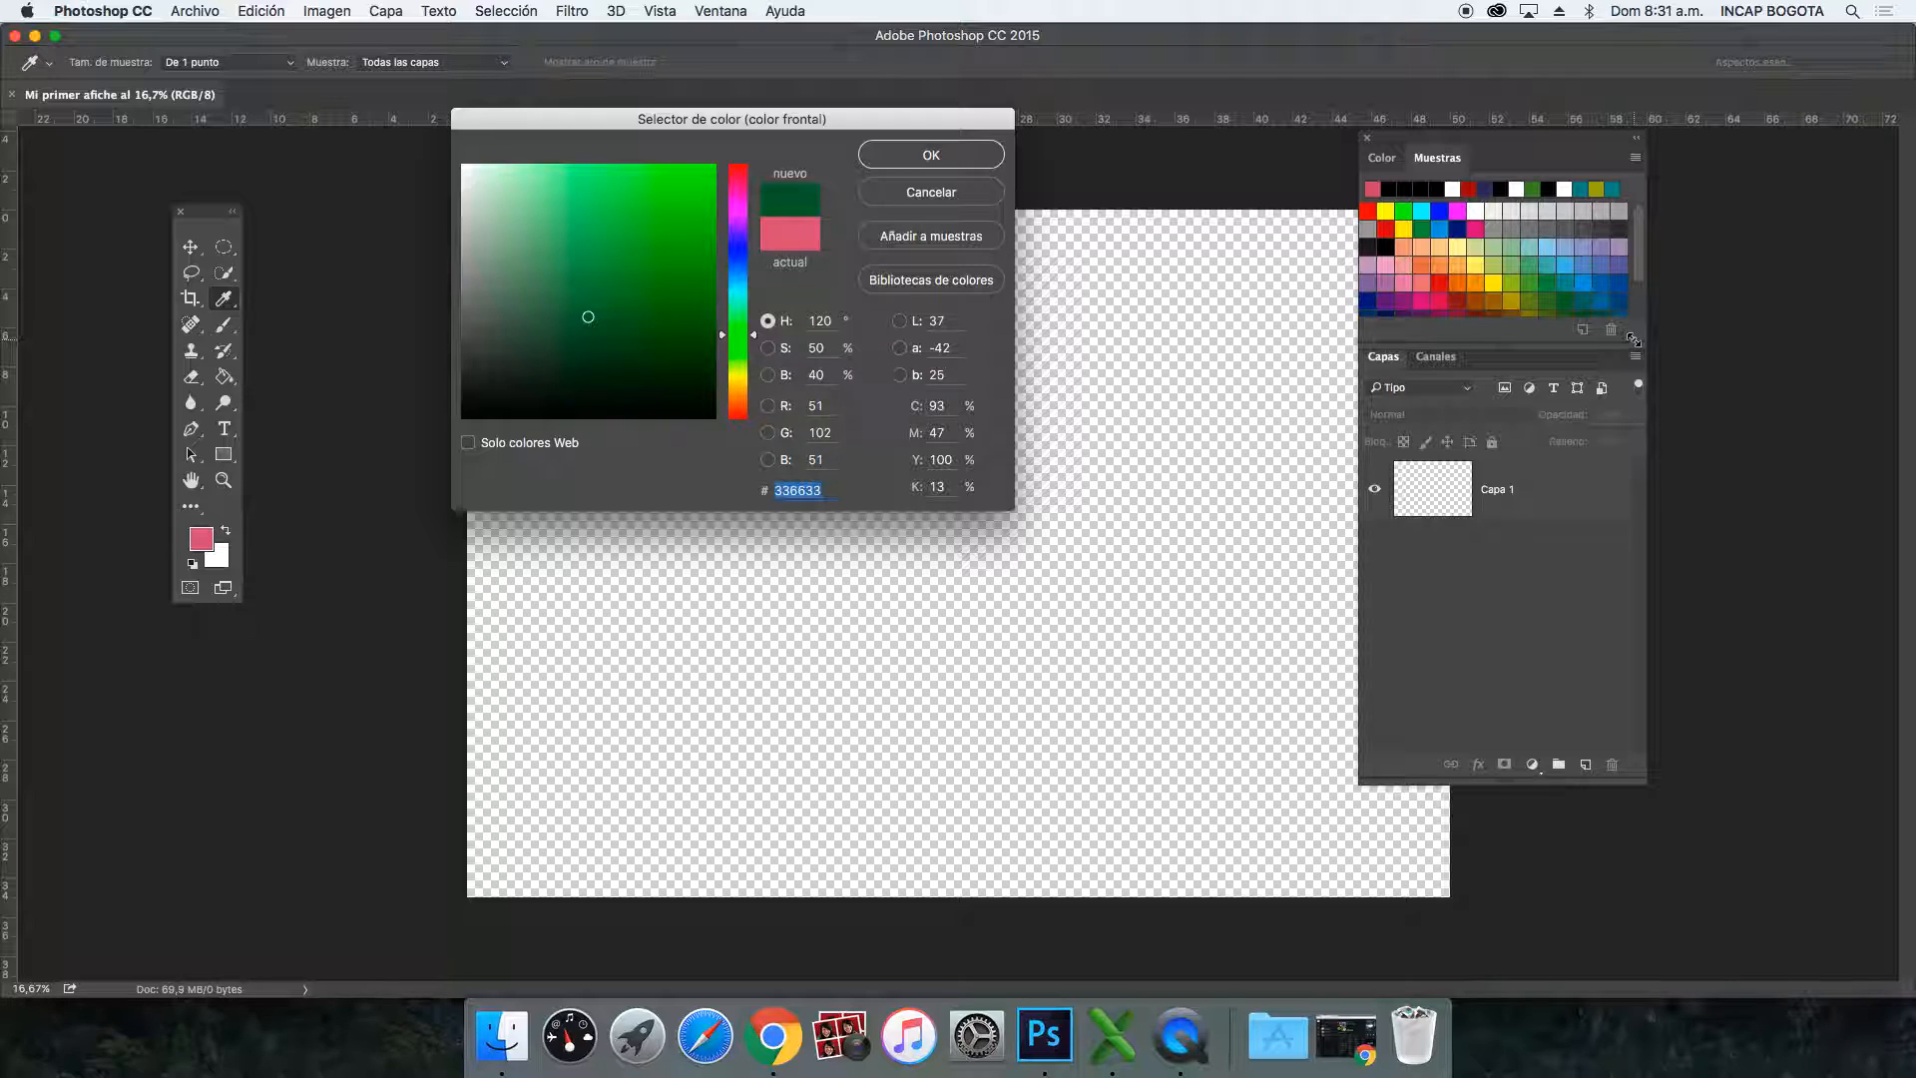
{"action": "left_click_drag", "start_coordinate": [1633, 340], "coordinate": [1633, 451]}
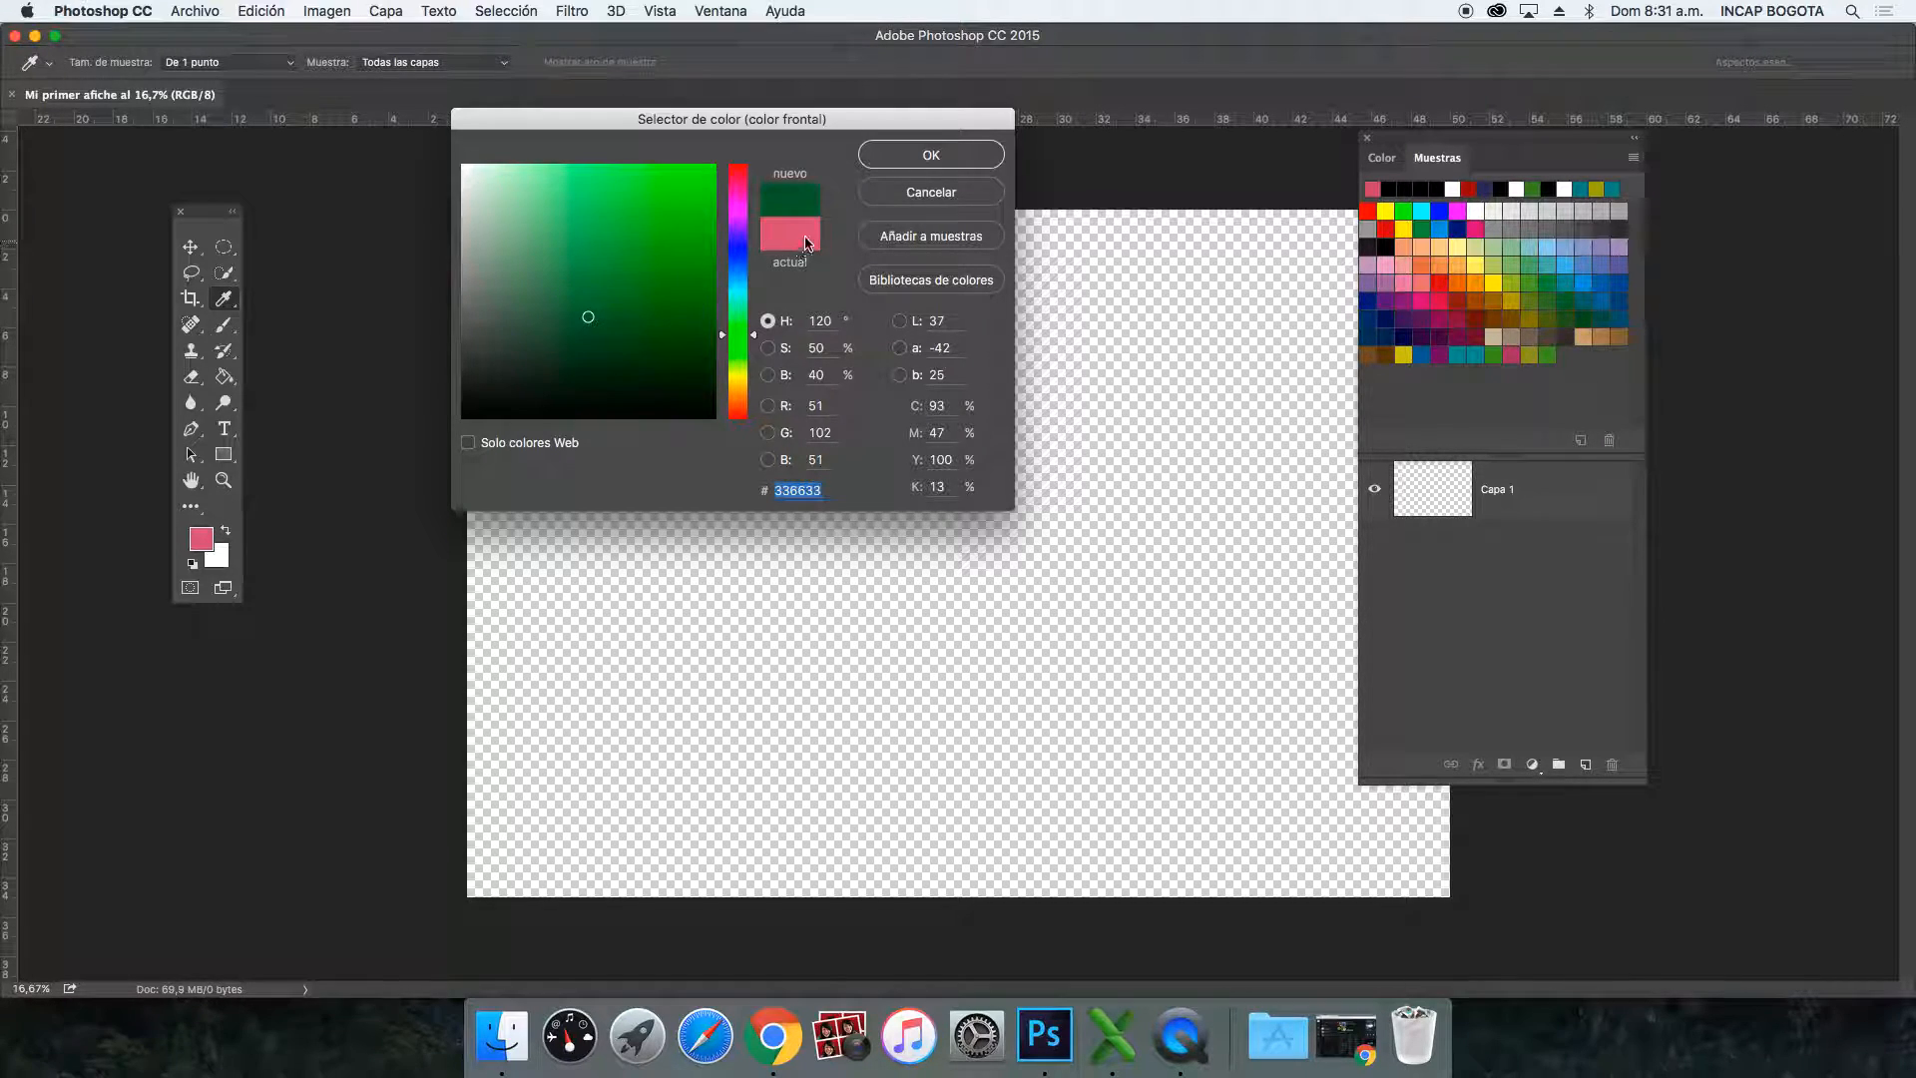
{"action": "left_click", "coordinate": [926, 238]}
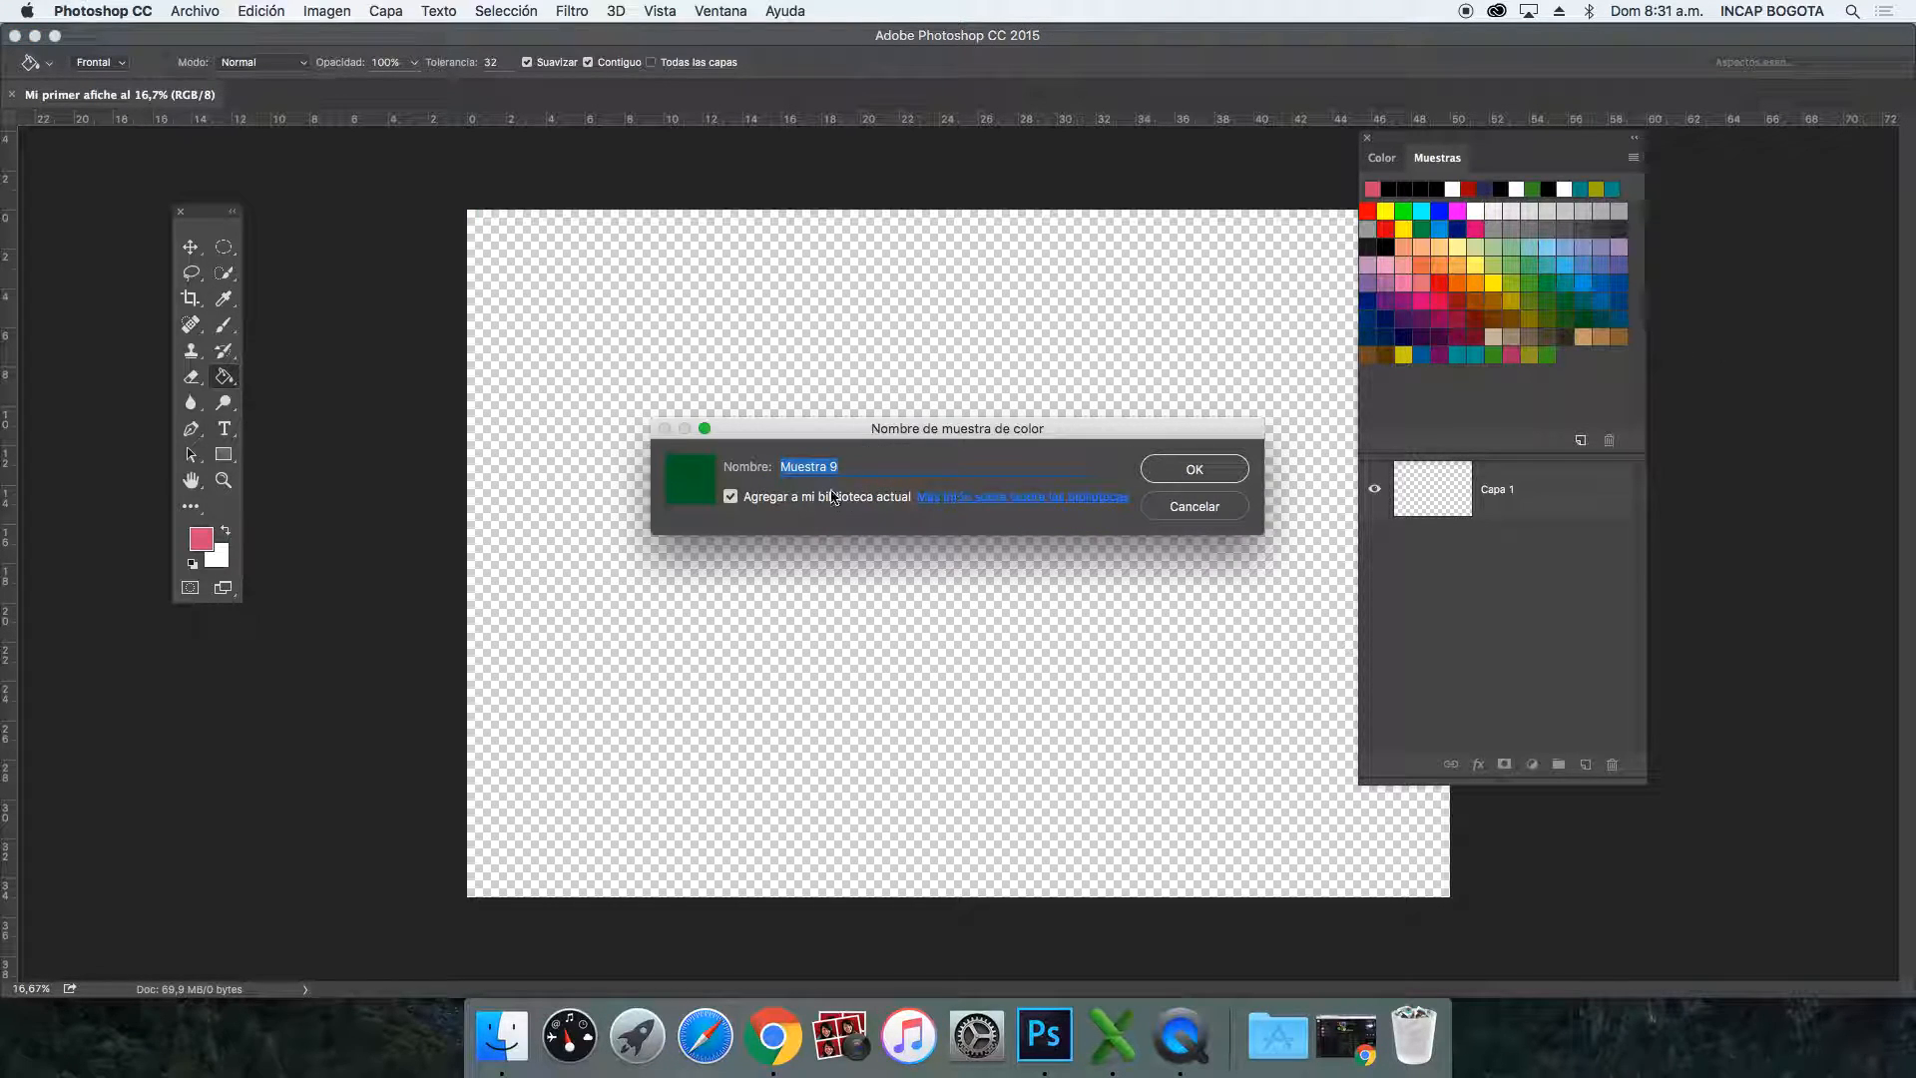
{"action": "left_click", "coordinate": [1194, 470]}
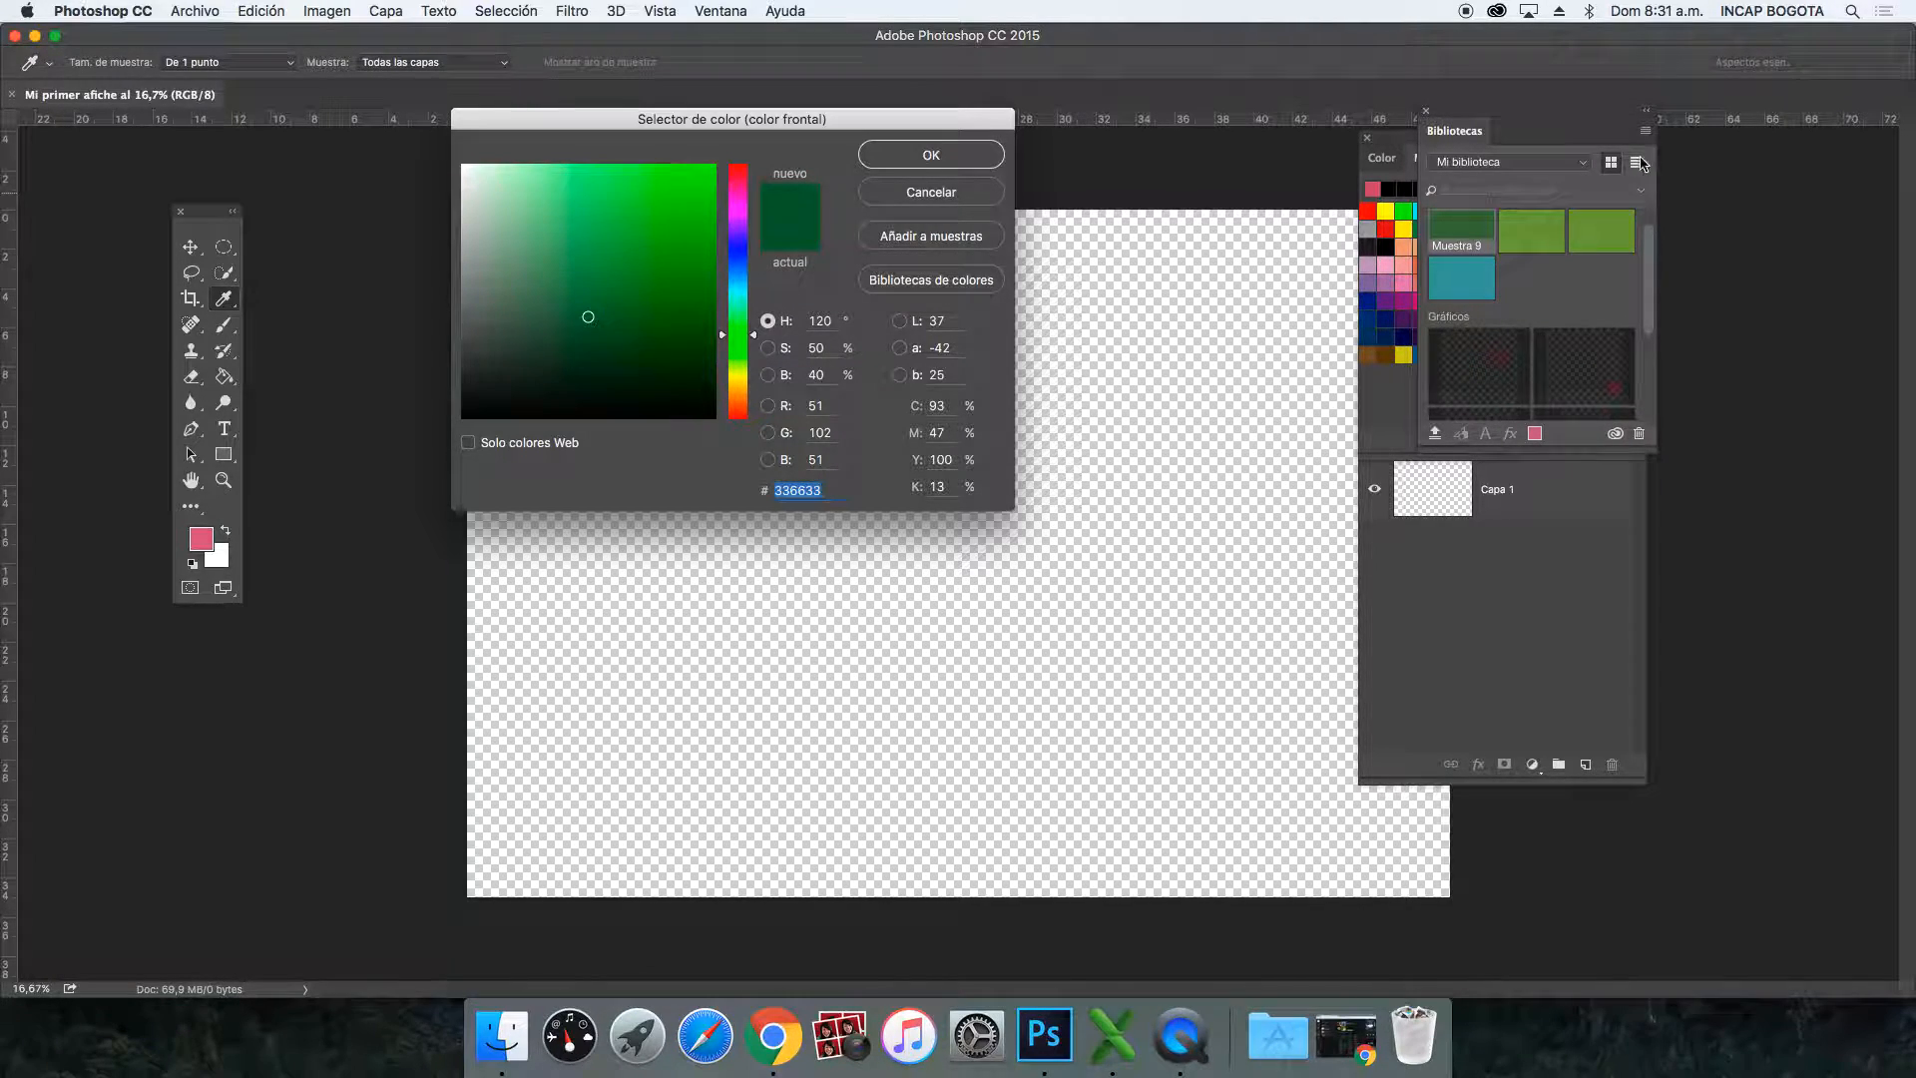
{"action": "left_click", "coordinate": [1426, 112]}
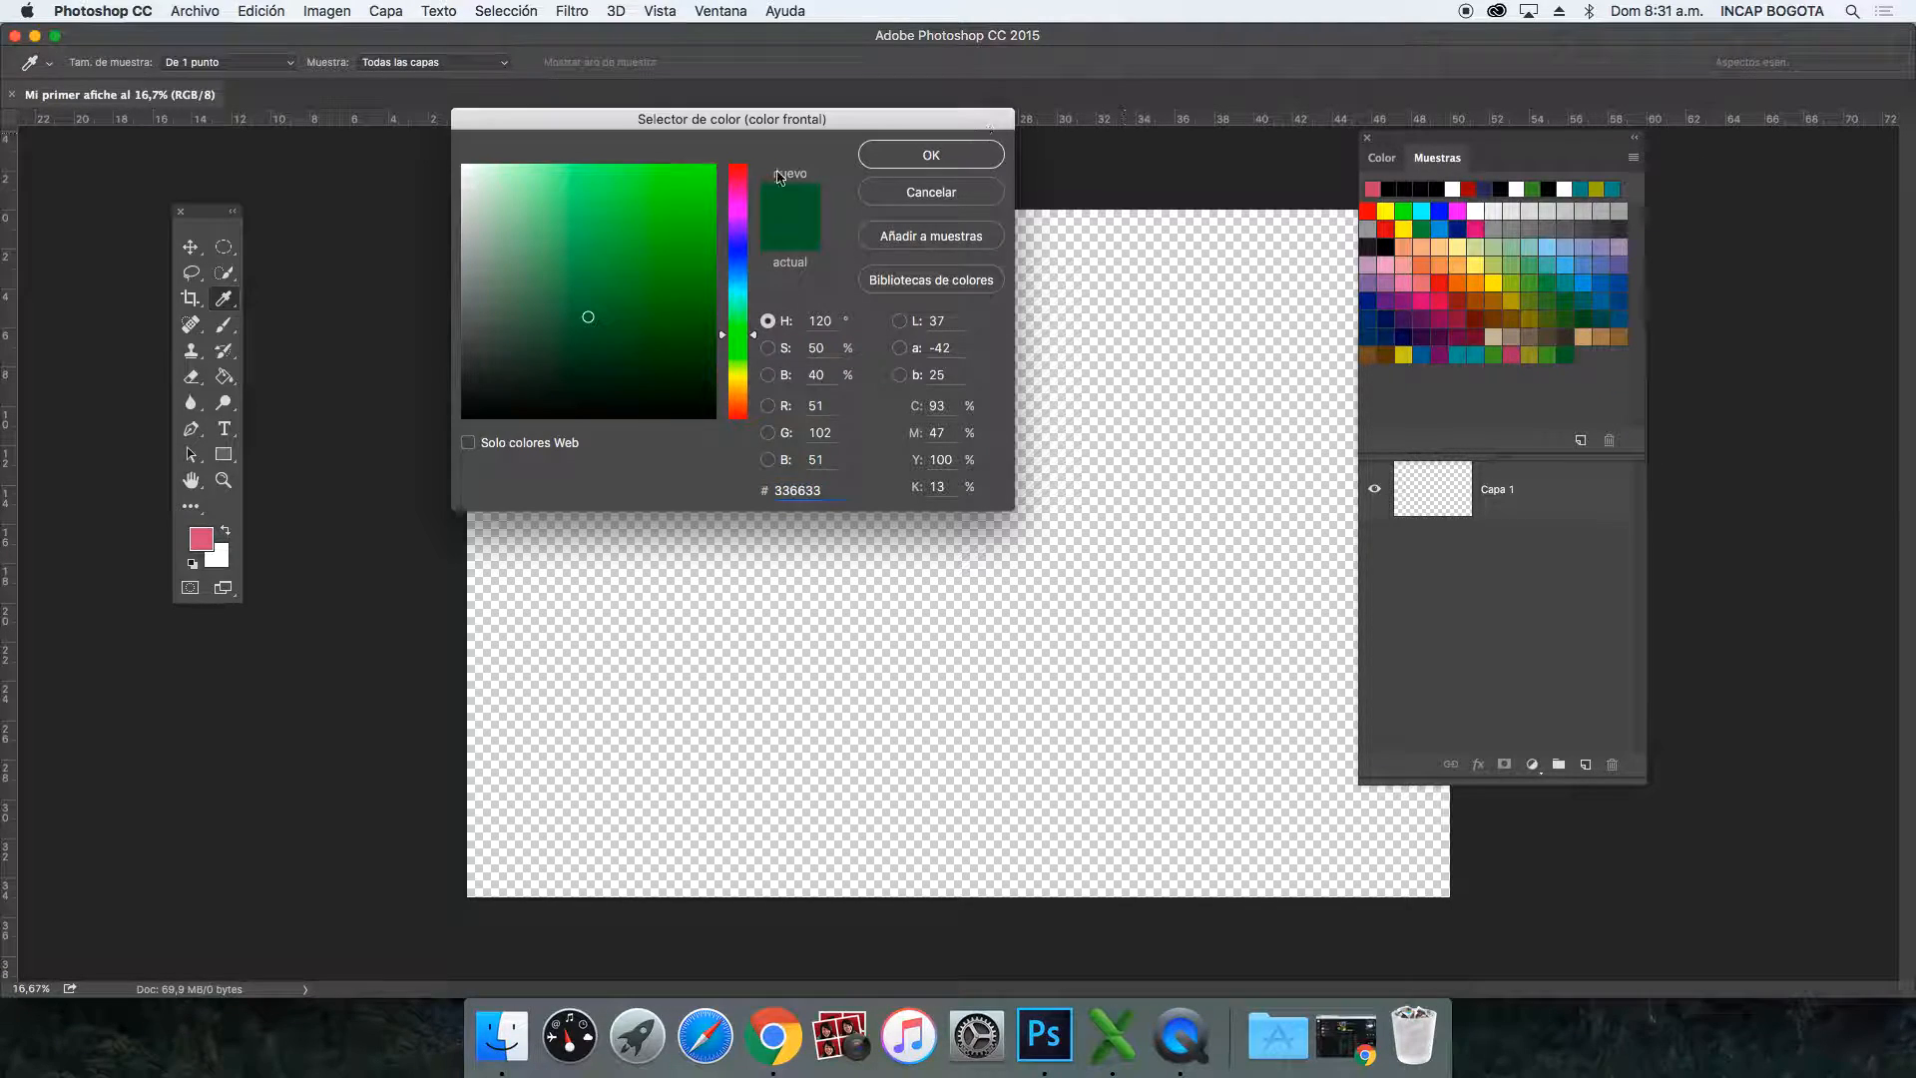
{"action": "left_click", "coordinate": [897, 160]}
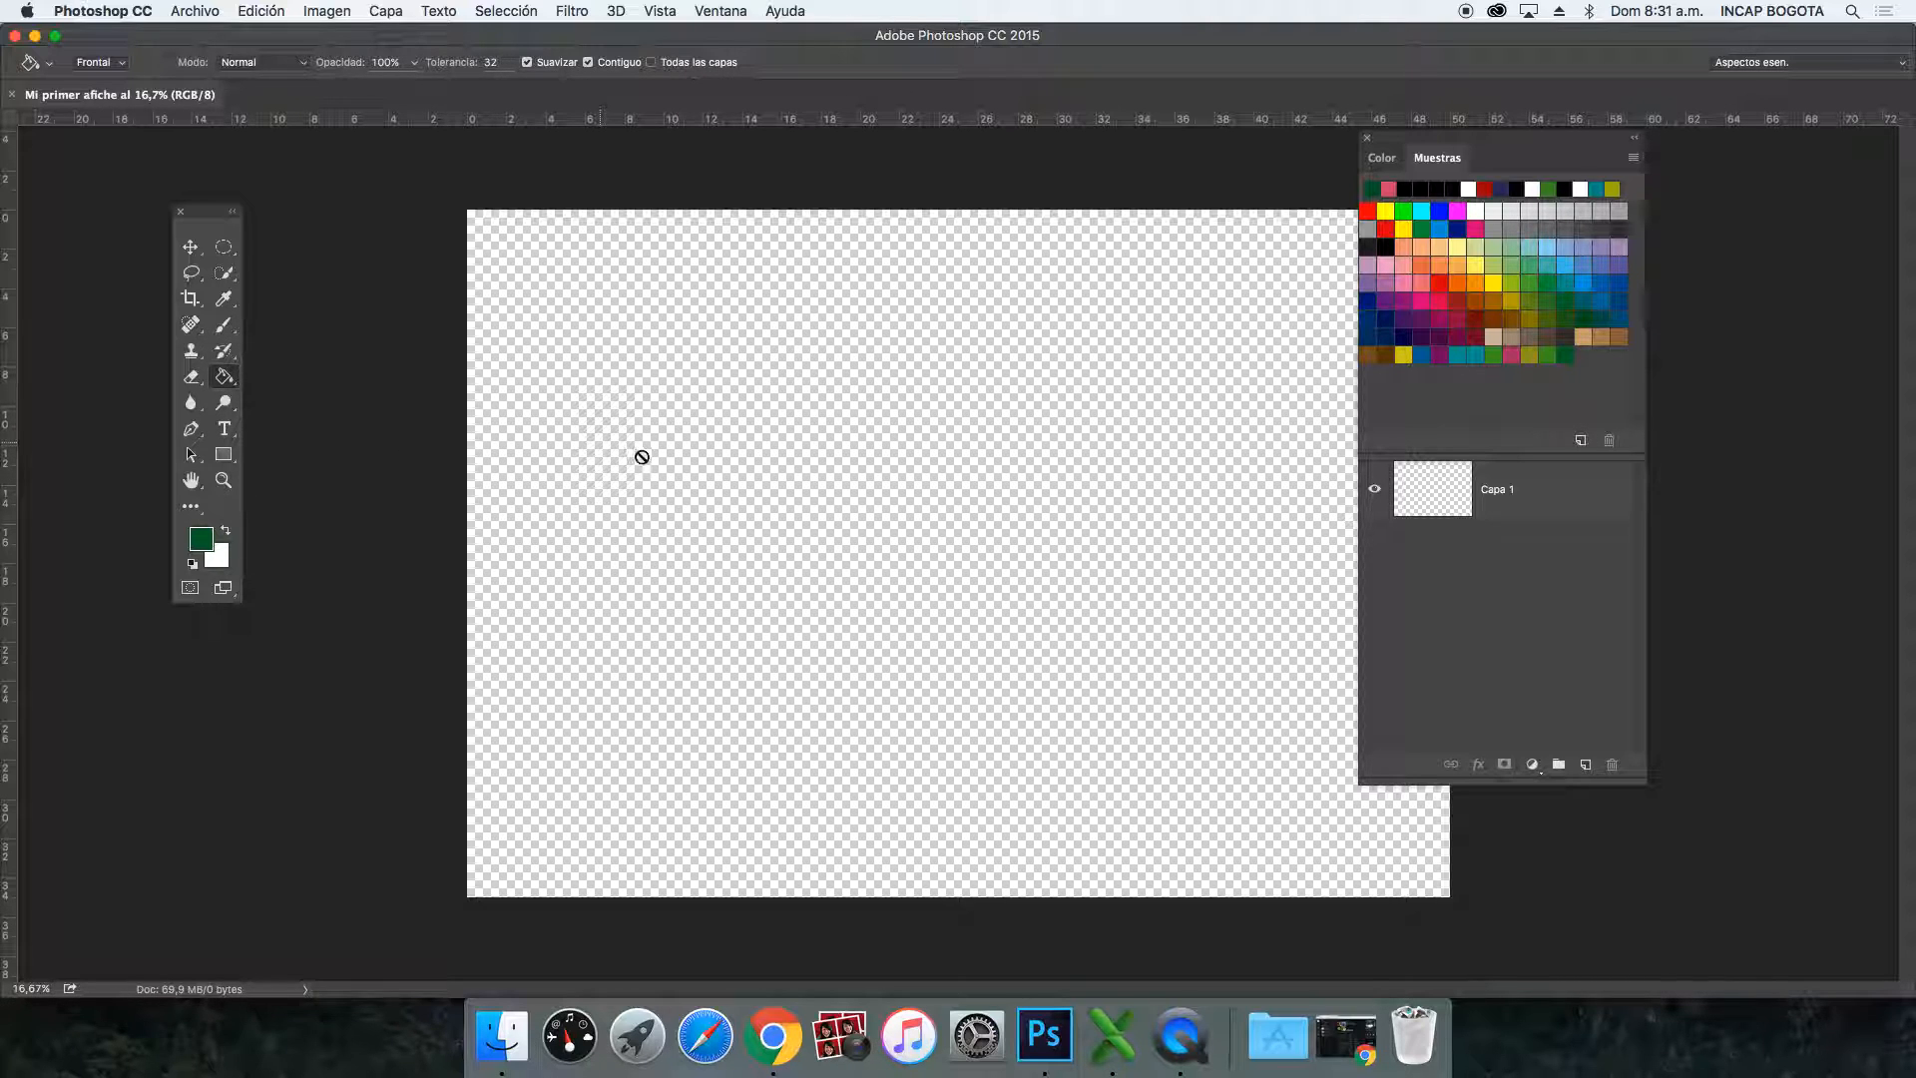
Step: Try to fill the canvas with the dark green foreground colour using the Paint Bucket without a selected layer
{"action": "left_click", "coordinate": [732, 376]}
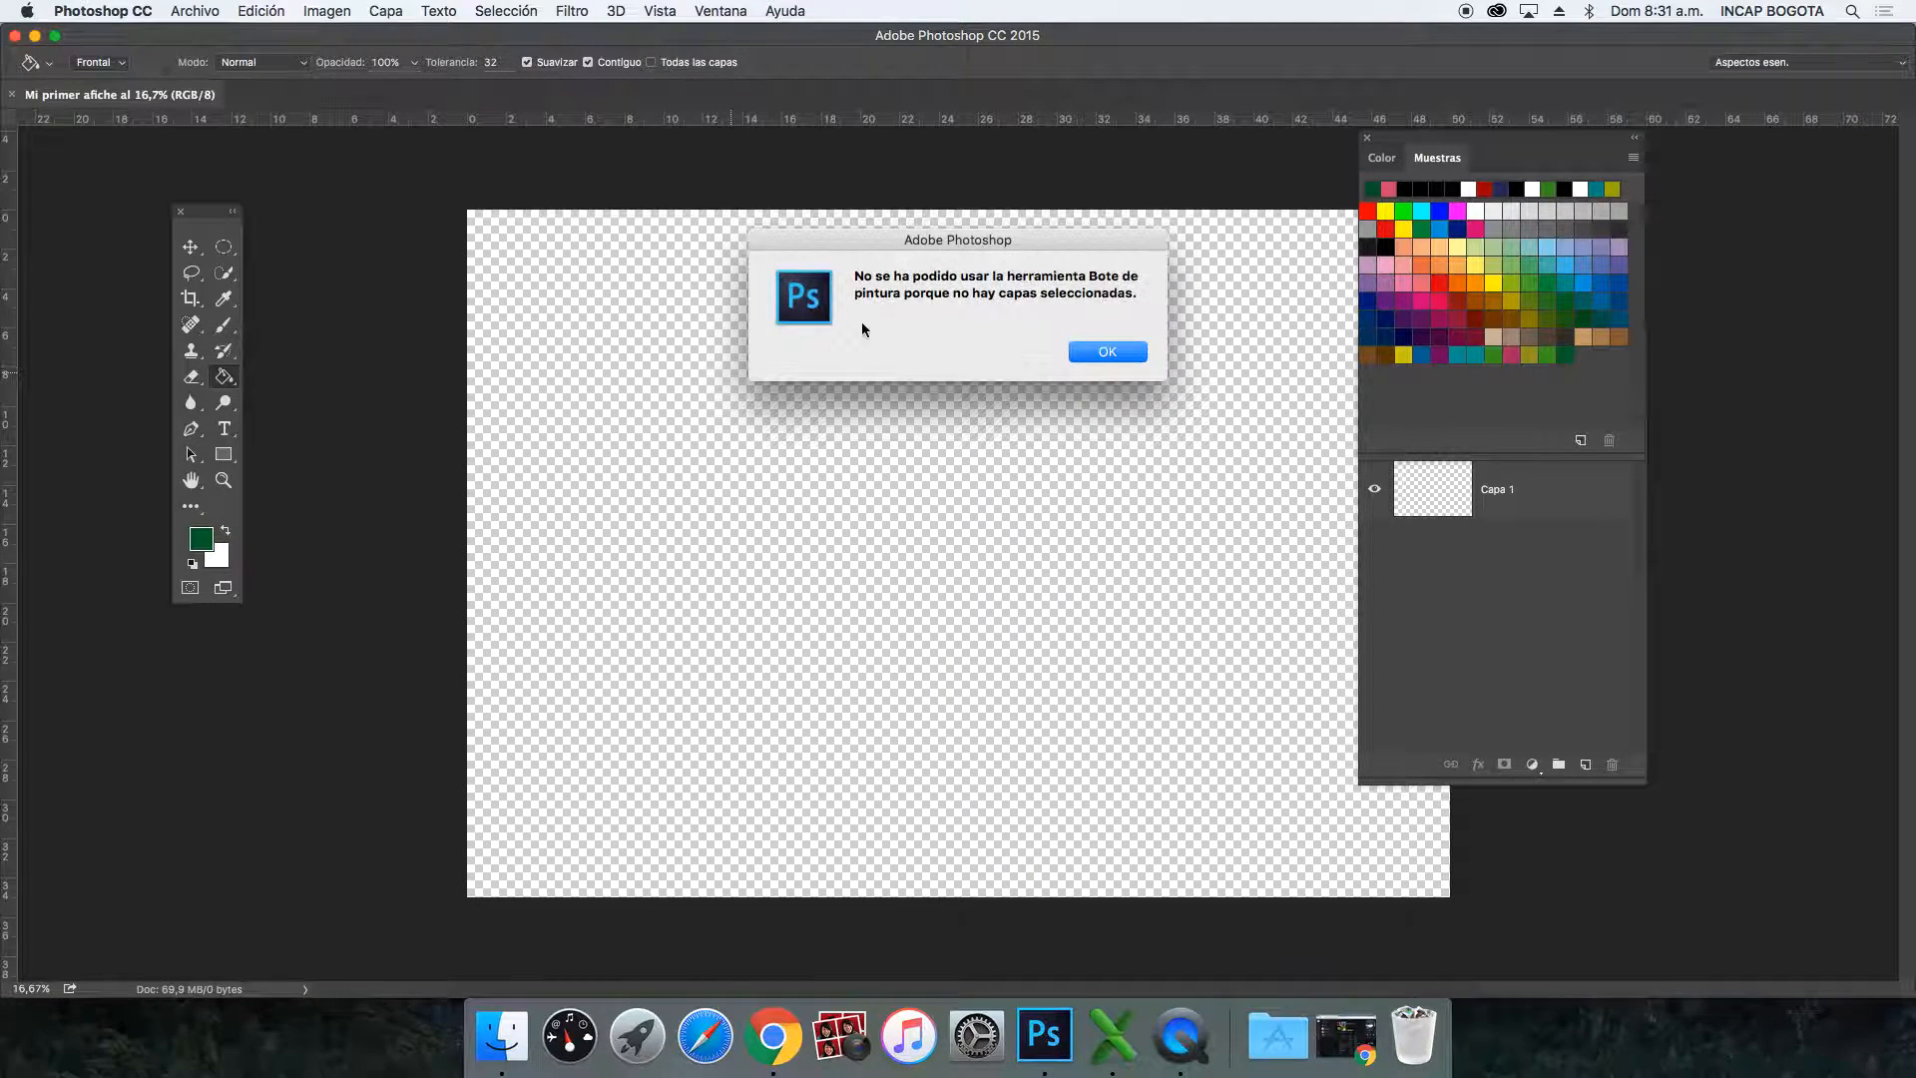
{"action": "left_click_drag", "start_coordinate": [894, 275], "coordinate": [1140, 291]}
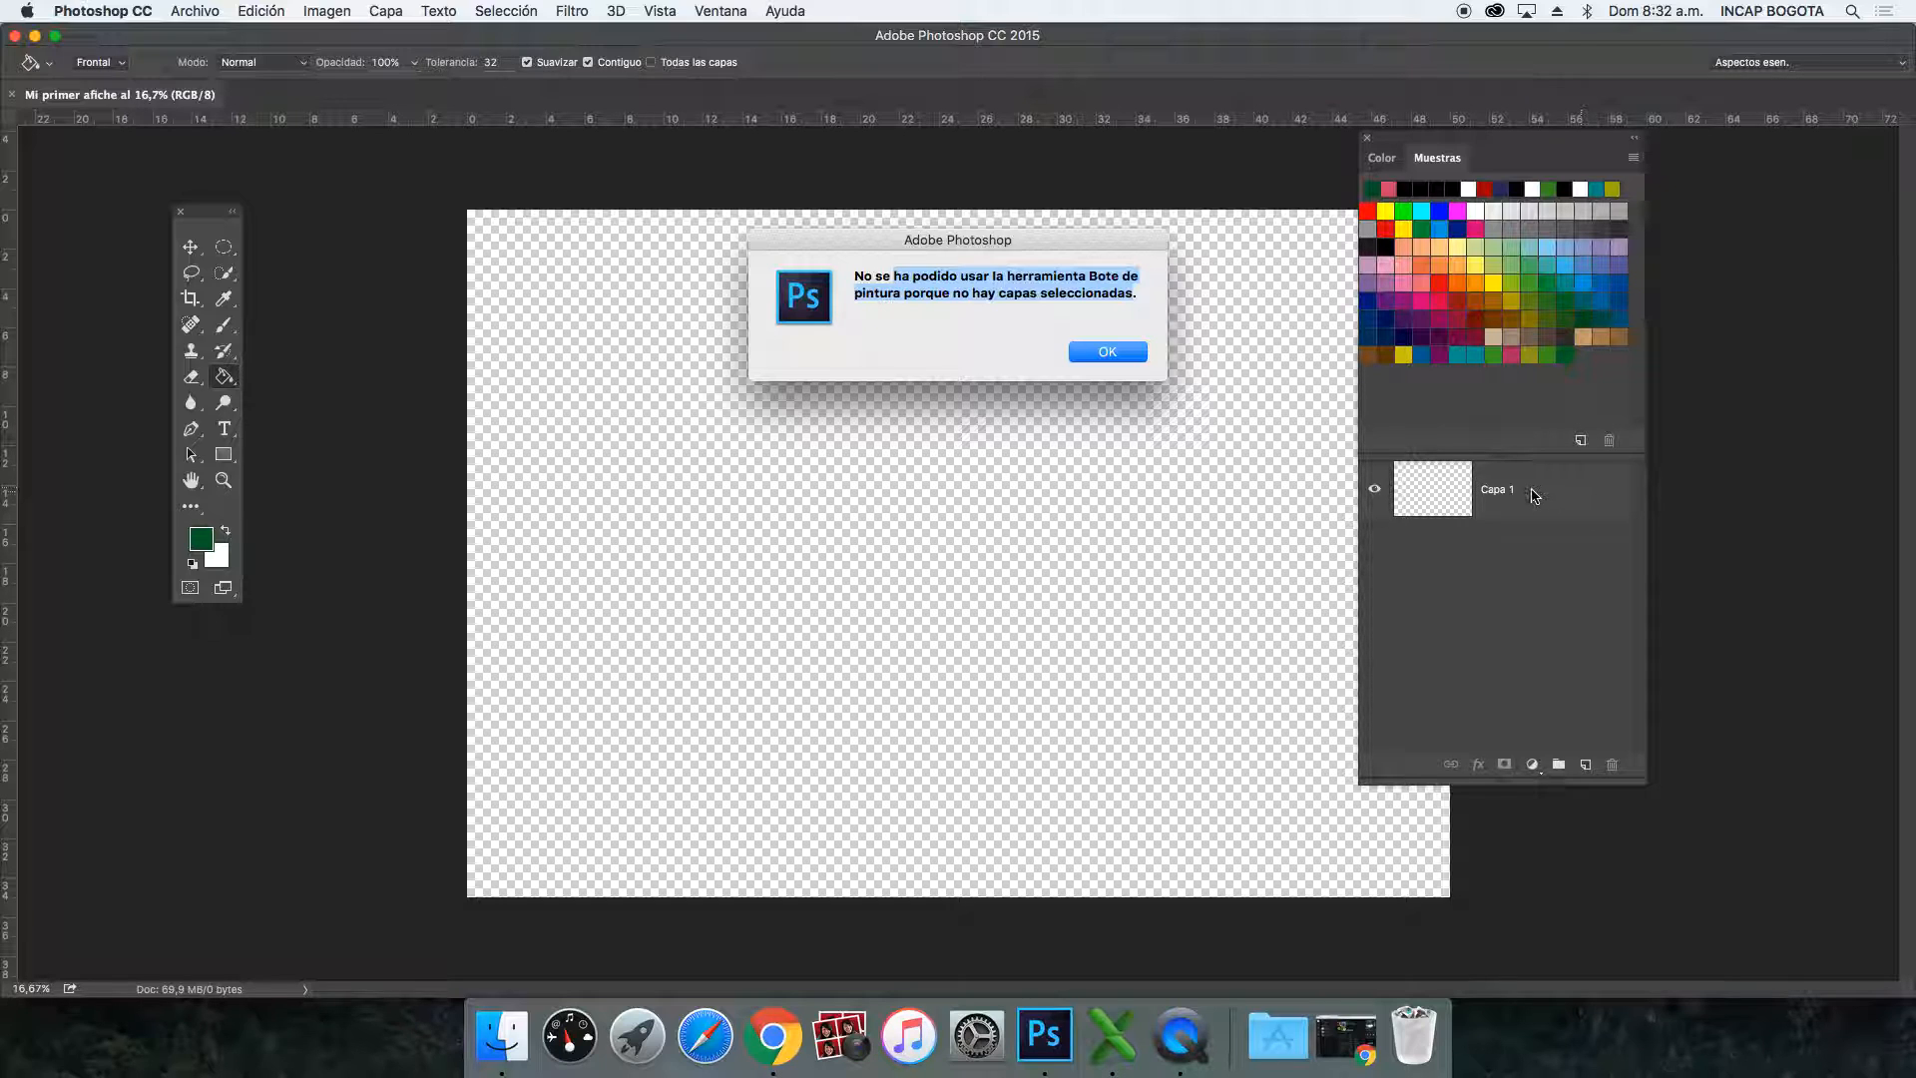
{"action": "left_click", "coordinate": [1090, 353]}
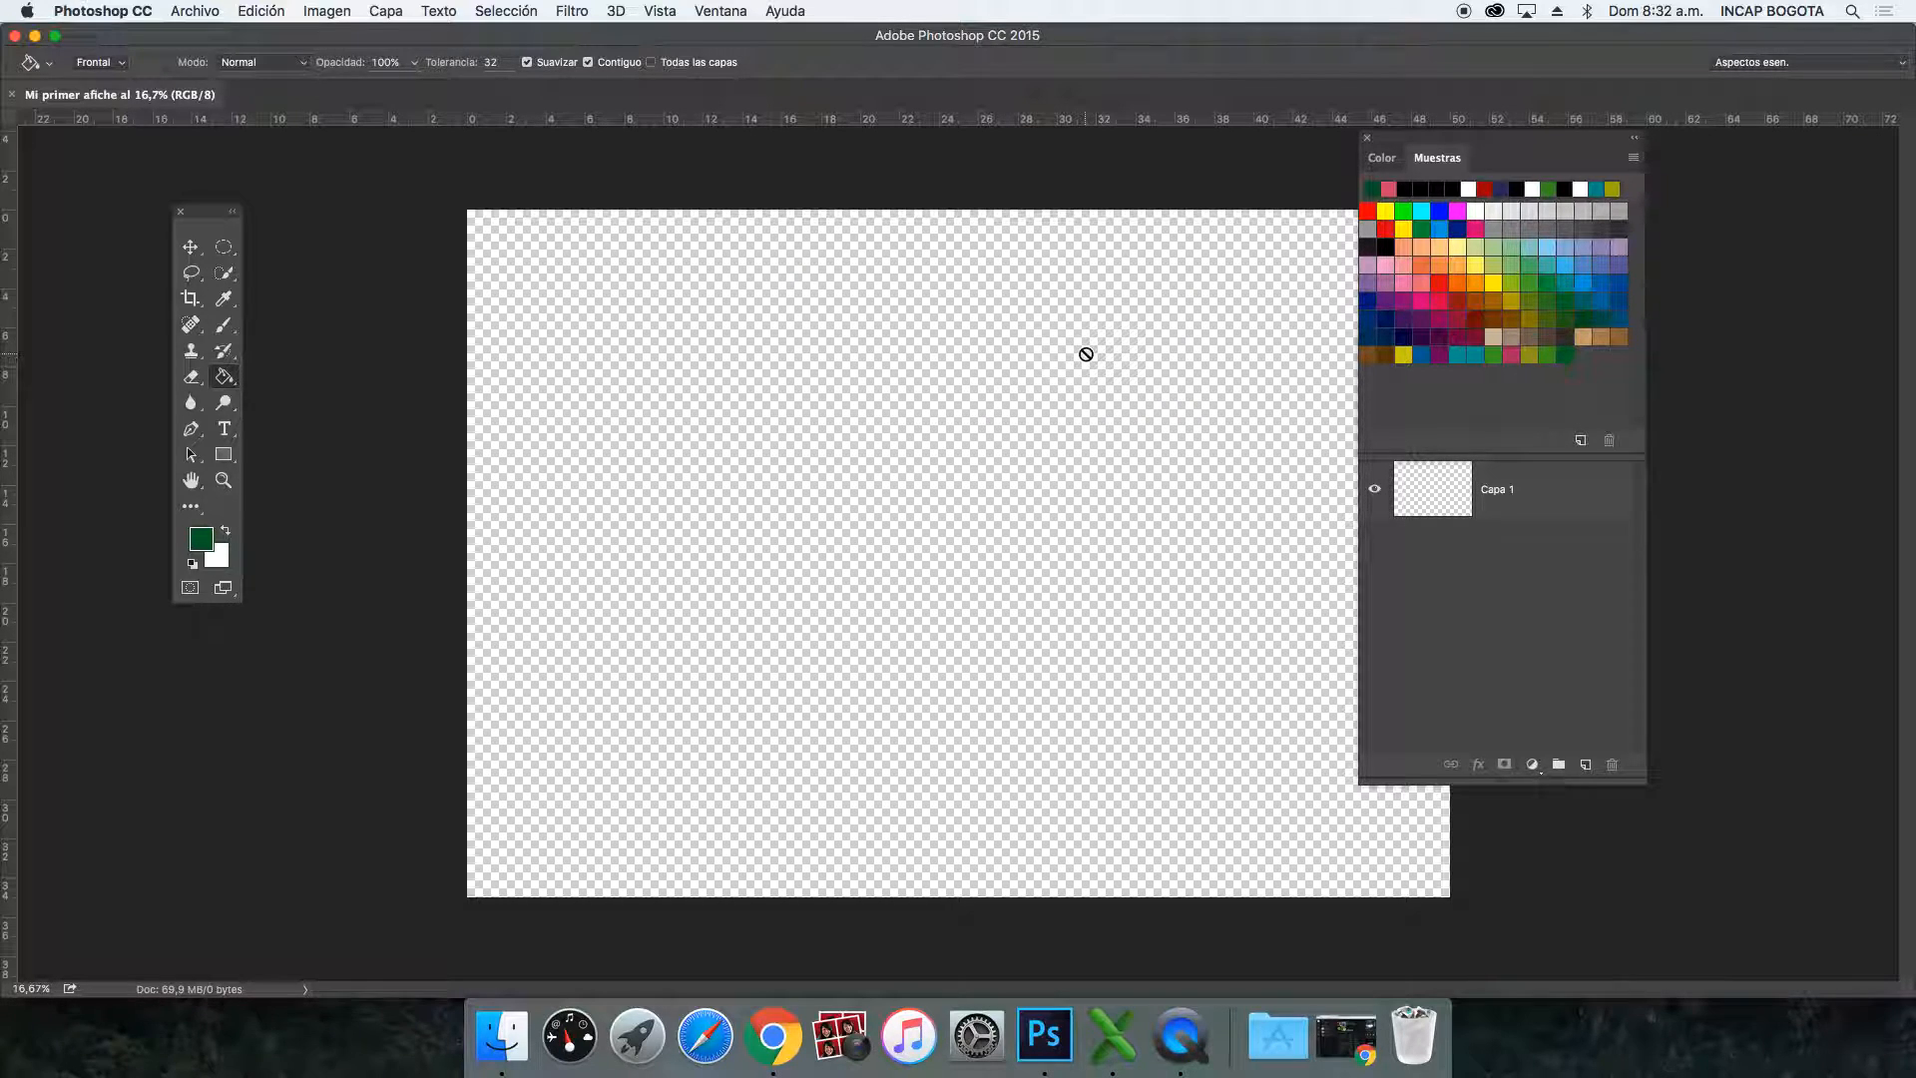
Step: Select the layer Capa 1 and fill the whole canvas with the dark green foreground colour
{"action": "left_click", "coordinate": [1547, 501]}
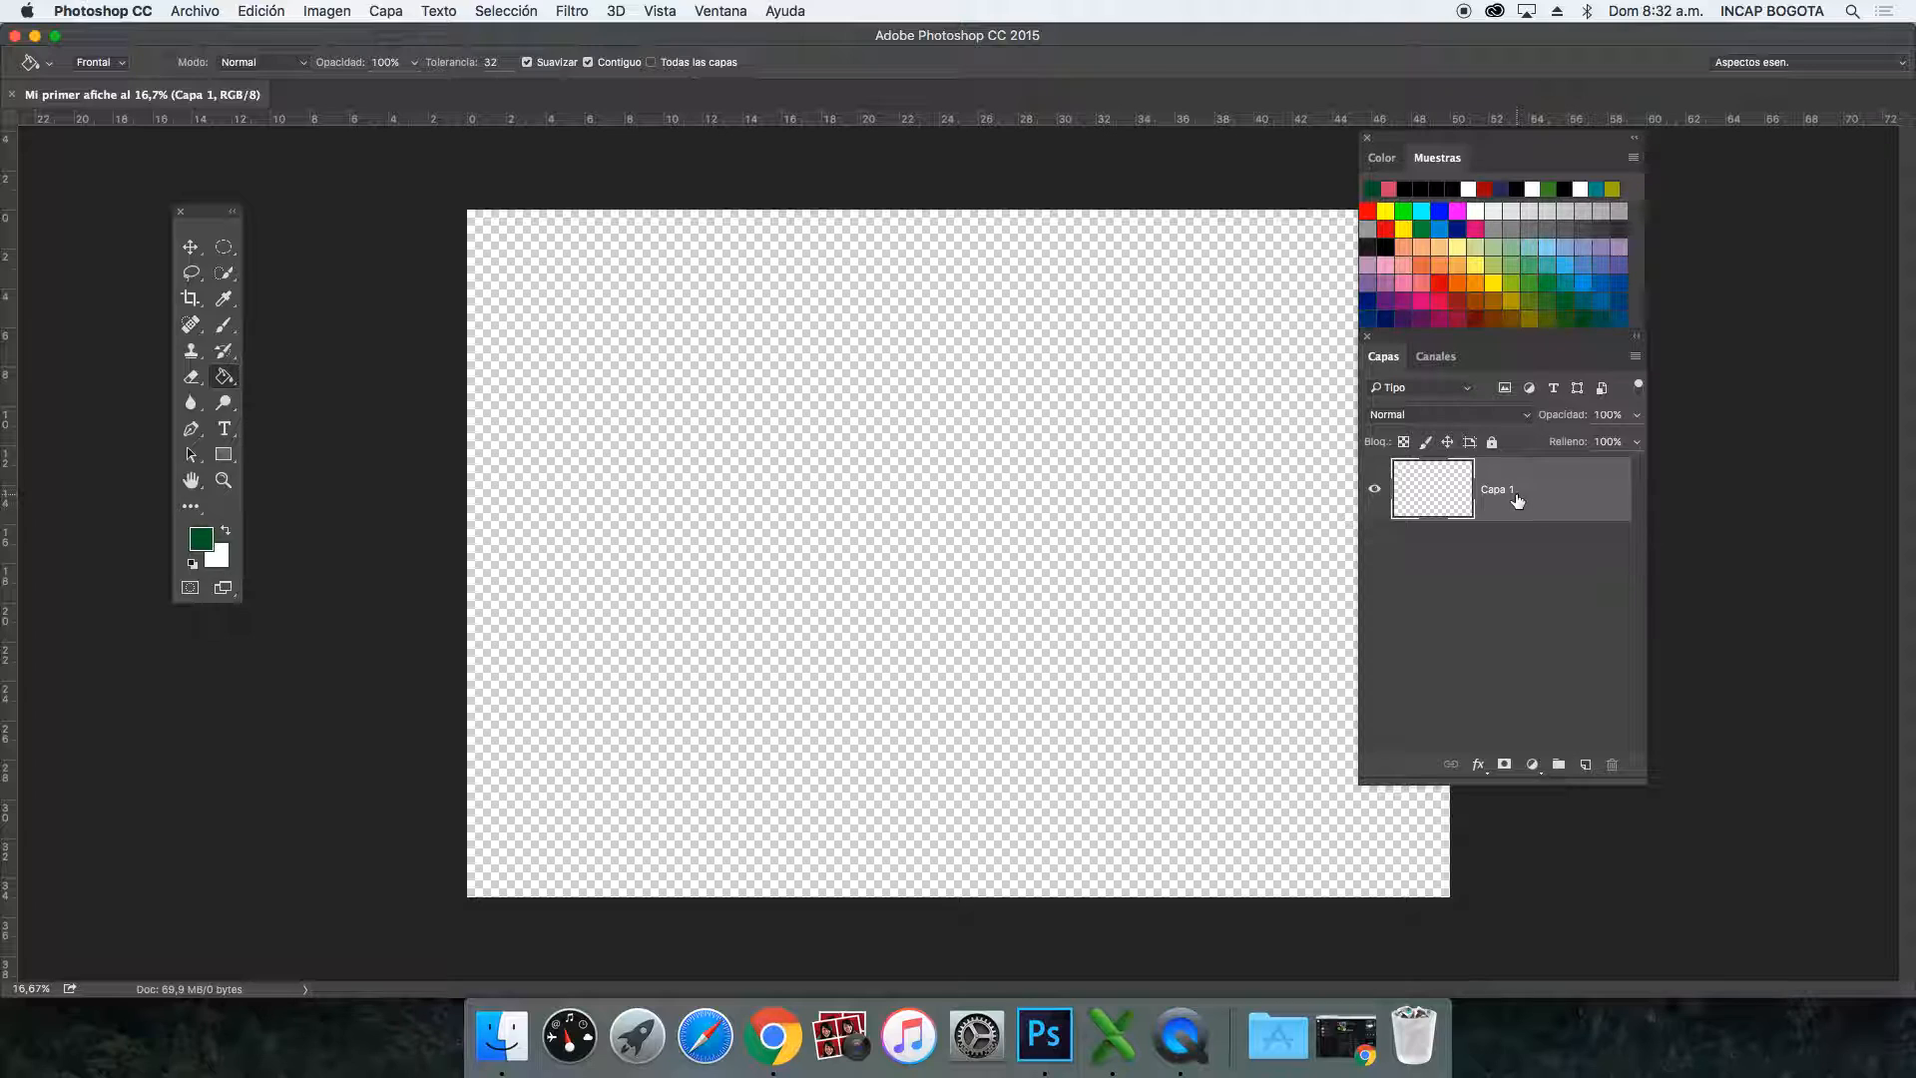
{"action": "left_click", "coordinate": [594, 322]}
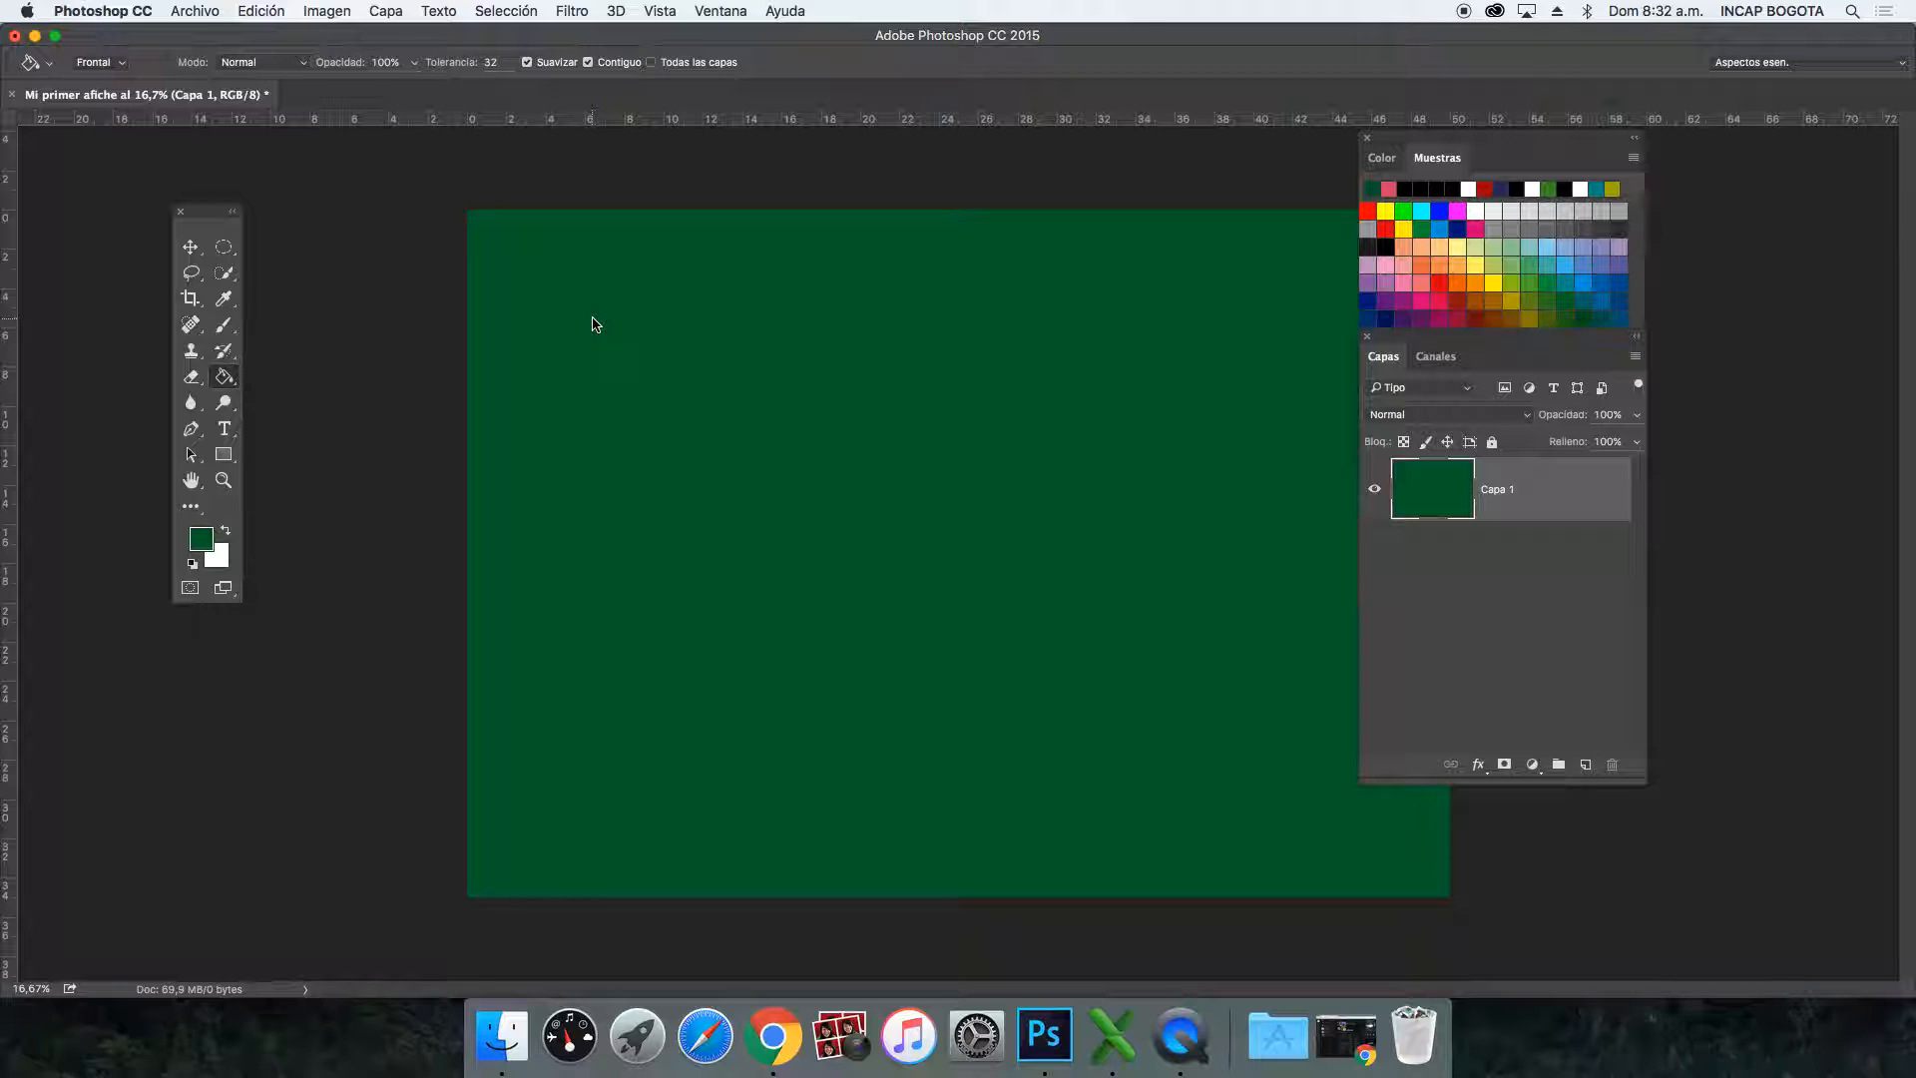
Step: Pick a pinkish red as the background colour, correct it to the web-safe #cc6666, and accept it
{"action": "left_click", "coordinate": [222, 564]}
{"action": "left_click", "coordinate": [739, 175]}
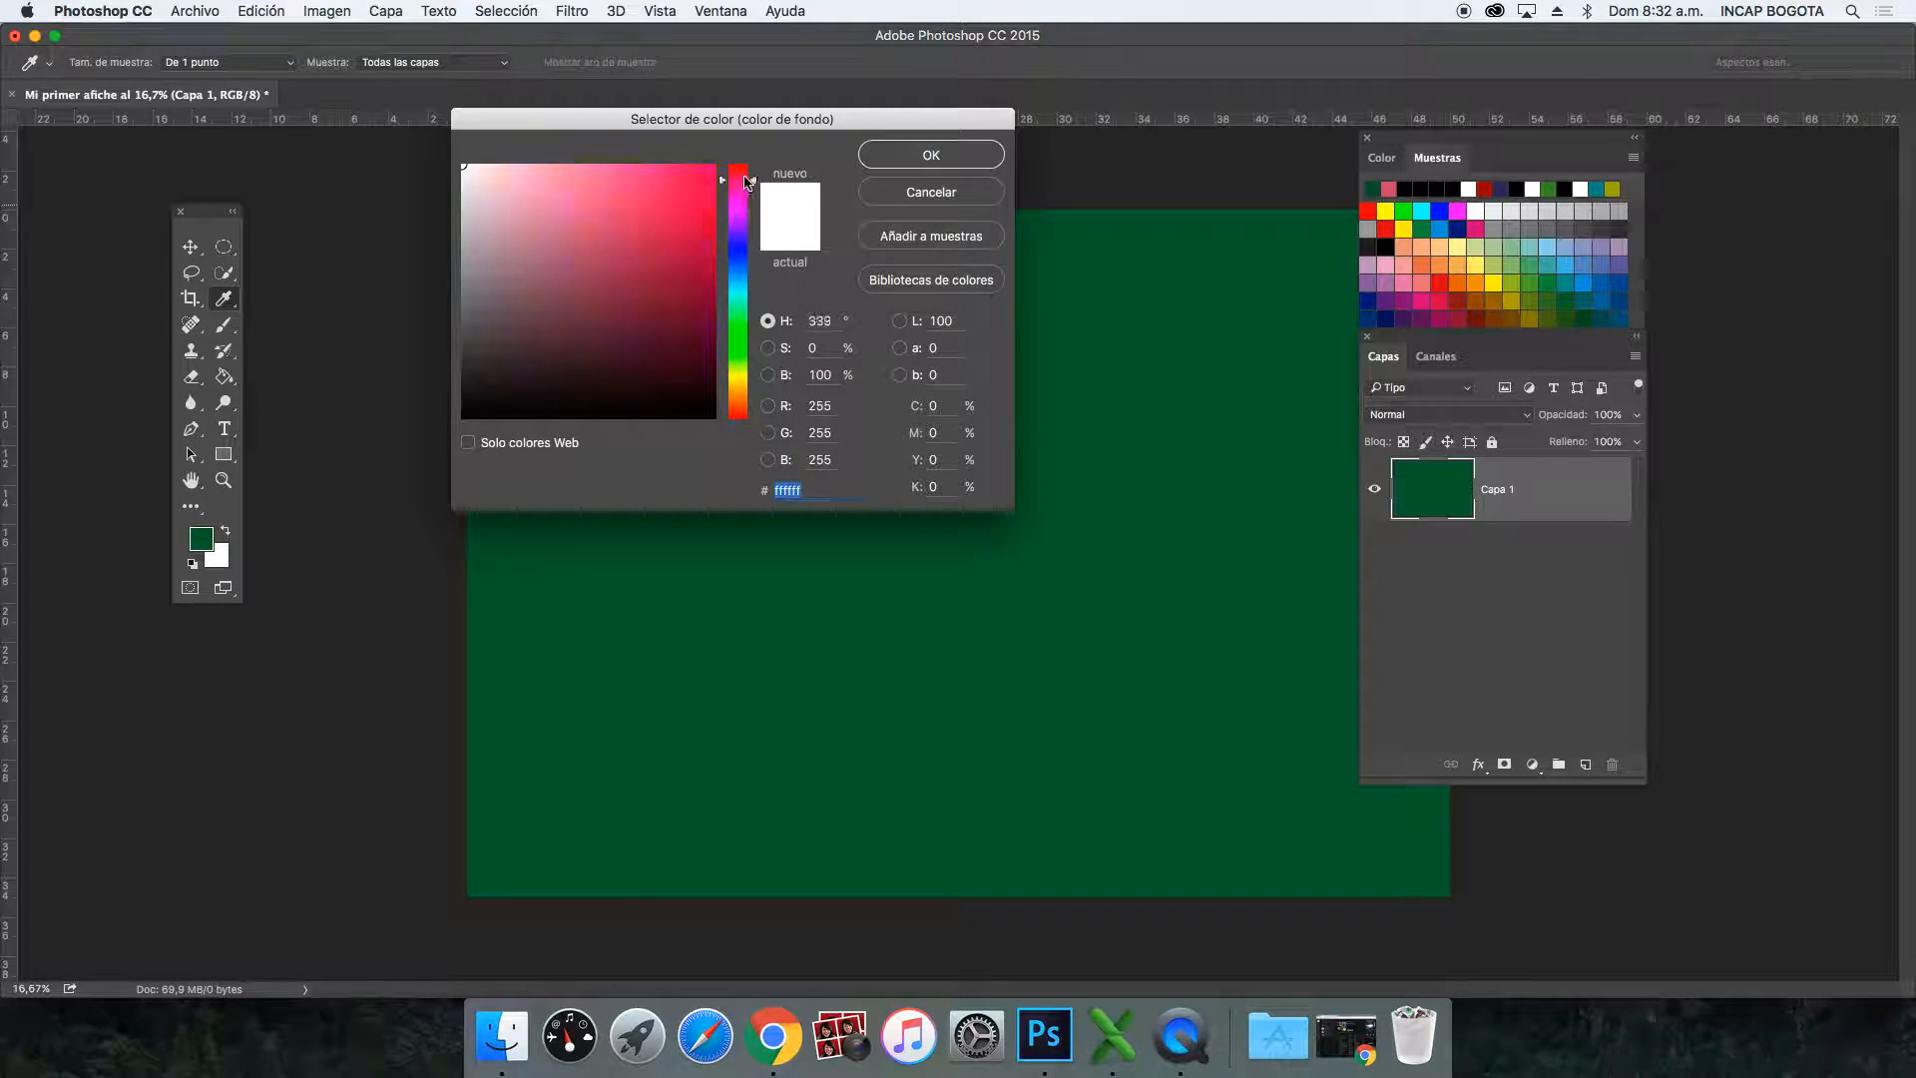
{"action": "left_click_drag", "start_coordinate": [673, 180], "coordinate": [607, 208]}
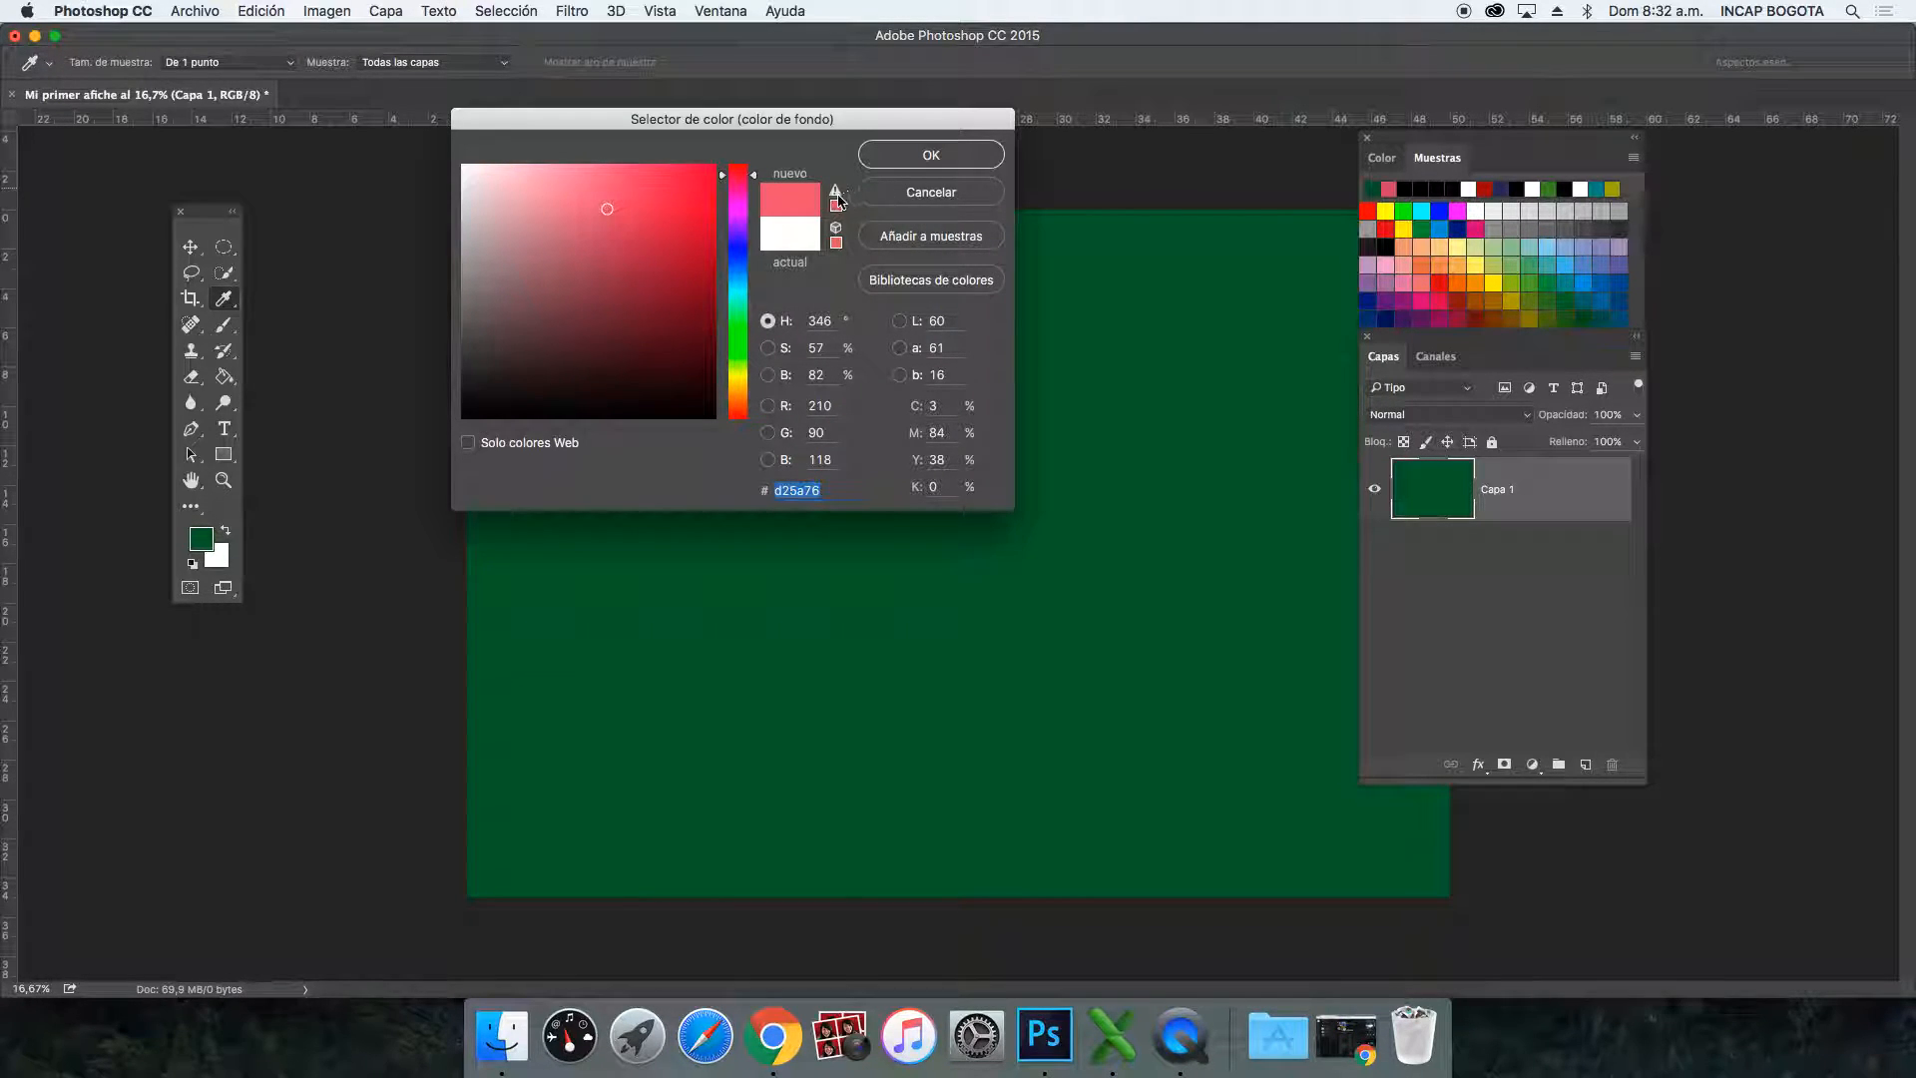
{"action": "left_click", "coordinate": [836, 232]}
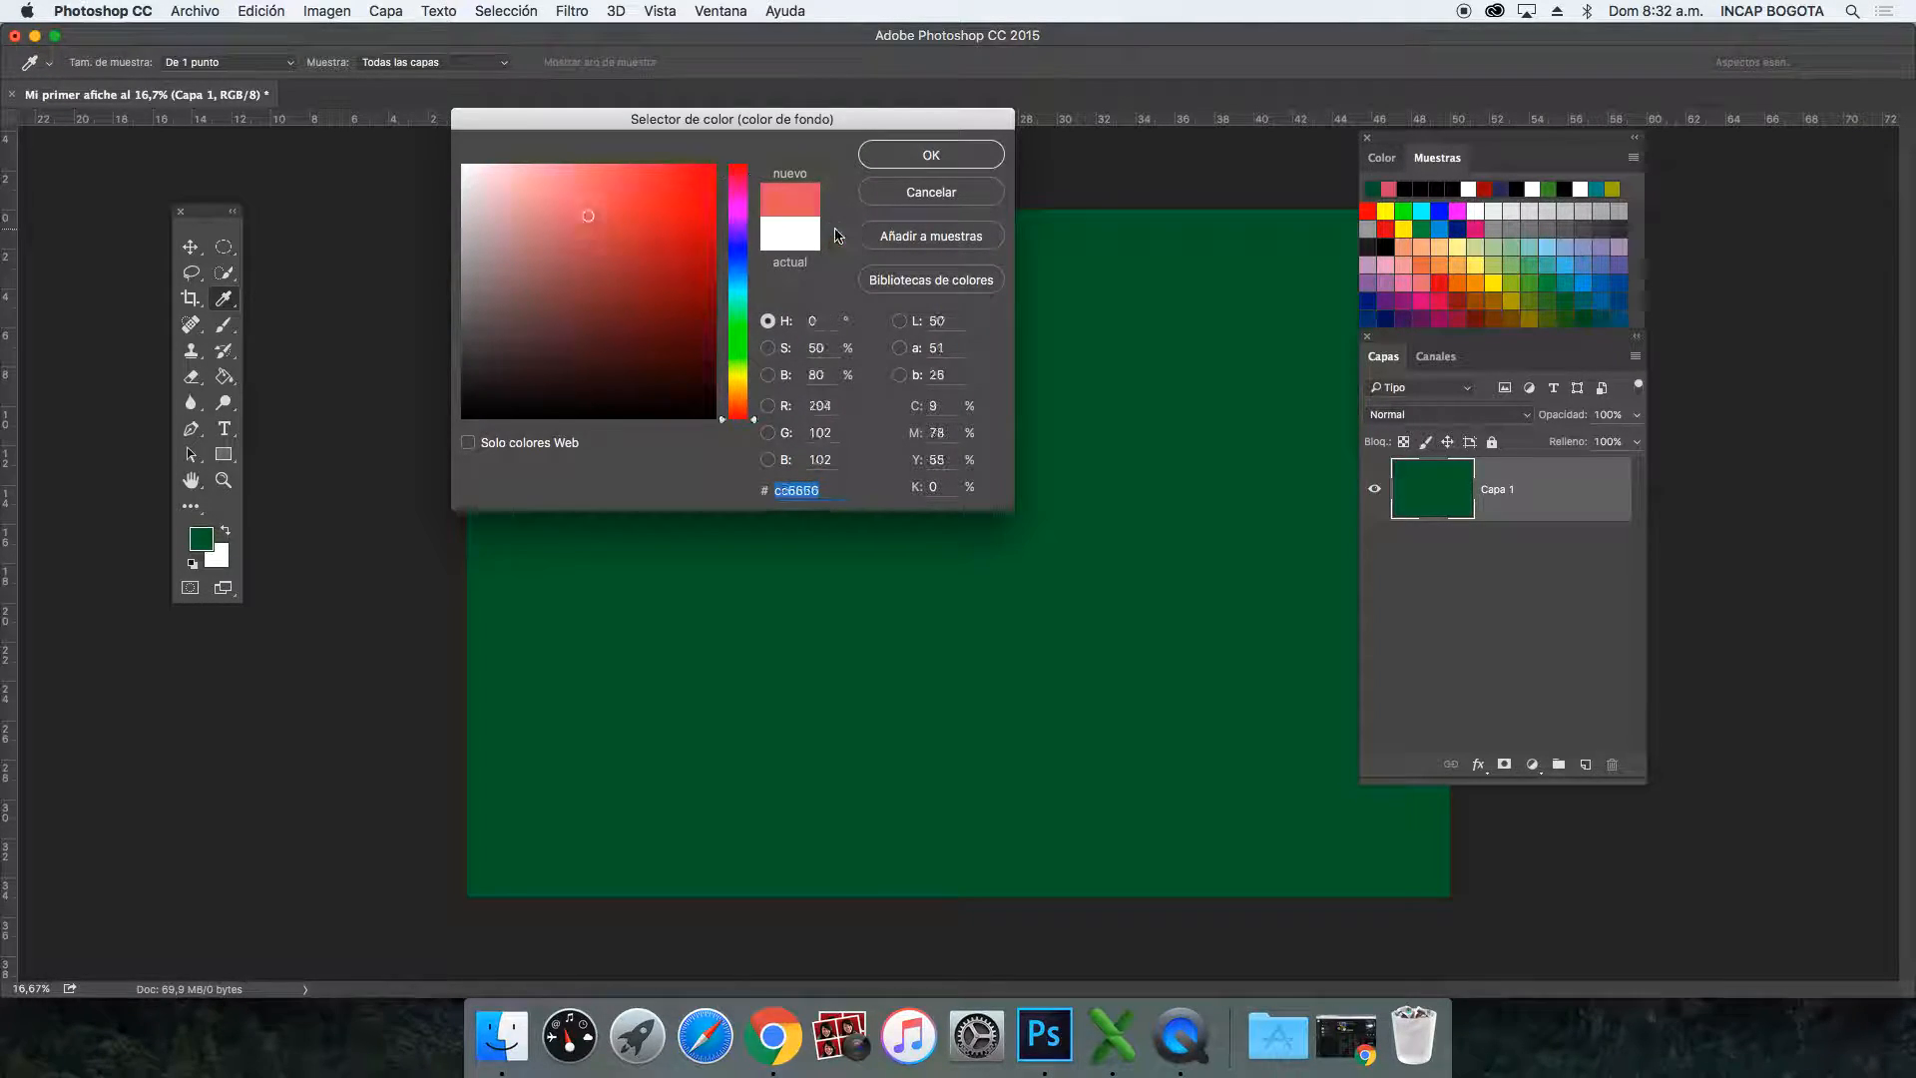
{"action": "left_click", "coordinate": [931, 154]}
Step: With the Paint Bucket, fill Capa 1 in coral, dark green and coral again by swapping the foreground and background colours
{"action": "key", "text": "g"}
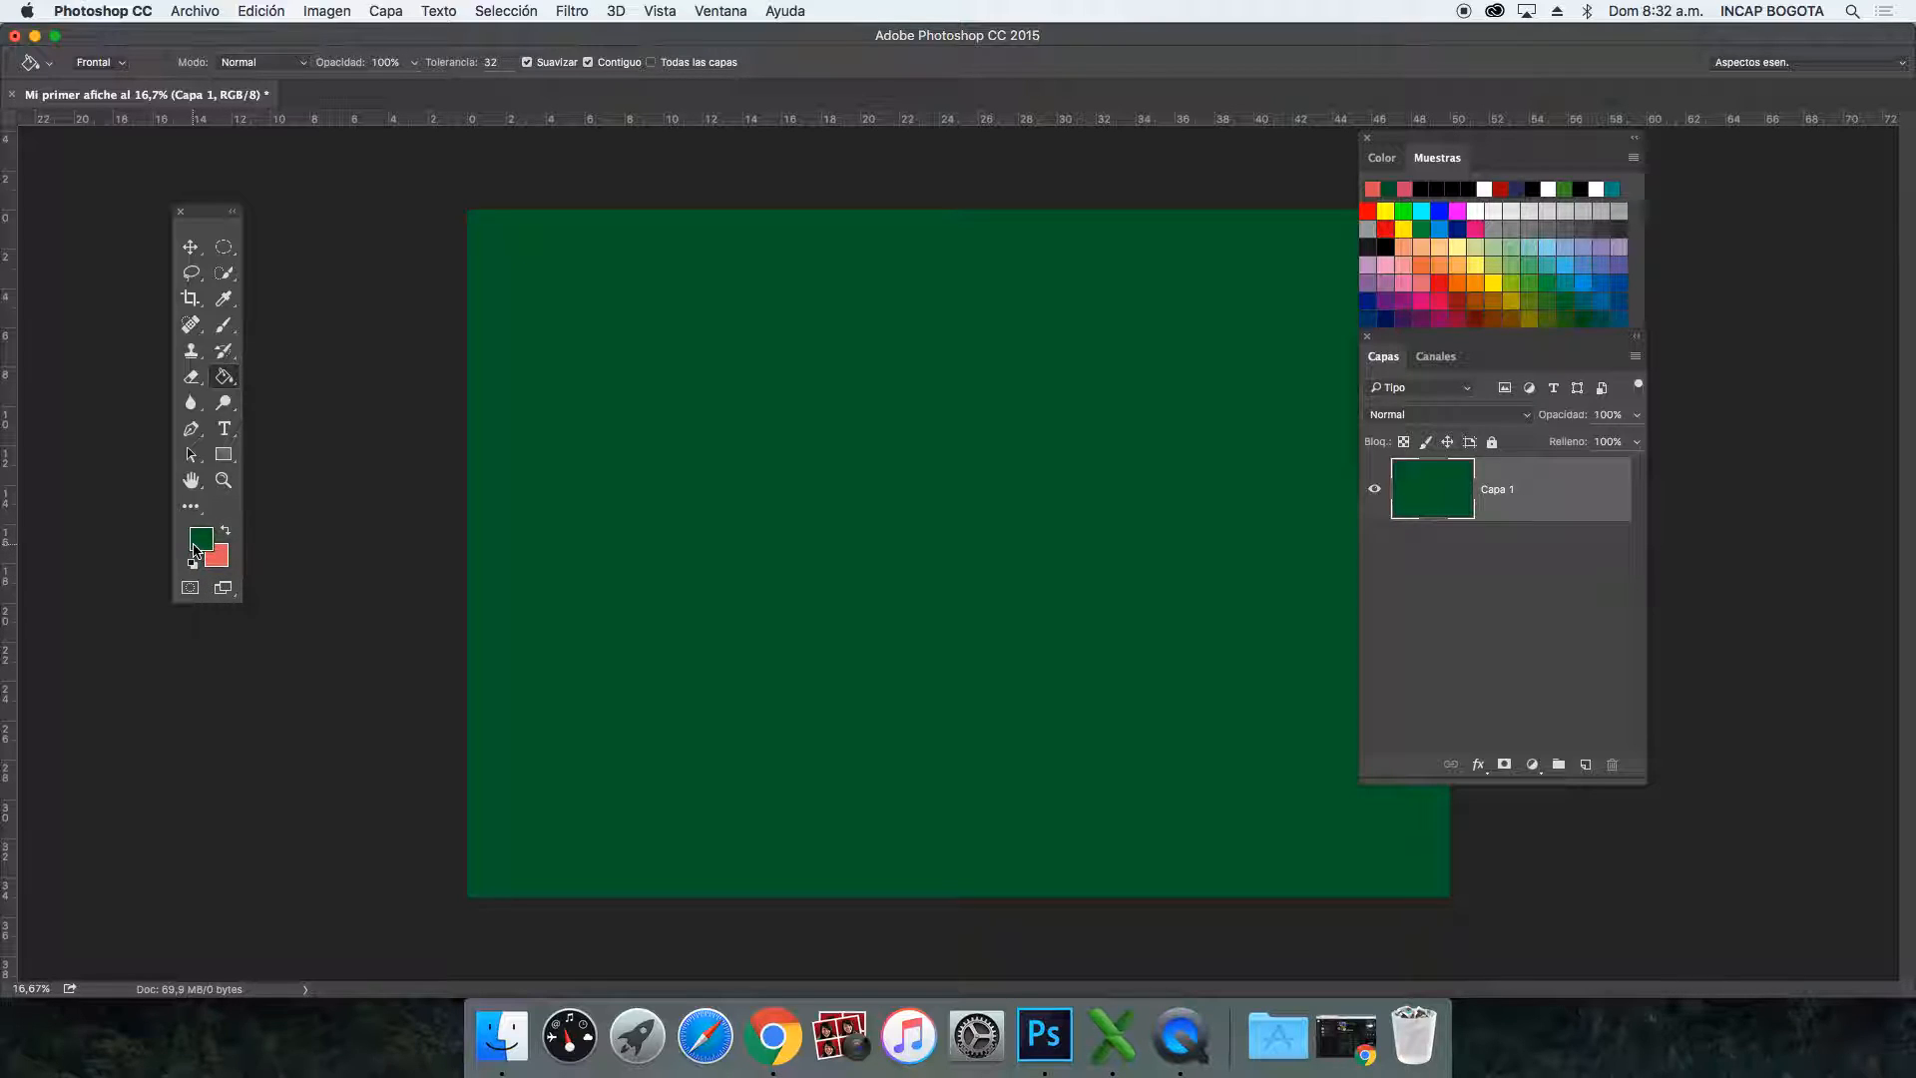
{"action": "key", "text": "x"}
{"action": "left_click", "coordinate": [677, 341]}
{"action": "key", "text": "x"}
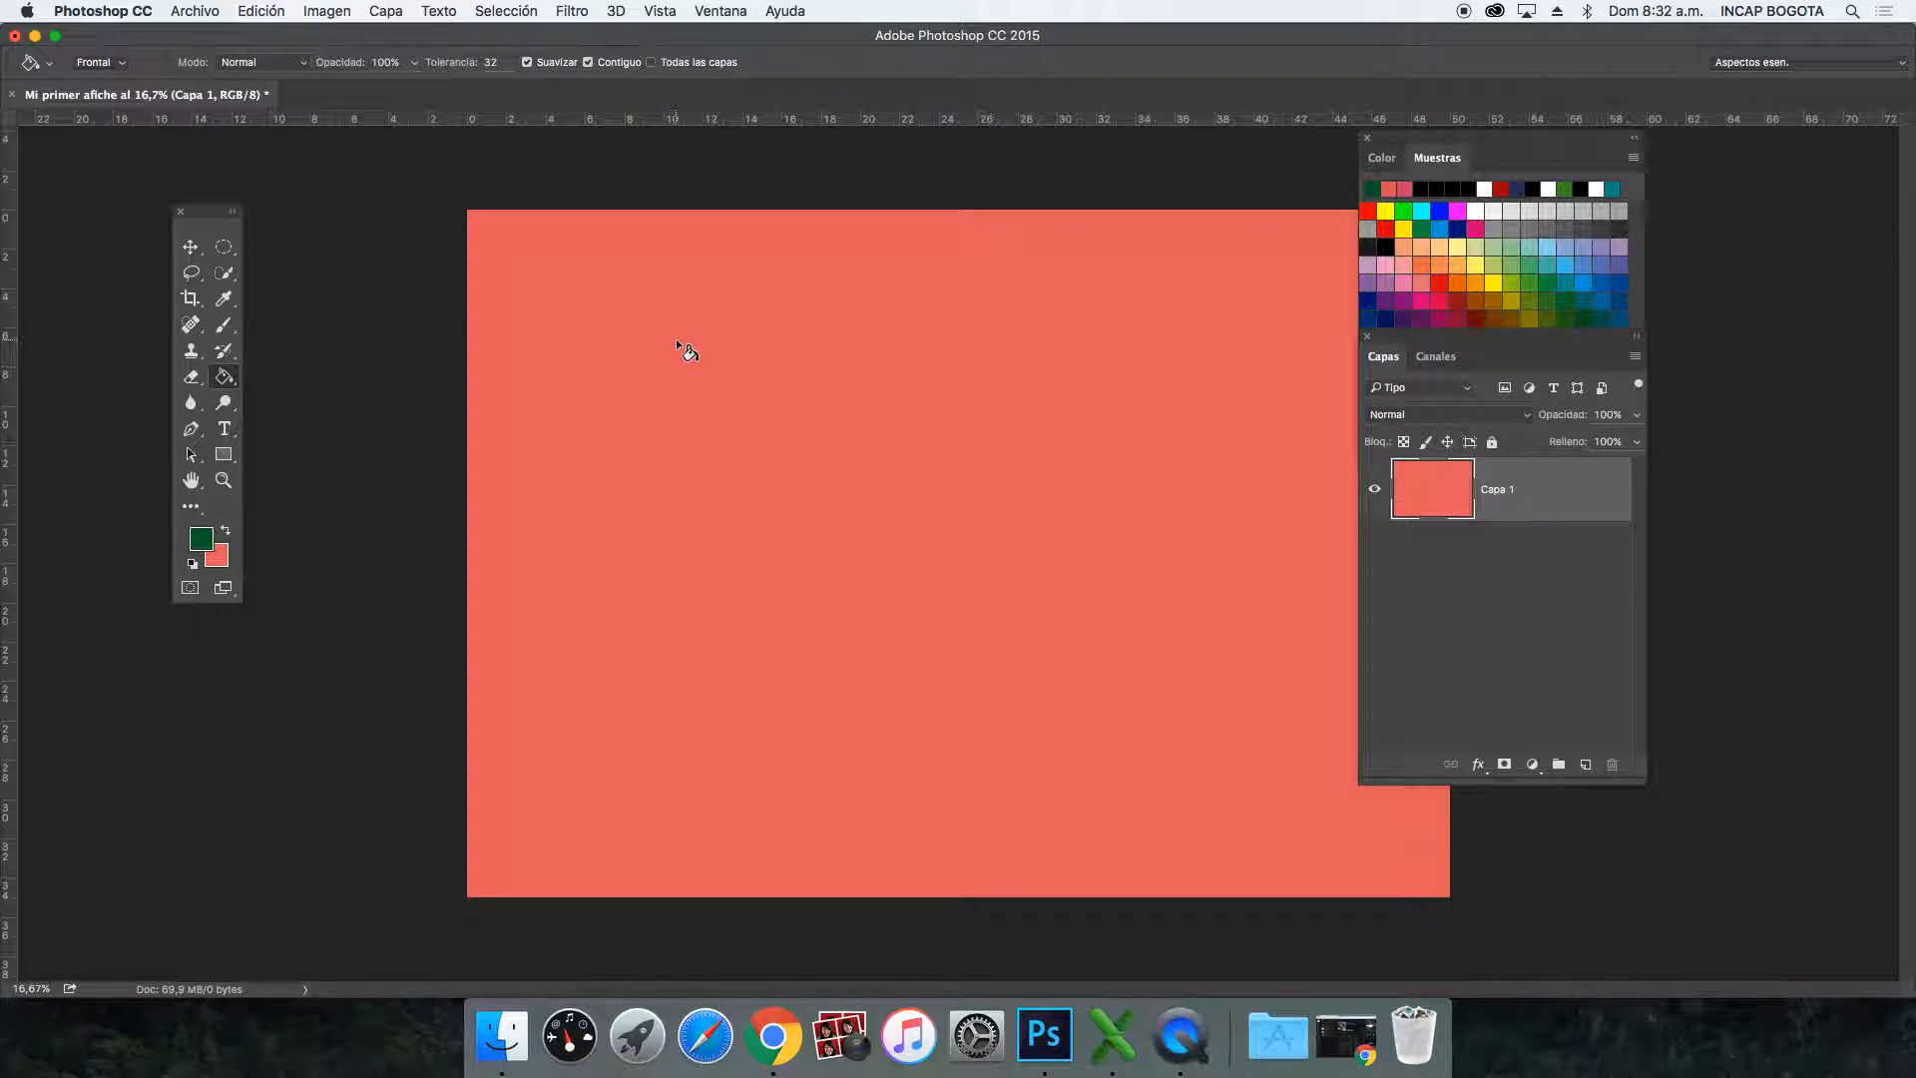
{"action": "left_click", "coordinate": [677, 343]}
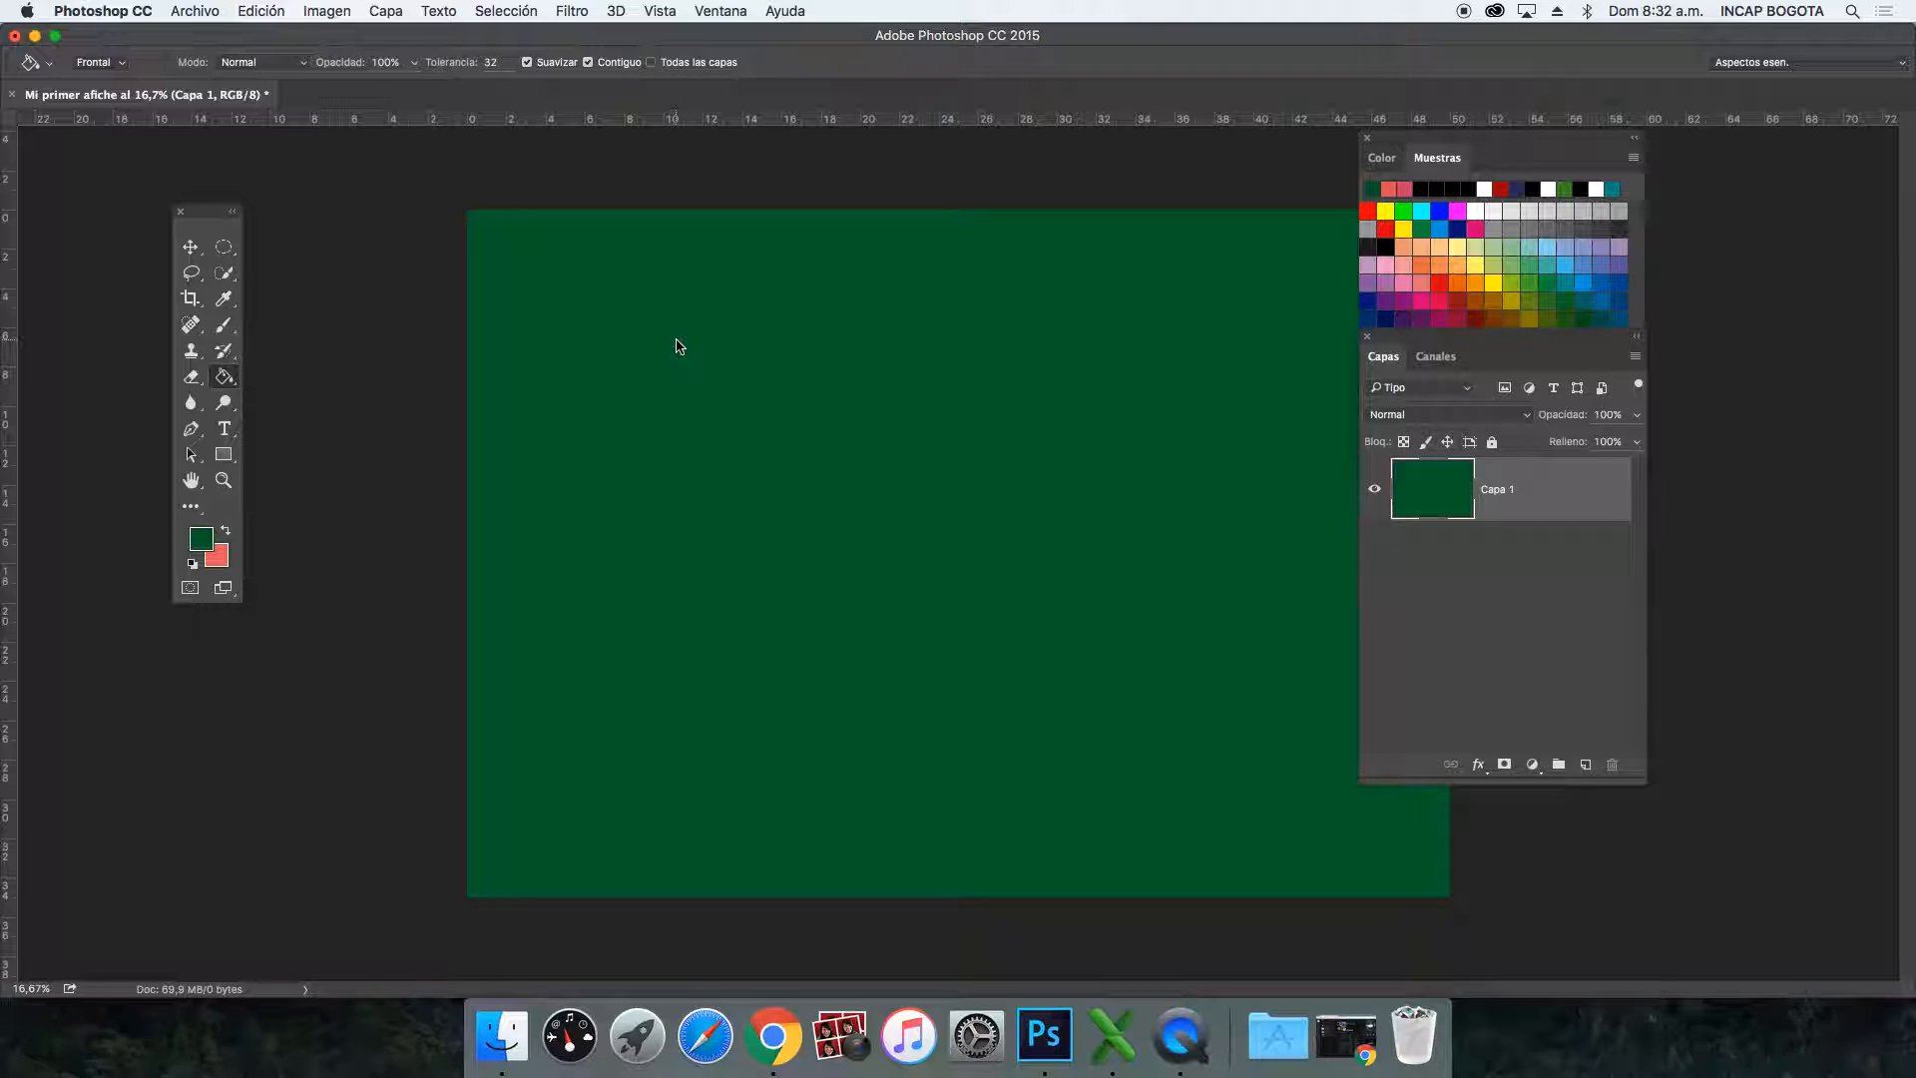
{"action": "key", "text": "x"}
{"action": "left_click", "coordinate": [677, 344]}
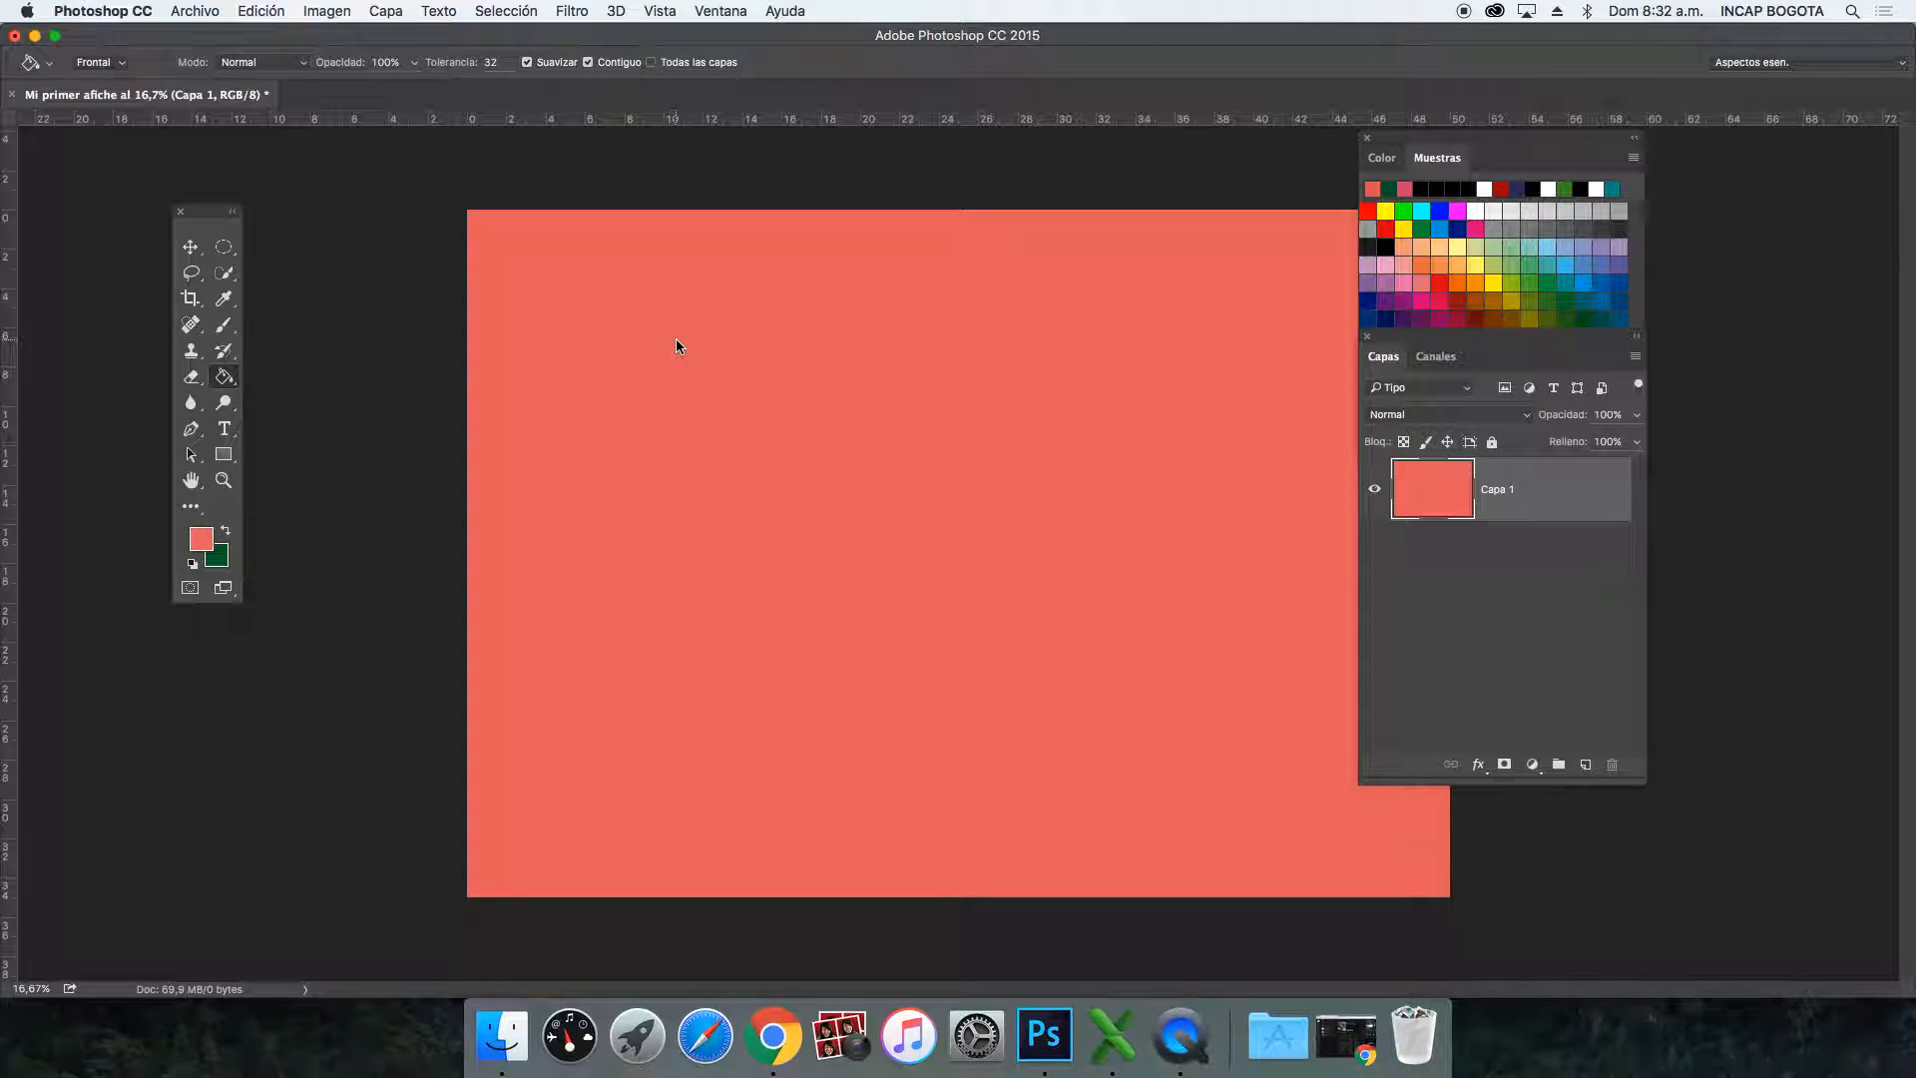
Step: Place Inside-Out-Riley-memory-E-still.jpg from the Domingo folder on the Escritorio as an embedded element at its fitted size
{"action": "left_click", "coordinate": [187, 254]}
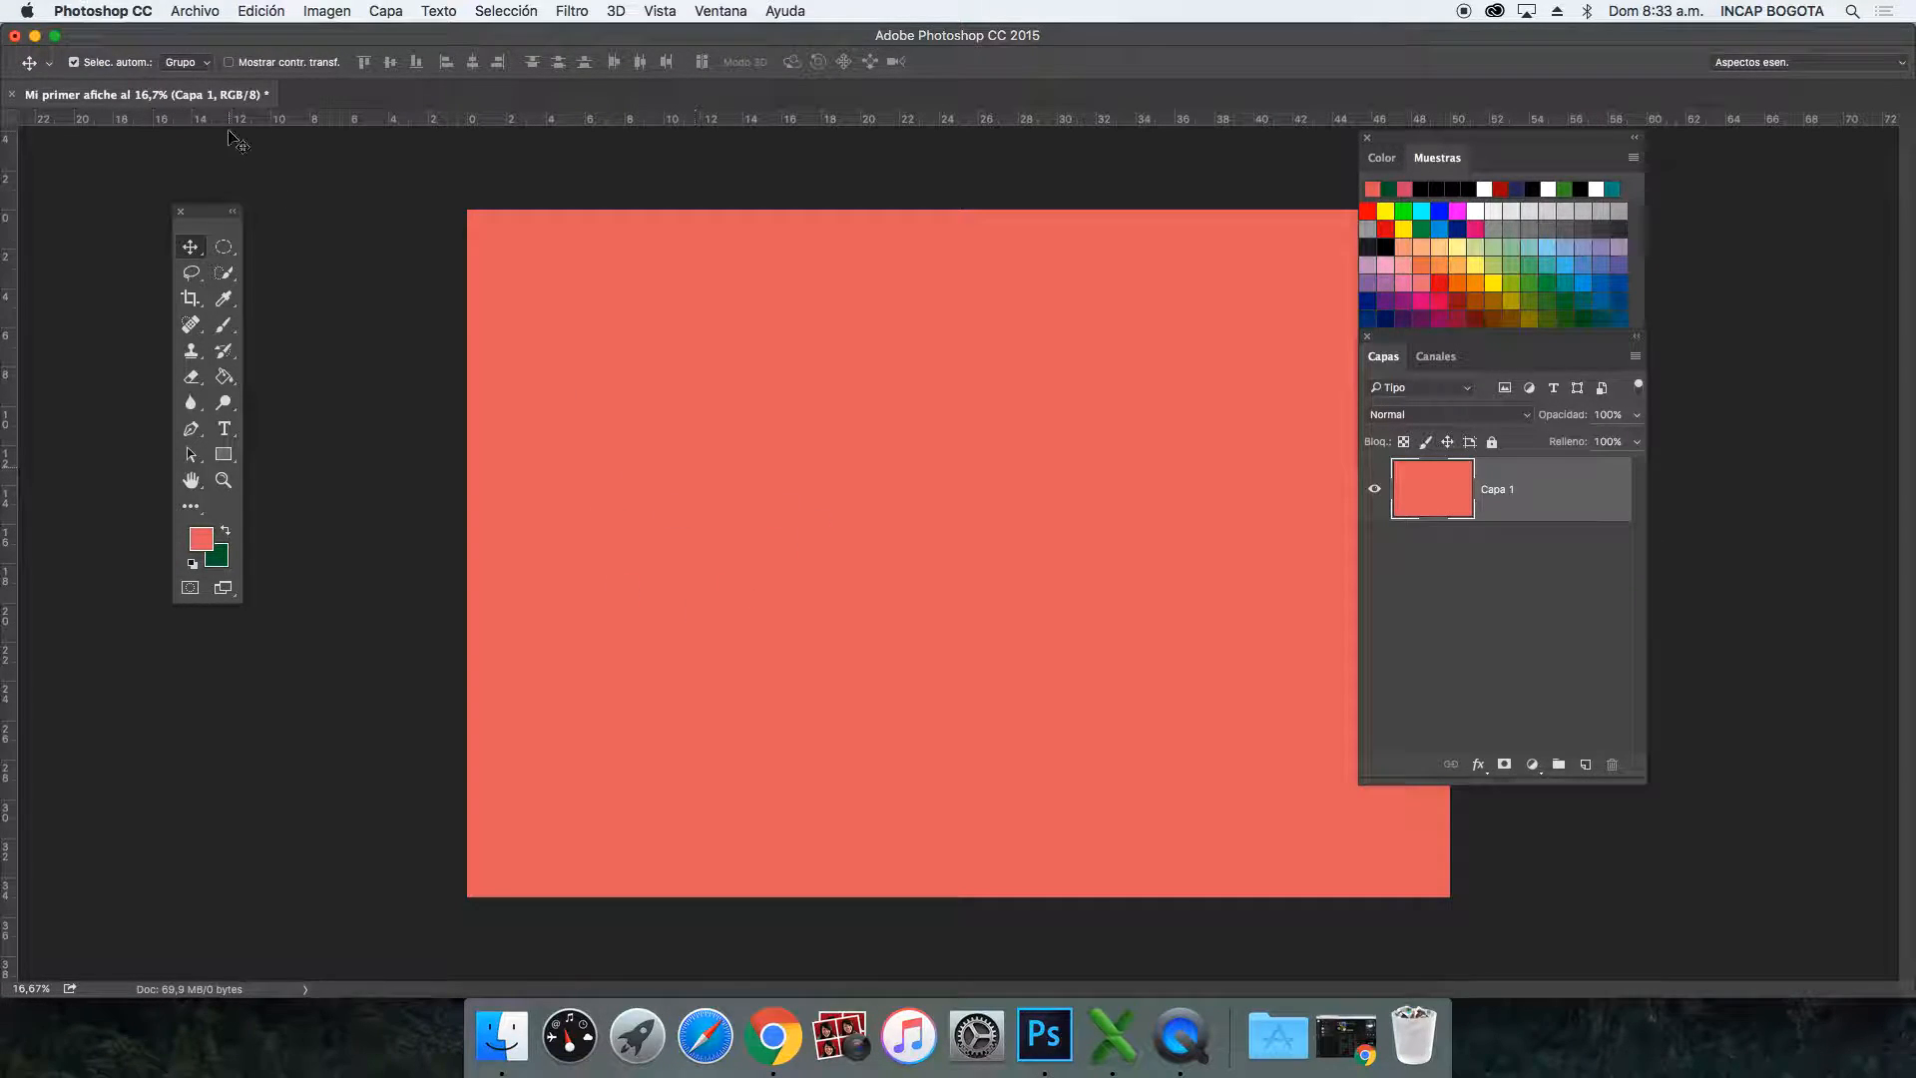
{"action": "left_click", "coordinate": [208, 9]}
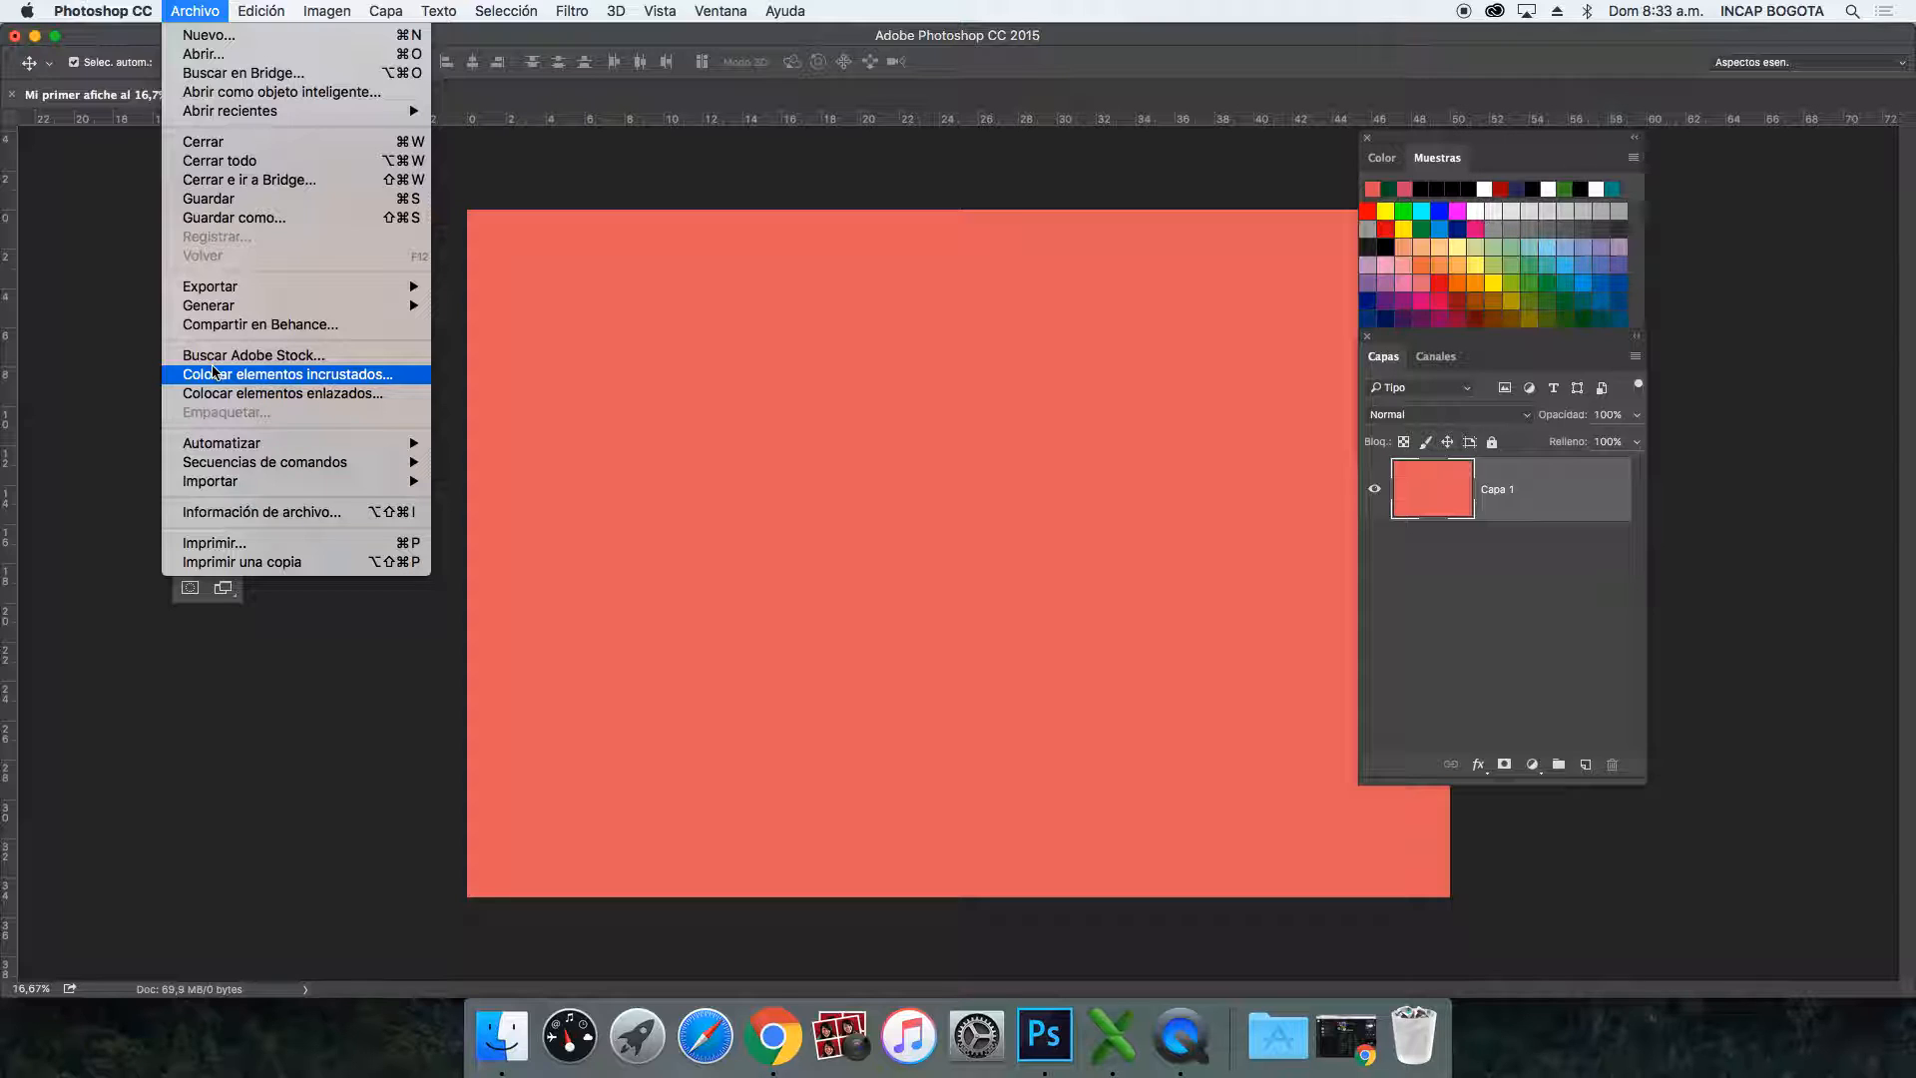
{"action": "left_click", "coordinate": [309, 376]}
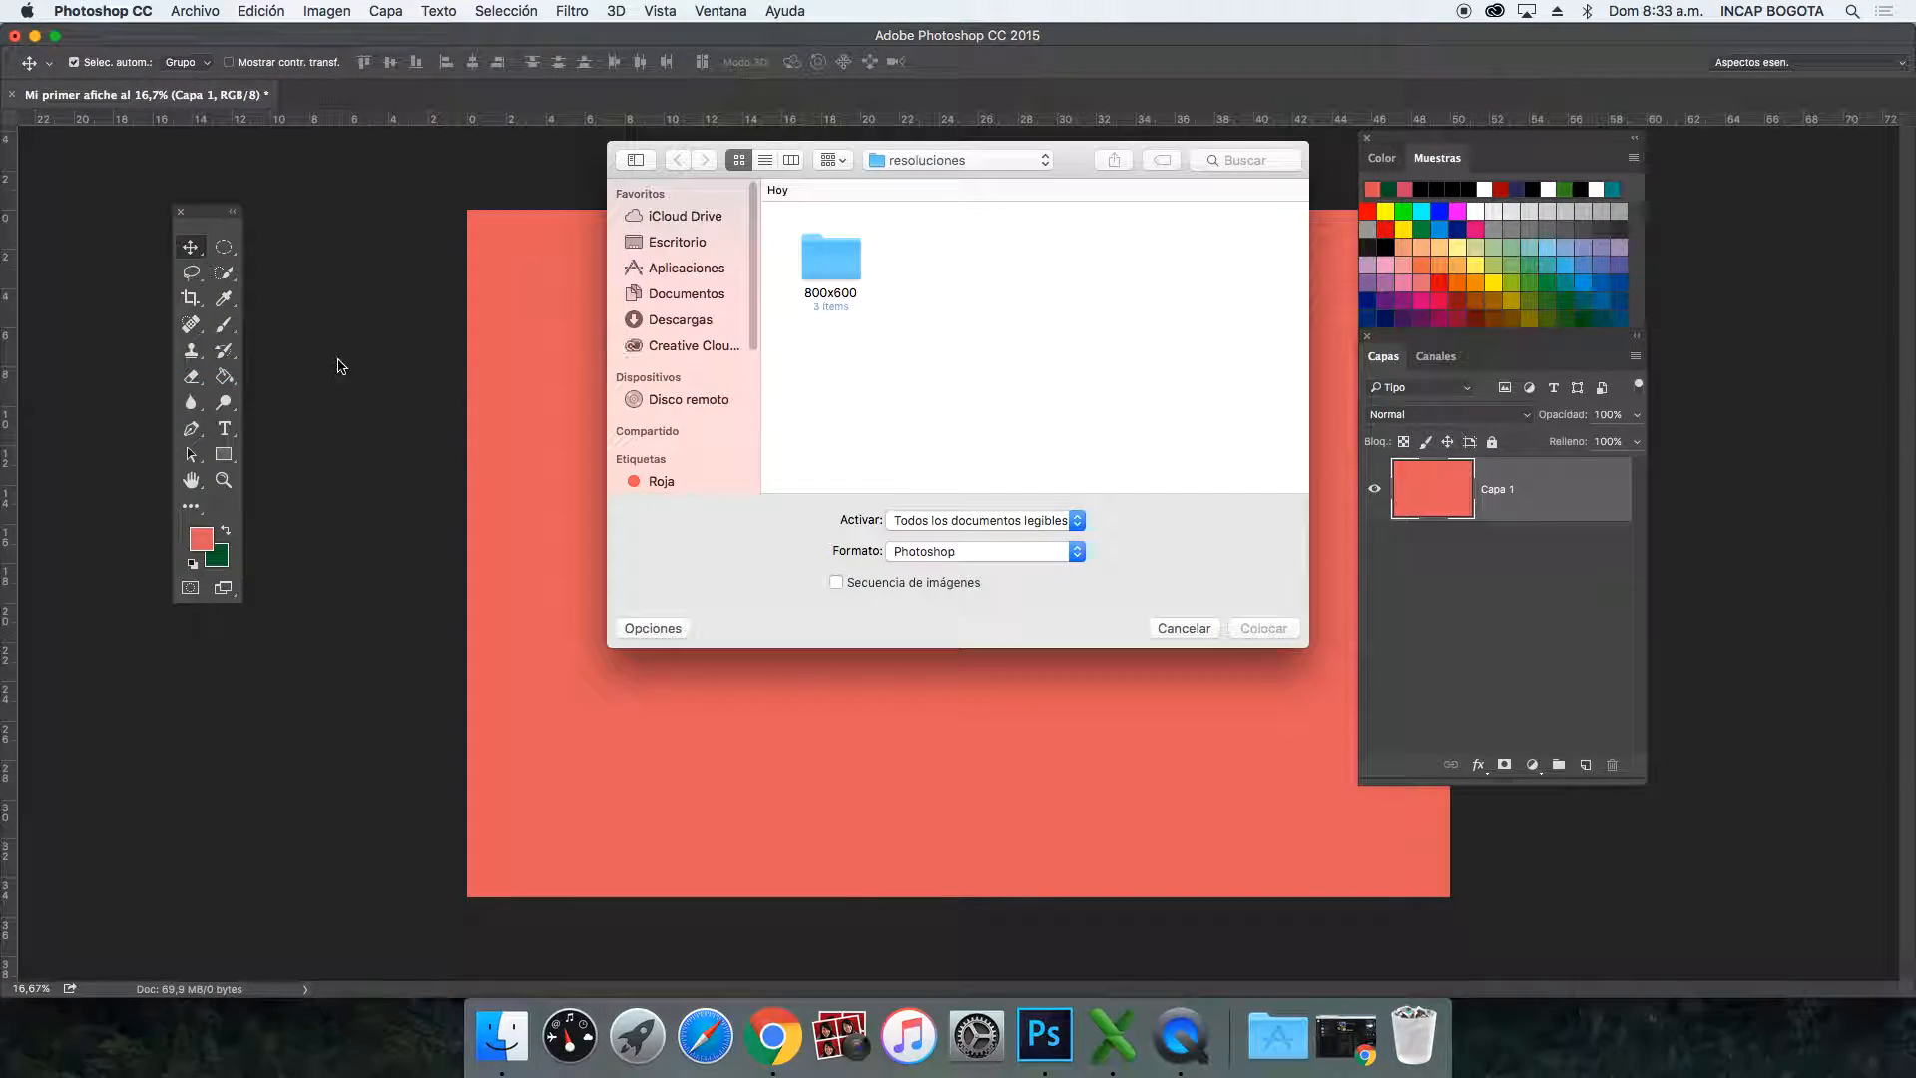
{"action": "left_click", "coordinate": [700, 243]}
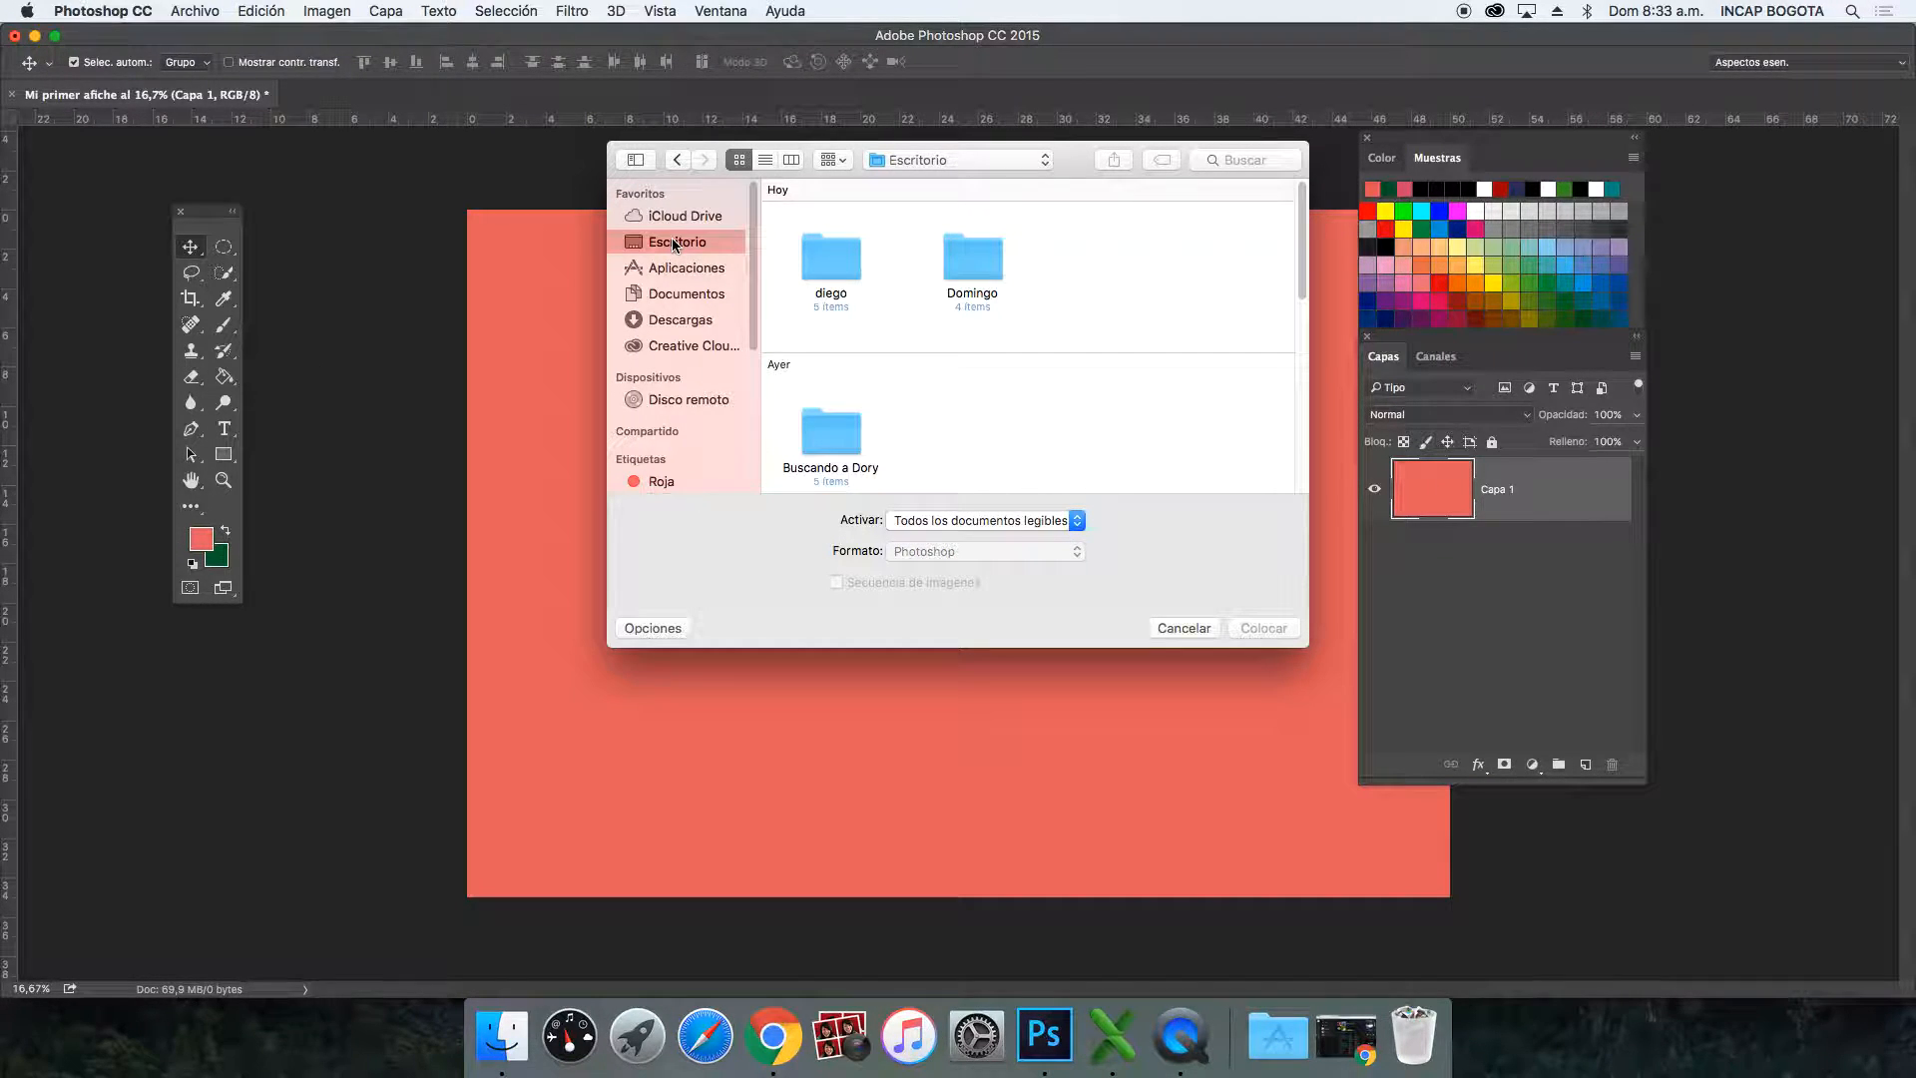
{"action": "double_click", "coordinate": [995, 265]}
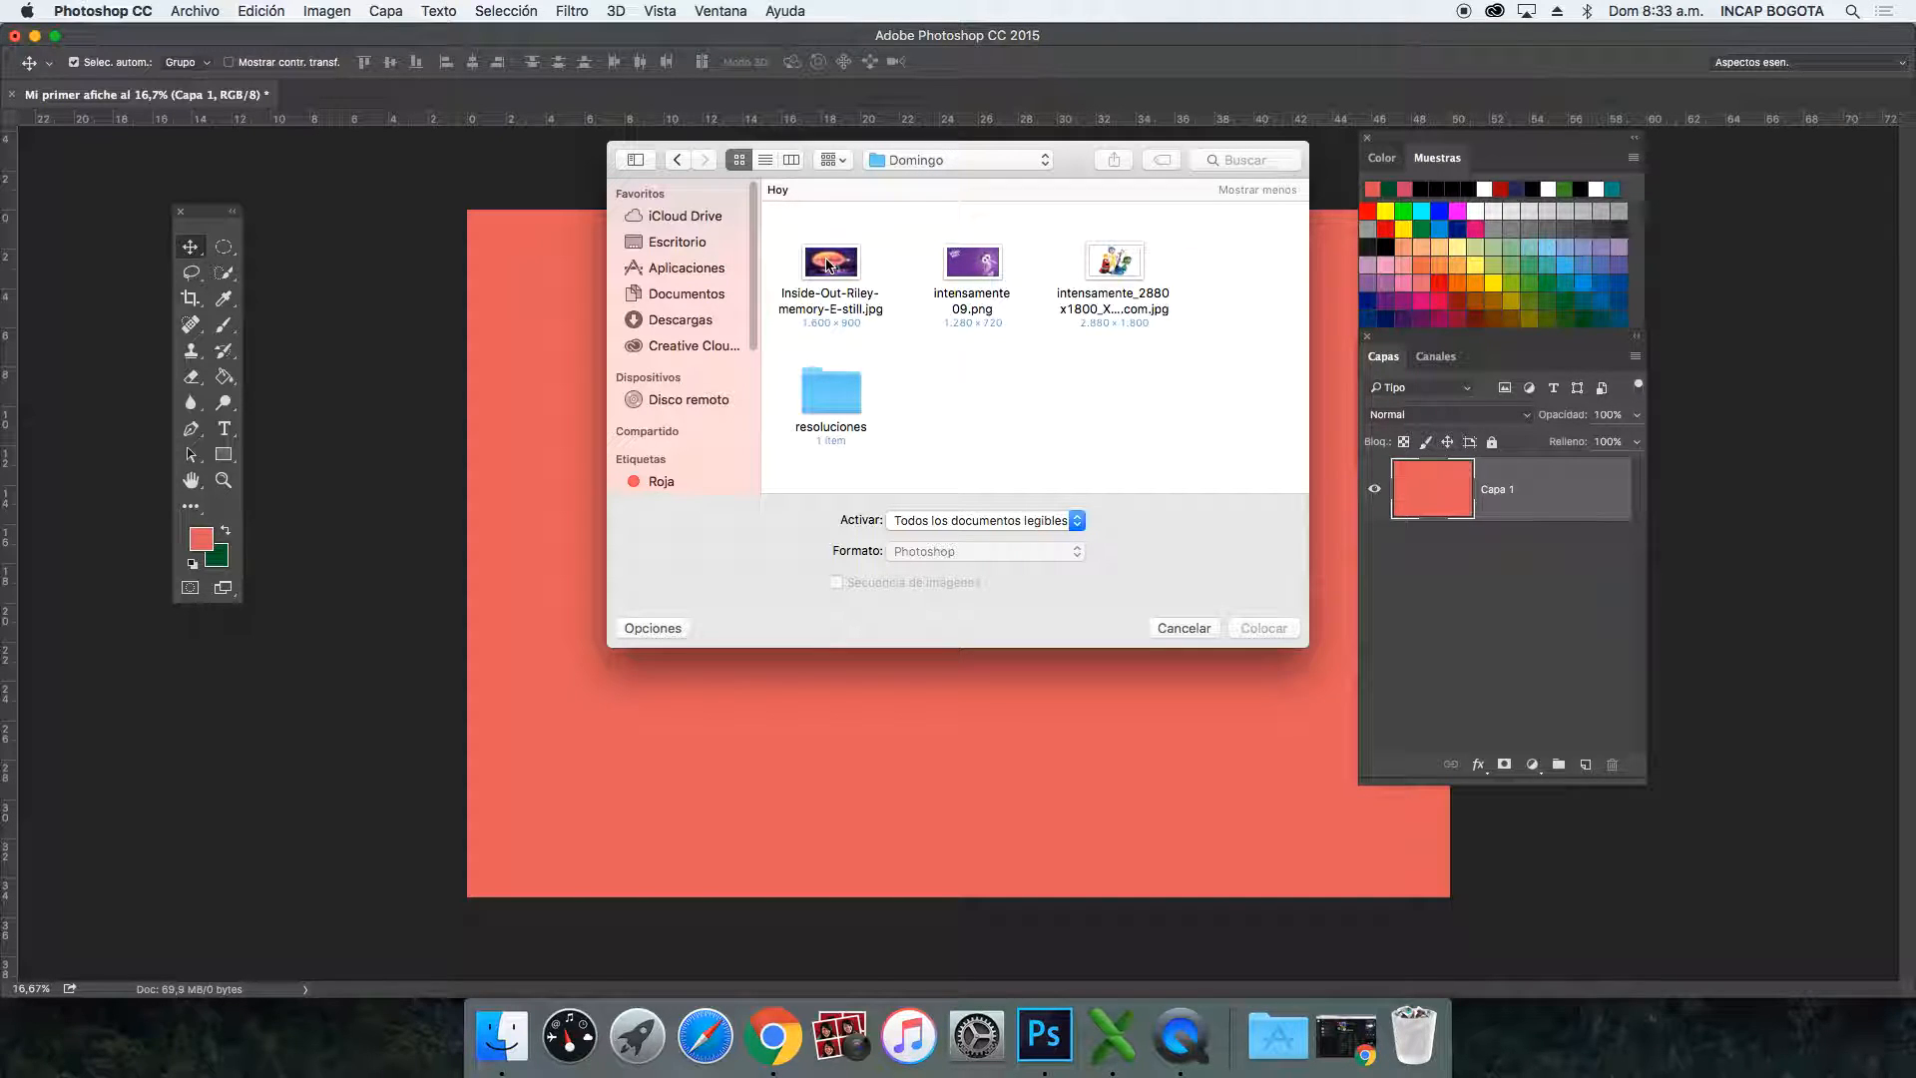
{"action": "double_click", "coordinate": [828, 264]}
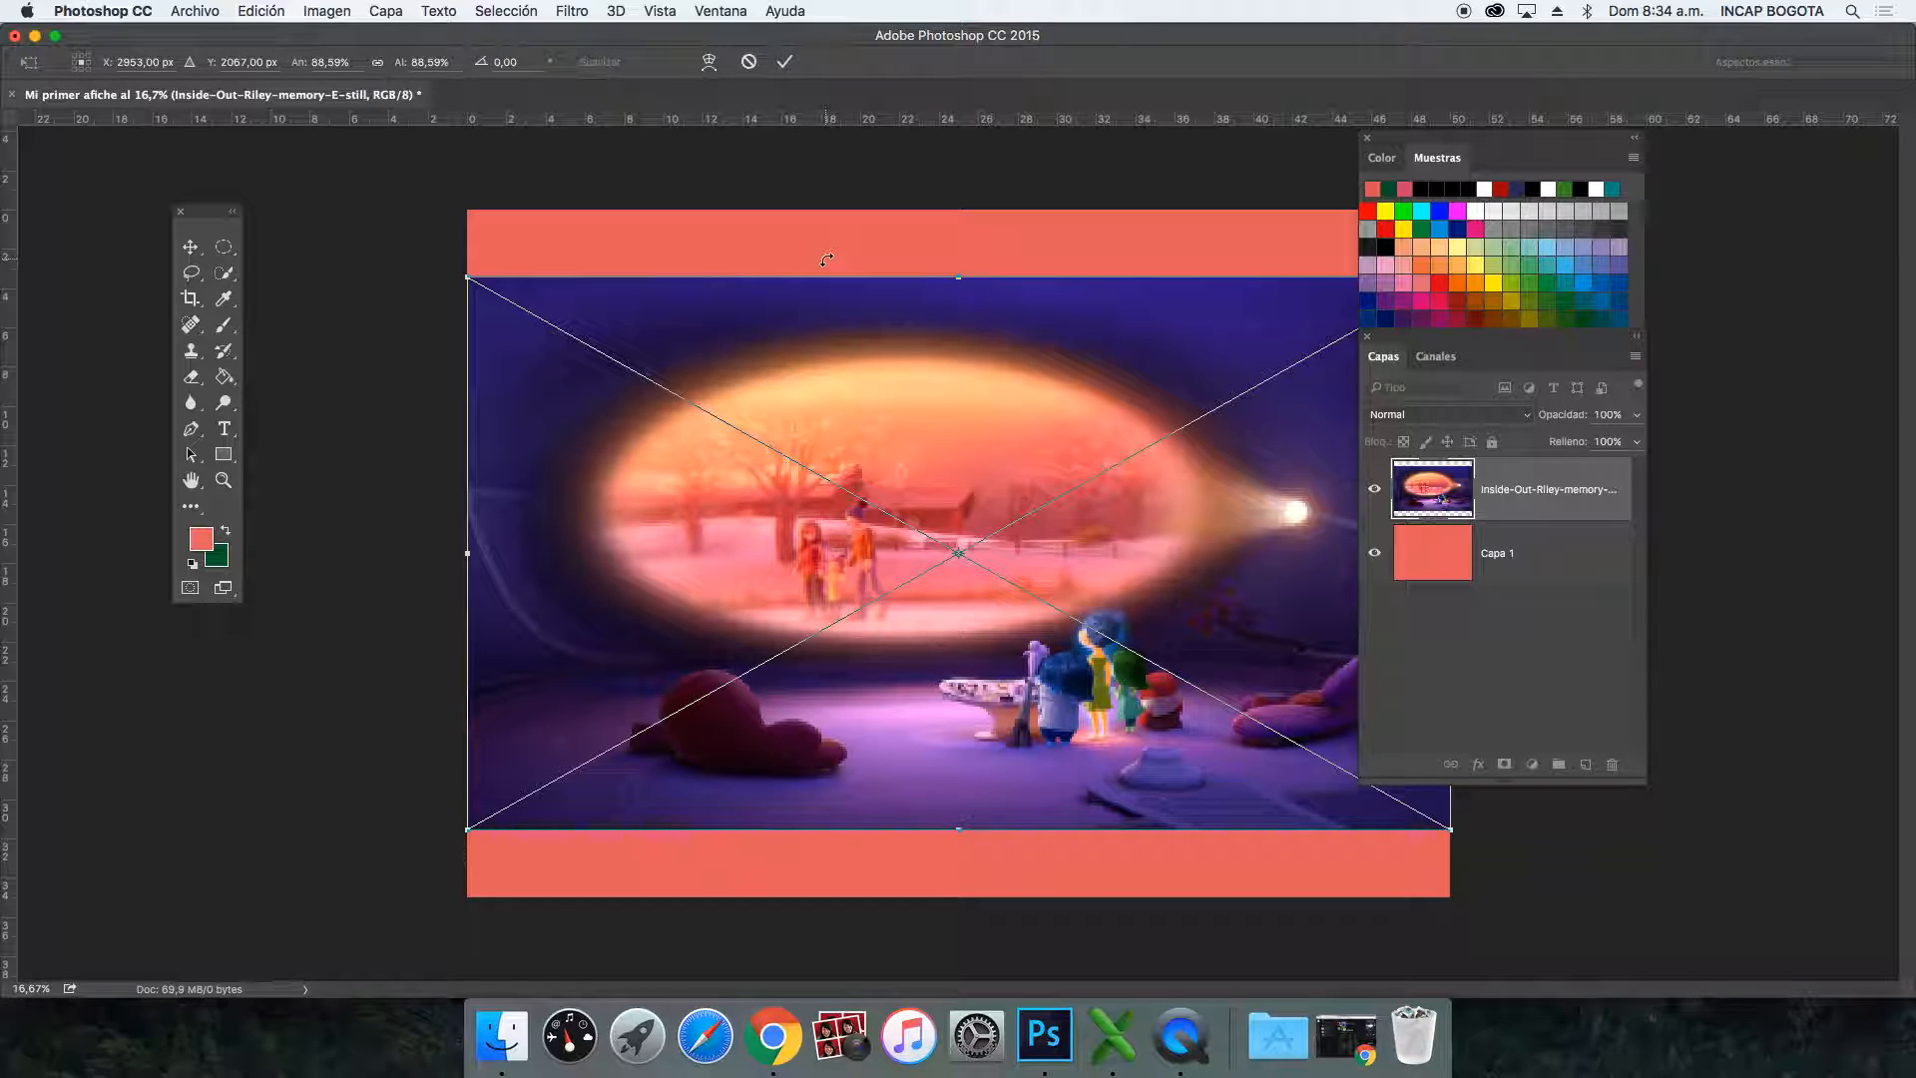
{"action": "key", "text": "super+minus"}
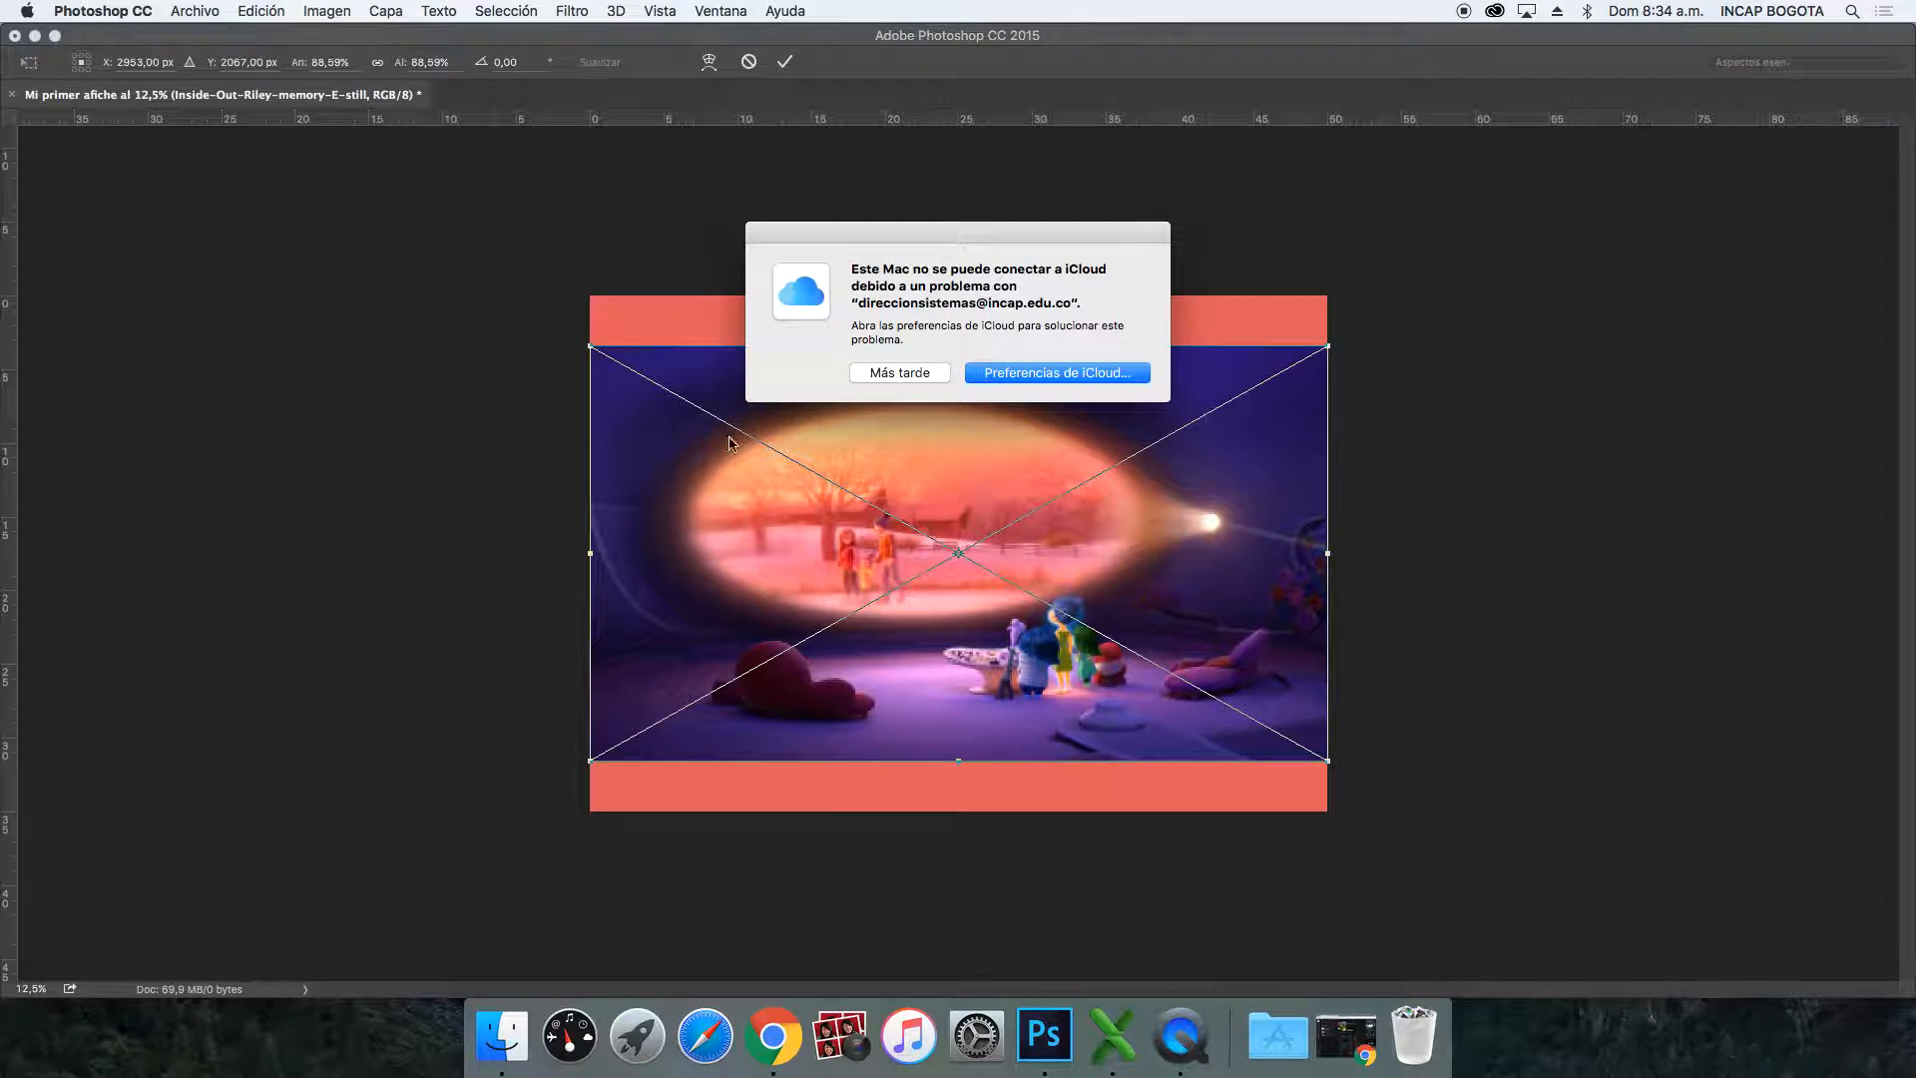
{"action": "left_click", "coordinate": [877, 373]}
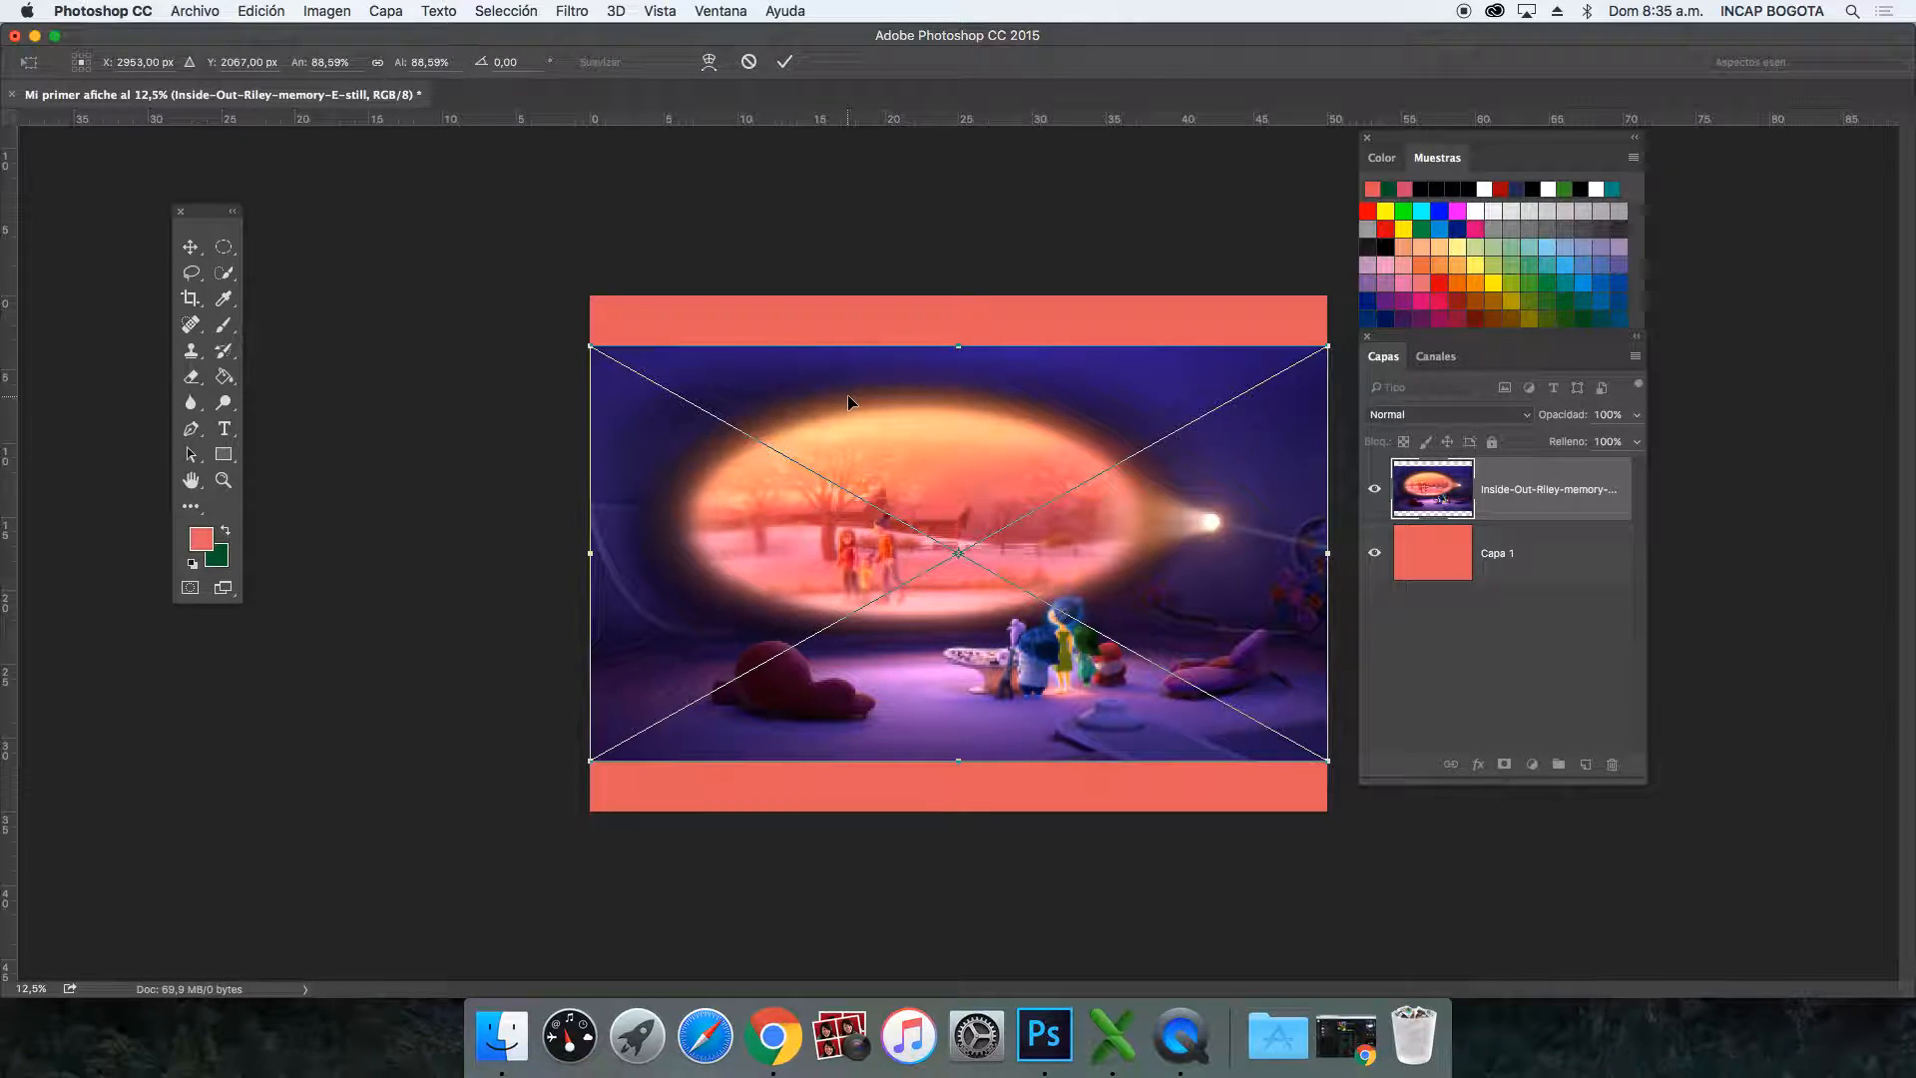
{"action": "key", "text": "Return"}
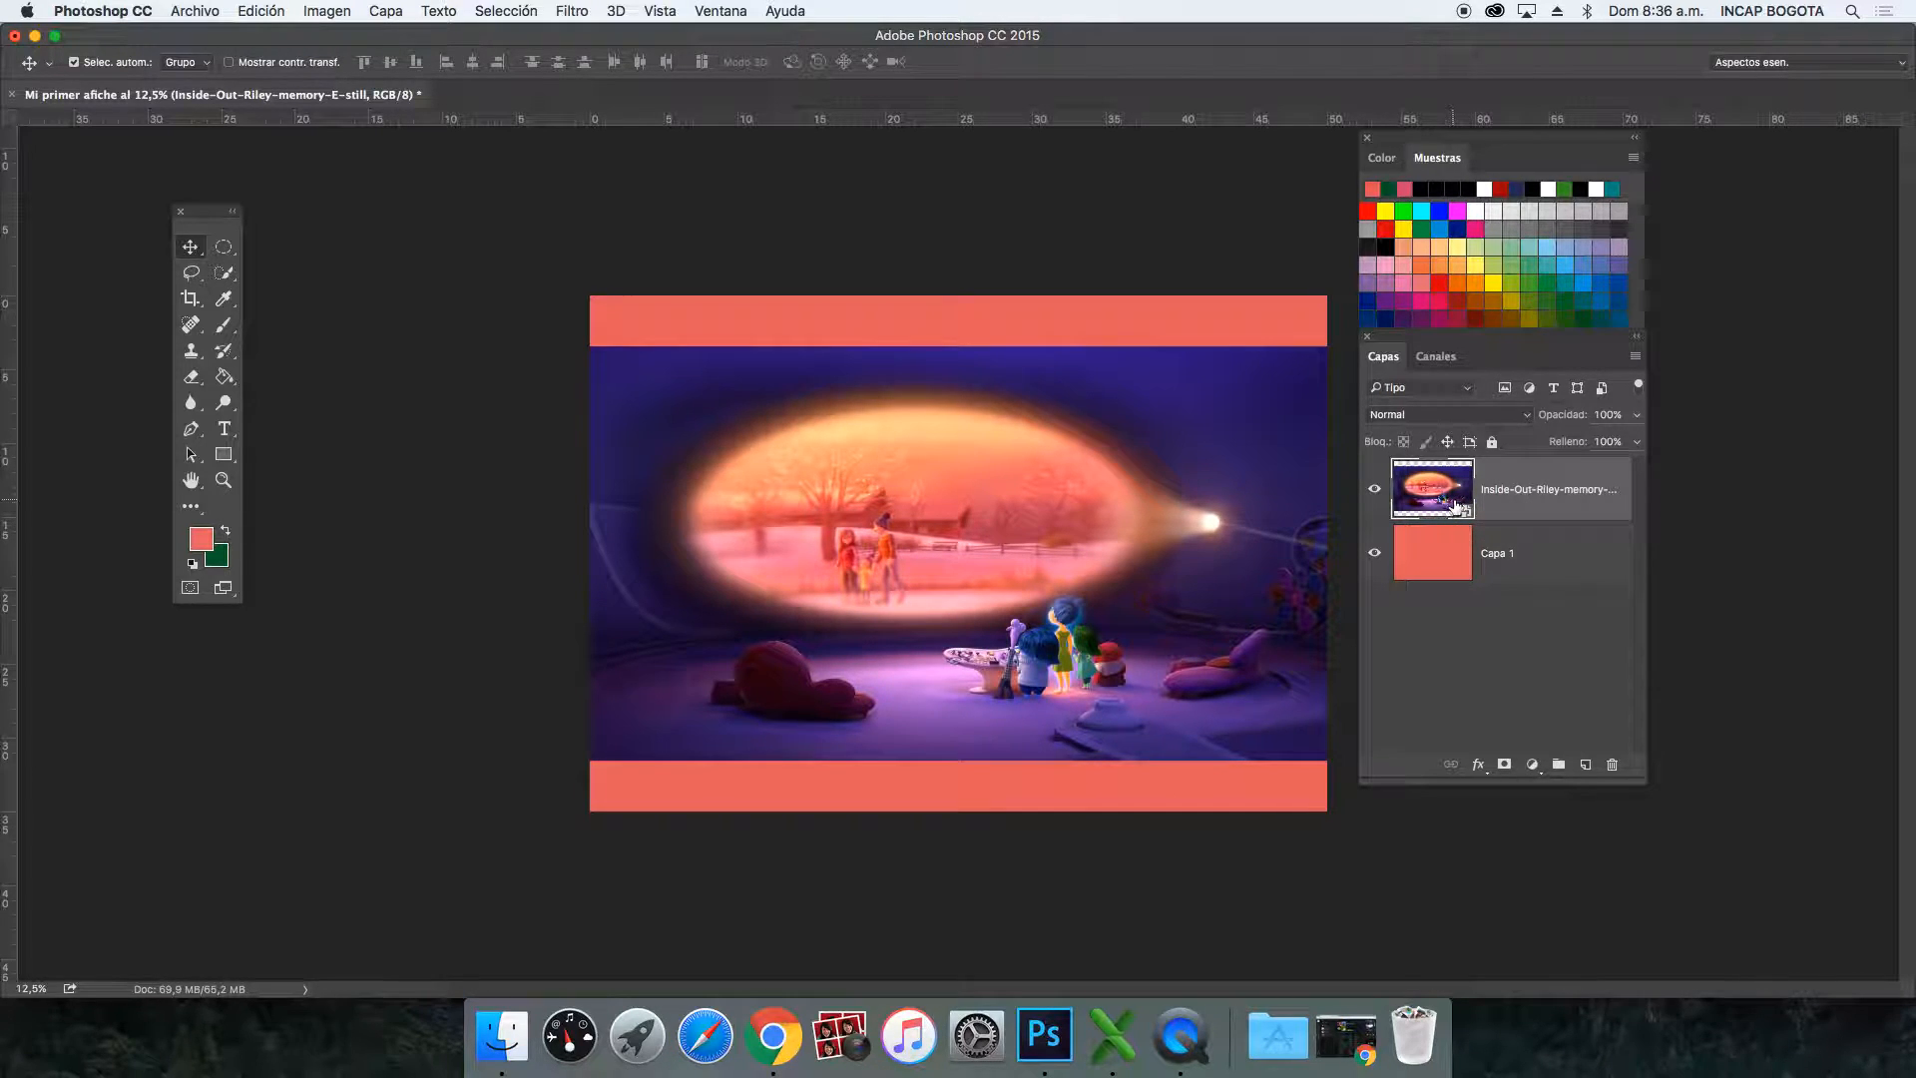
Step: Open the placed image's smart object contents with the embedded profile and shift the hue with Tono/saturación to green and blue tones
{"action": "double_click", "coordinate": [1467, 511]}
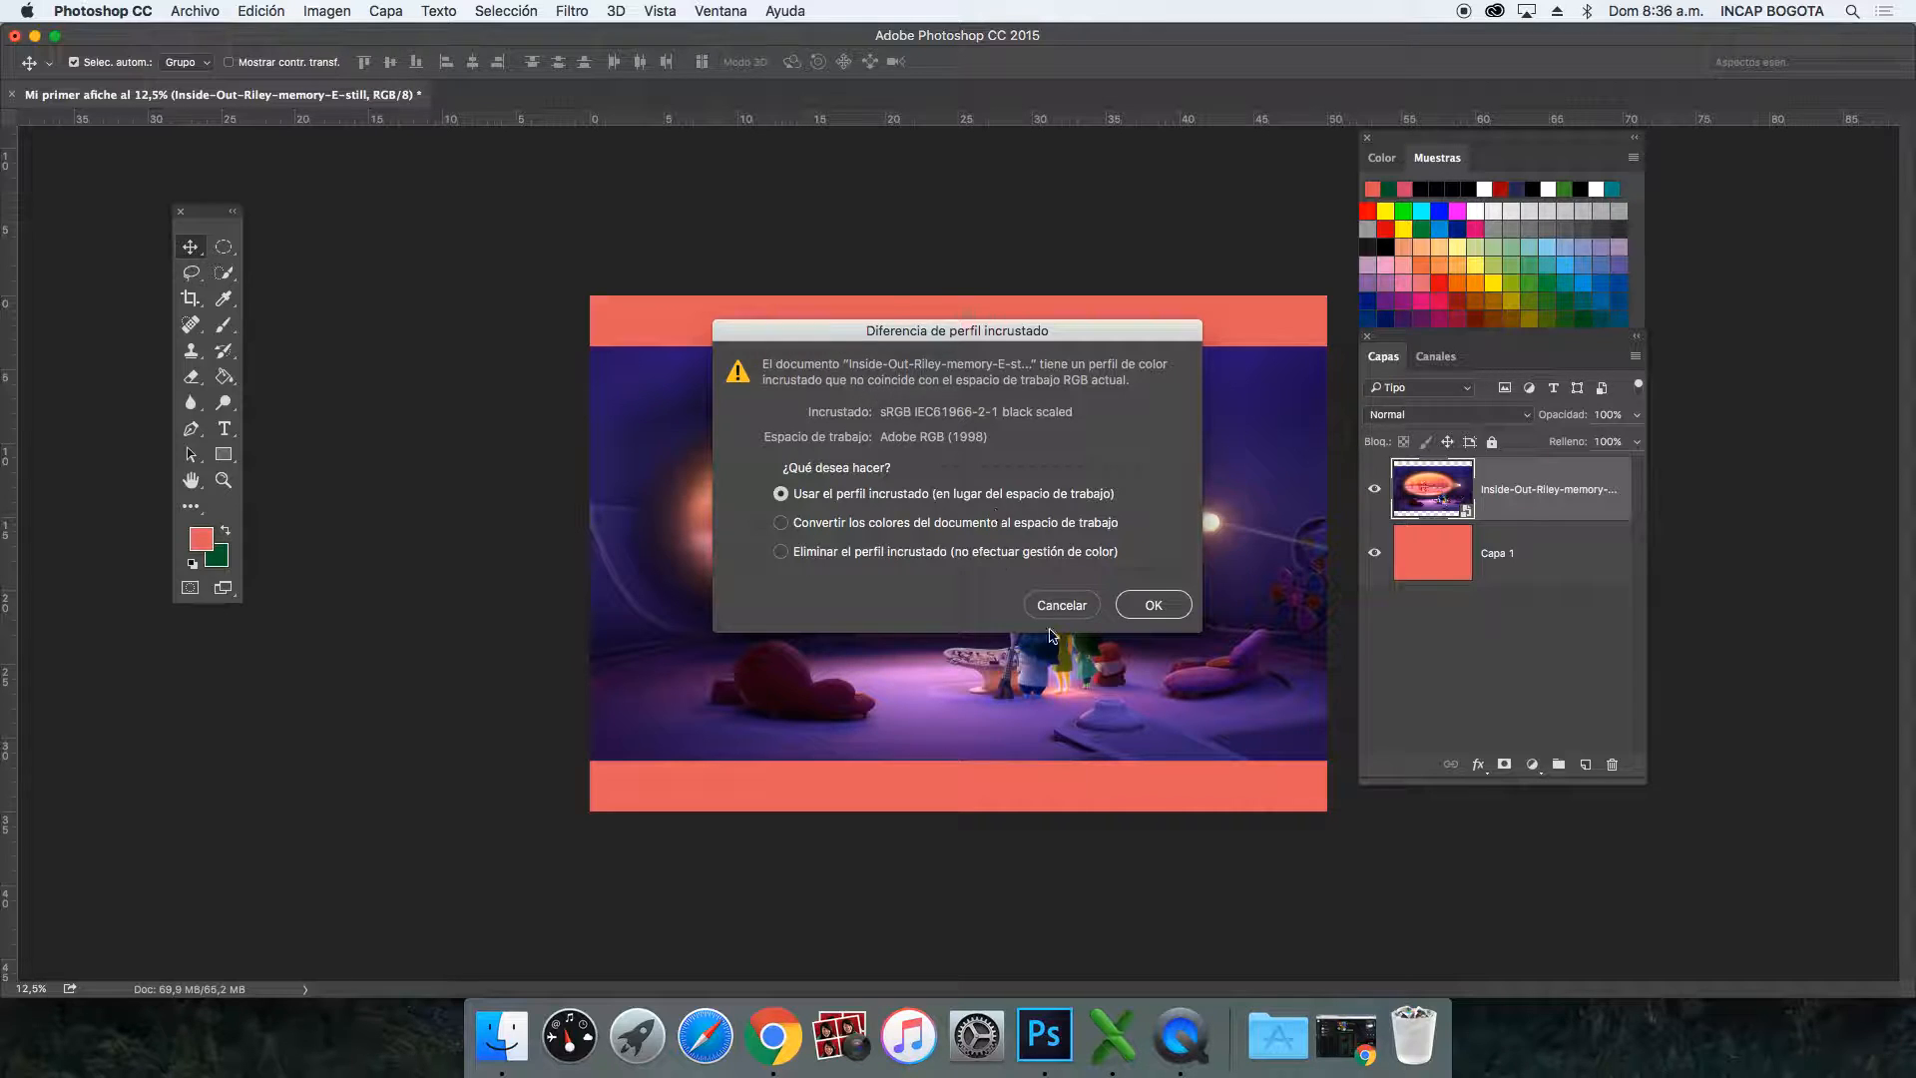
{"action": "left_click", "coordinate": [1152, 604]}
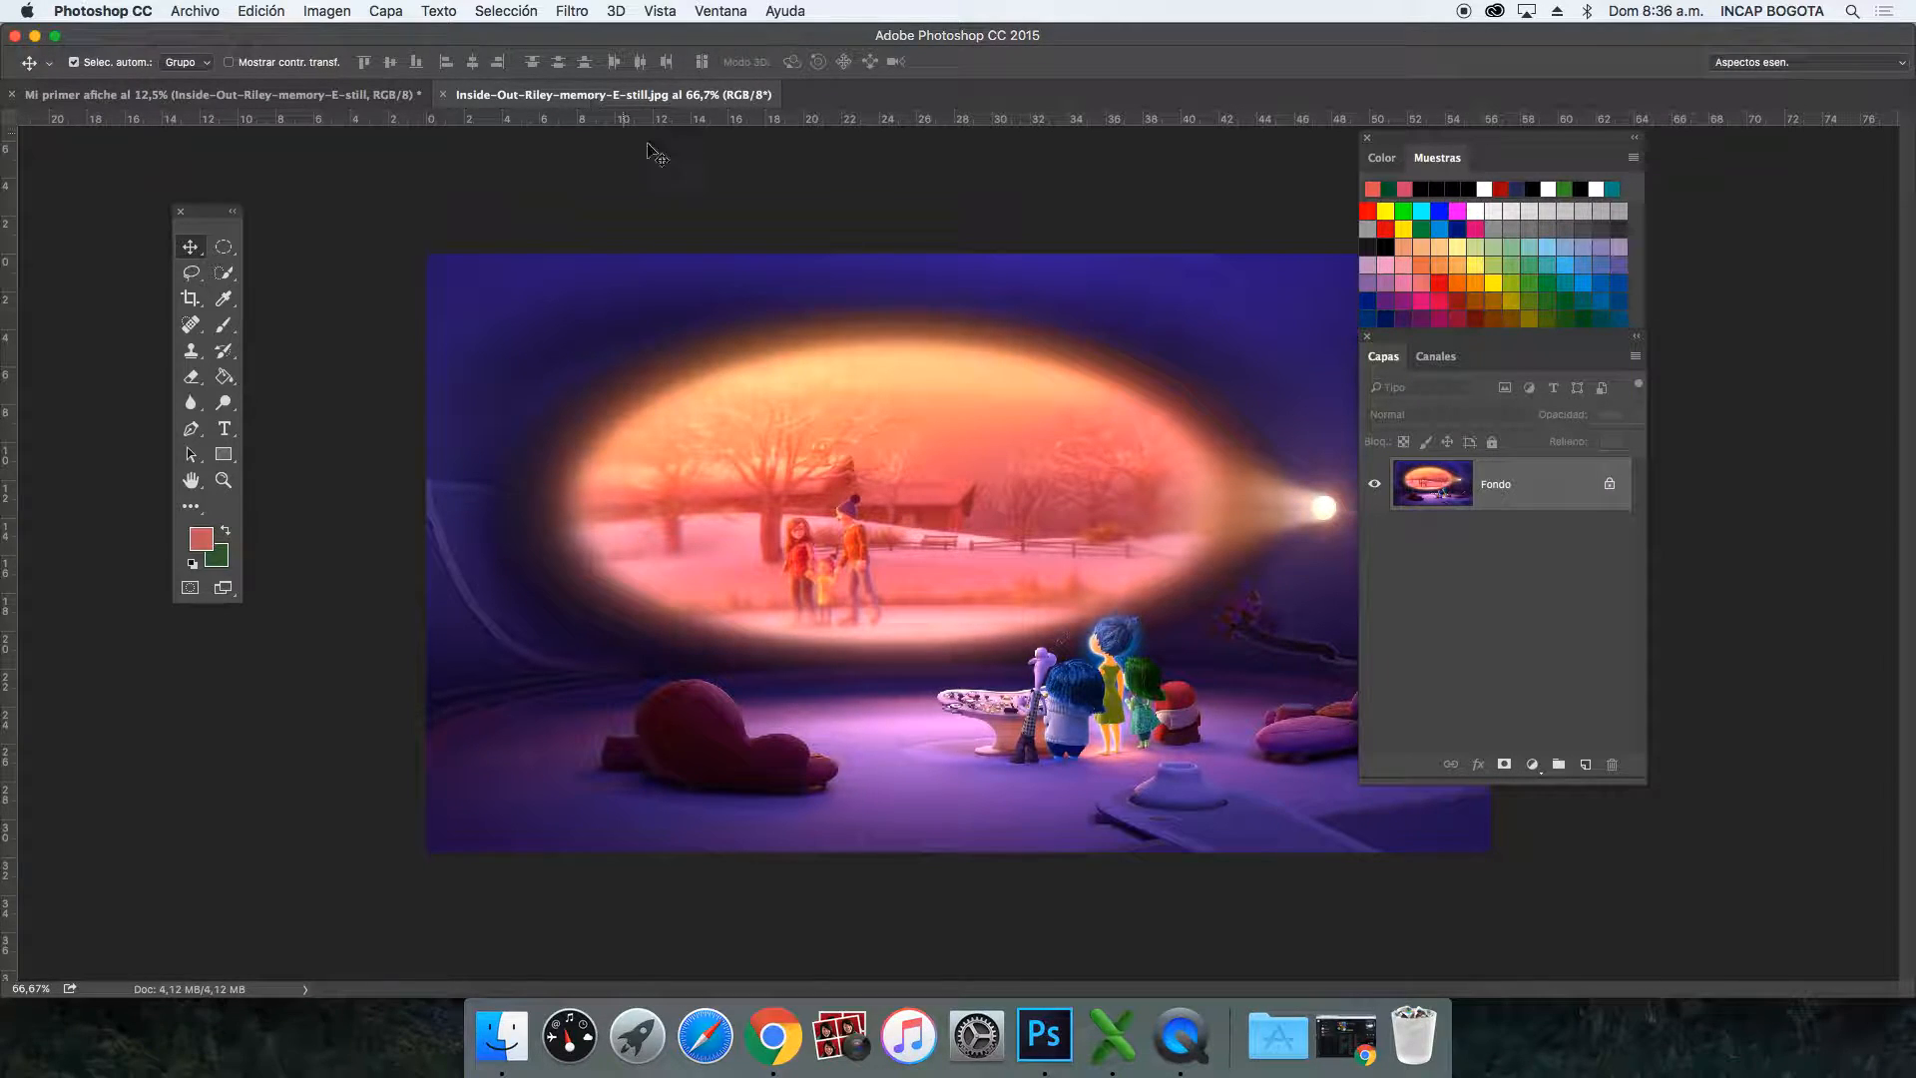
{"action": "left_click", "coordinate": [327, 12]}
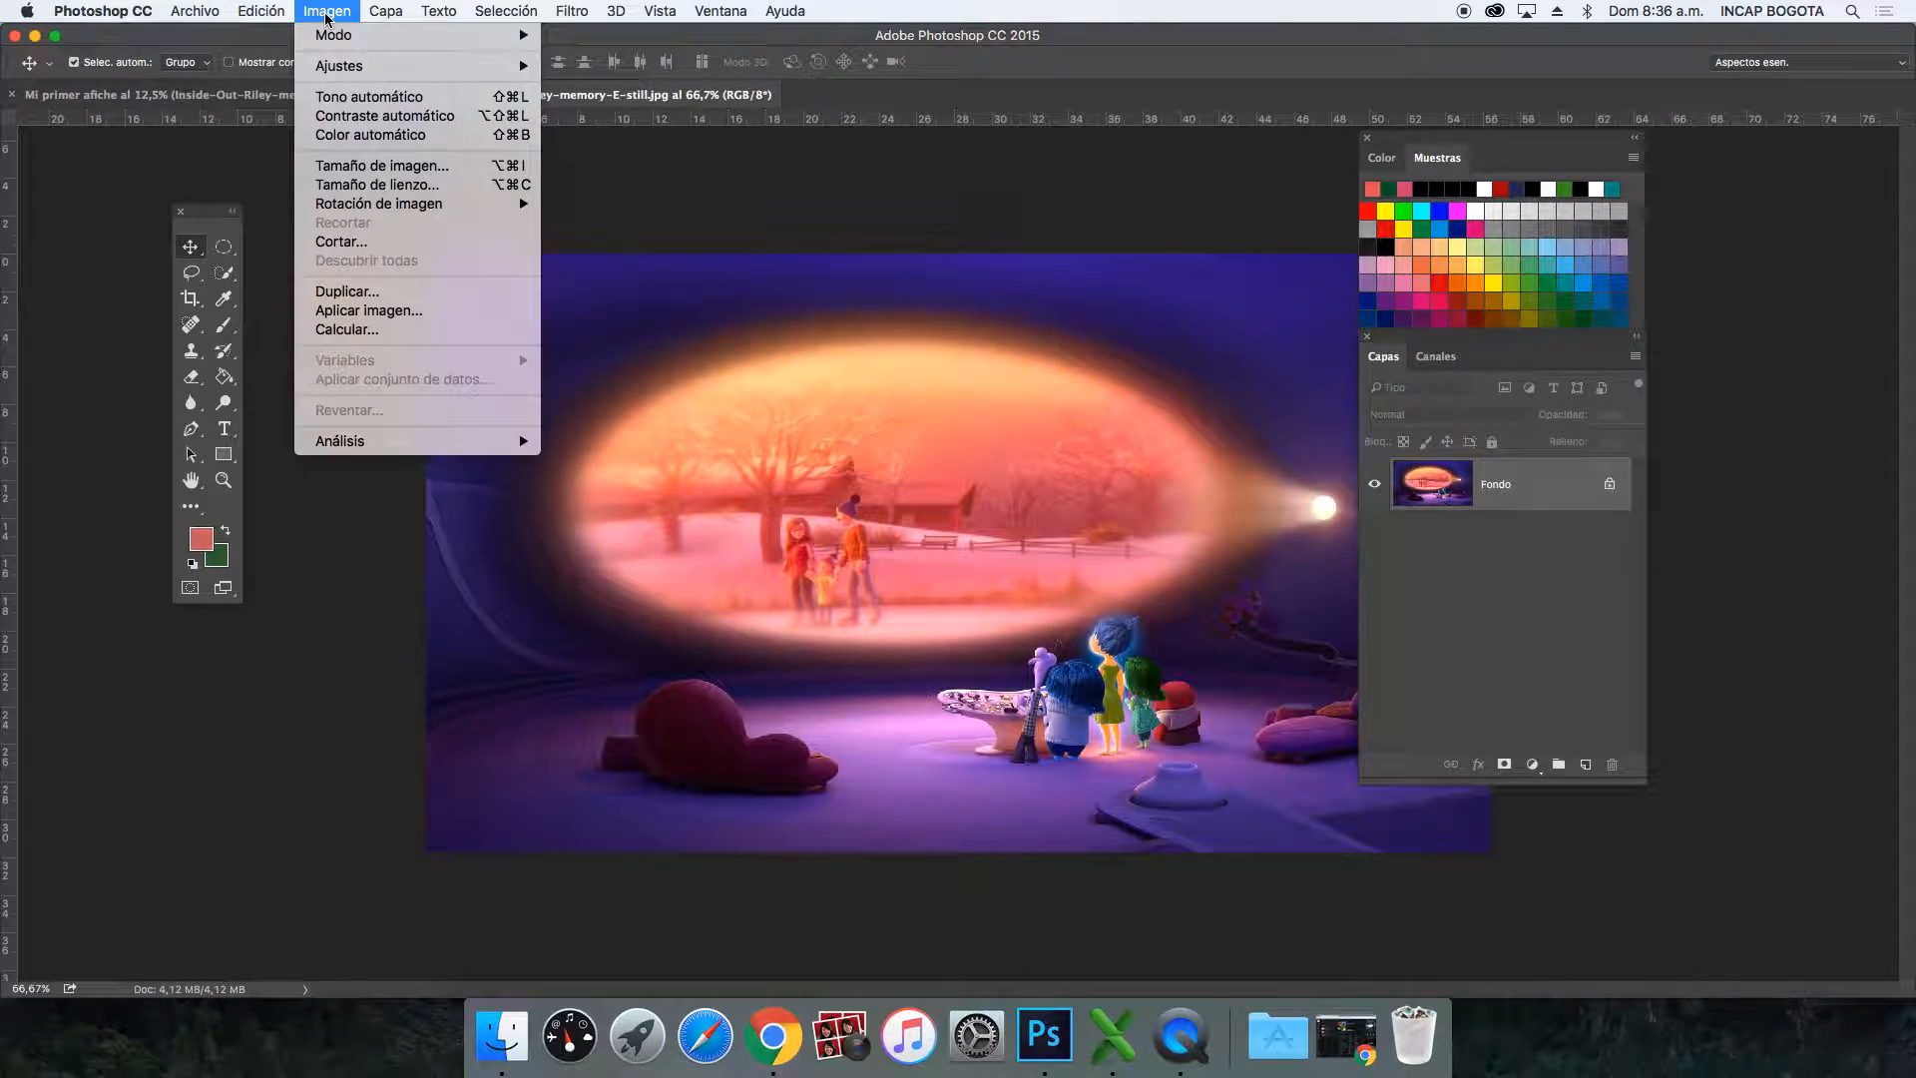
{"action": "mouse_move", "coordinate": [323, 64]}
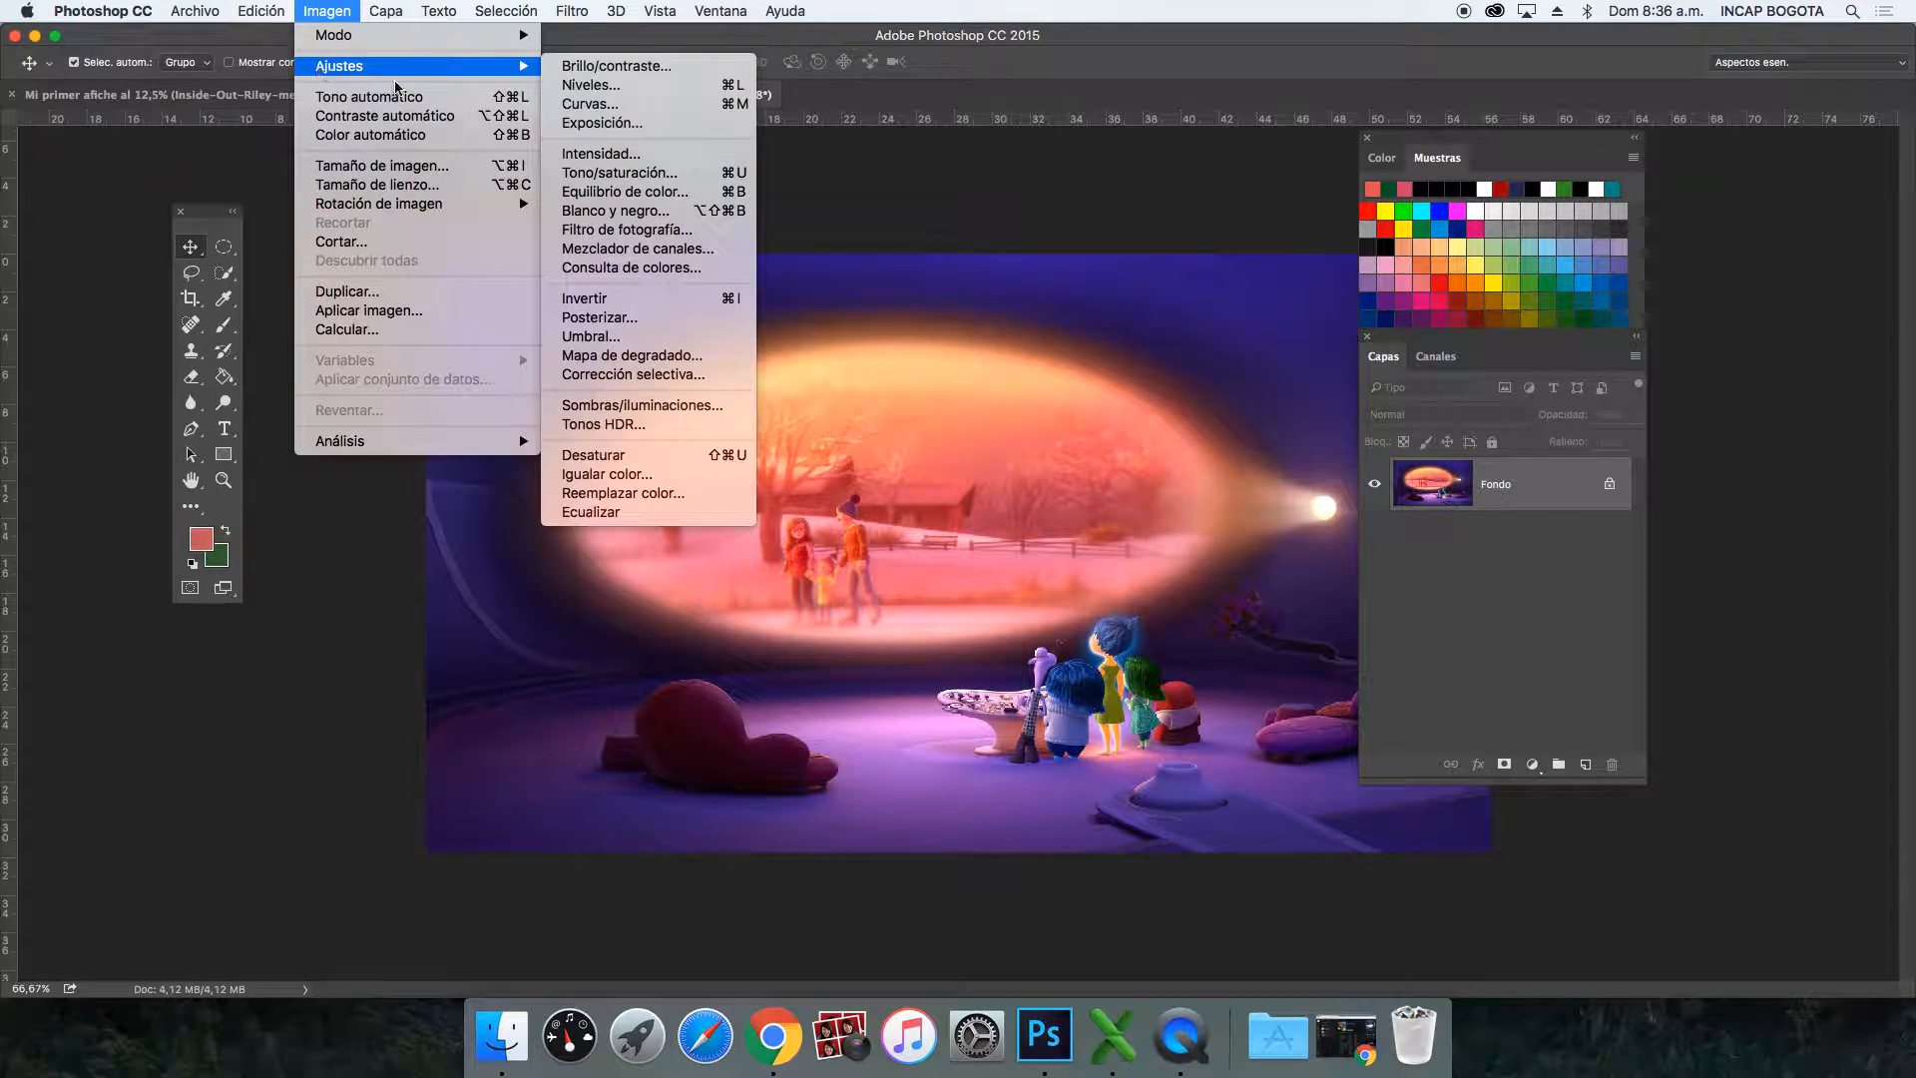
{"action": "left_click", "coordinate": [662, 173]}
{"action": "left_click_drag", "start_coordinate": [1253, 318], "coordinate": [1417, 324]}
{"action": "left_click", "coordinate": [1484, 217]}
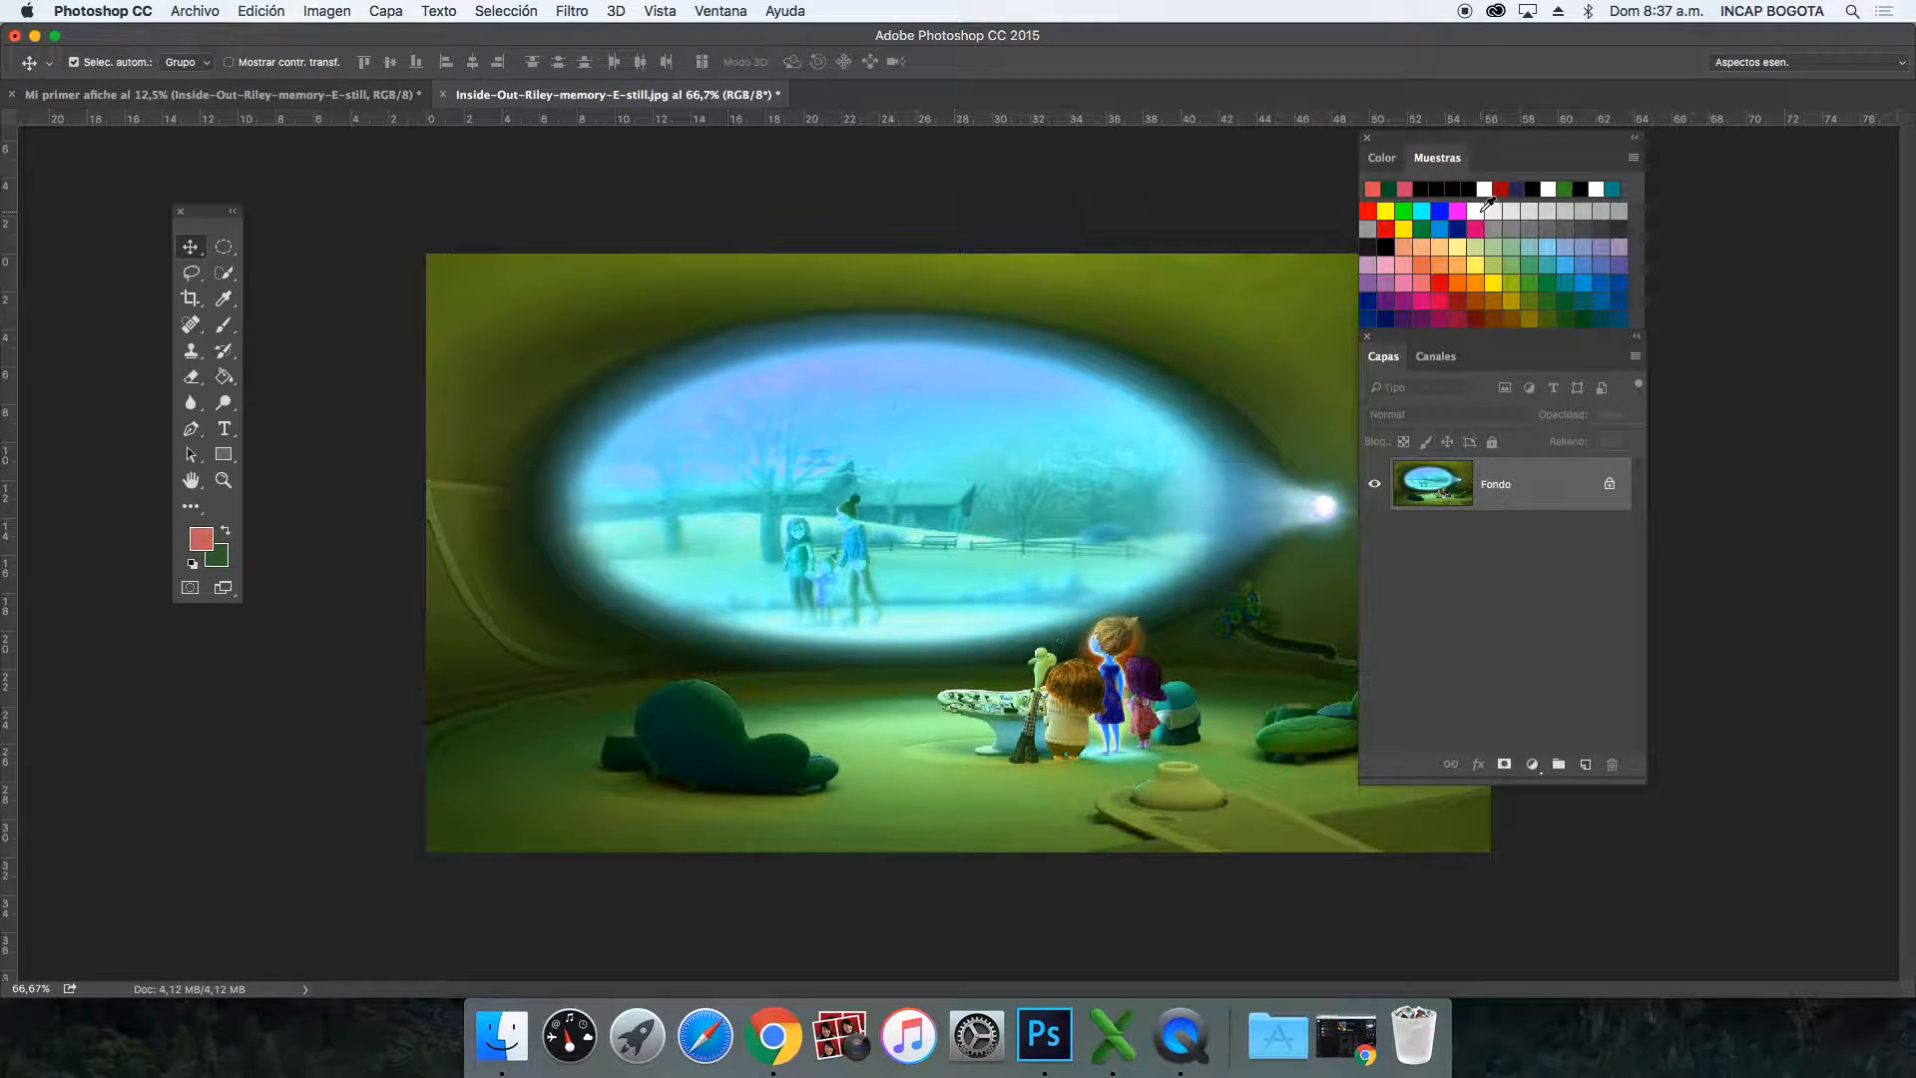
Step: Save the recoloured smart object contents as a JPEG at quality 12 (Máxima) and view the poster document
{"action": "key", "text": "super+s"}
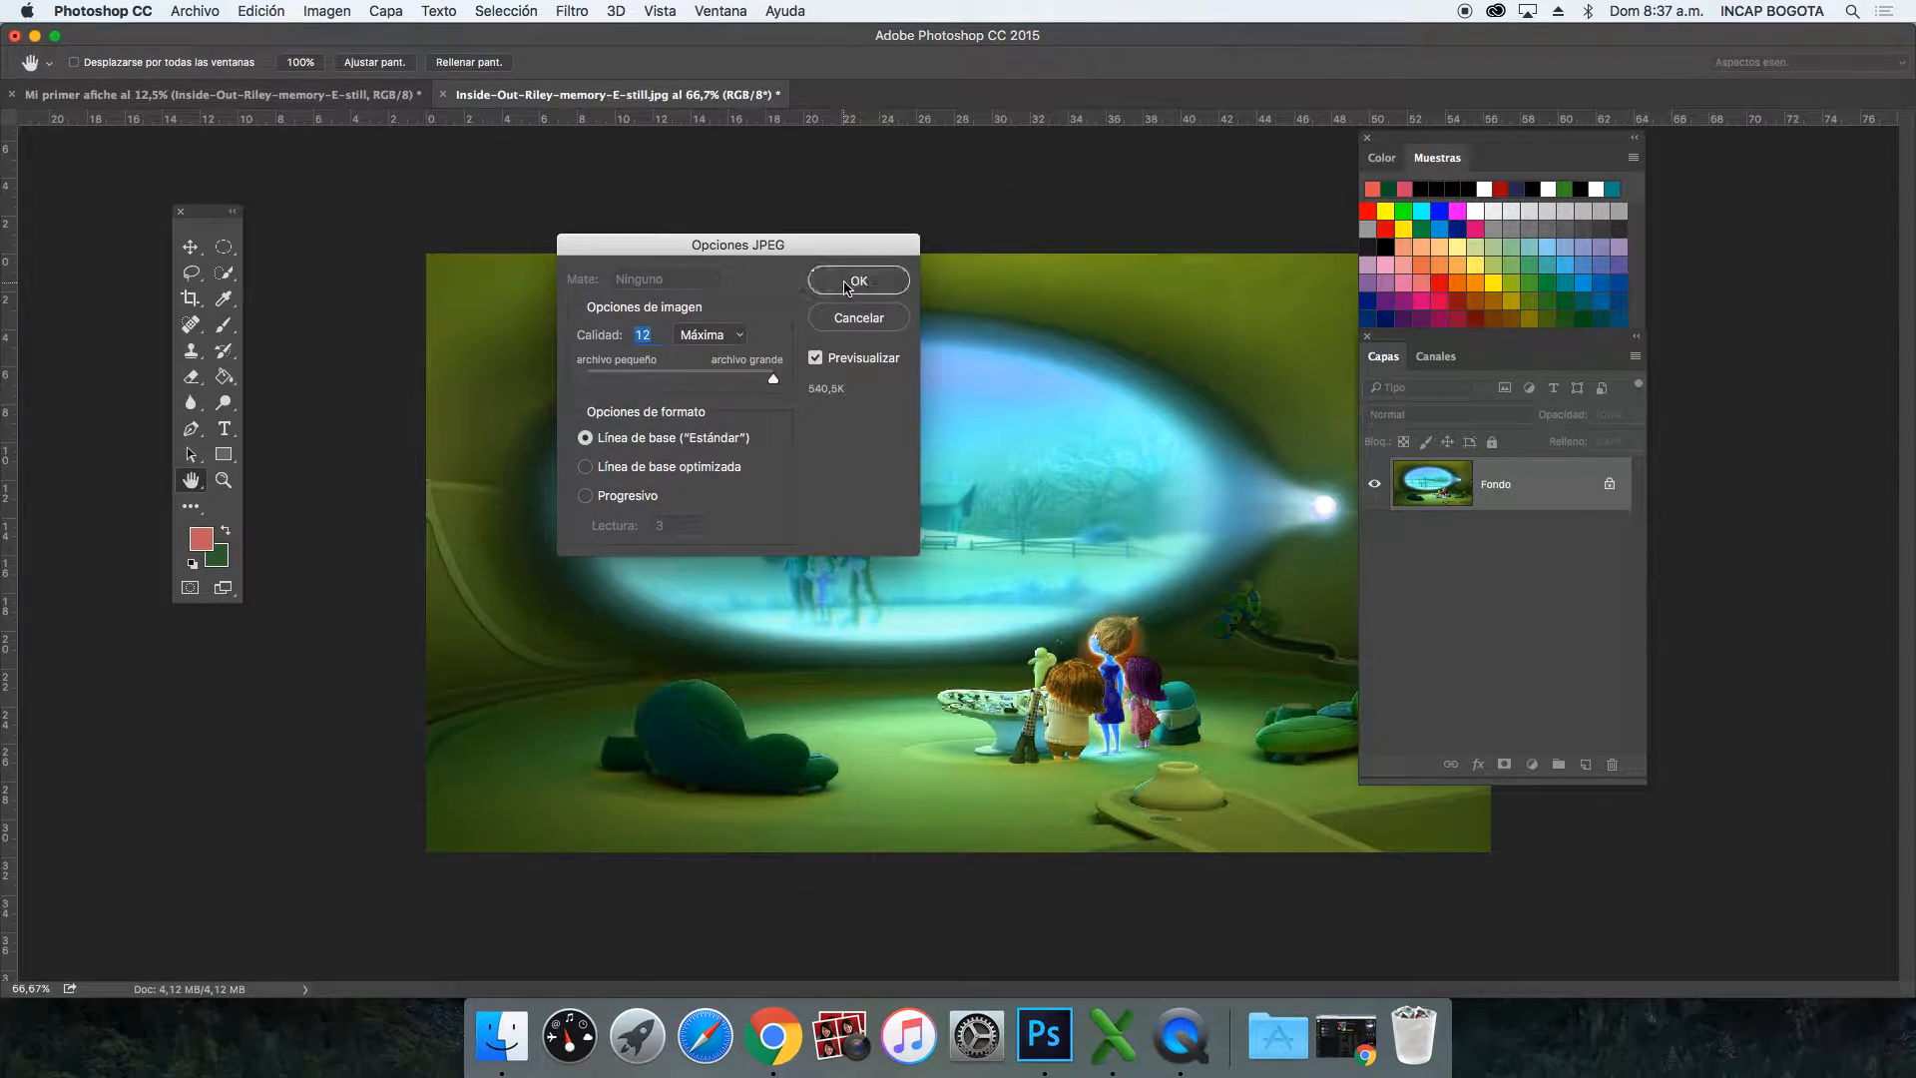
{"action": "left_click", "coordinate": [847, 285]}
{"action": "left_click", "coordinate": [257, 98]}
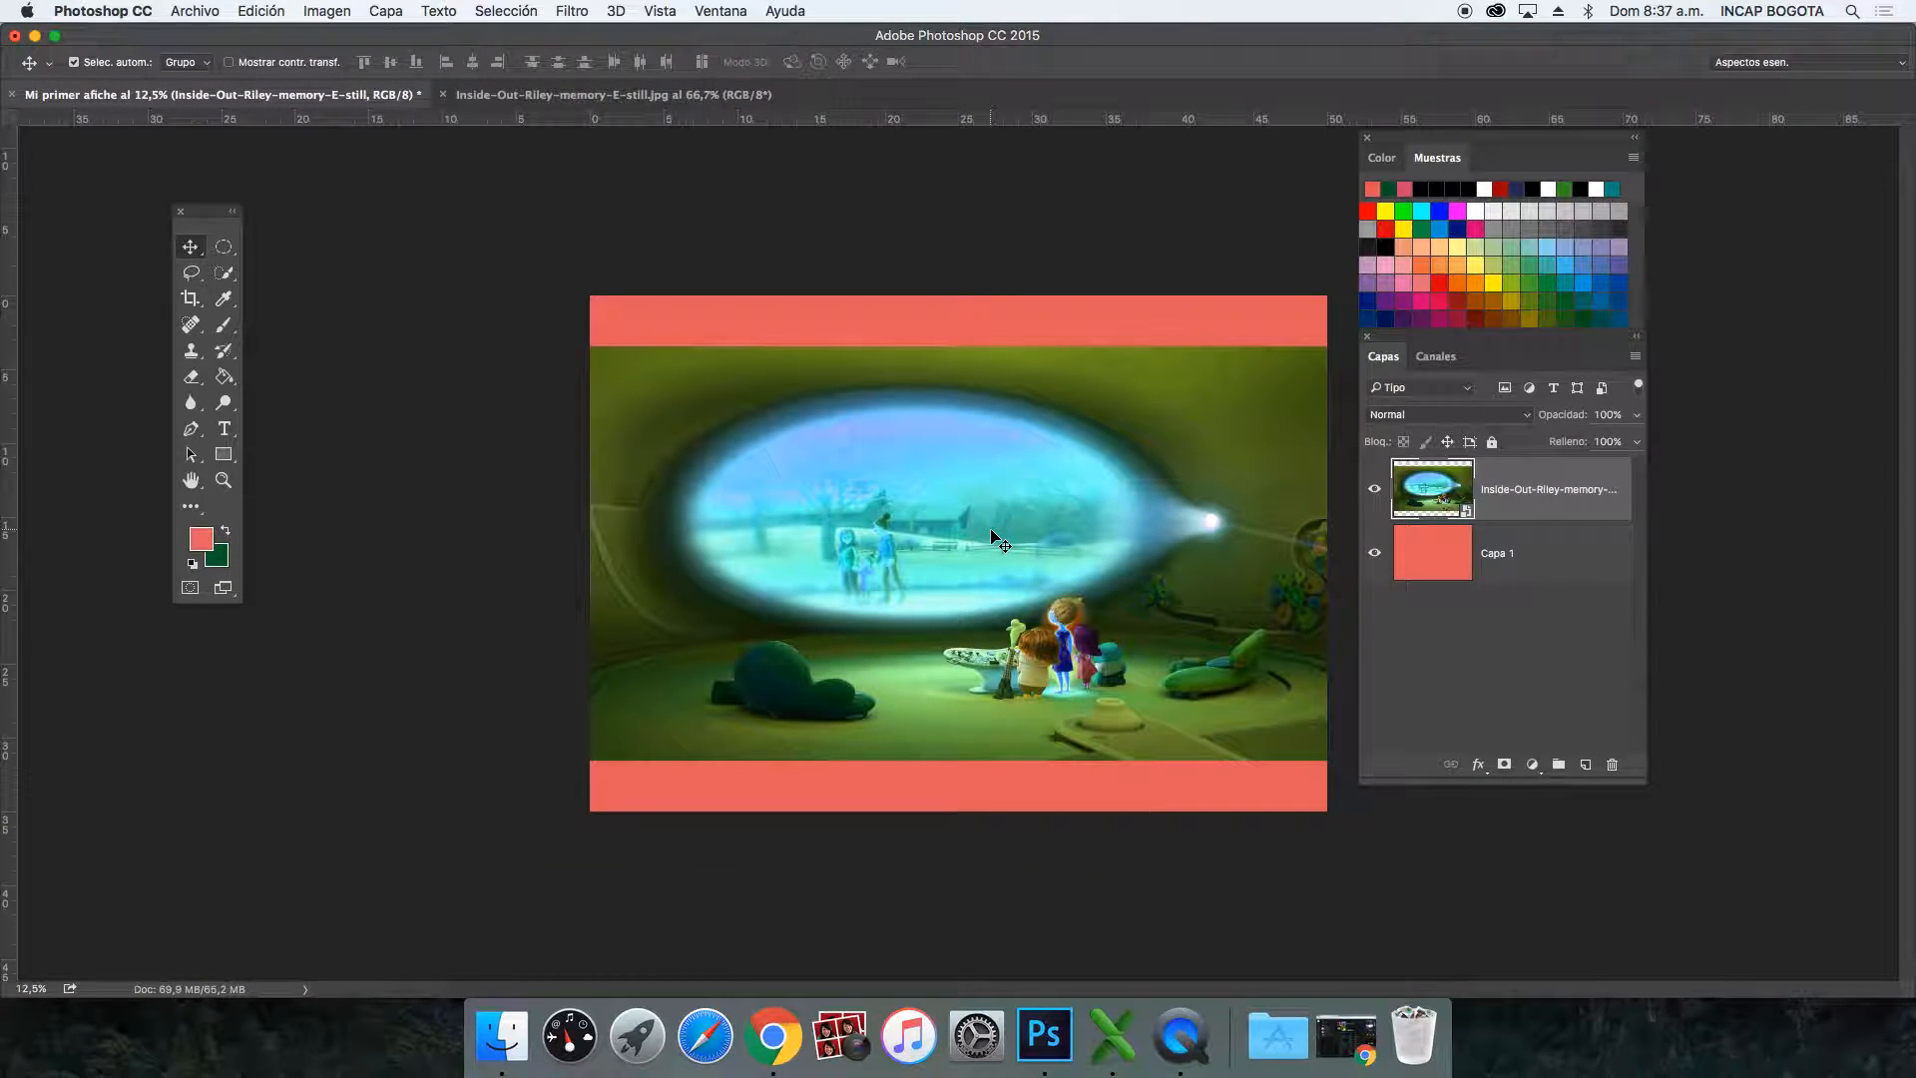
Step: Undo the hue shift in both the smart object document and the poster, closing the smart object document without saving
{"action": "left_click", "coordinate": [536, 94]}
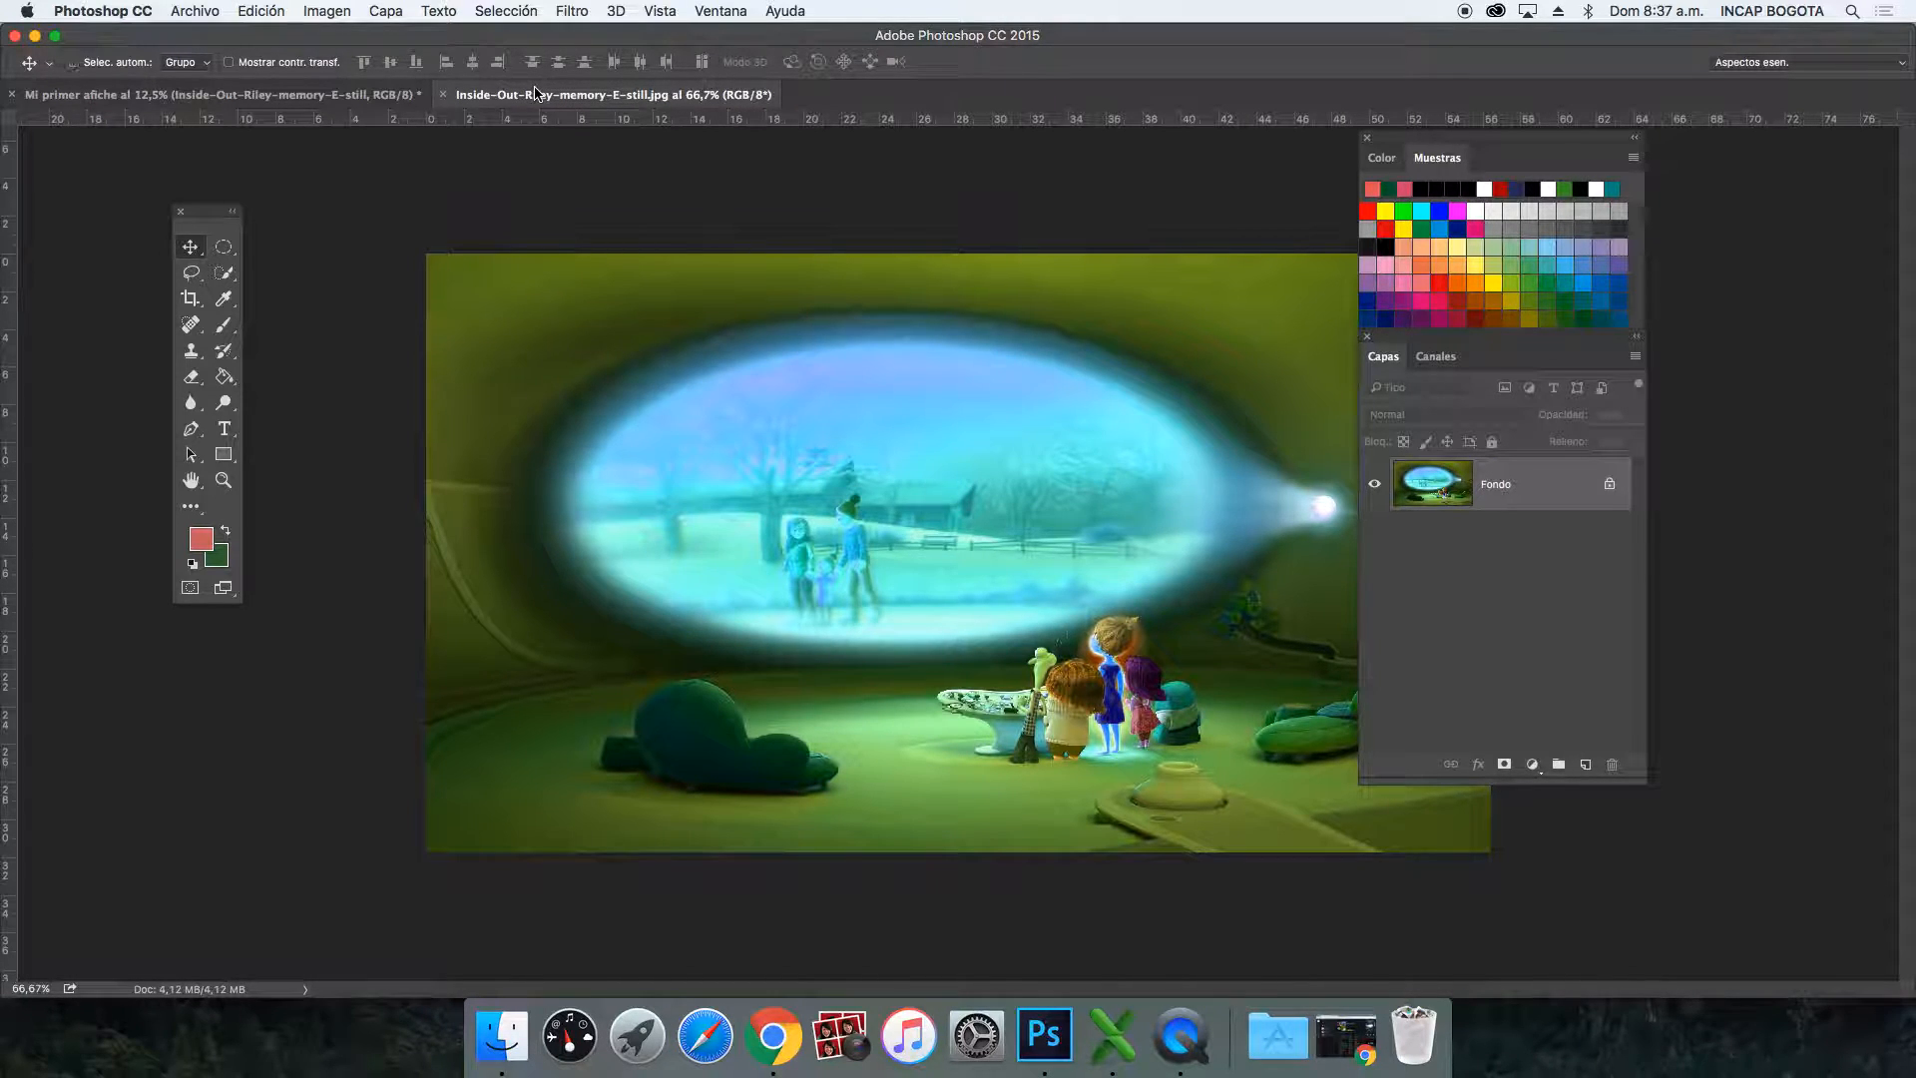
{"action": "key", "text": "super+i"}
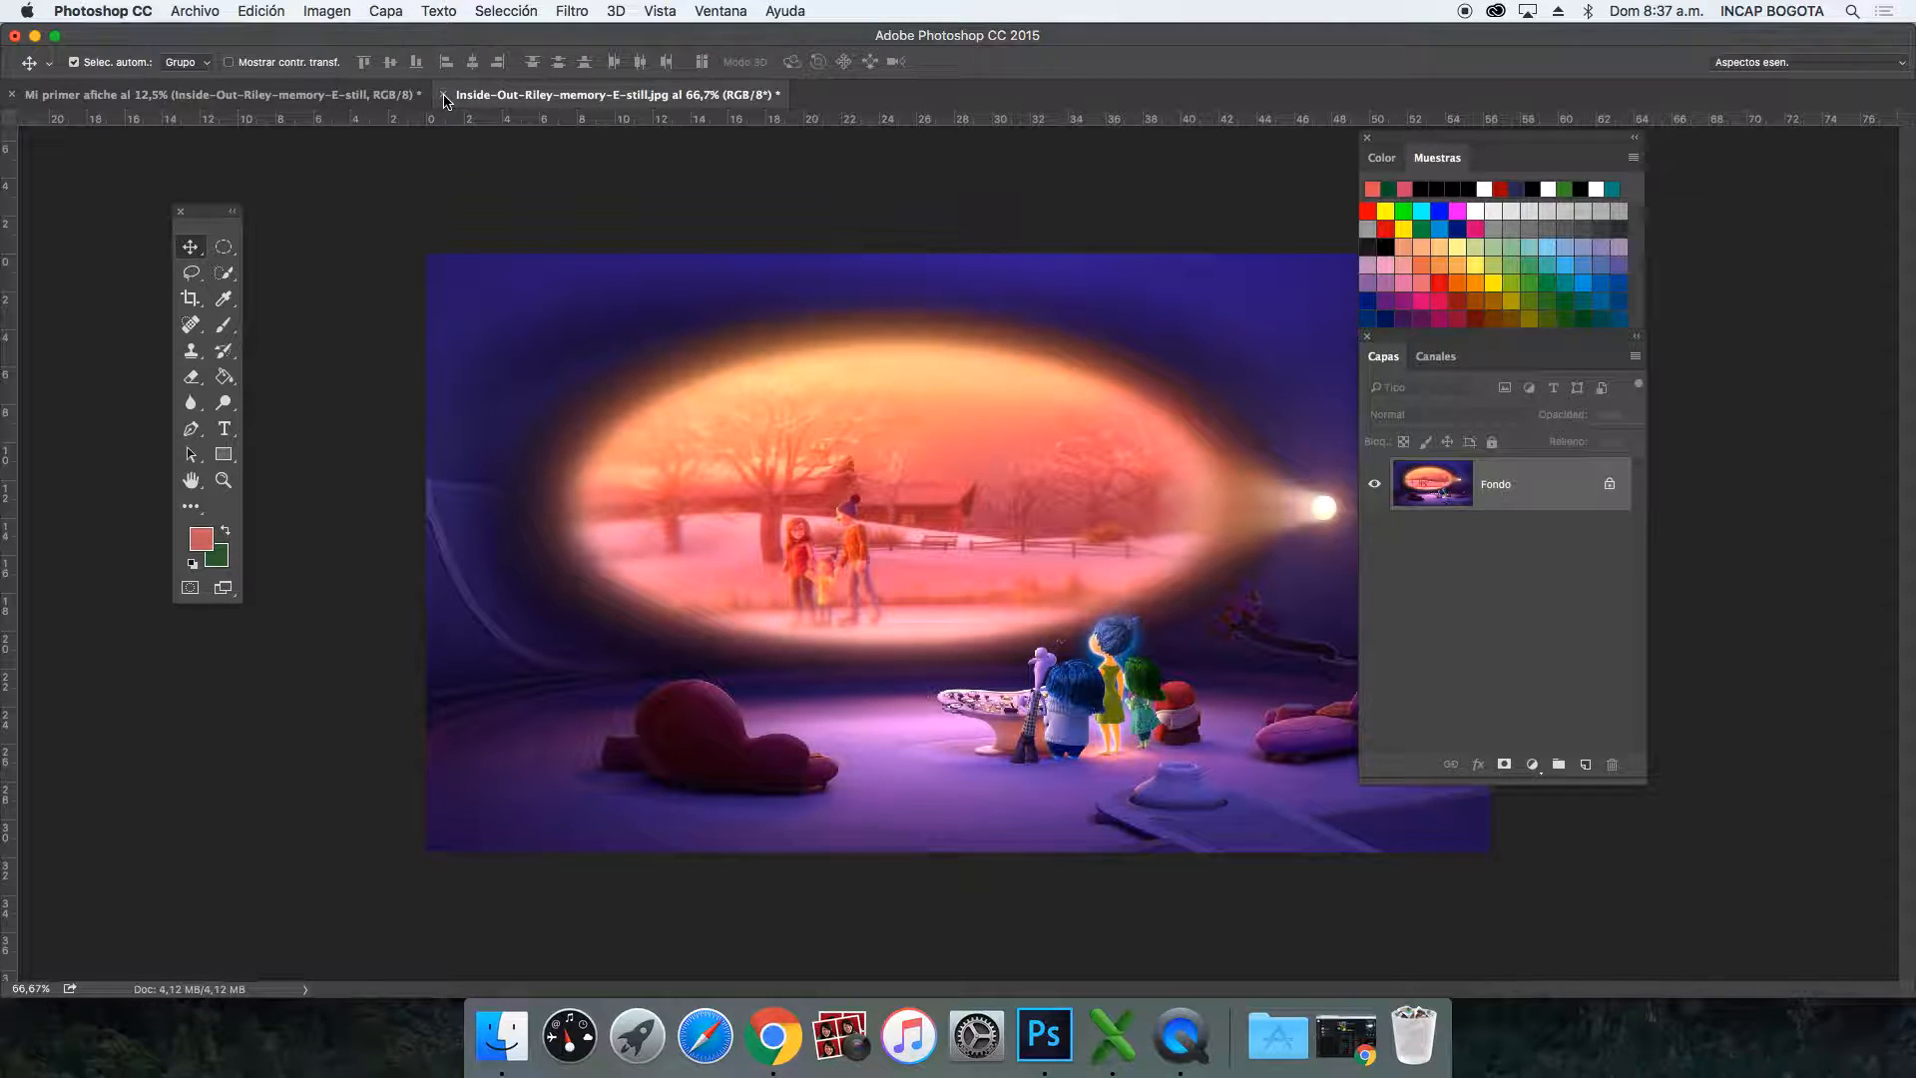
{"action": "left_click", "coordinate": [444, 97]}
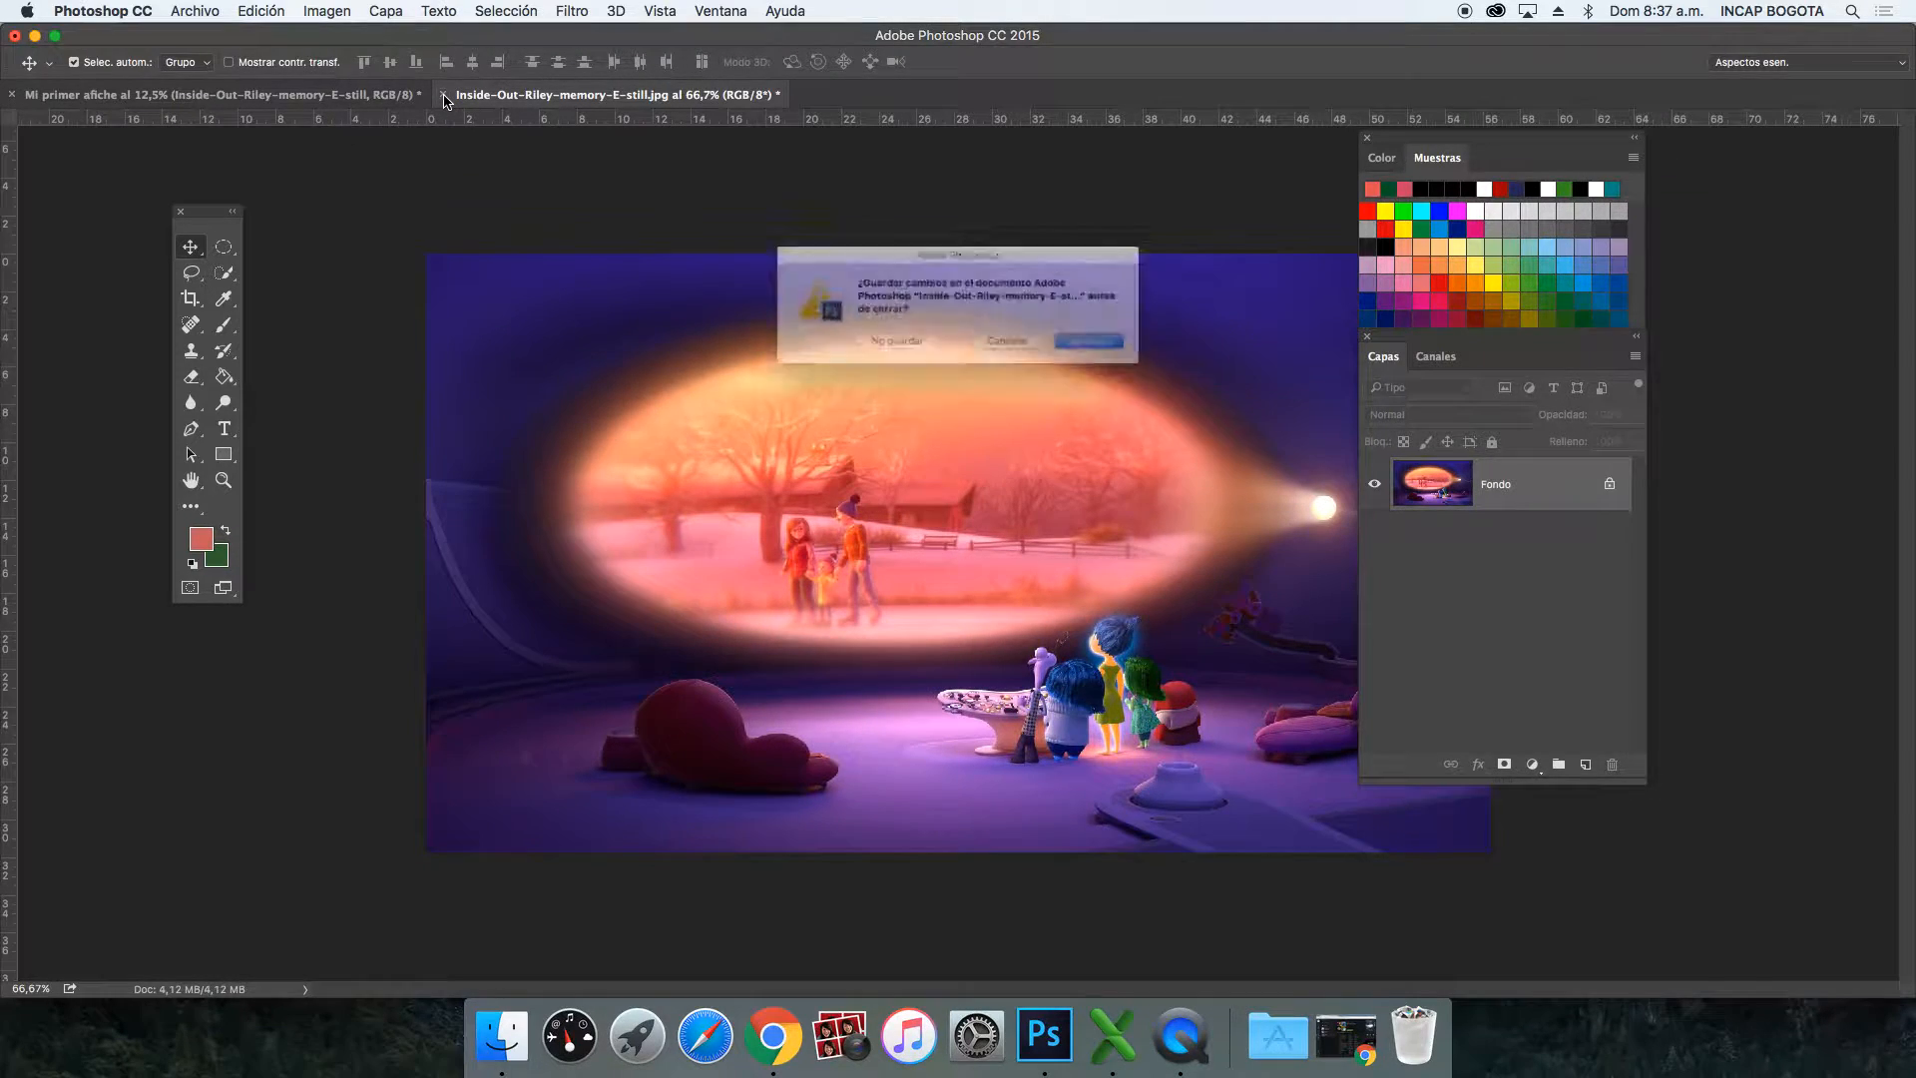
{"action": "left_click", "coordinate": [895, 357]}
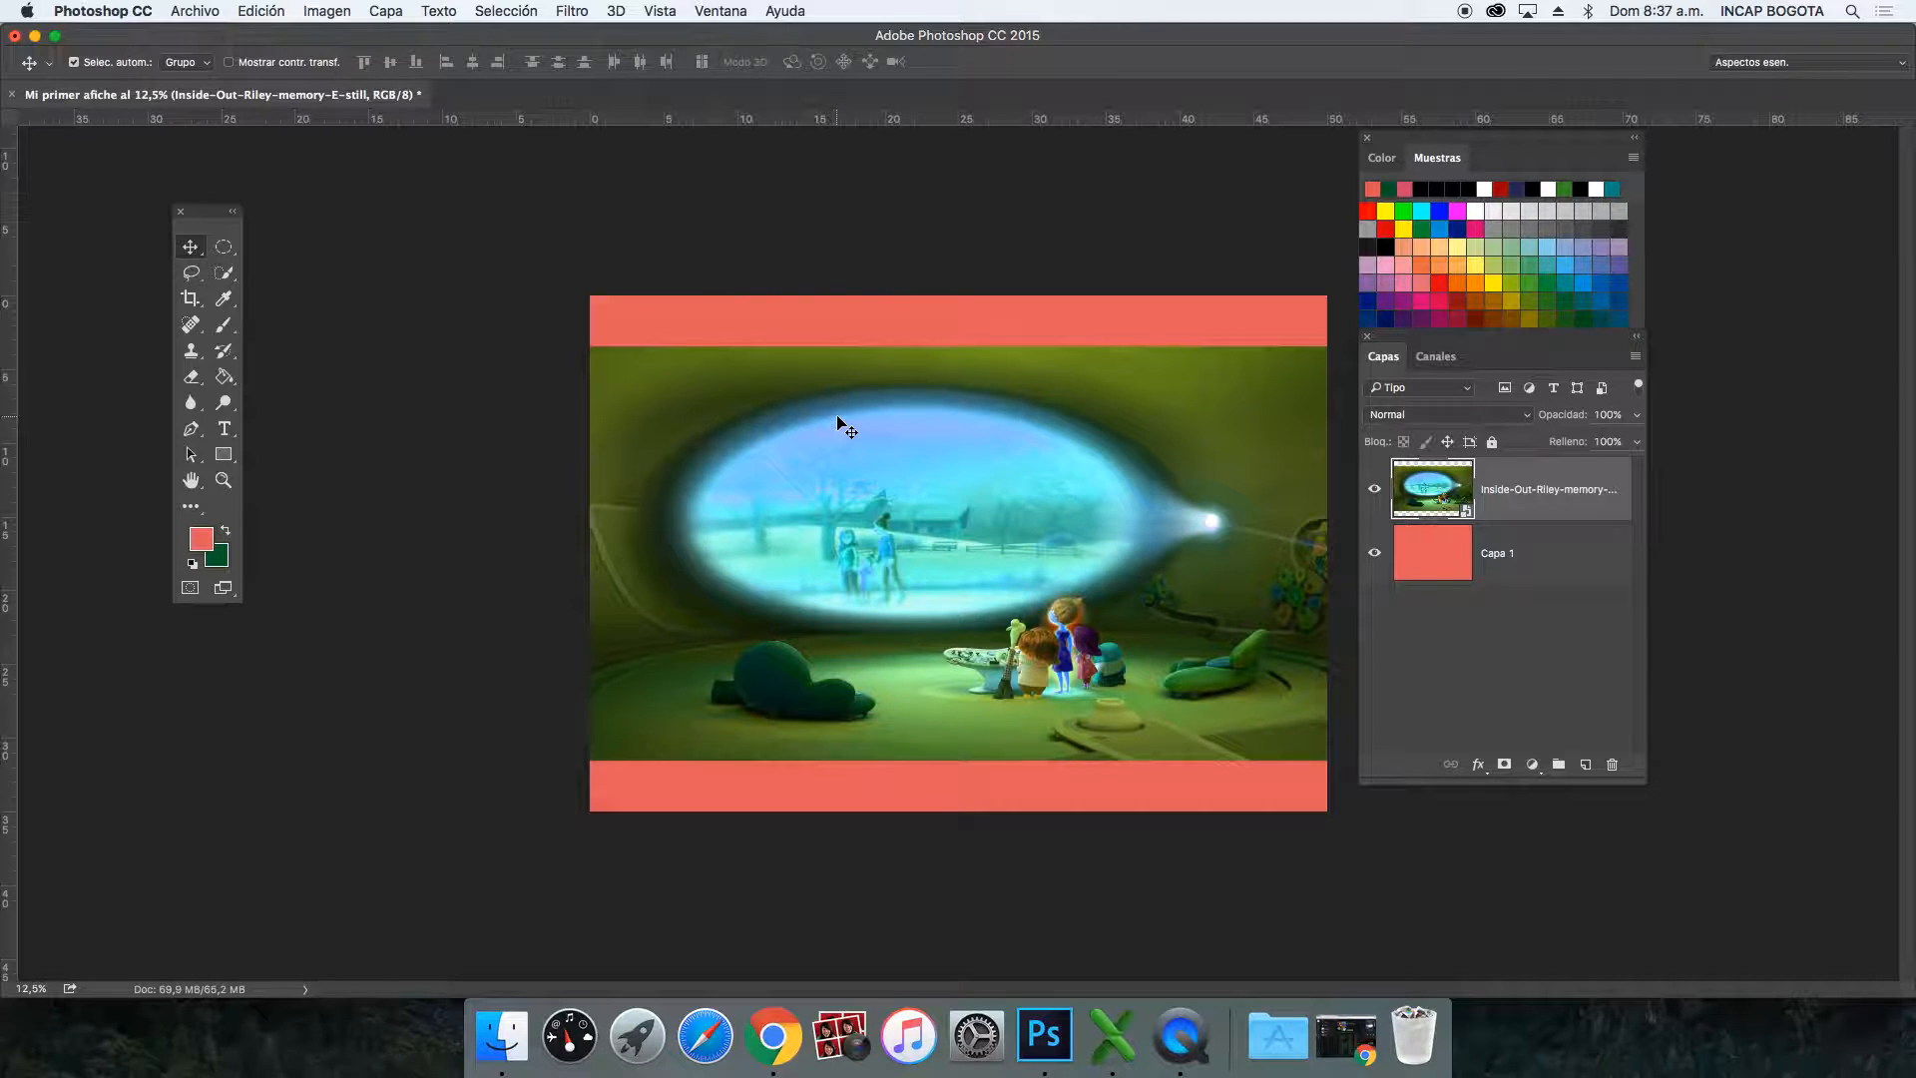
{"action": "key", "text": "super+z"}
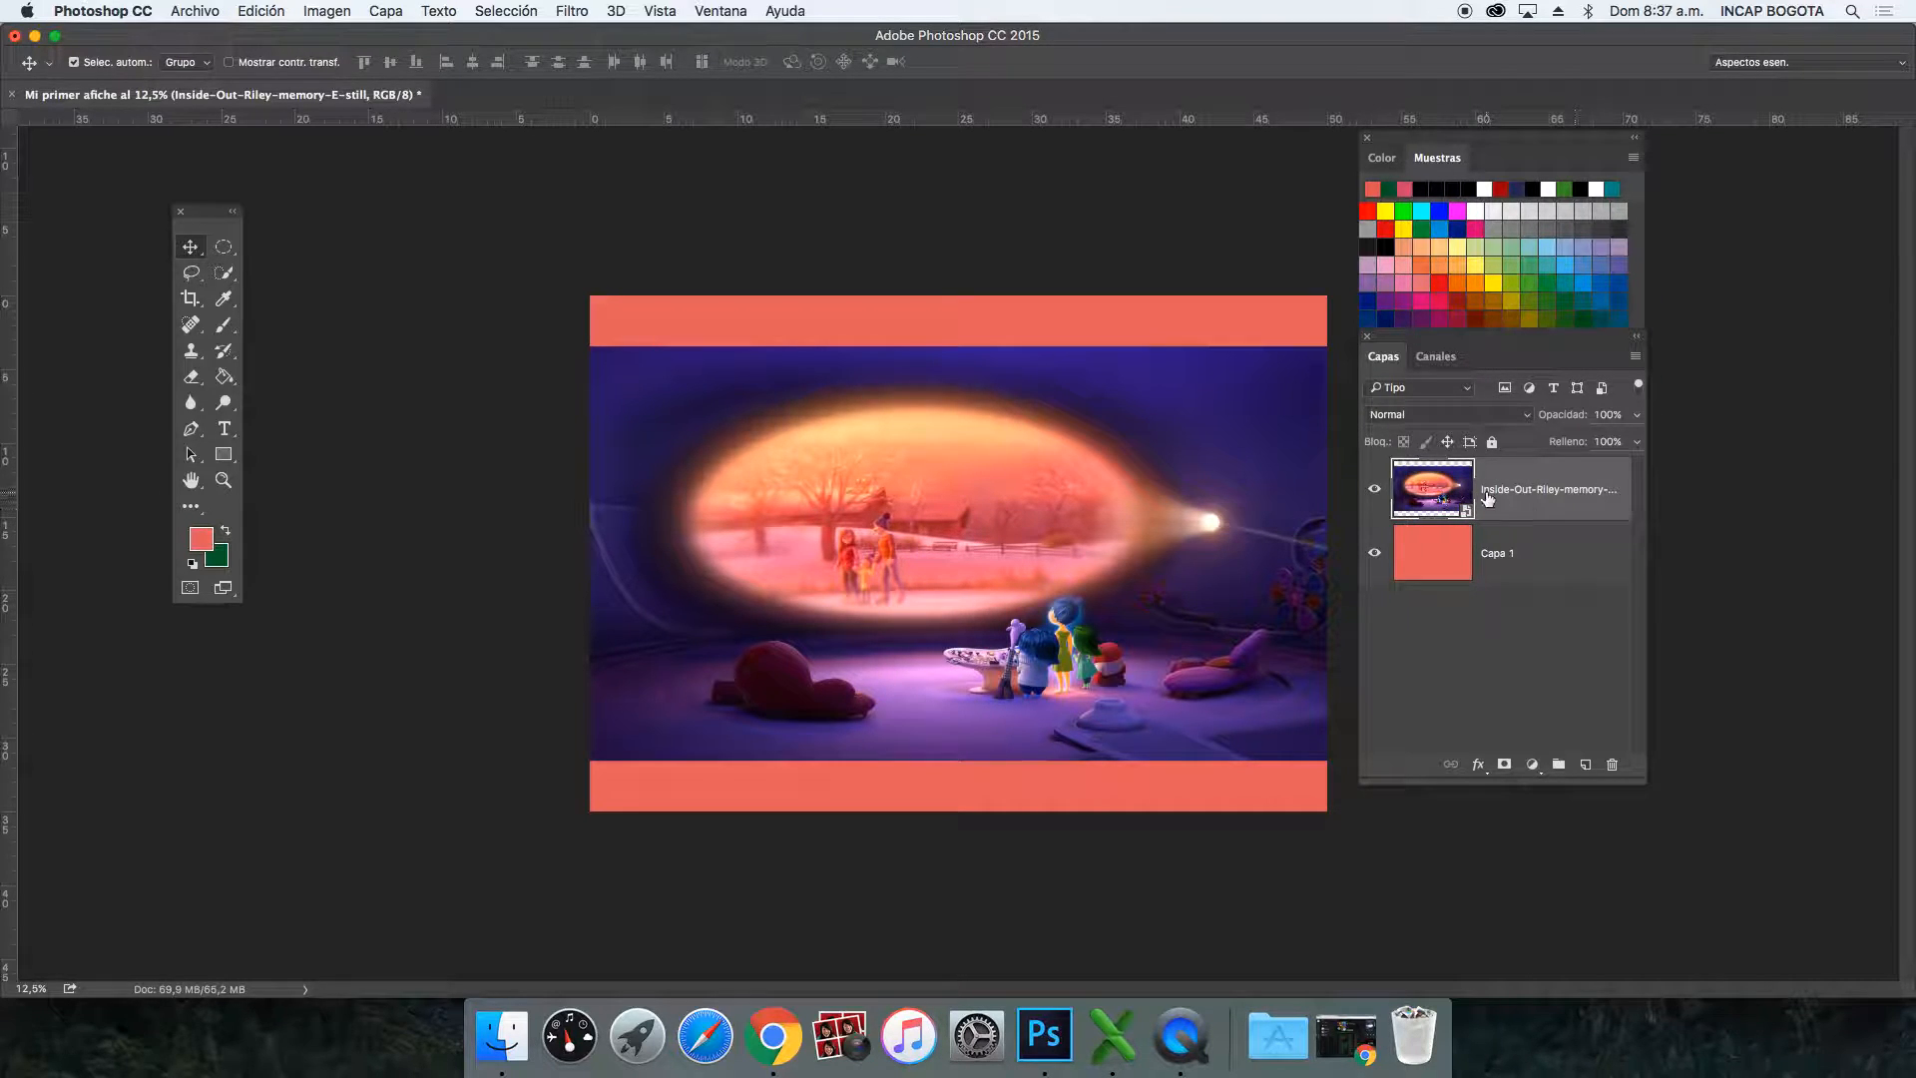
Step: Toggle the placed image's visibility off and on, and rasterize the Inside-Out-Riley-memory-E-still layer with its full name in view
{"action": "left_click", "coordinate": [1375, 491]}
{"action": "left_click", "coordinate": [1376, 491]}
{"action": "left_click_drag", "start_coordinate": [1644, 776], "coordinate": [1738, 776]}
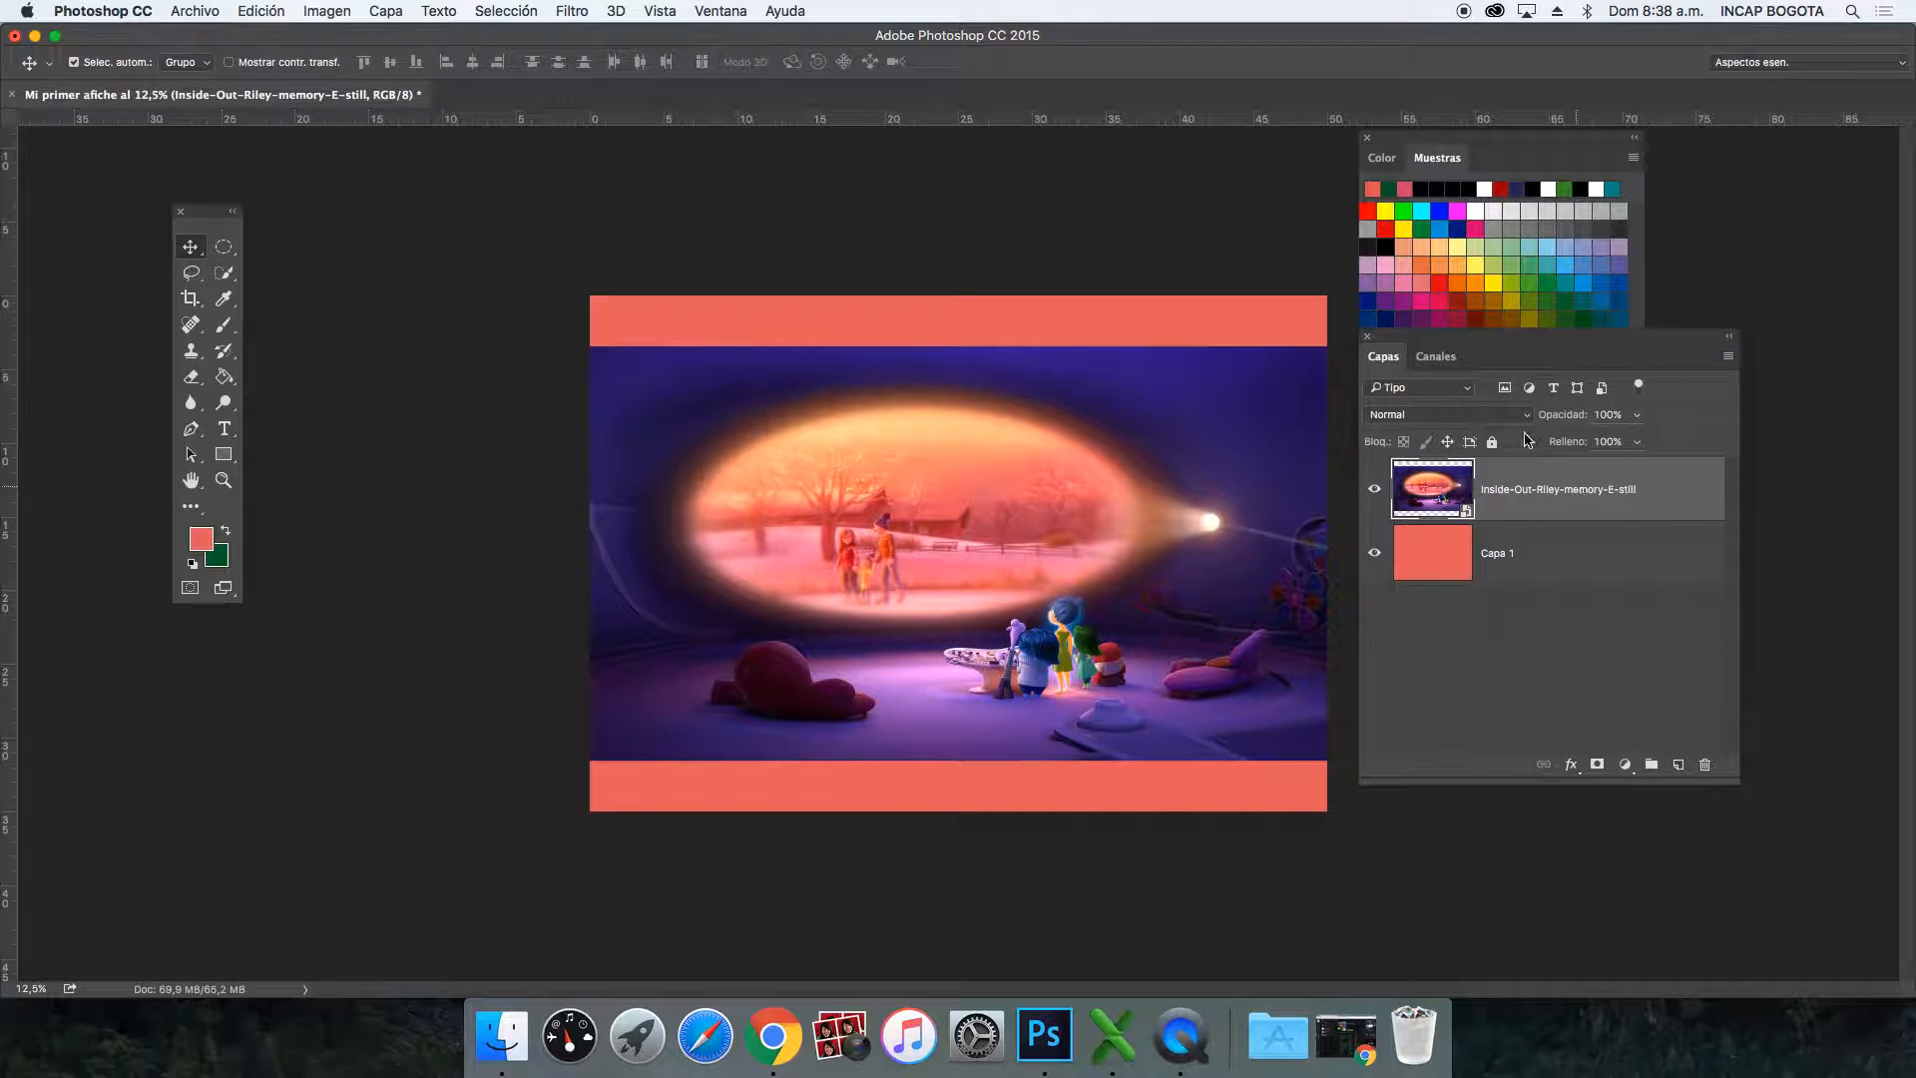
{"action": "right_click", "coordinate": [1542, 486]}
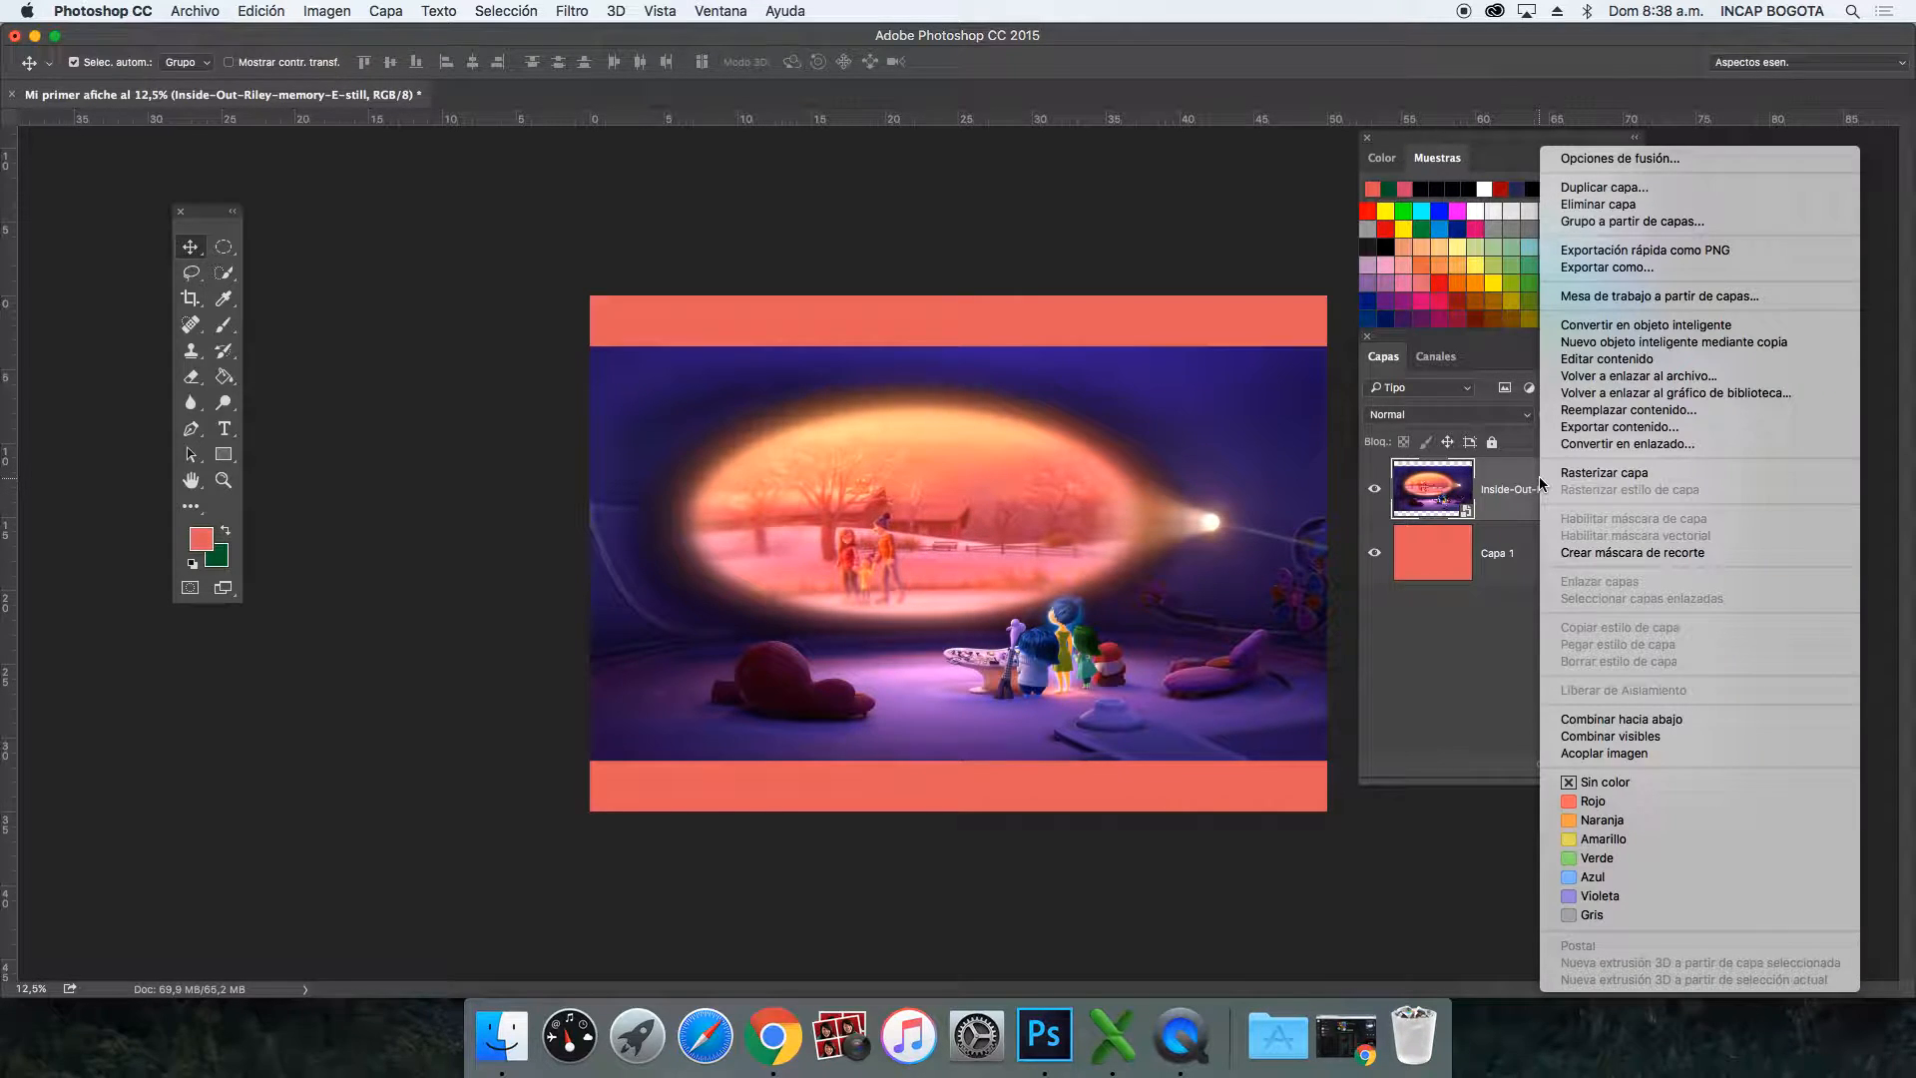
{"action": "left_click", "coordinate": [1636, 475]}
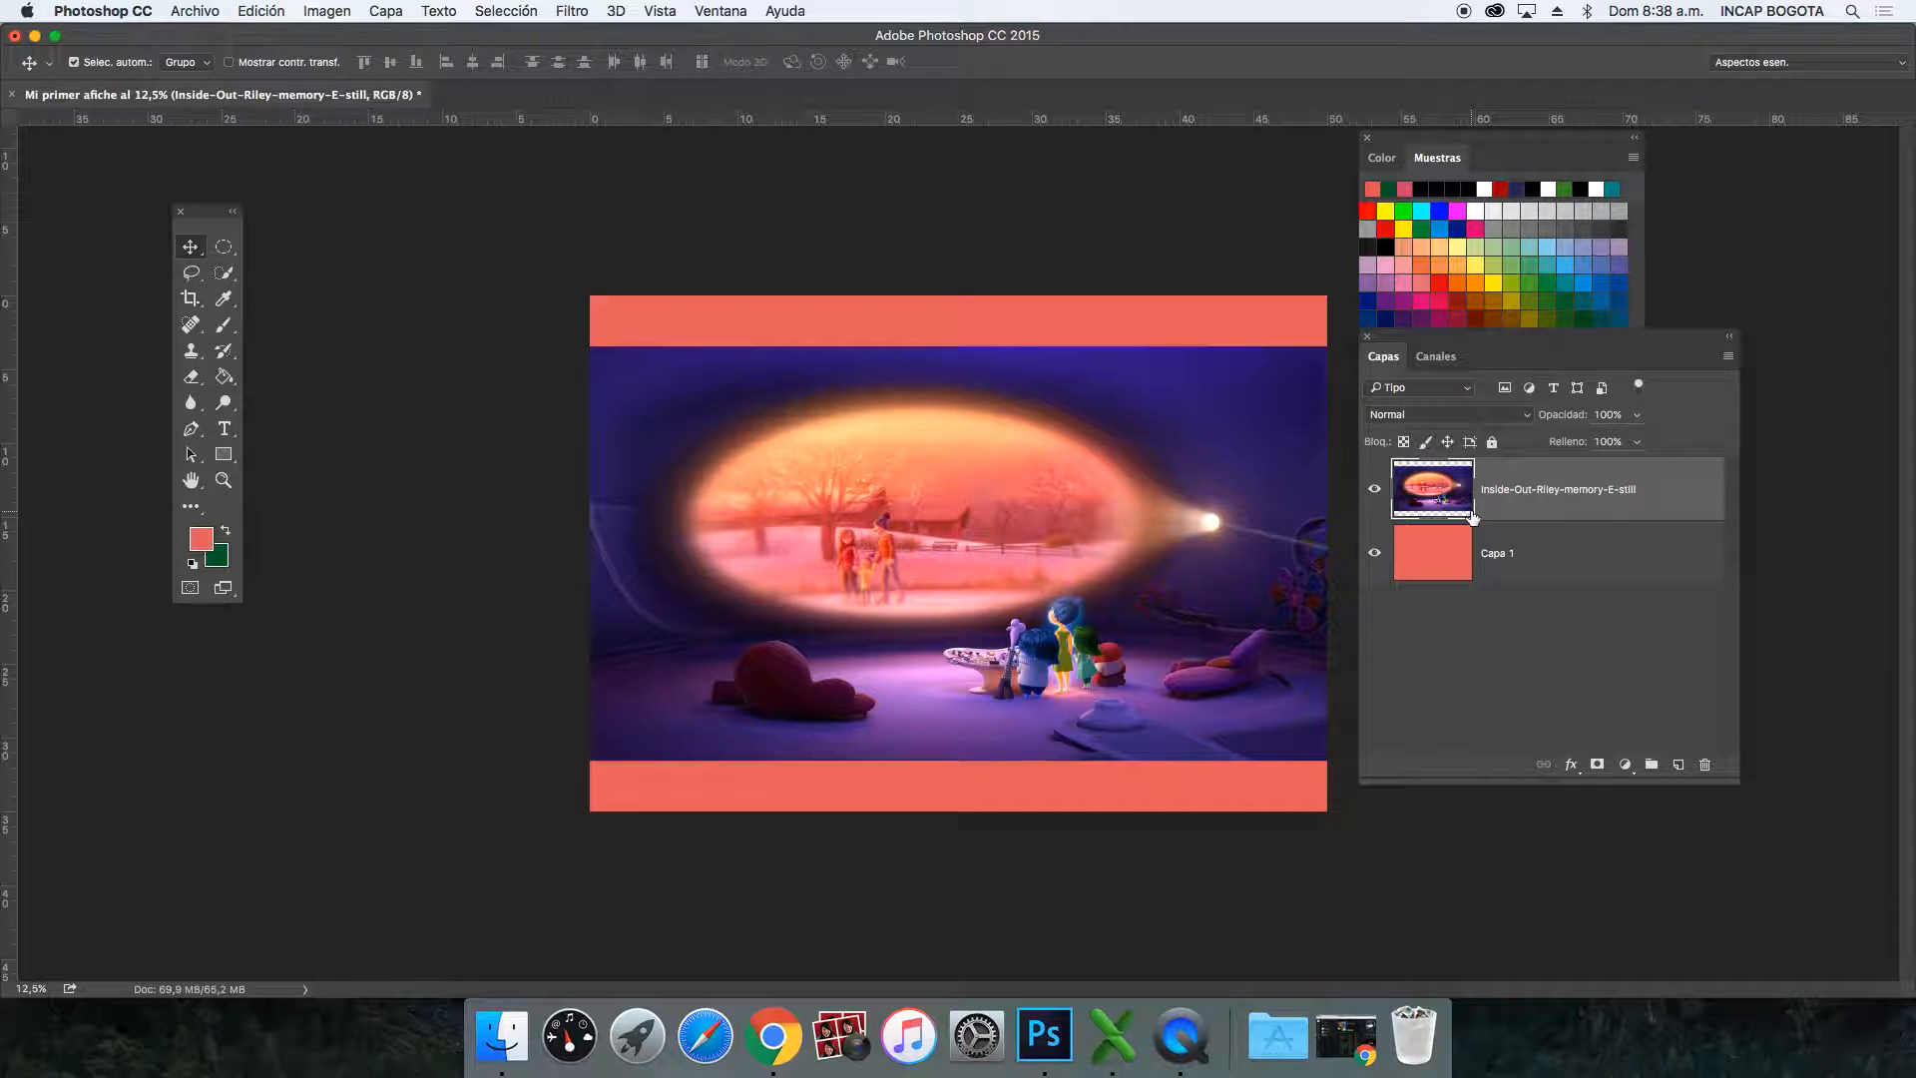
Step: Try to stretch the Inside Out image's height to about 174% without keeping its proportions, and cancel the transform
{"action": "key", "text": "super+minus"}
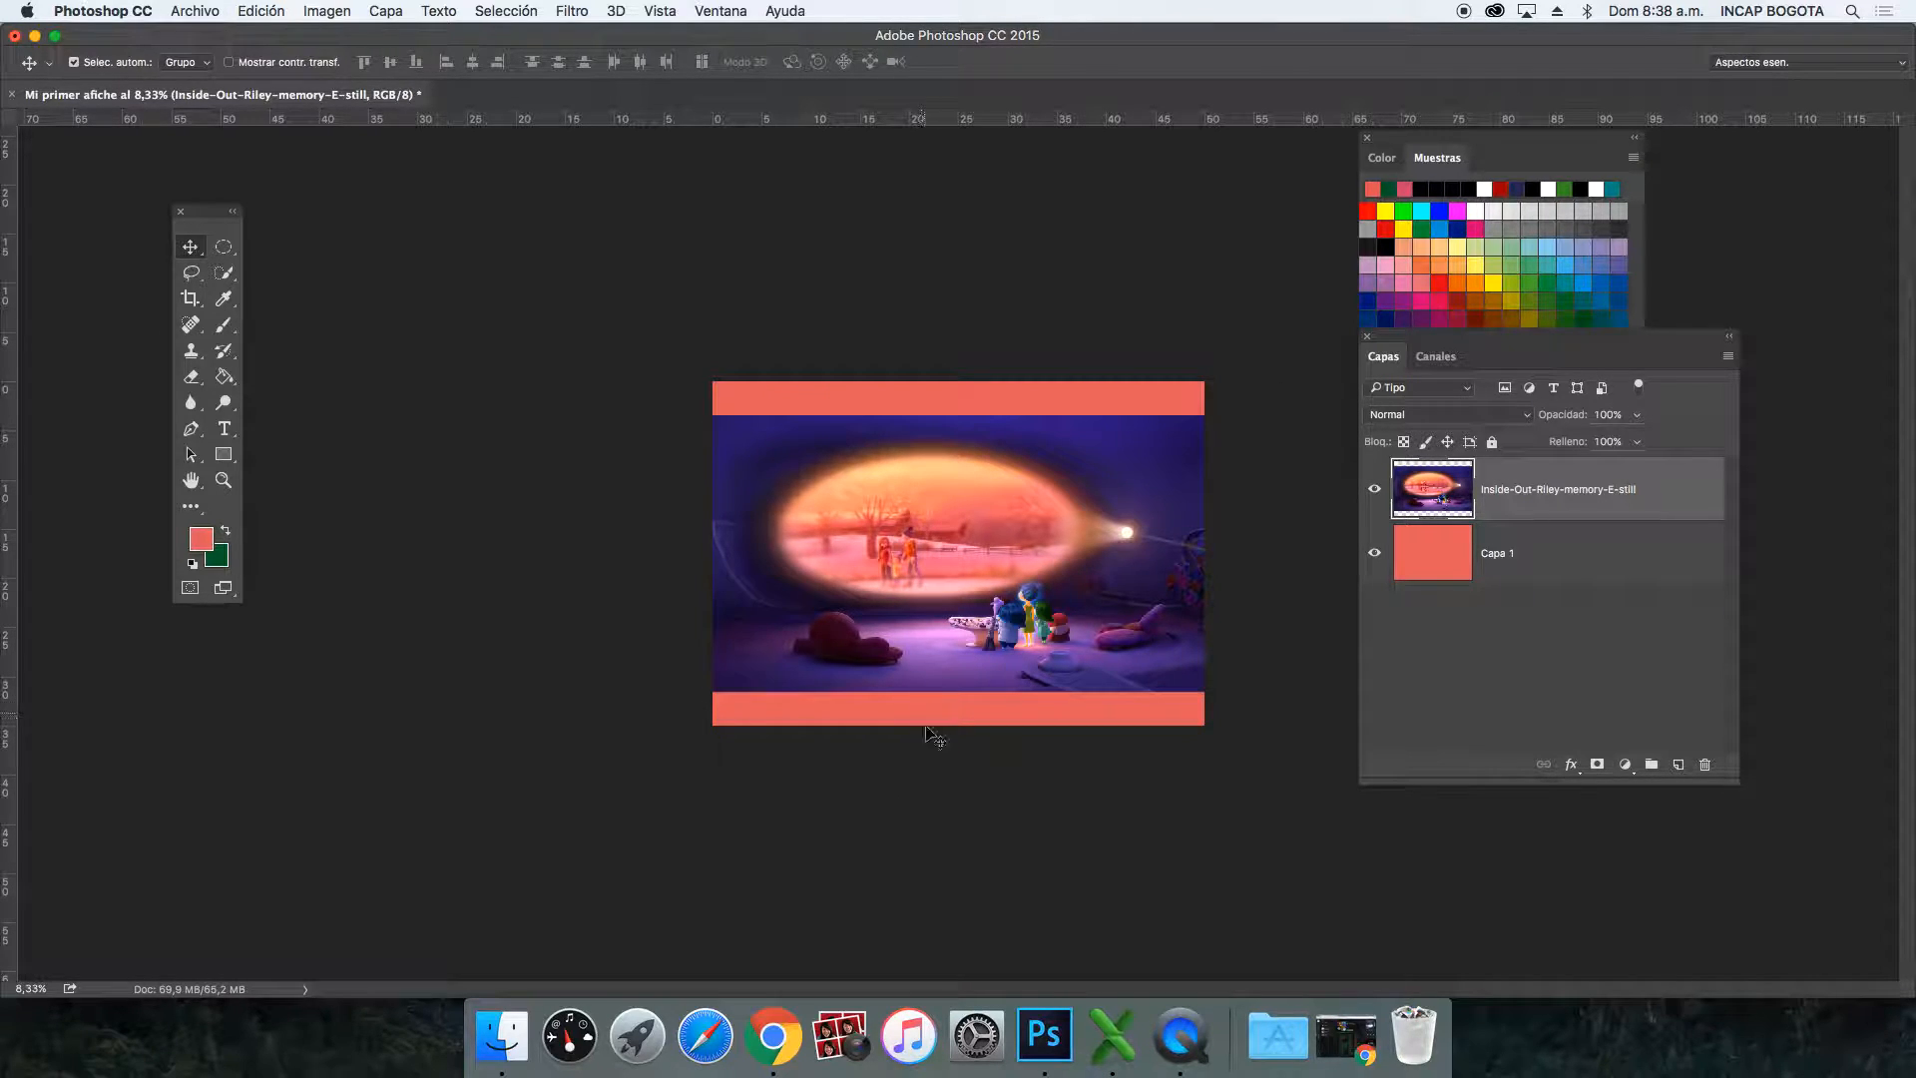
{"action": "left_click", "coordinate": [927, 710]}
{"action": "left_click", "coordinate": [928, 619]}
{"action": "key", "text": "super+t"}
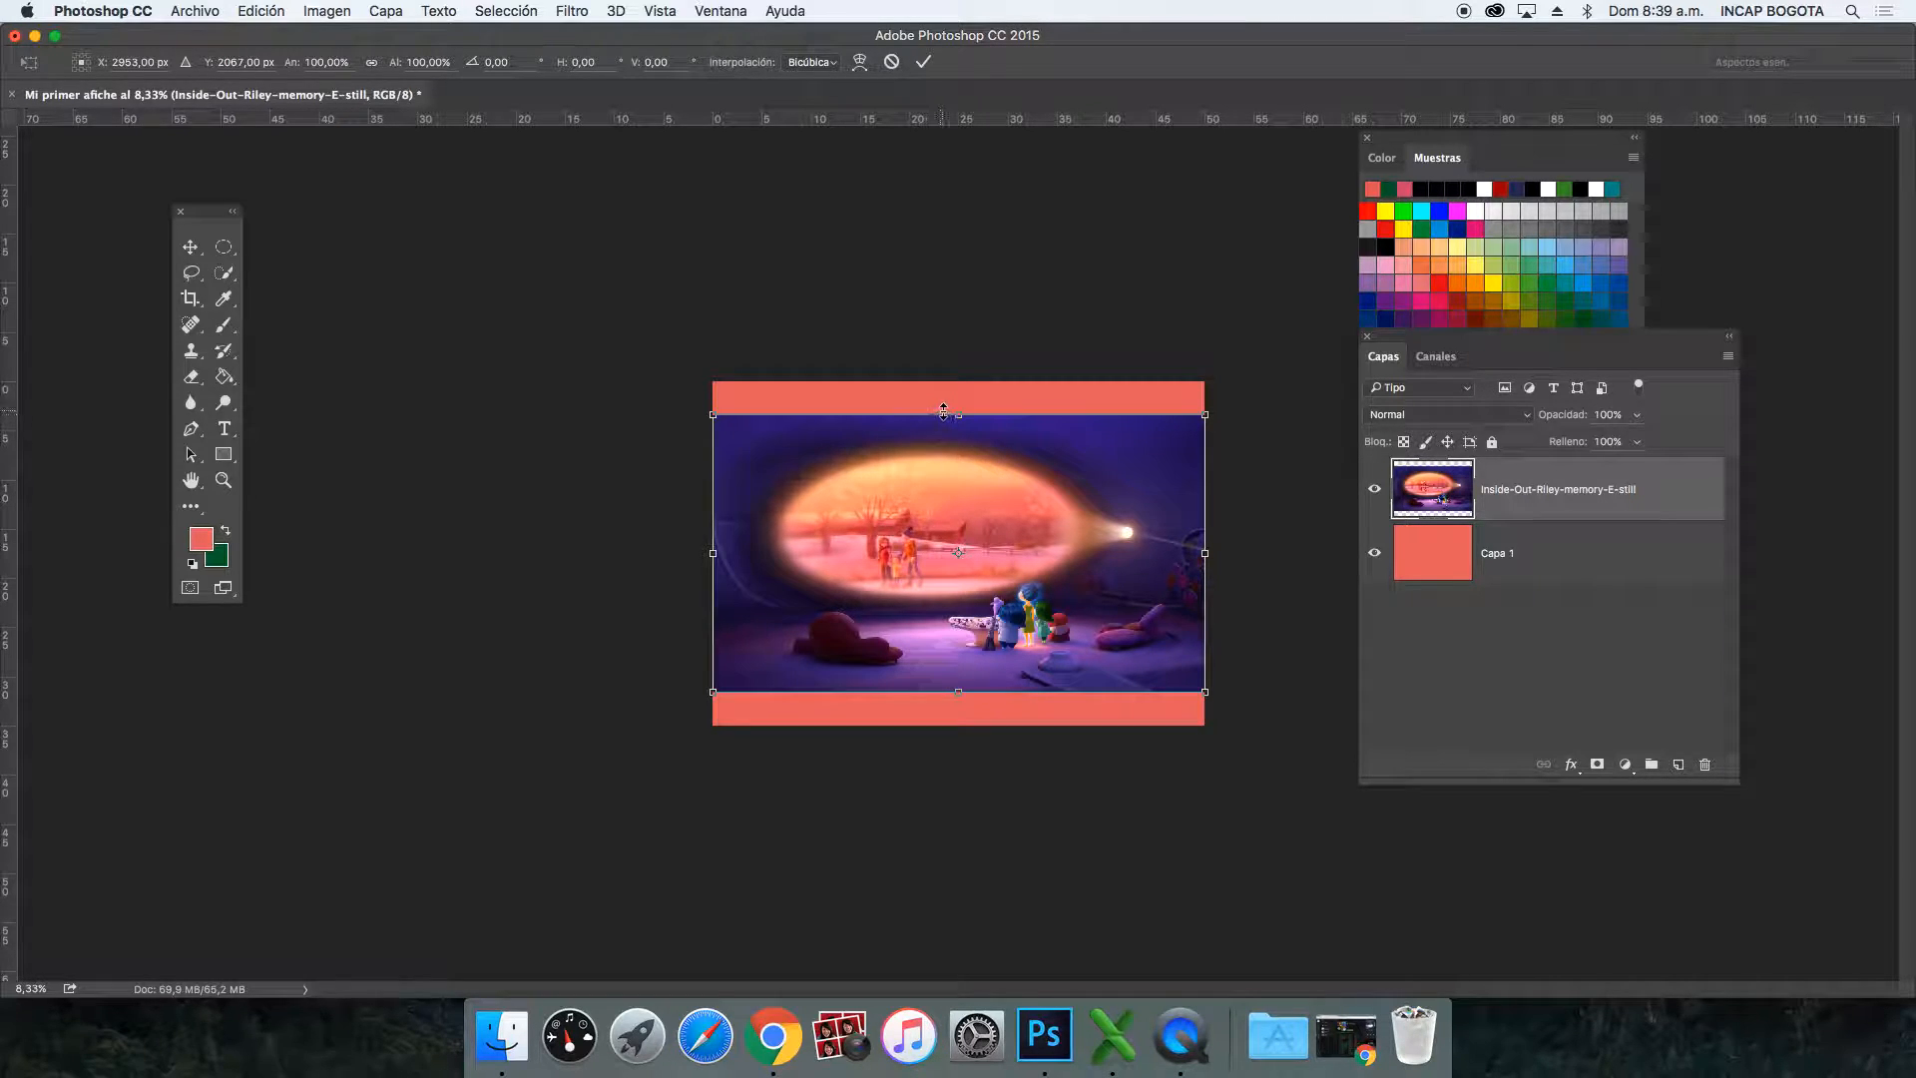
{"action": "left_click_drag", "start_coordinate": [959, 365], "coordinate": [958, 262]}
{"action": "left_click_drag", "start_coordinate": [953, 690], "coordinate": [958, 756]}
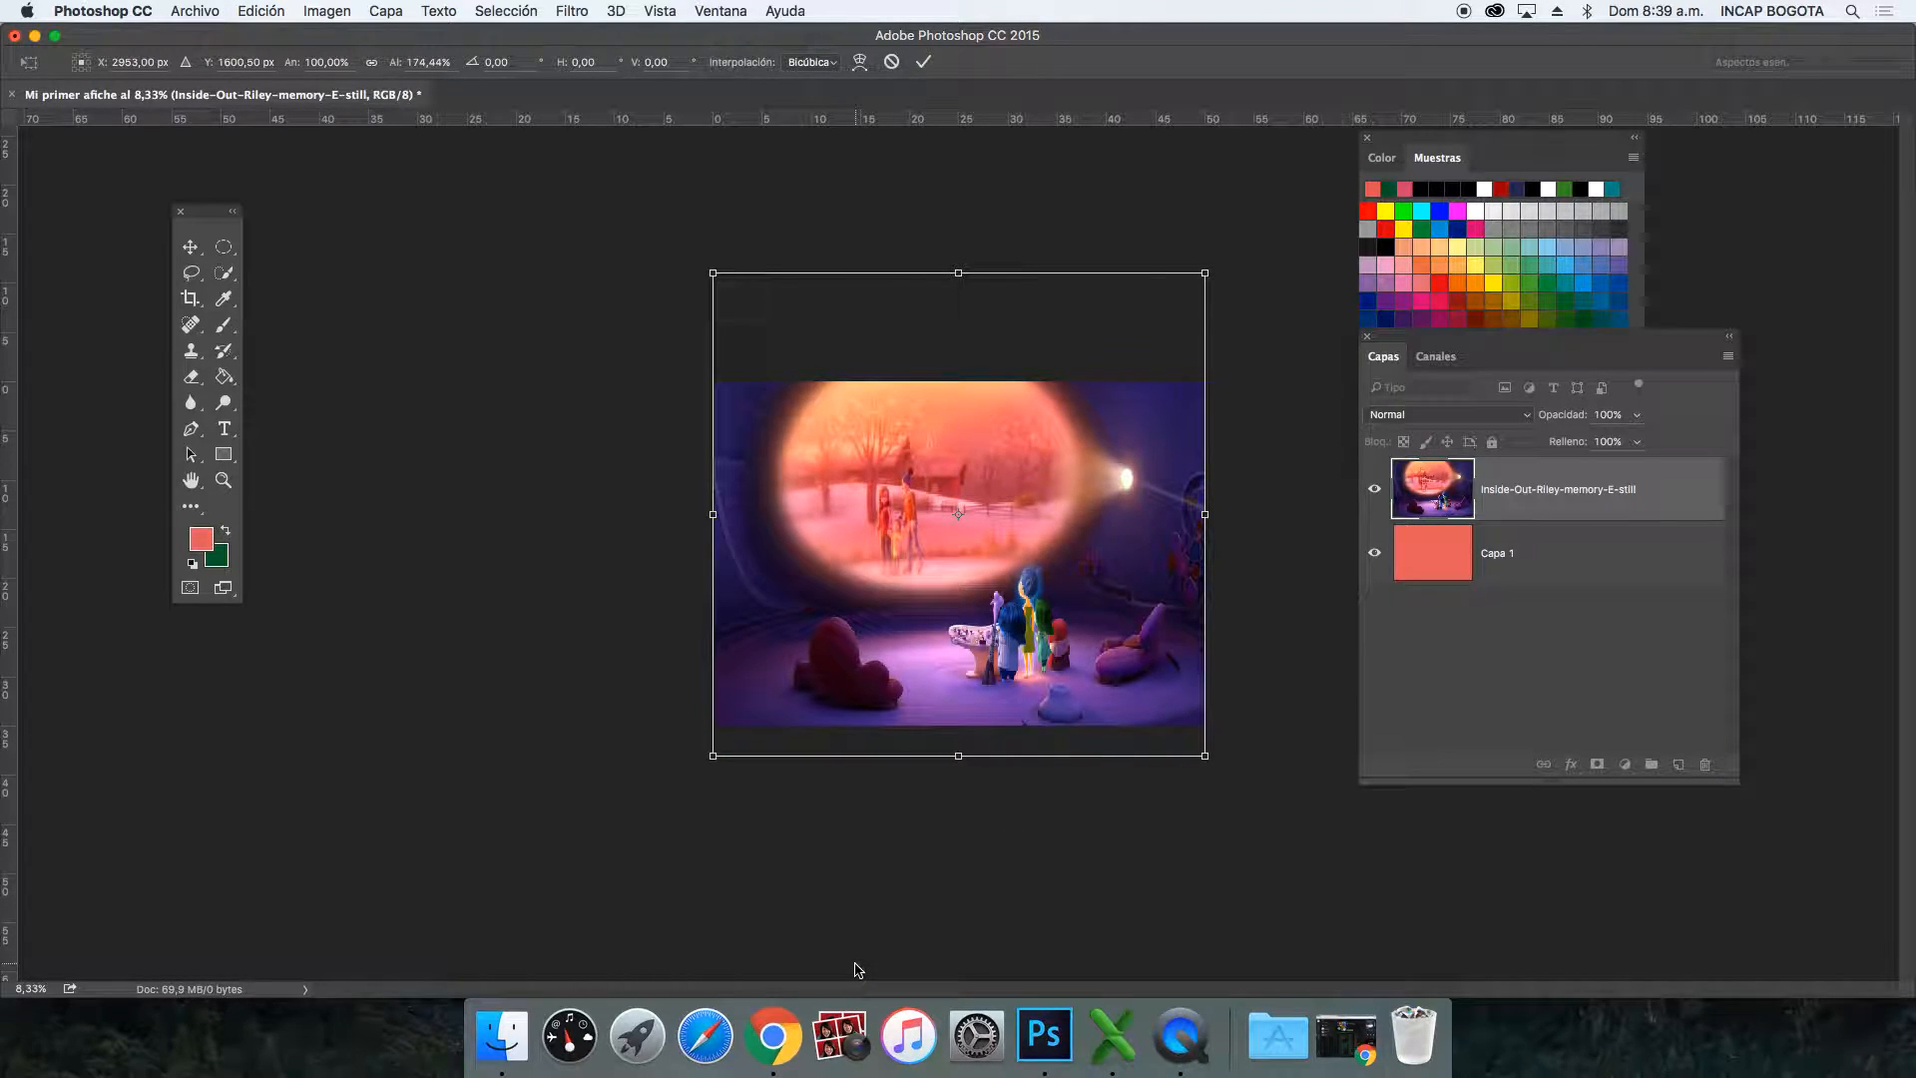
{"action": "key", "text": "Return"}
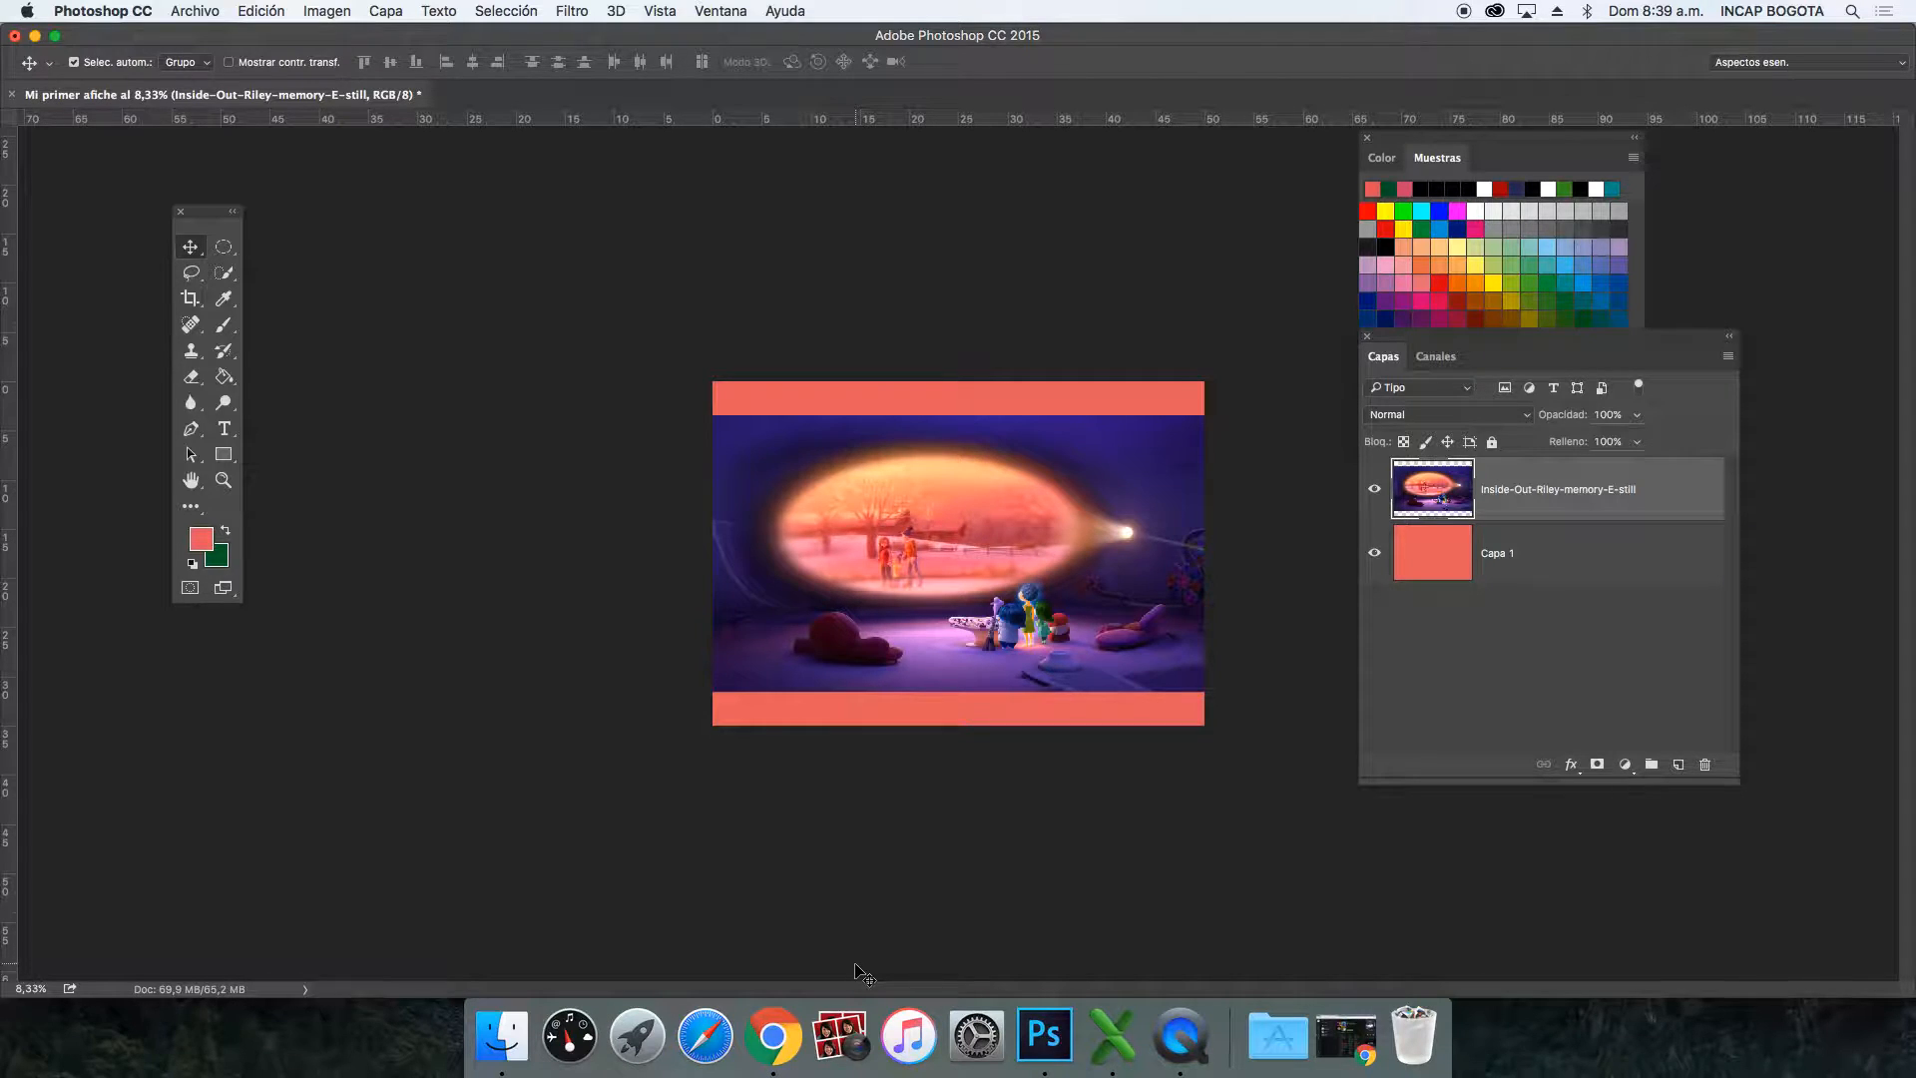
Step: Try to scale the Inside Out image proportionally from opposite corners to about 126%
{"action": "key", "text": "super+t"}
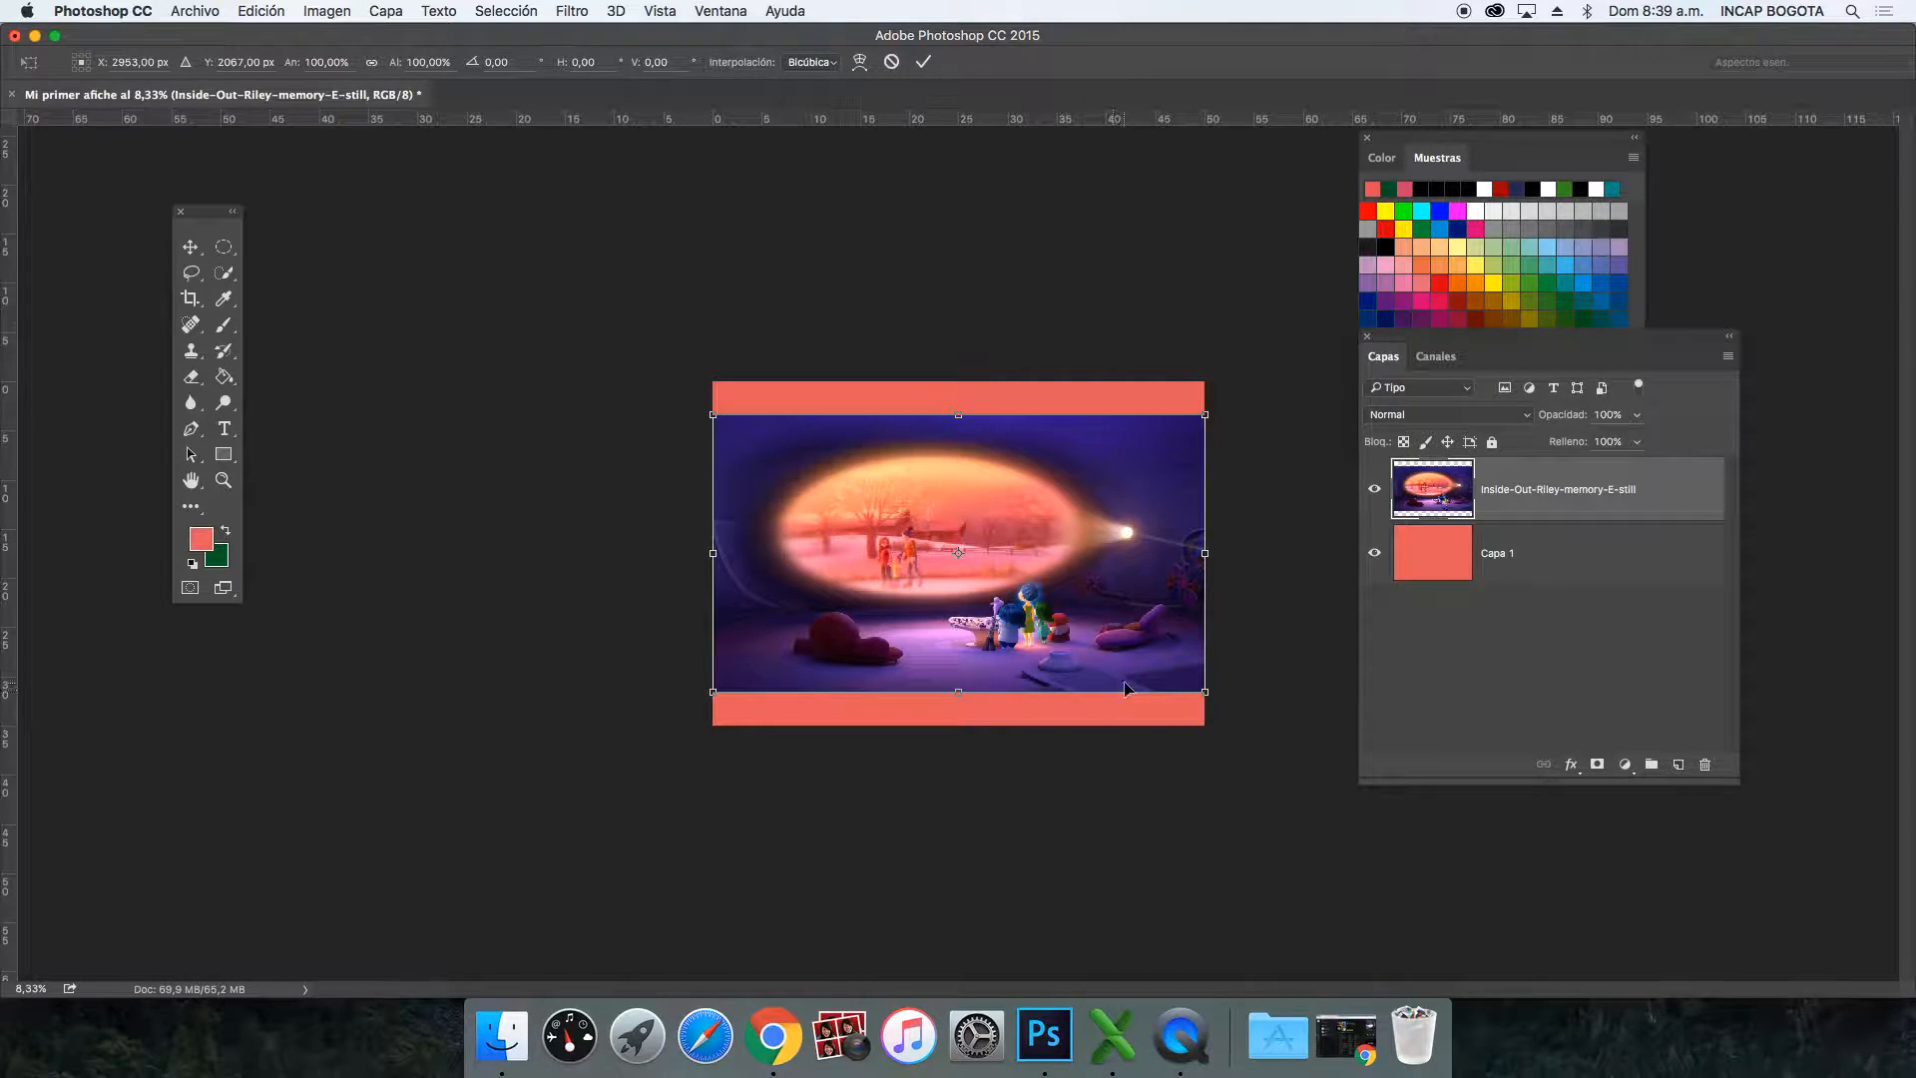
{"action": "left_click_drag", "start_coordinate": [1206, 415], "coordinate": [1277, 392]}
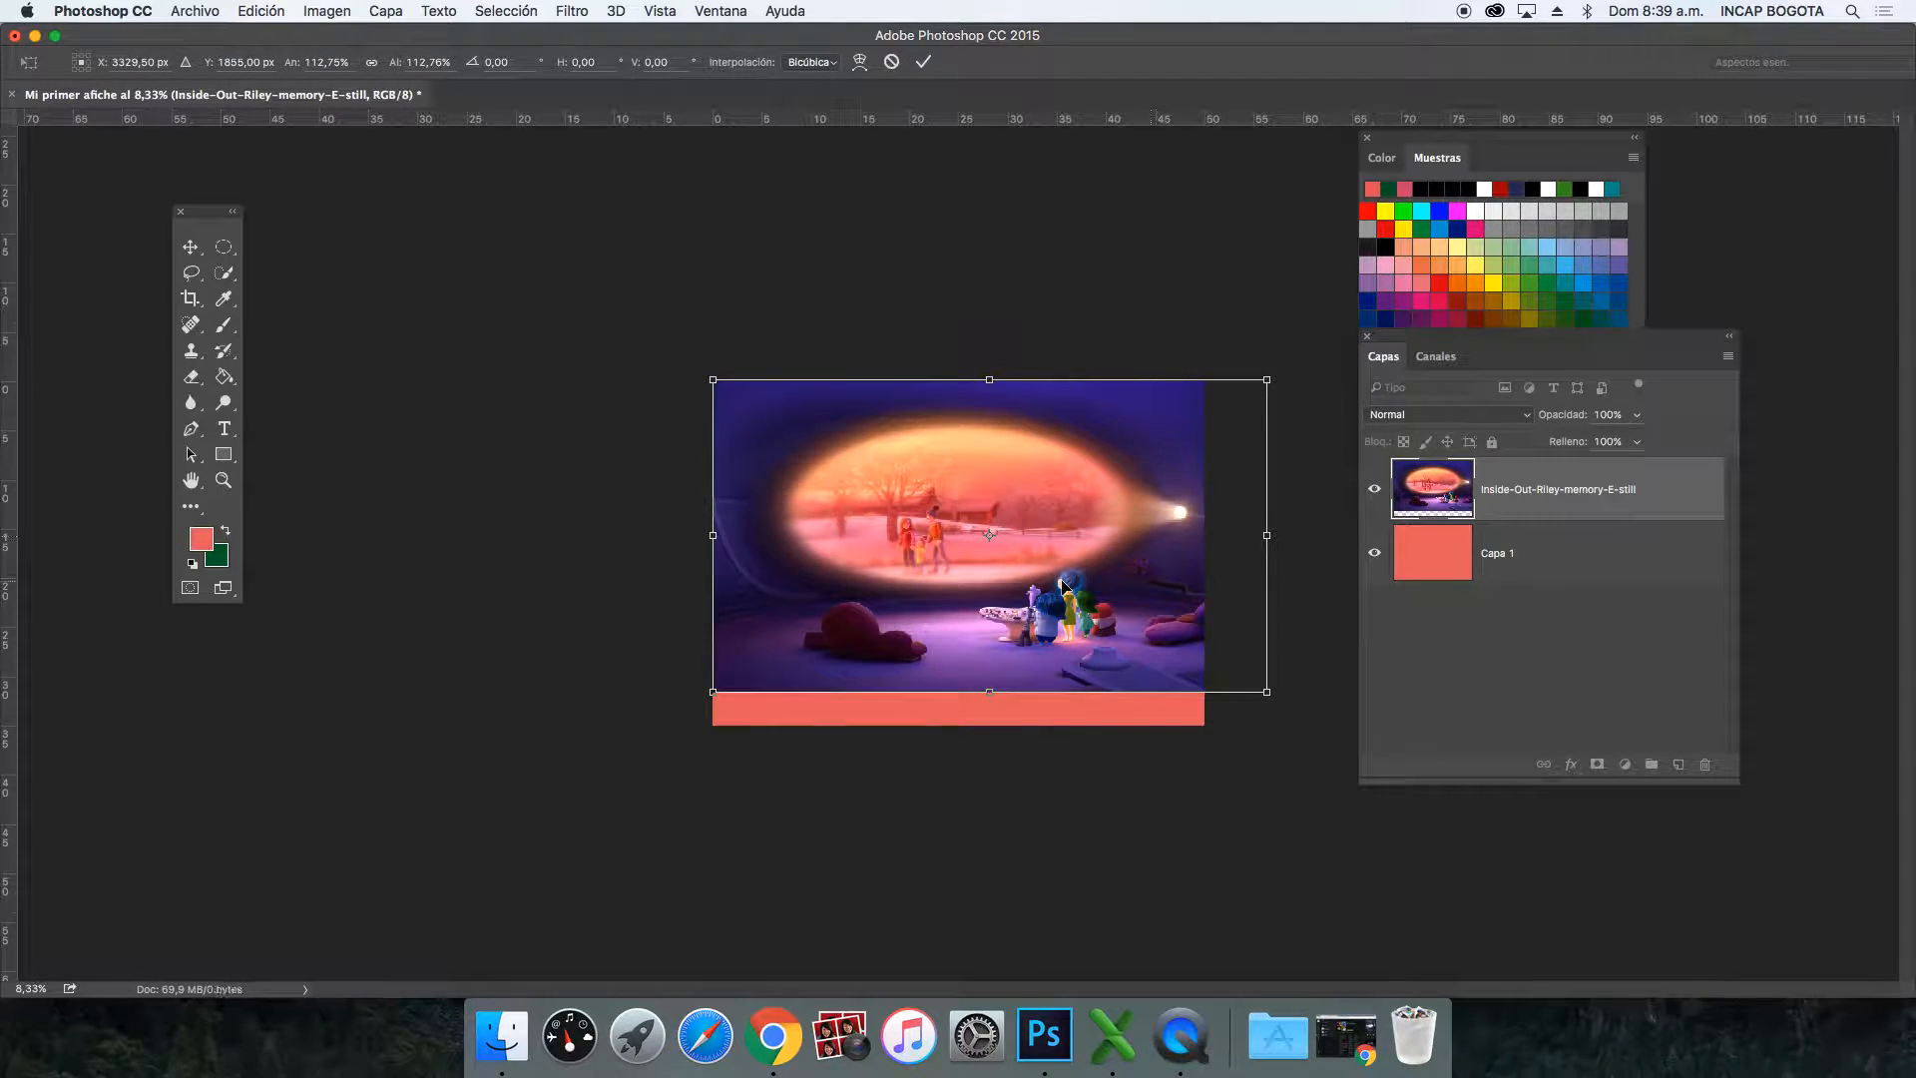
{"action": "left_click_drag", "start_coordinate": [710, 695], "coordinate": [642, 738]}
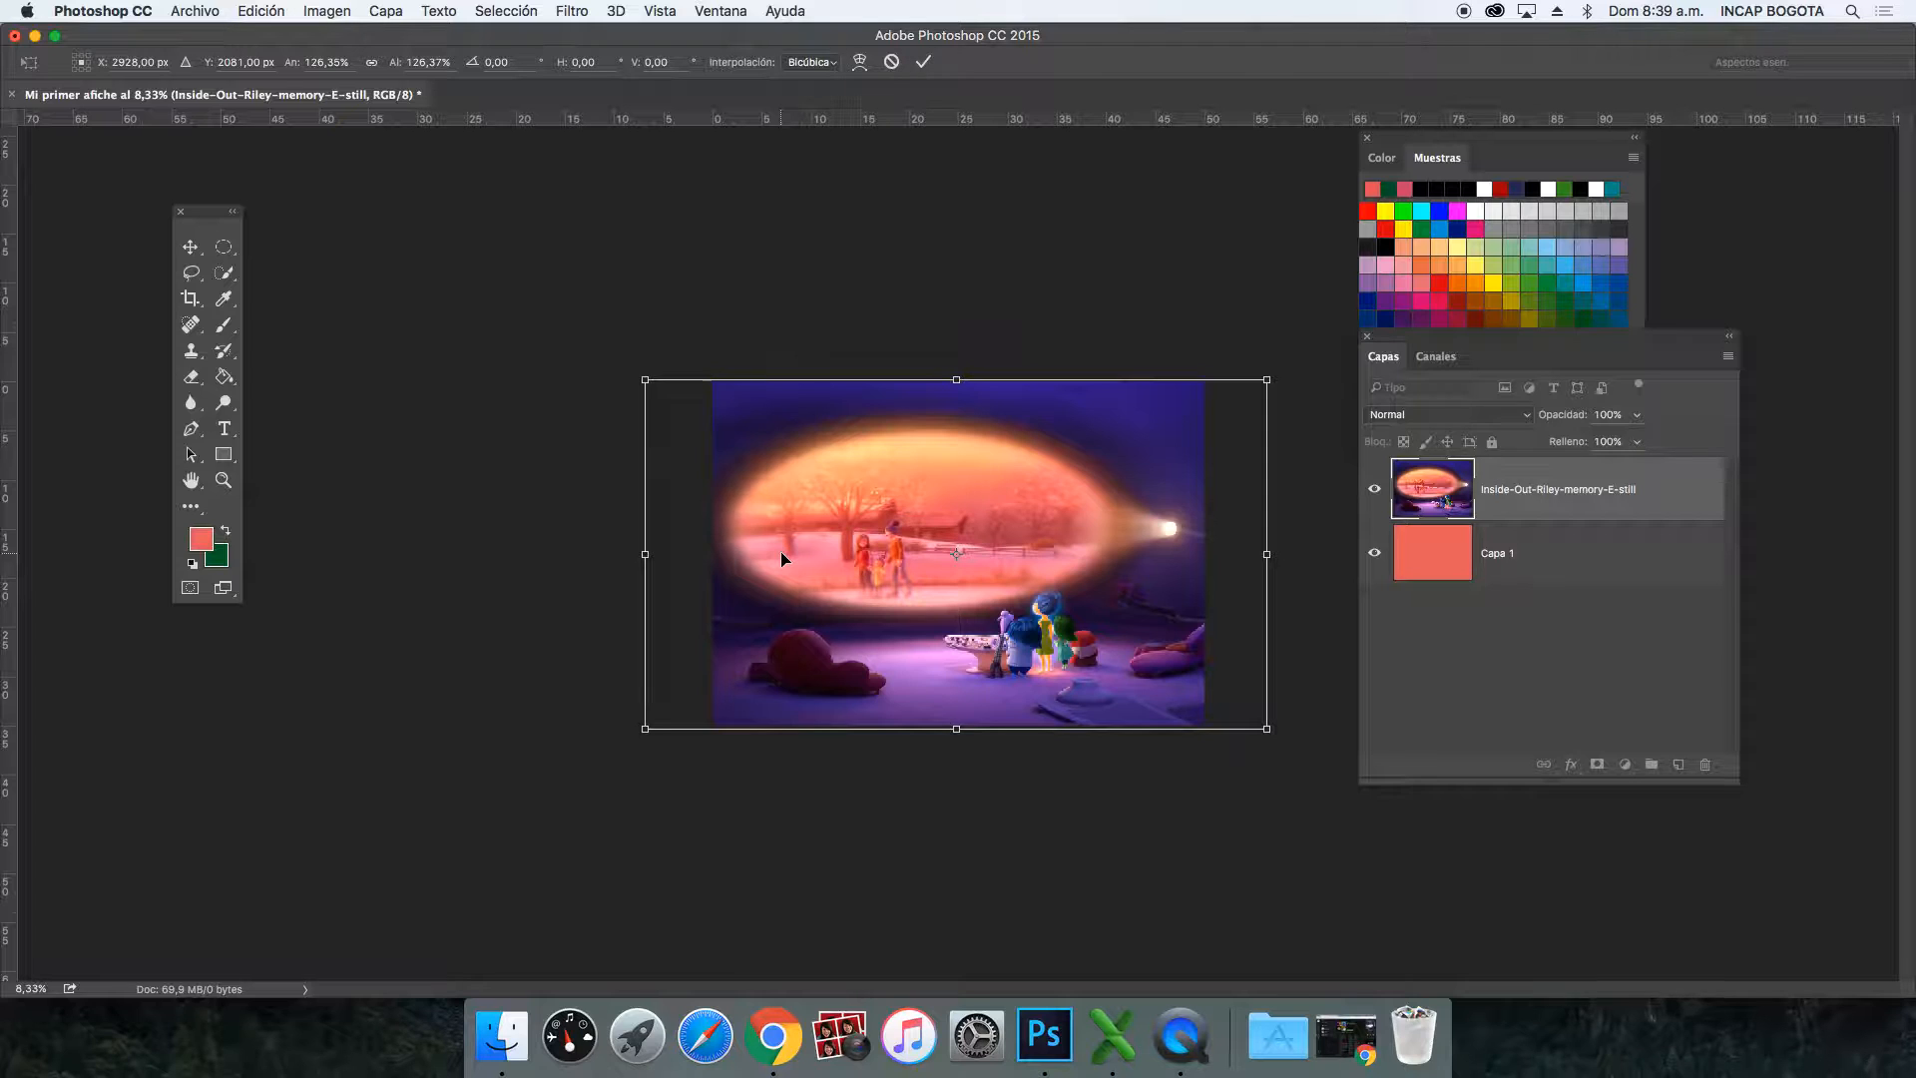
{"action": "key", "text": "Return"}
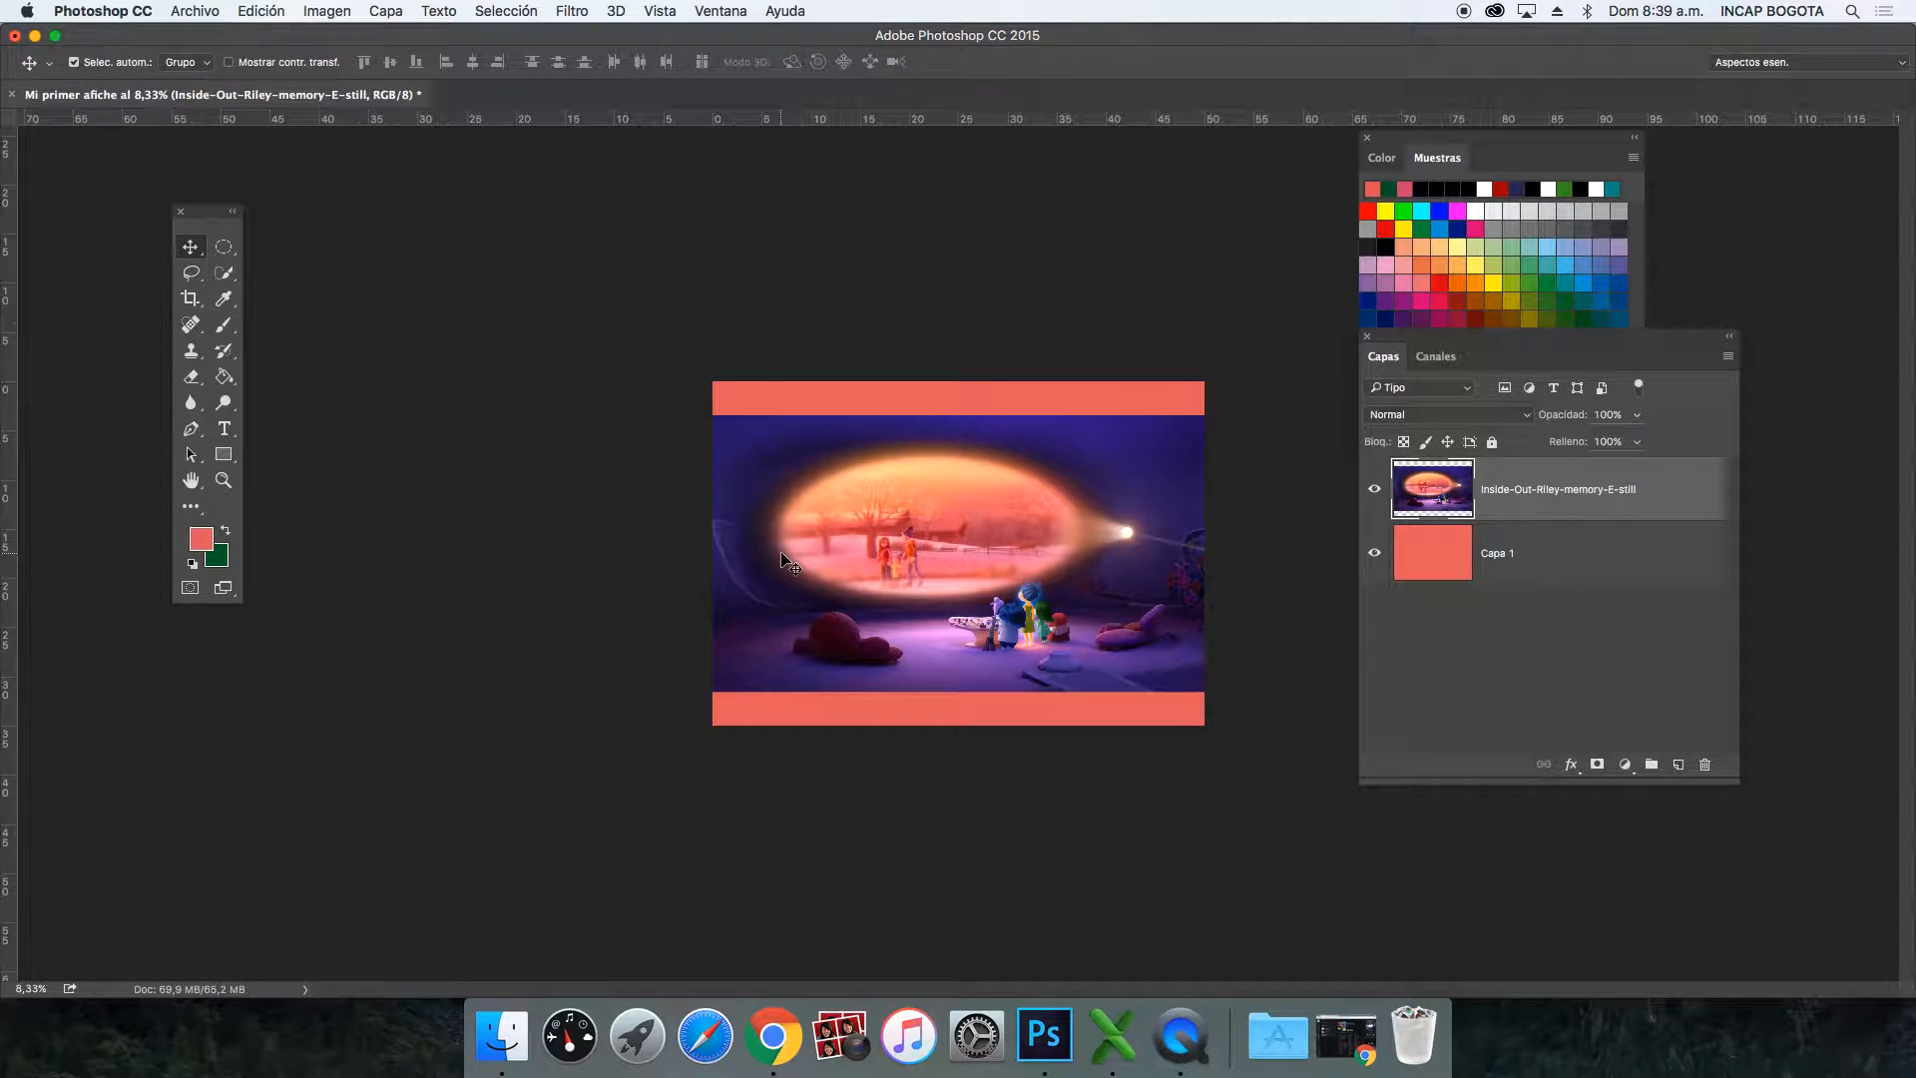
Step: Scale the Inside Out image proportionally to about 126%, centred so that it covers the whole poster
{"action": "key", "text": "super+t"}
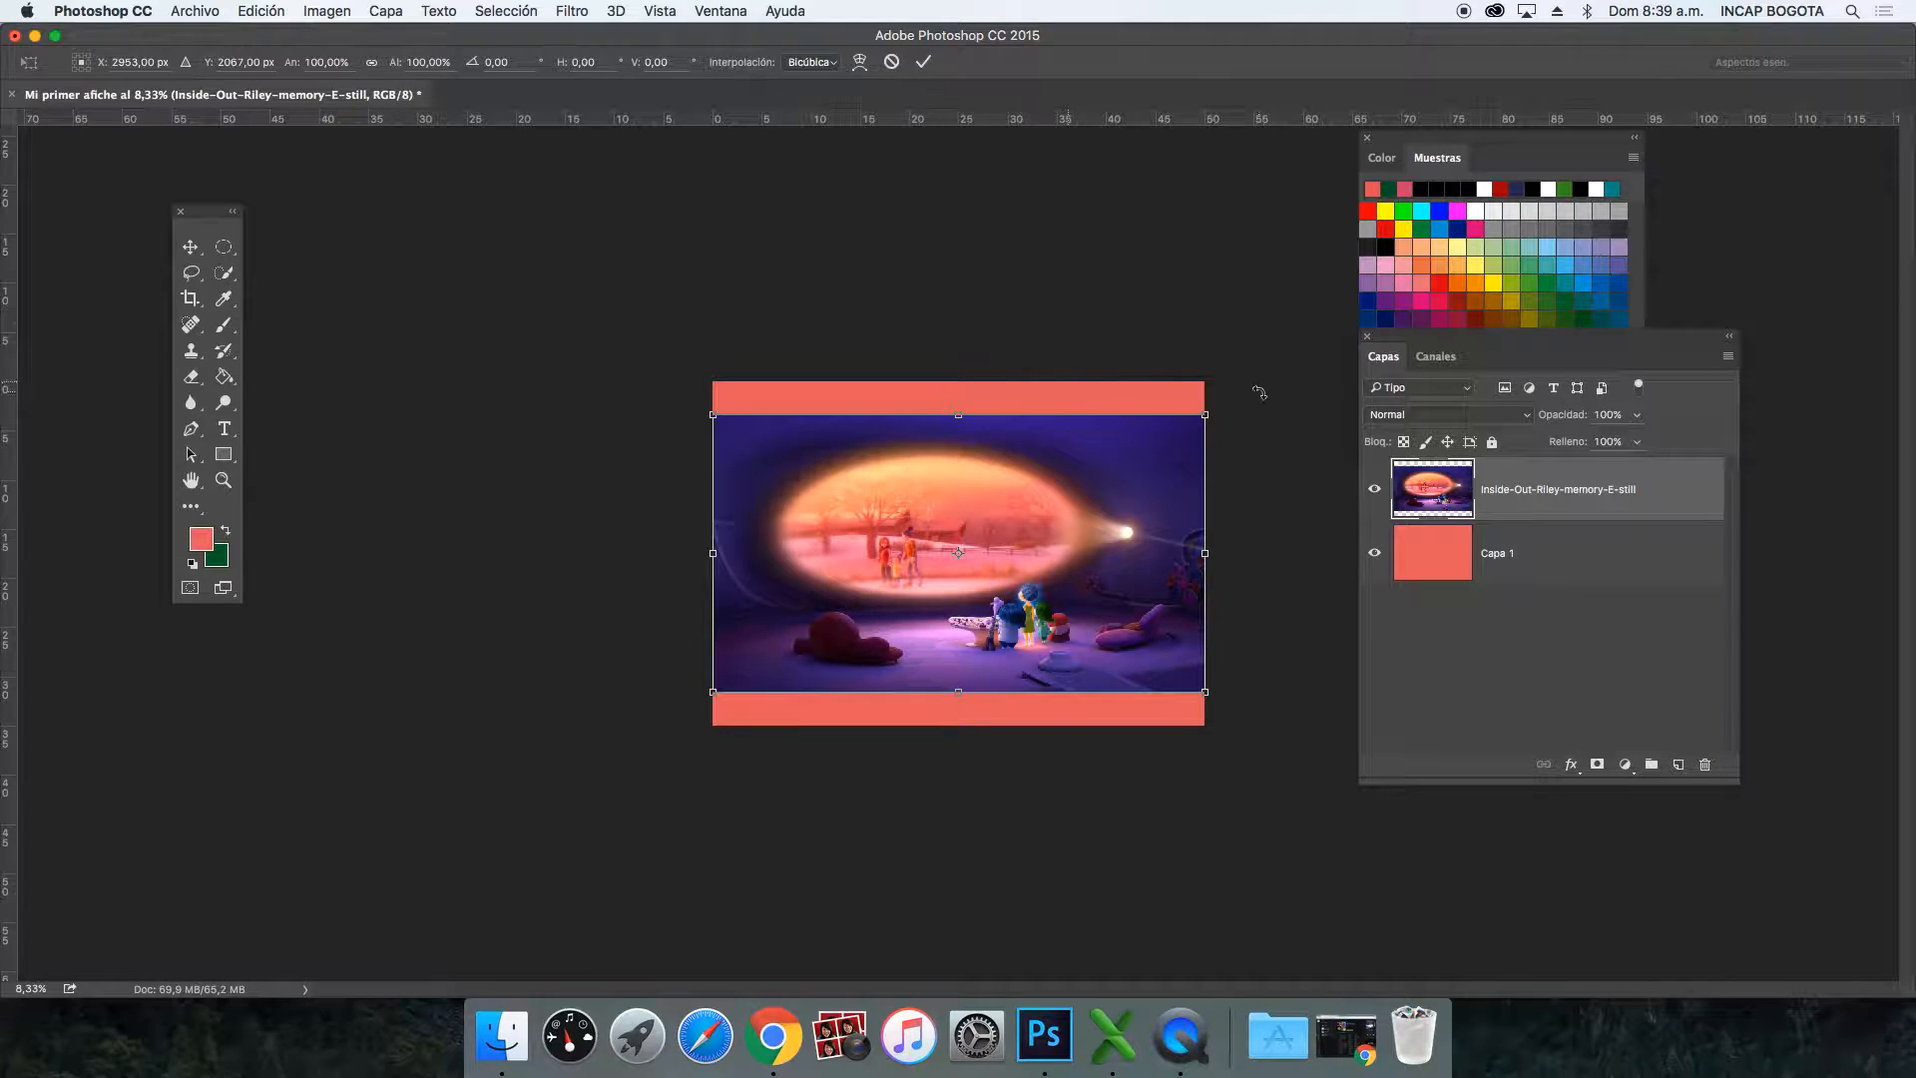
{"action": "left_click_drag", "start_coordinate": [1201, 417], "coordinate": [1268, 366]}
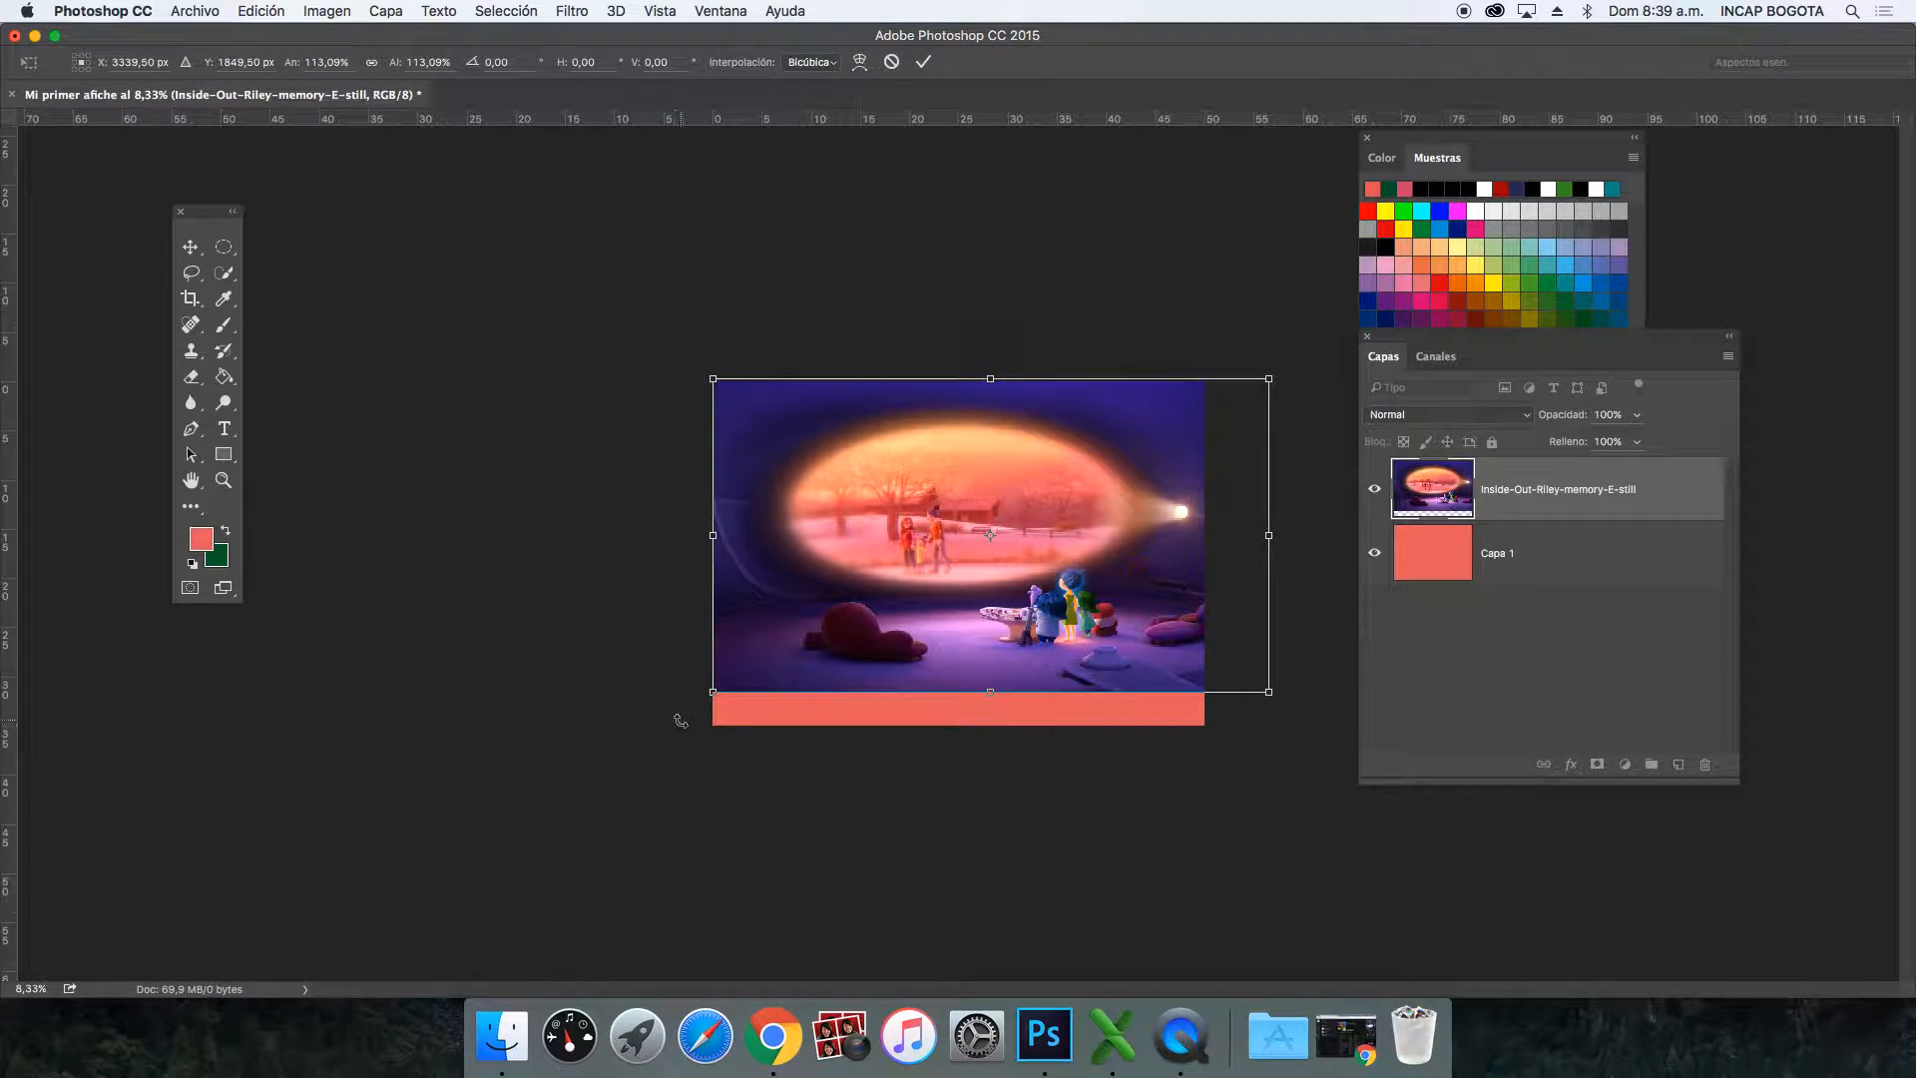
{"action": "left_click_drag", "start_coordinate": [711, 692], "coordinate": [643, 731]}
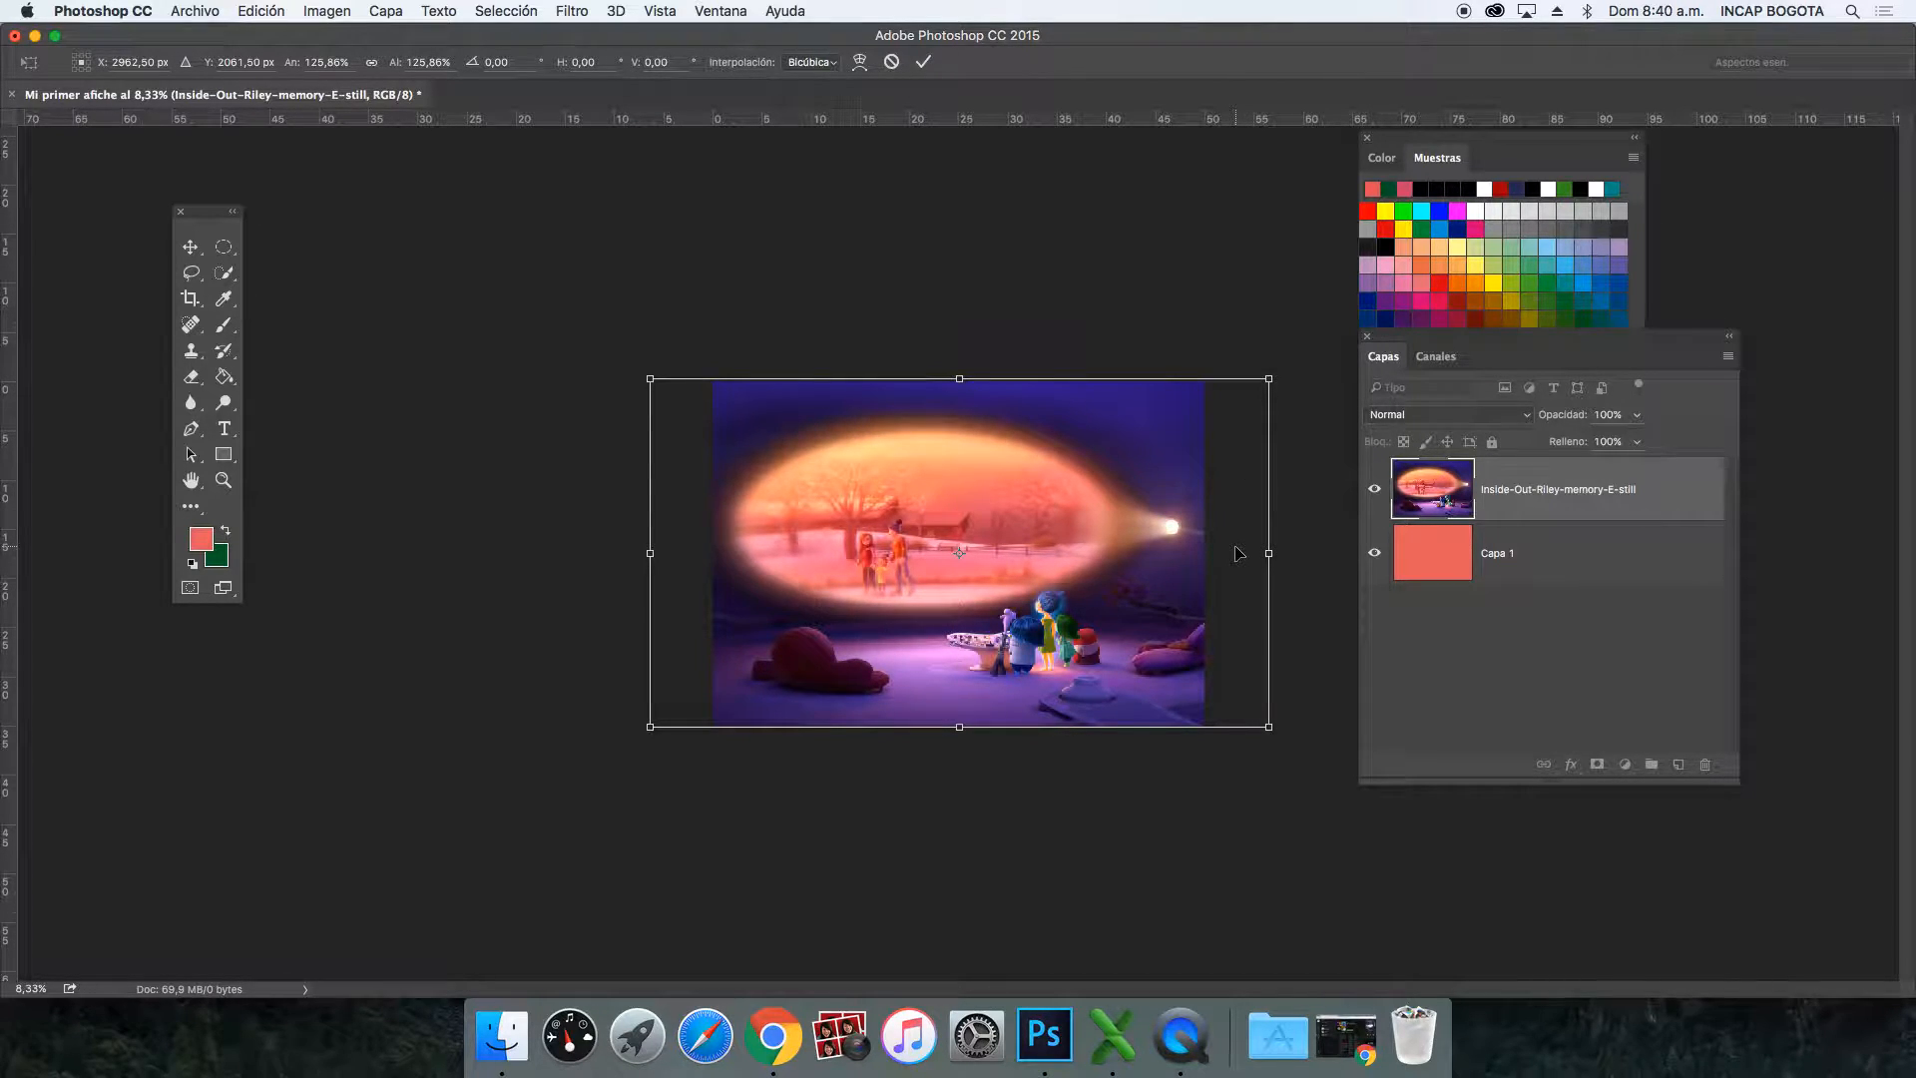
{"action": "key", "text": "Return"}
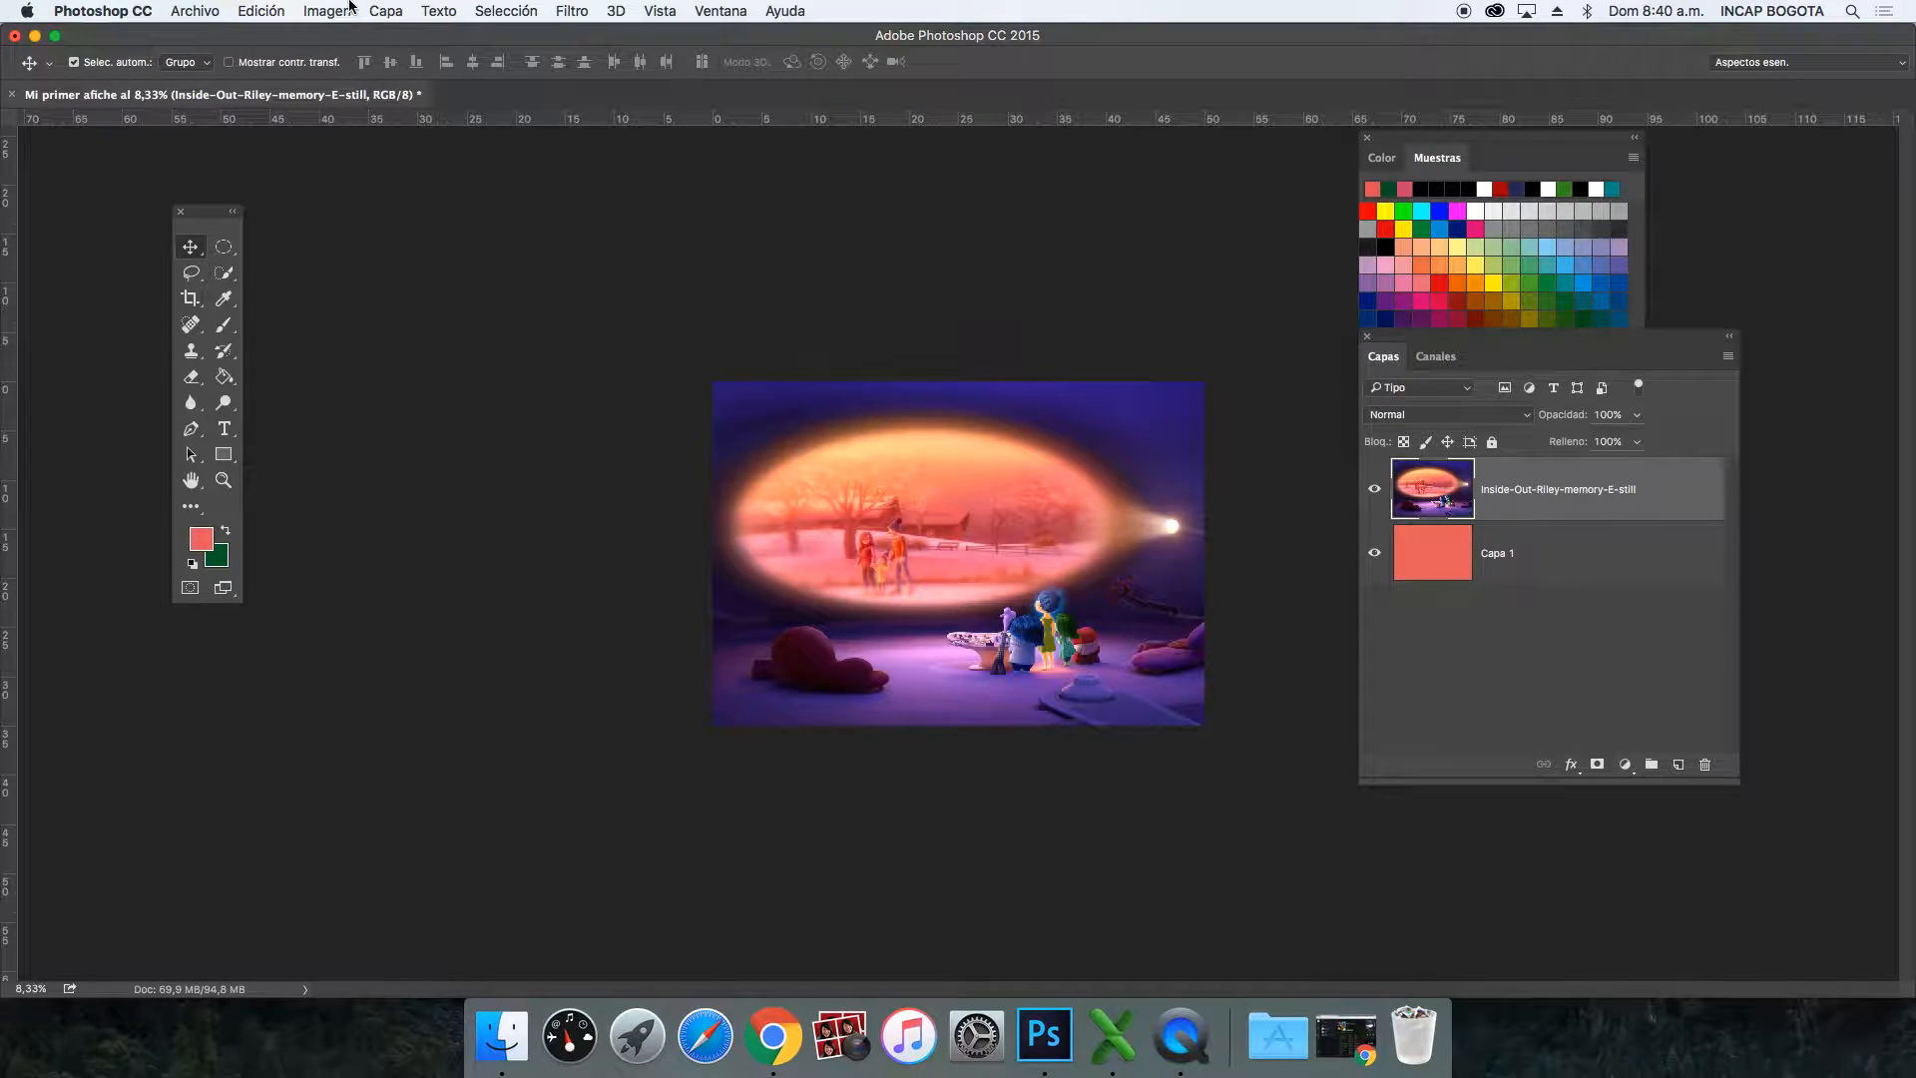
Step: Place the image intensamente 09 as an embedded element at its default size and rasterize its layer
{"action": "left_click", "coordinate": [217, 15]}
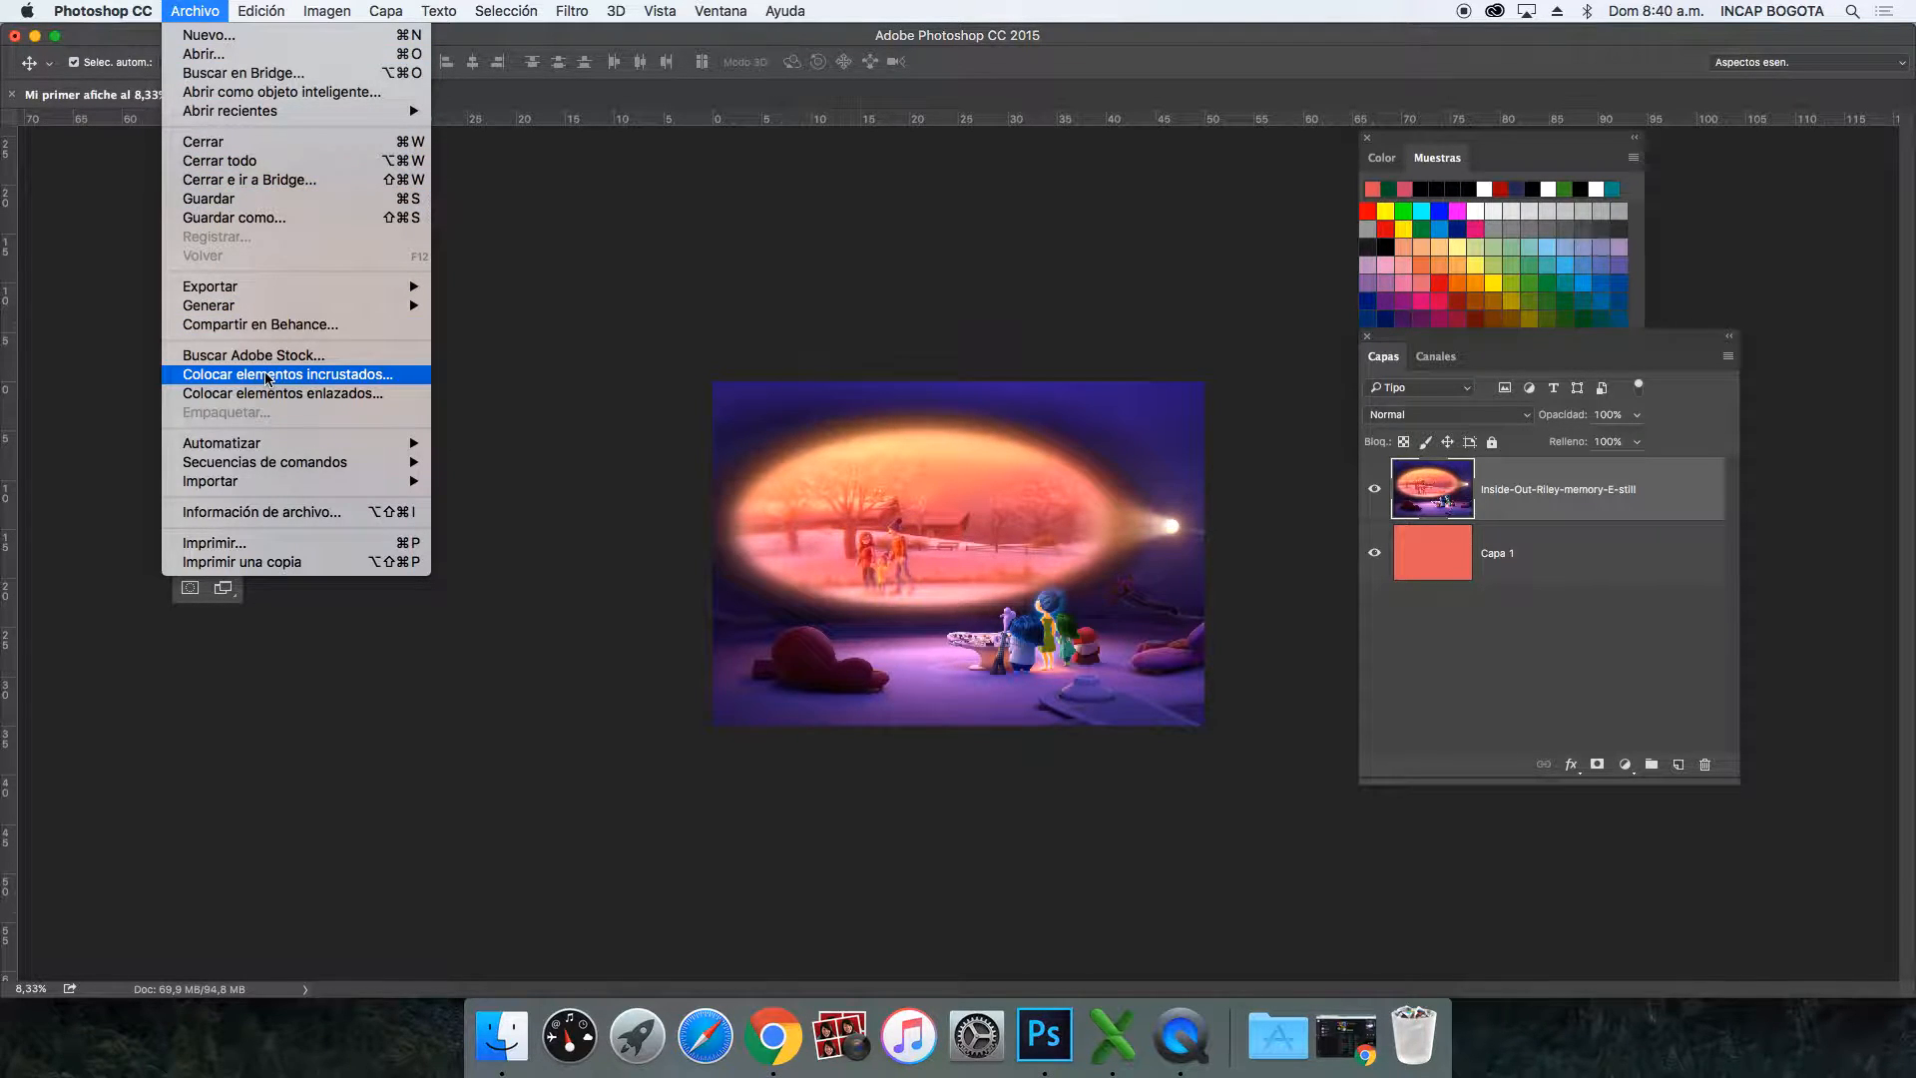
{"action": "left_click", "coordinate": [267, 375]}
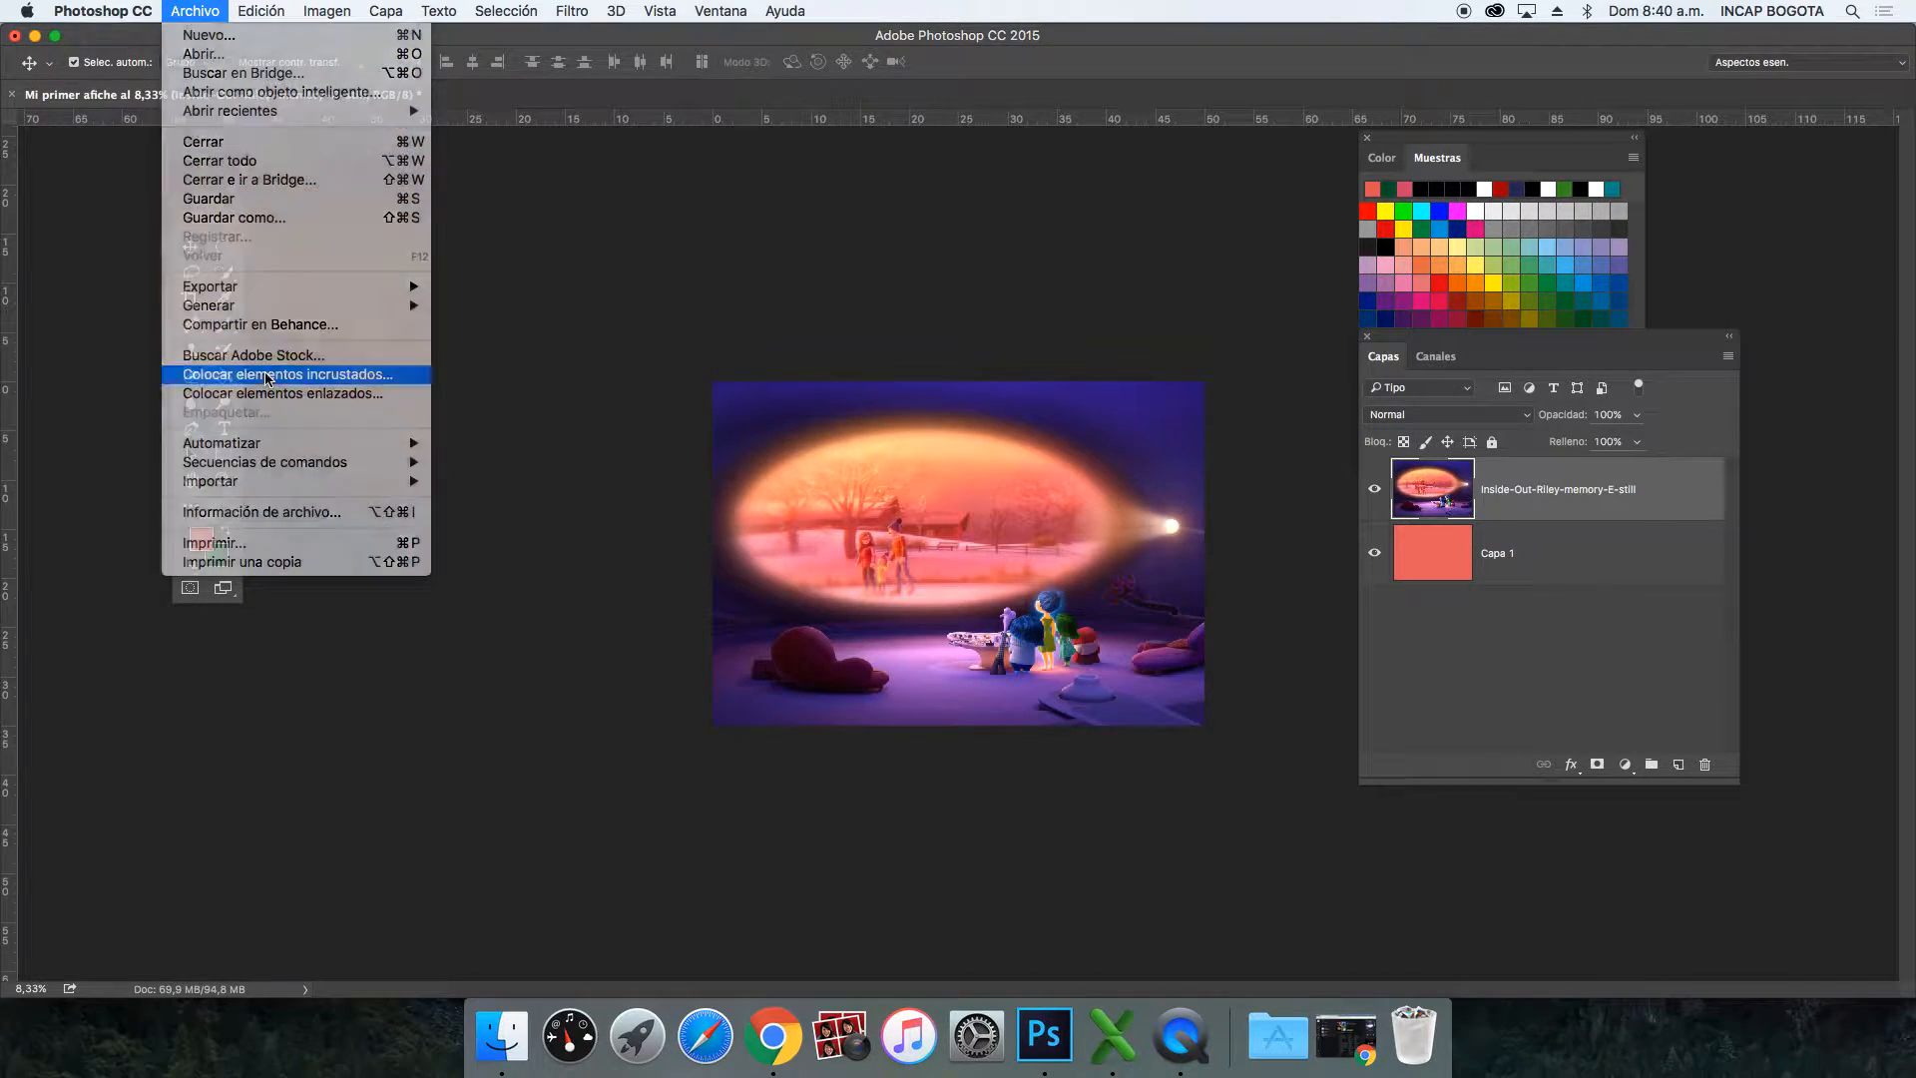
{"action": "double_click", "coordinate": [988, 265]}
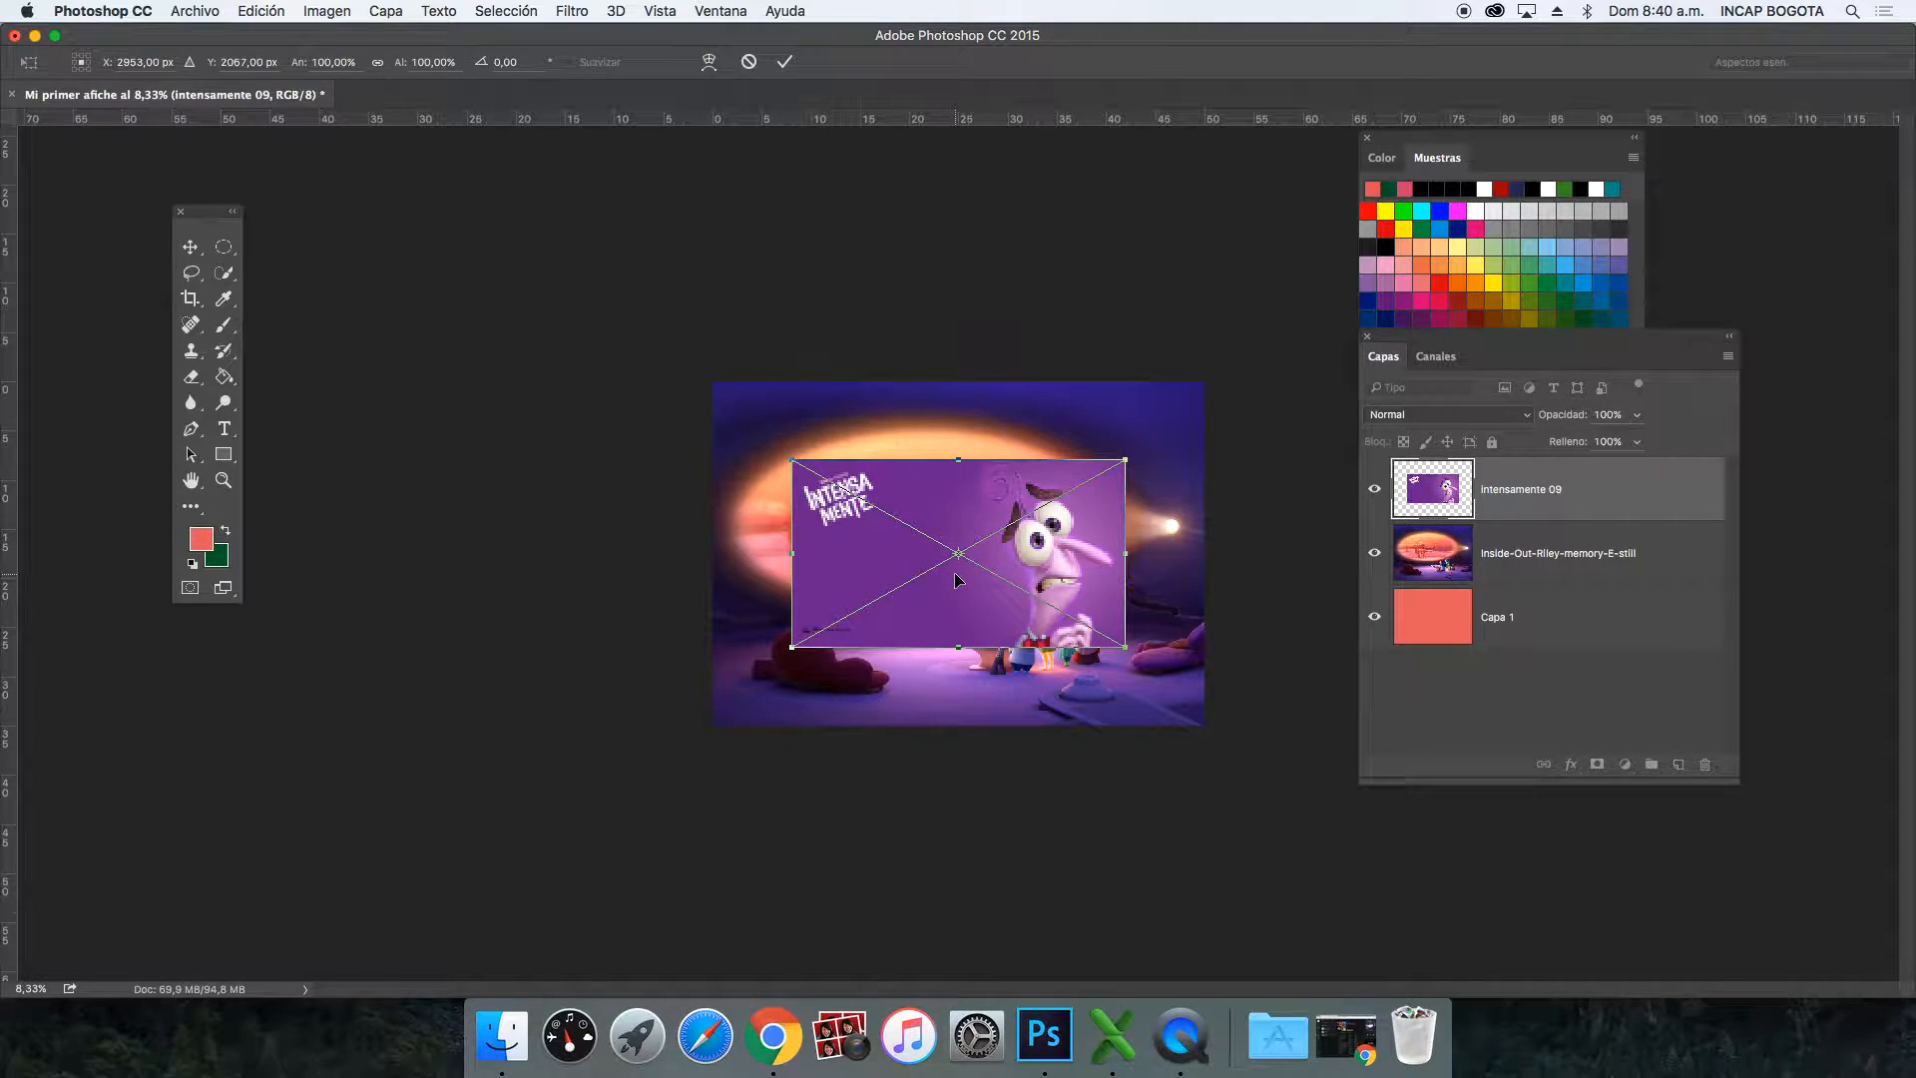
{"action": "key", "text": "Return"}
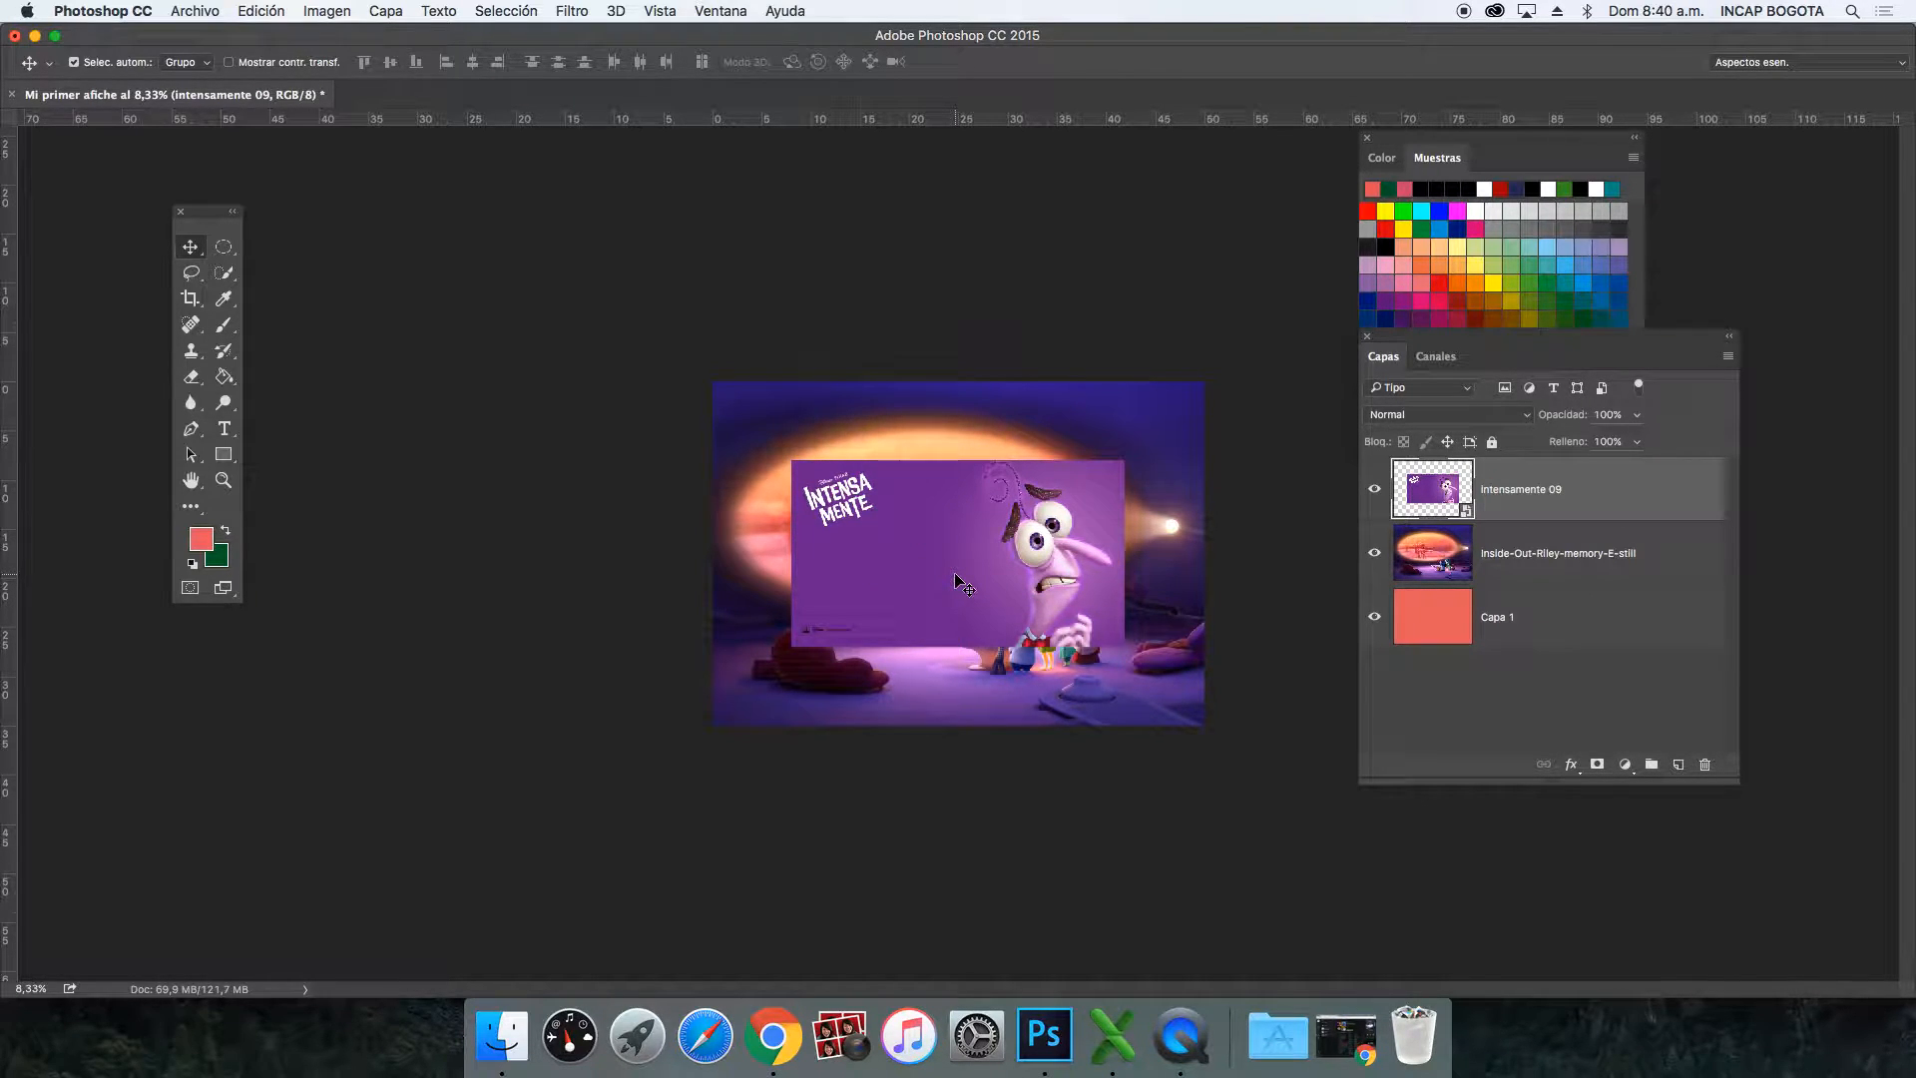
{"action": "right_click", "coordinate": [1562, 484]}
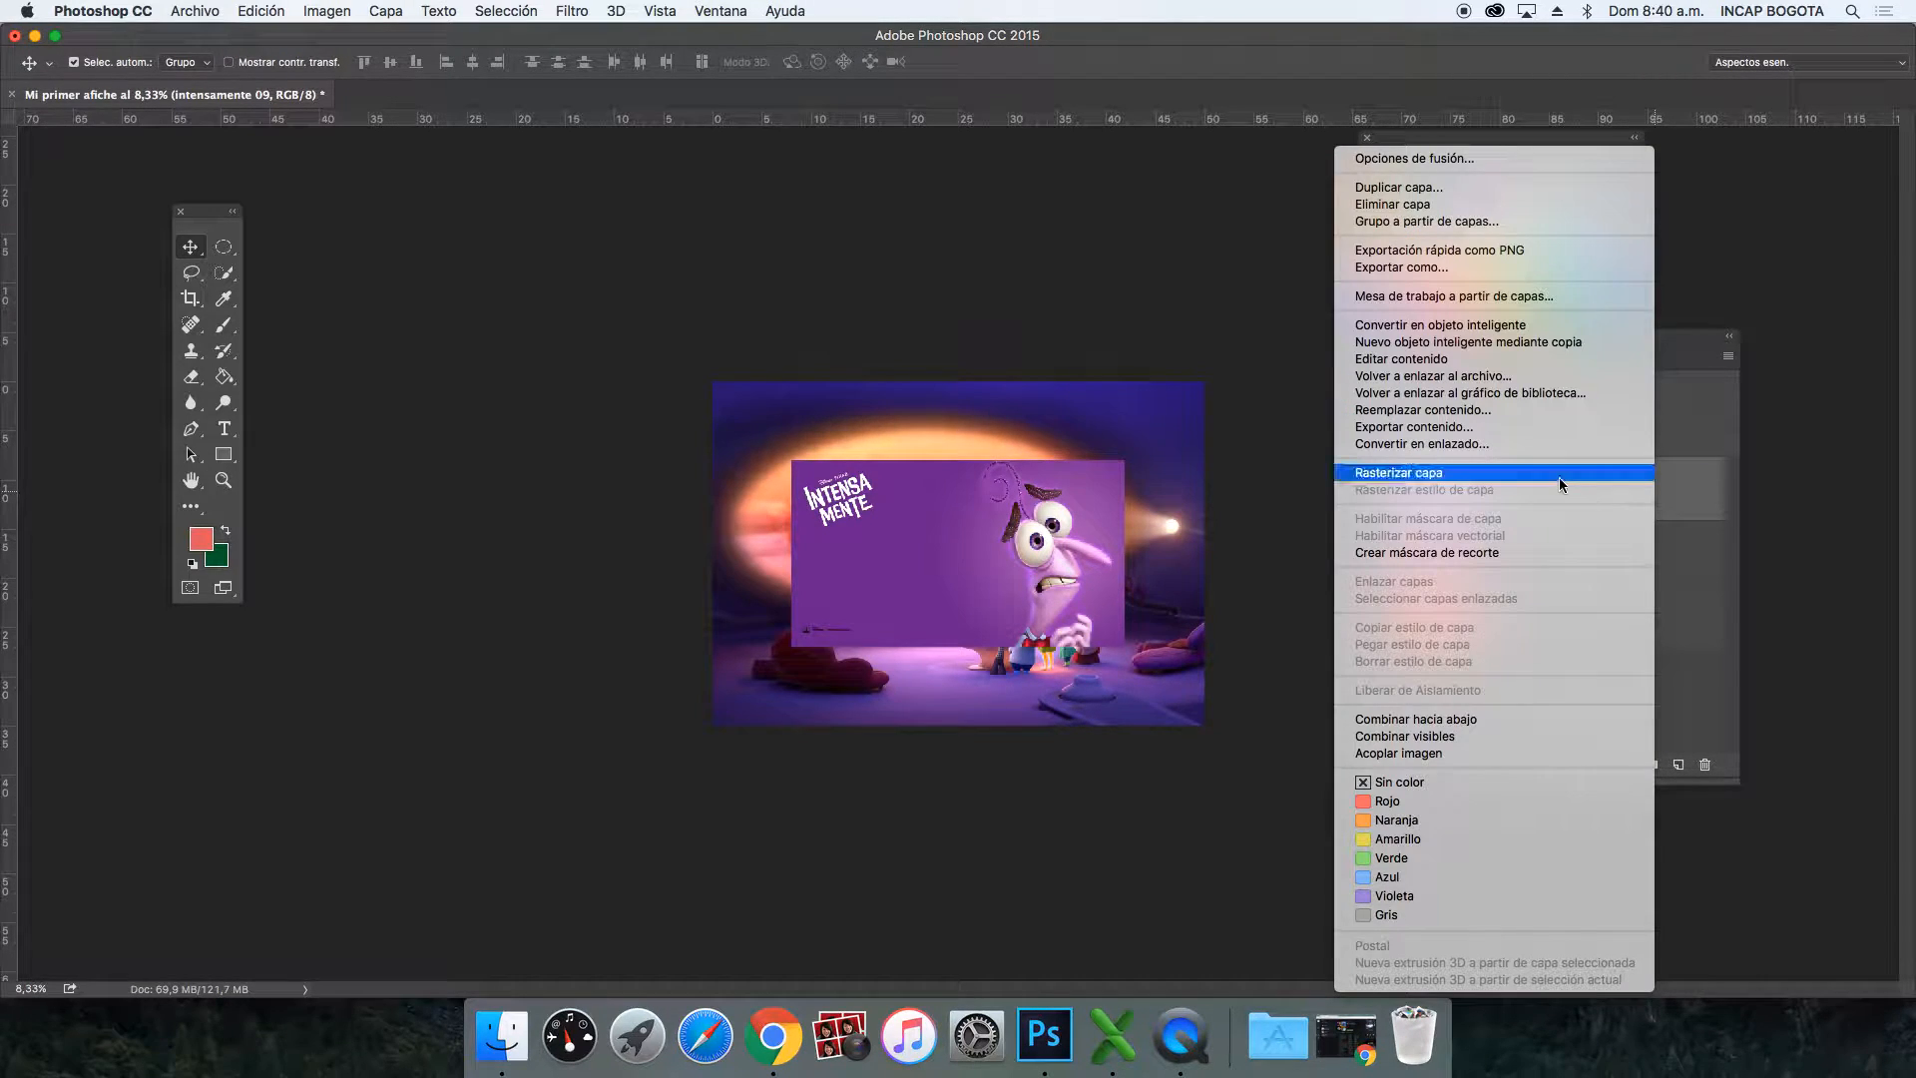
{"action": "left_click", "coordinate": [1558, 476]}
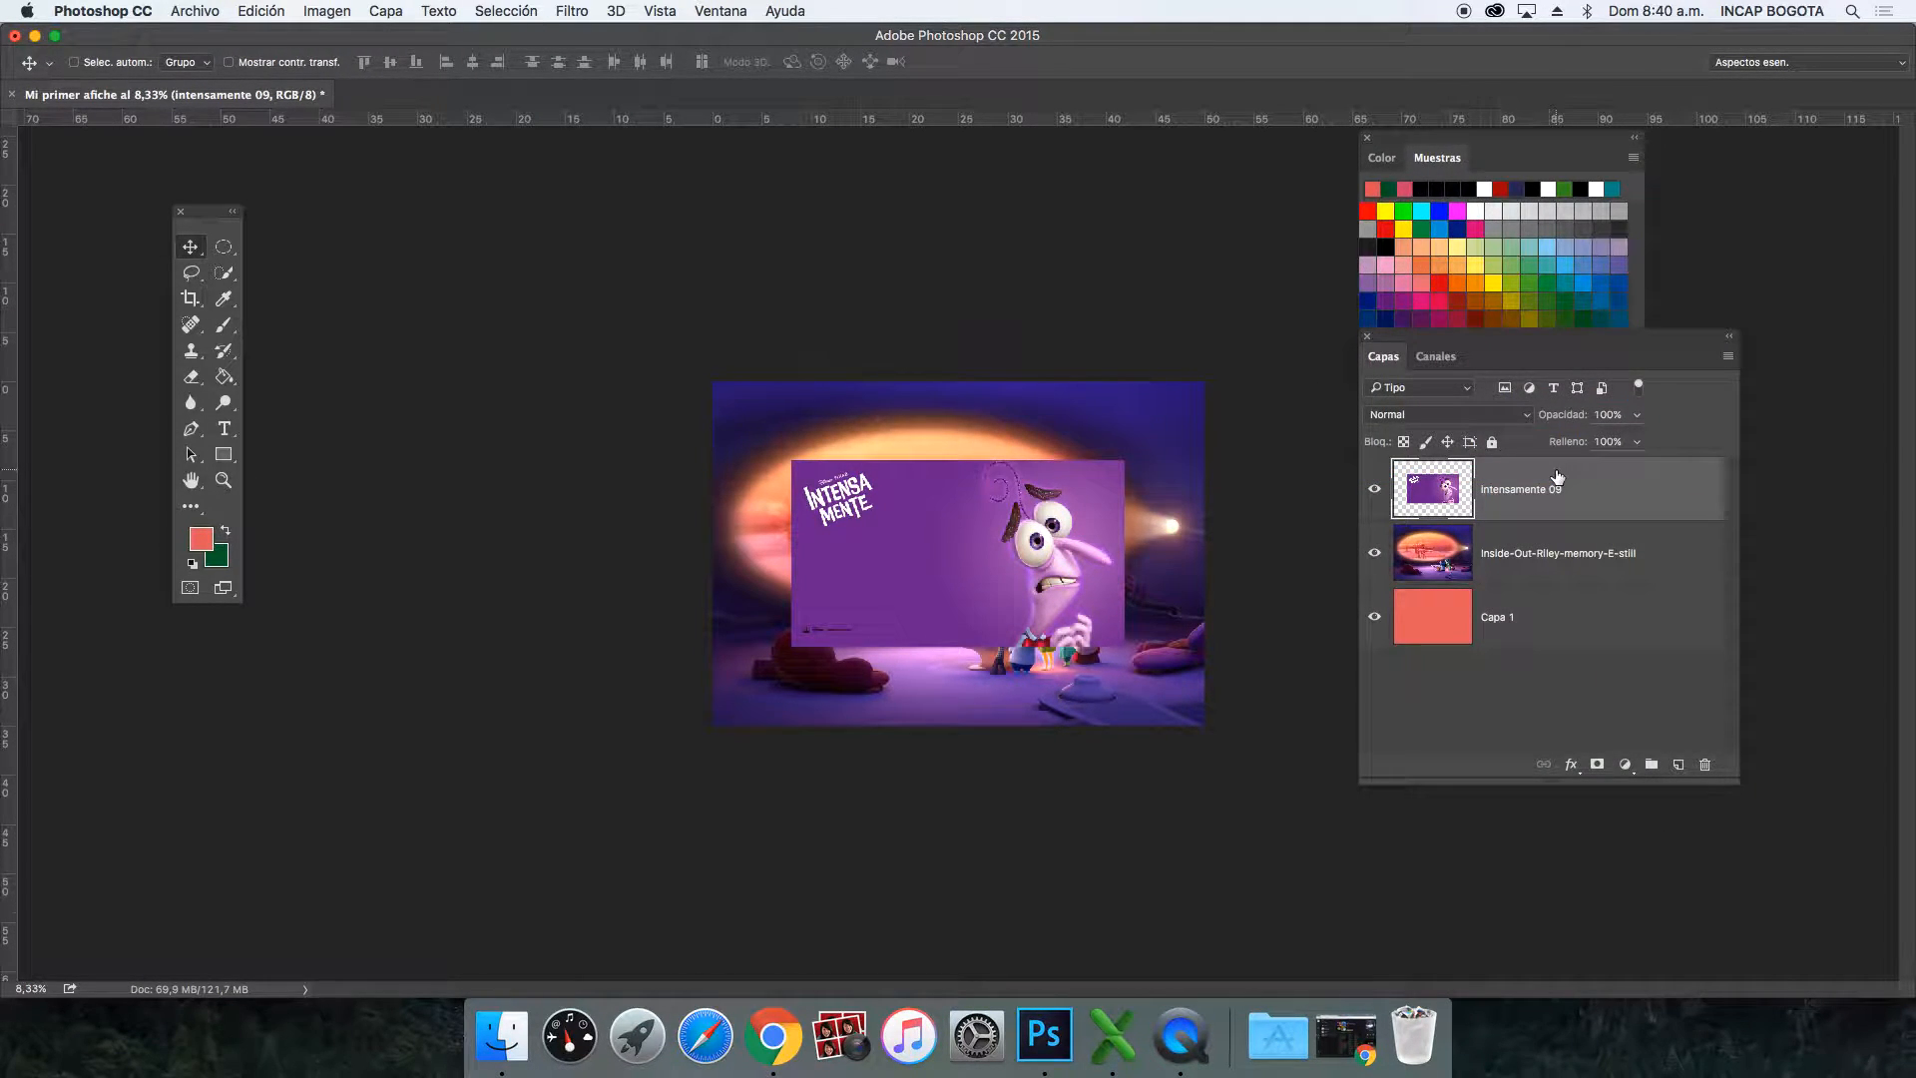
Step: Scale the intensamente 09 image proportionally to about 184% and position it over the whole poster, with the face partly beyond one side
{"action": "key", "text": "super+t"}
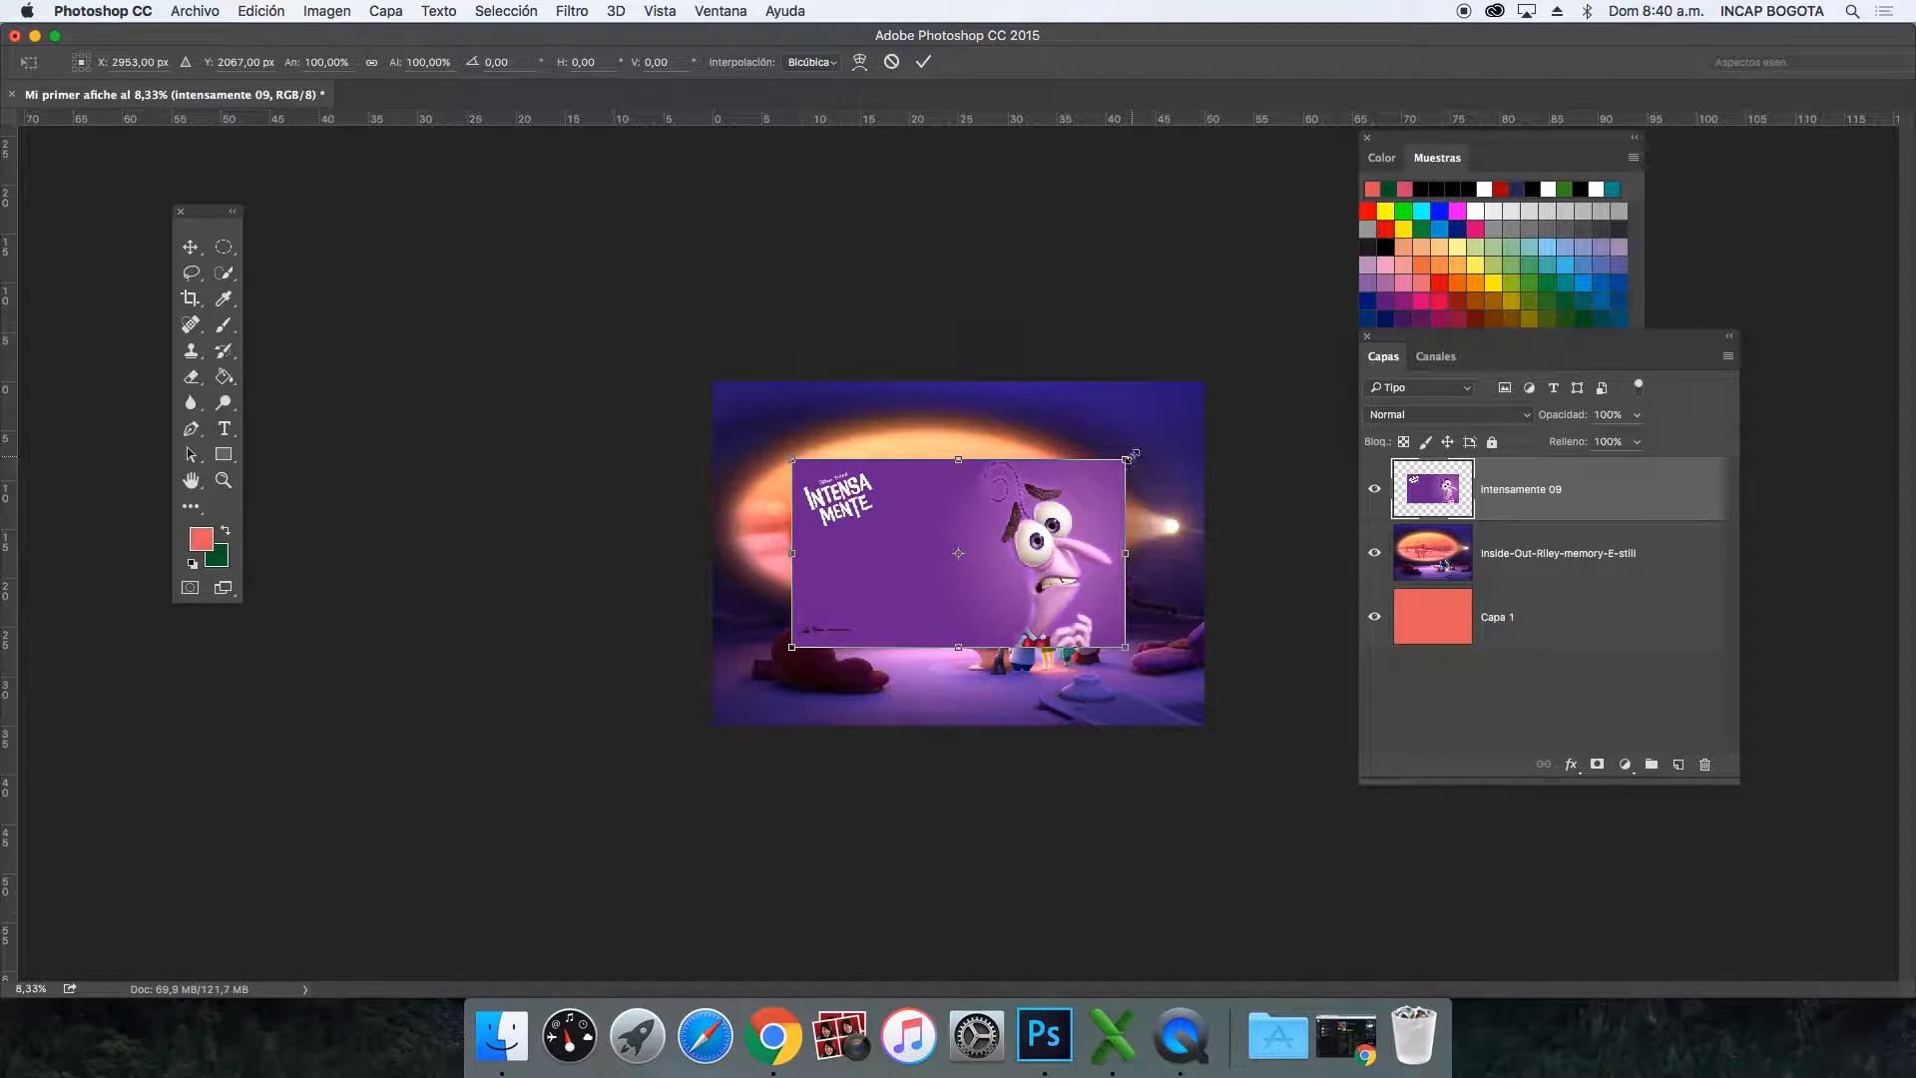
{"action": "left_click_drag", "start_coordinate": [1129, 456], "coordinate": [1268, 382]}
{"action": "left_click_drag", "start_coordinate": [752, 637], "coordinate": [800, 635]}
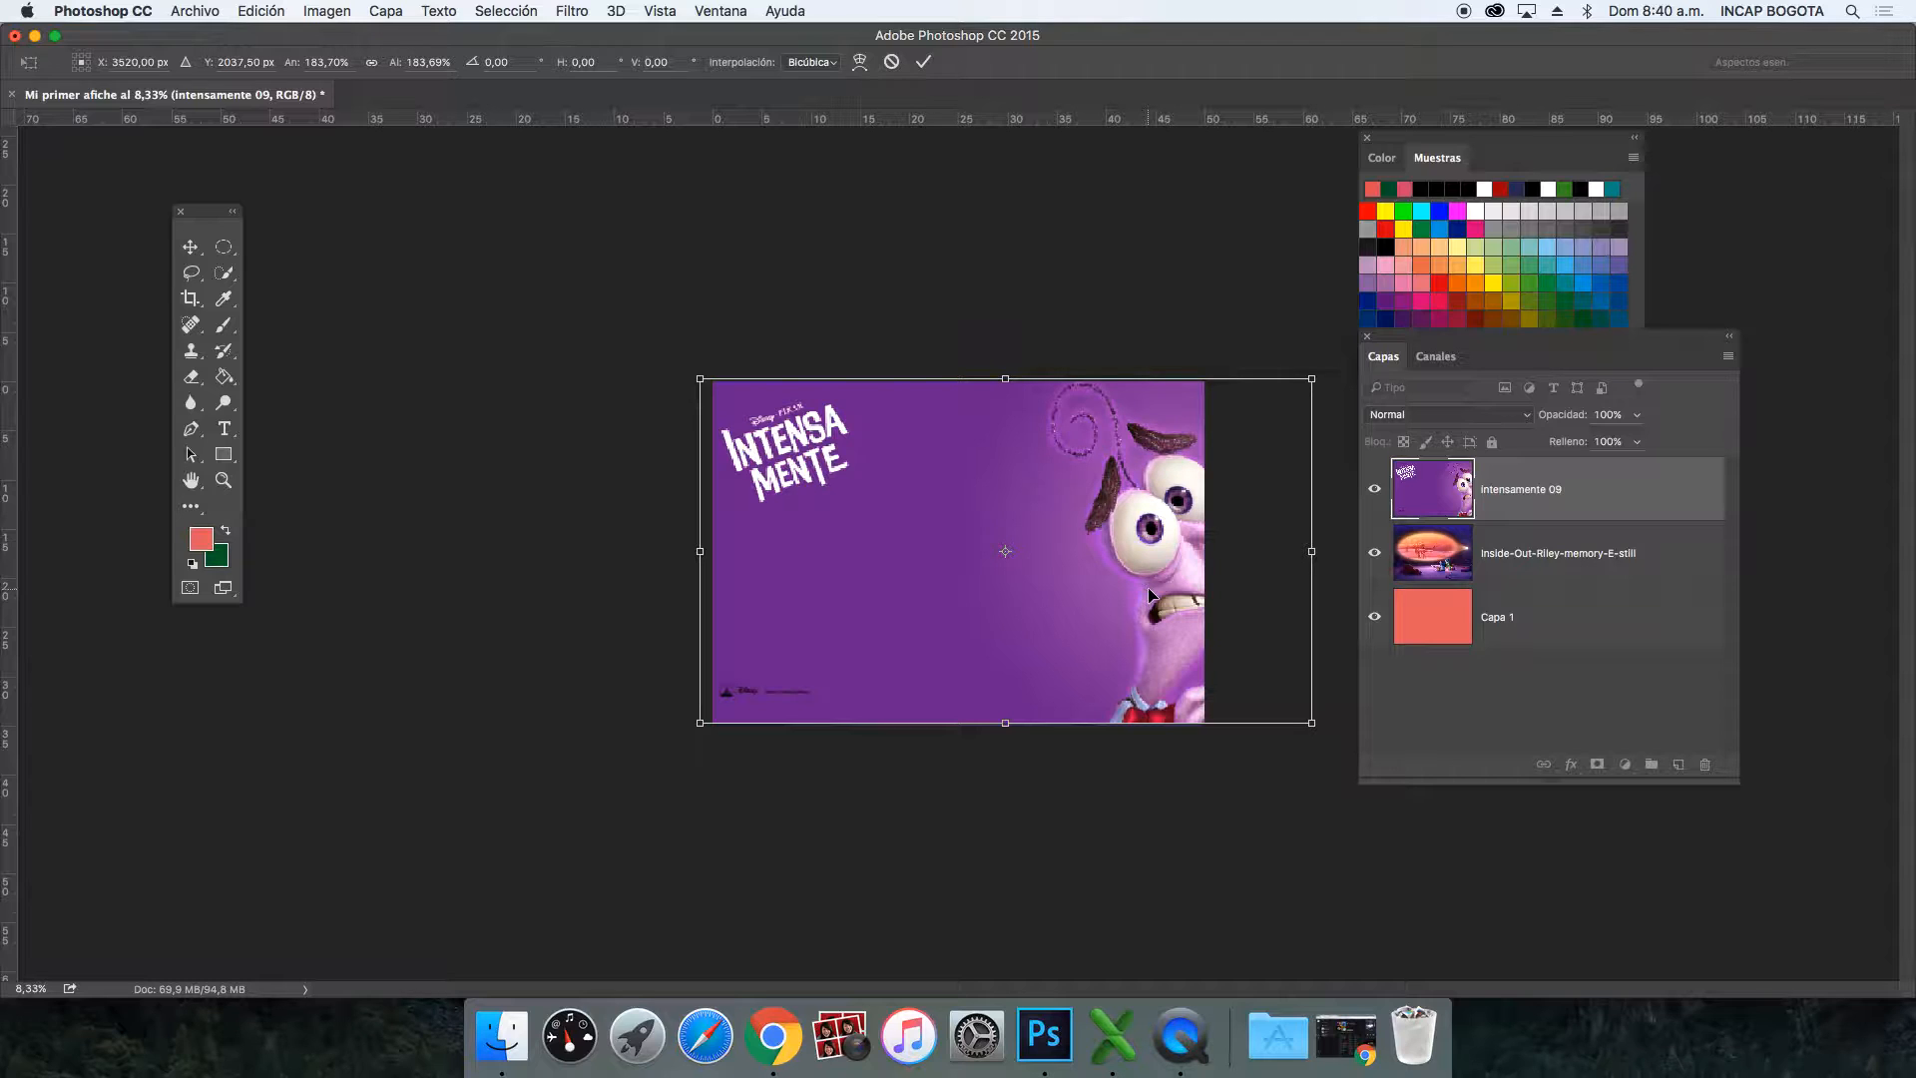
{"action": "key", "text": "Return"}
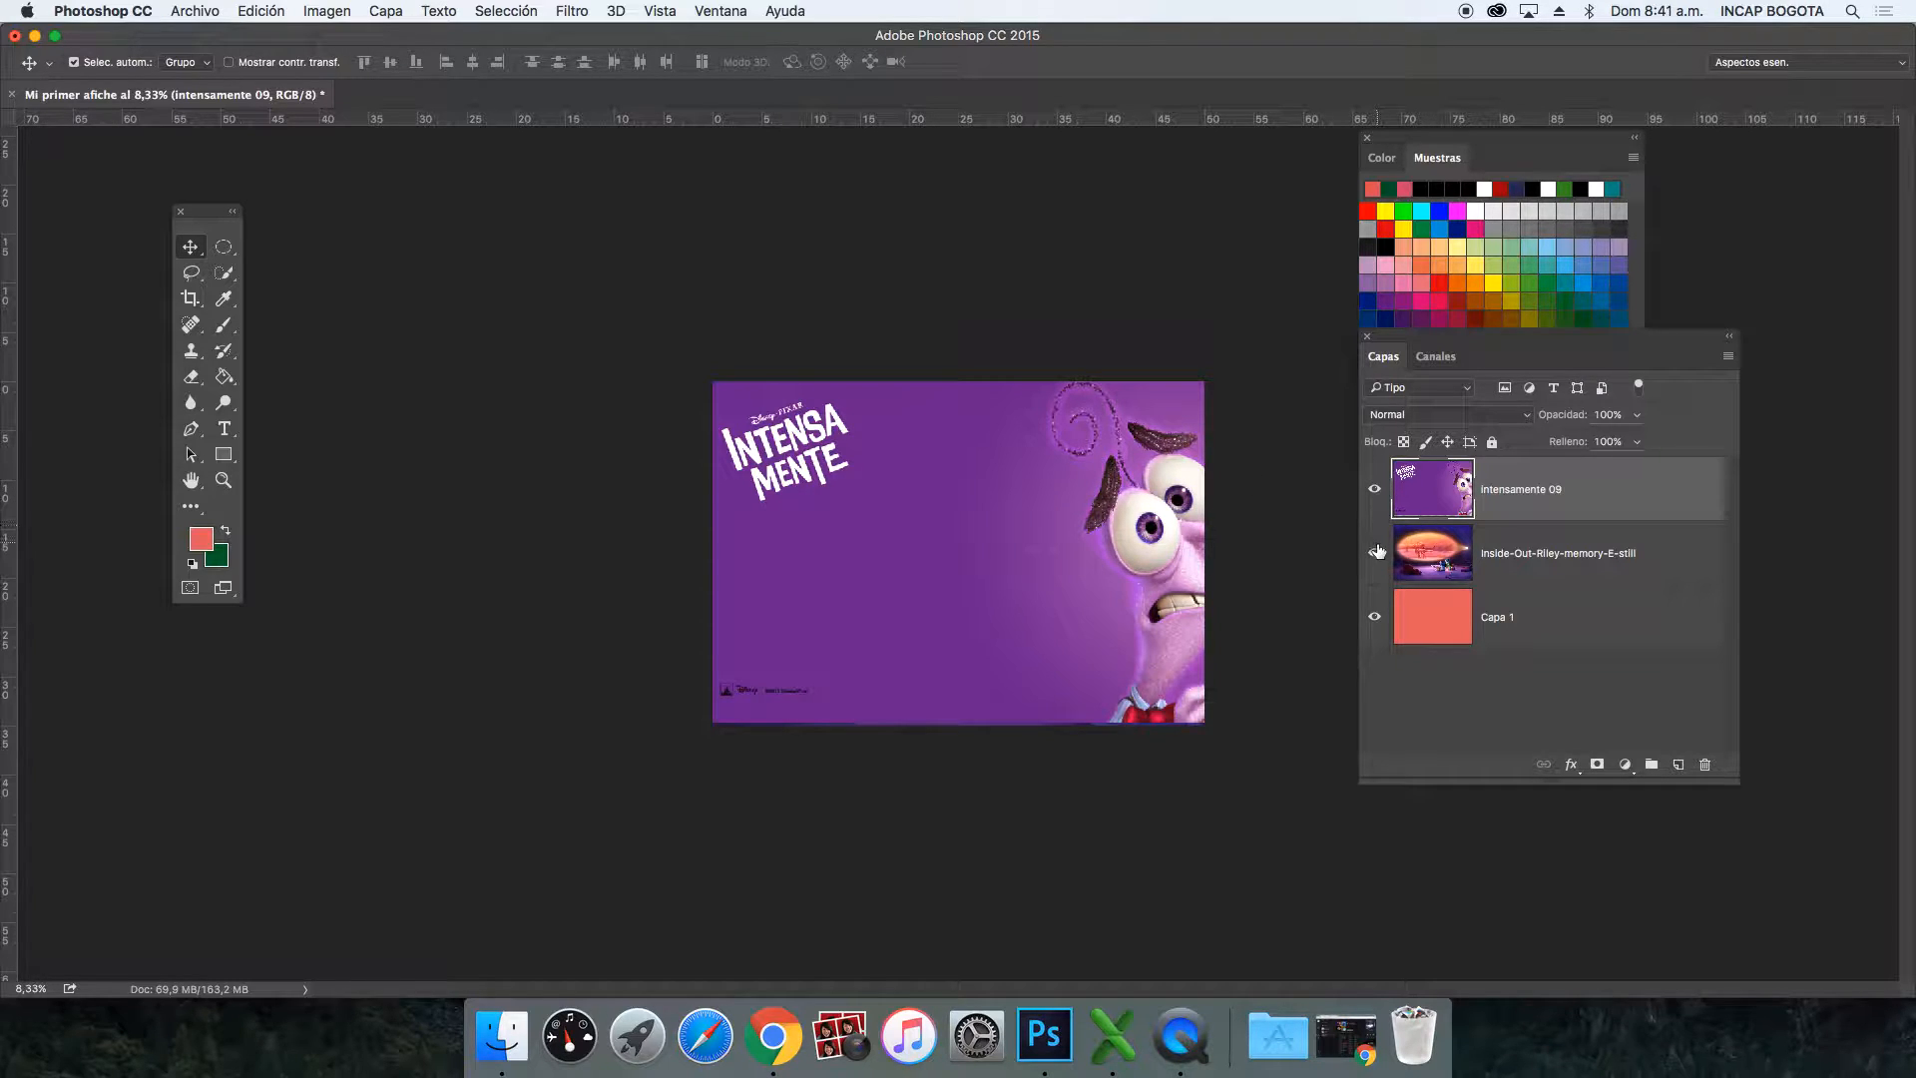
Step: Isolate the Capa 1 background and show the two image layers again one by one to compare the stacking
{"action": "left_click", "coordinate": [1375, 619], "text": "alt"}
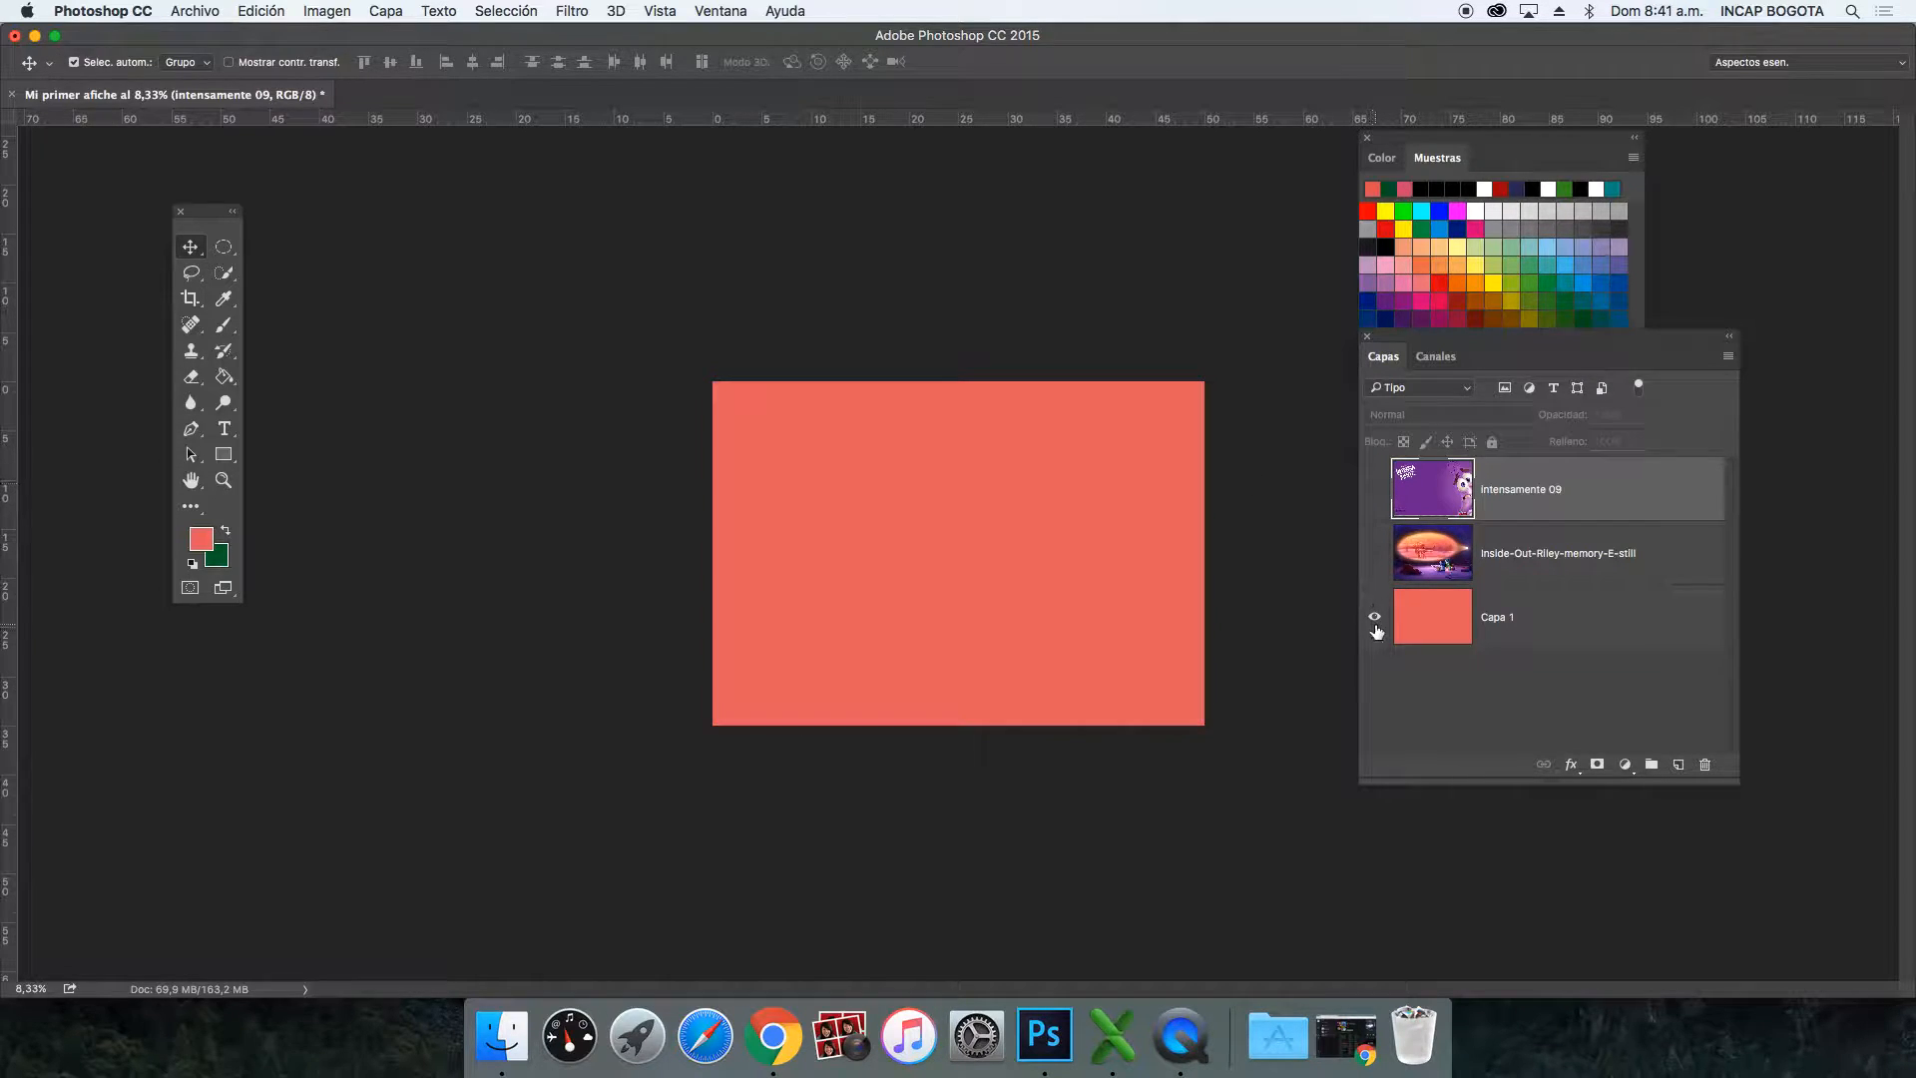
{"action": "left_click", "coordinate": [1375, 619]}
{"action": "left_click", "coordinate": [1375, 619]}
{"action": "left_click", "coordinate": [1375, 553]}
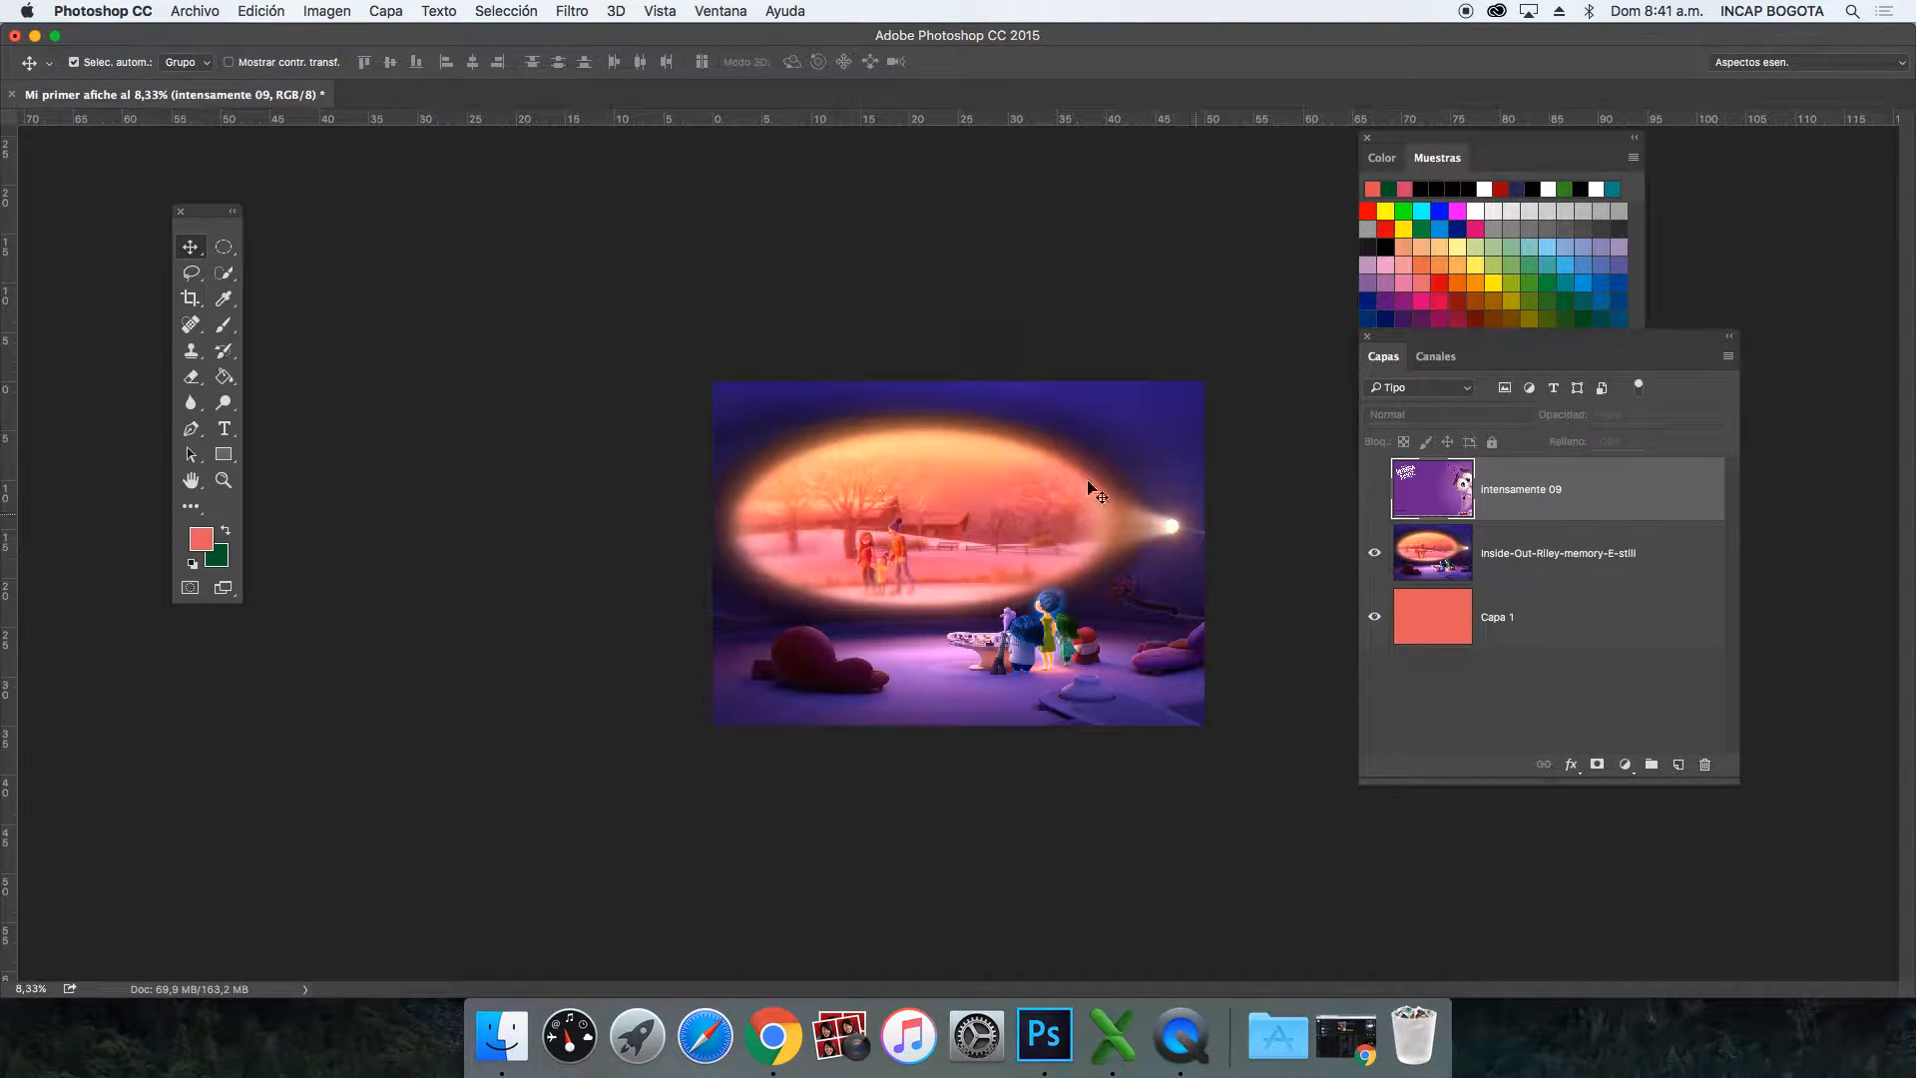
{"action": "left_click", "coordinate": [1489, 555]}
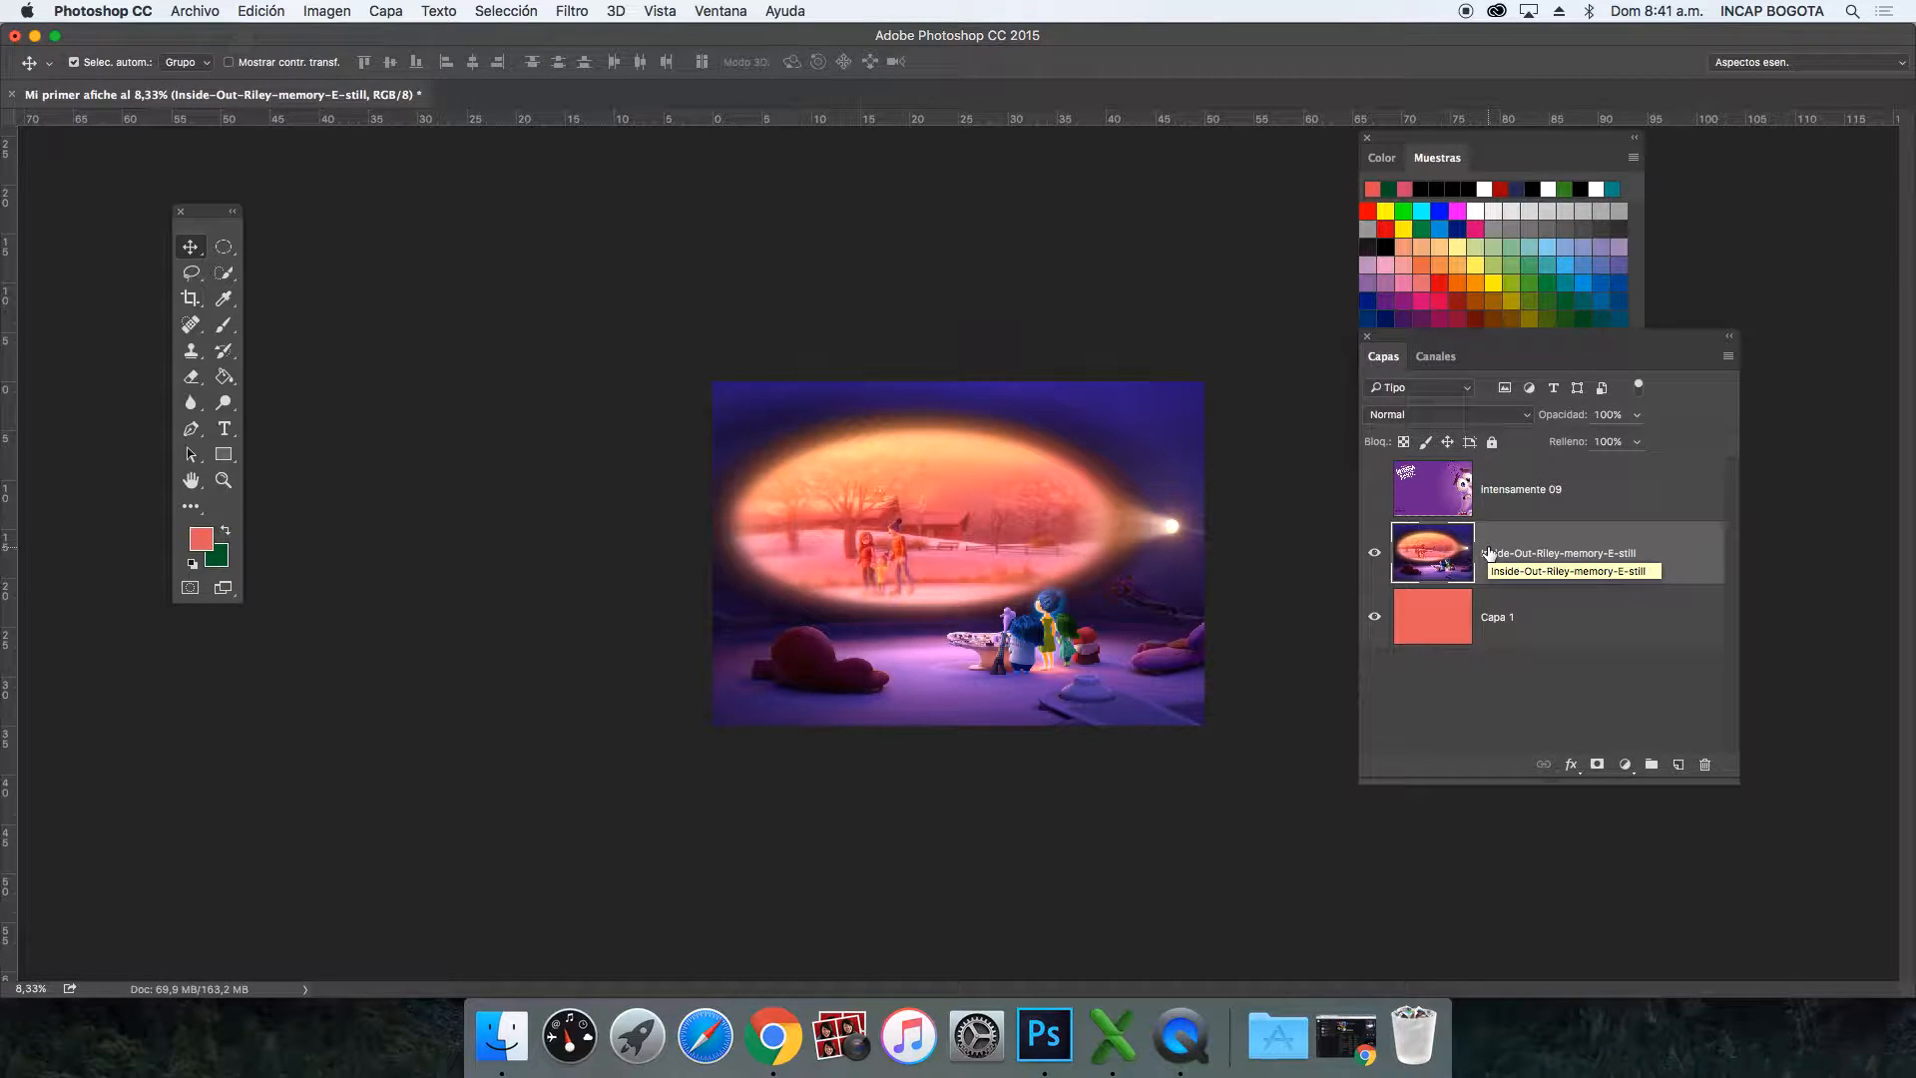
{"action": "left_click", "coordinate": [1377, 492]}
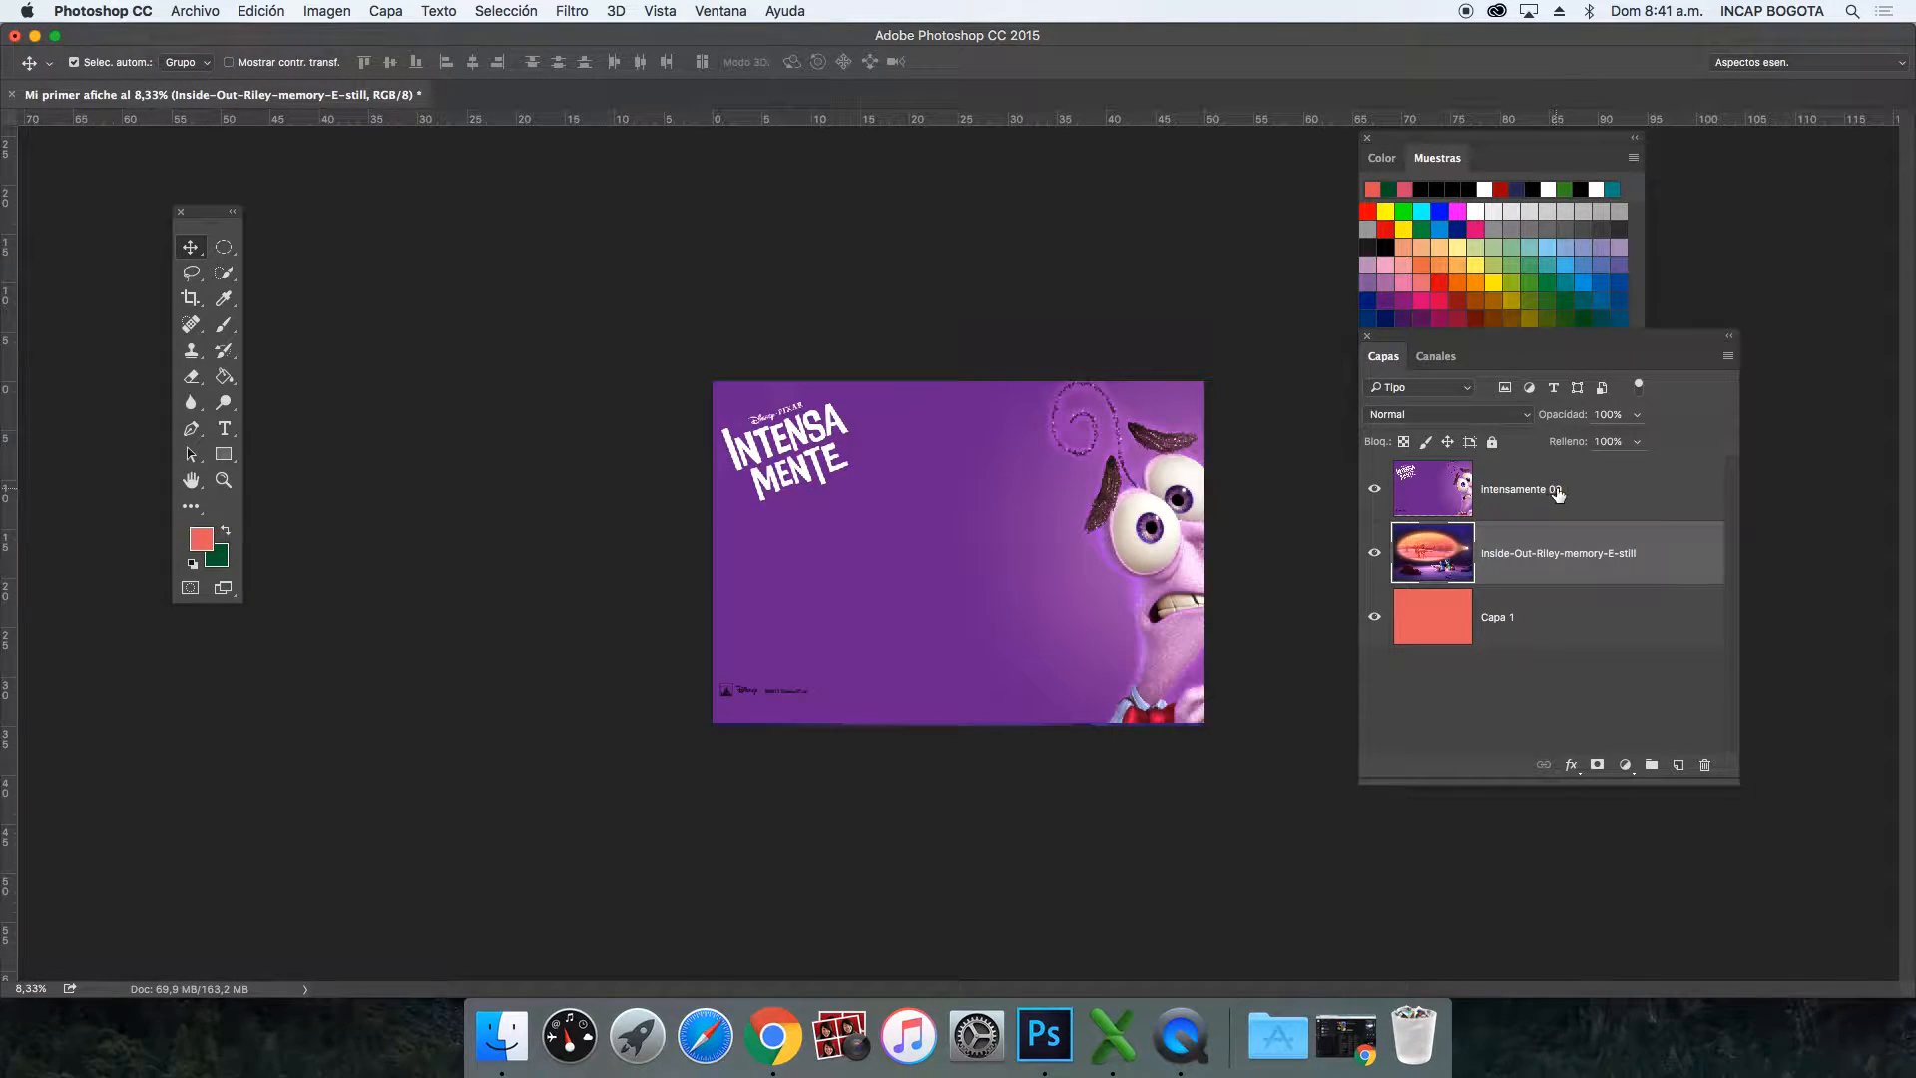
Step: Add a layer mask to the intensamente 09 layer and make the layers panel narrower
{"action": "left_click", "coordinate": [1557, 492]}
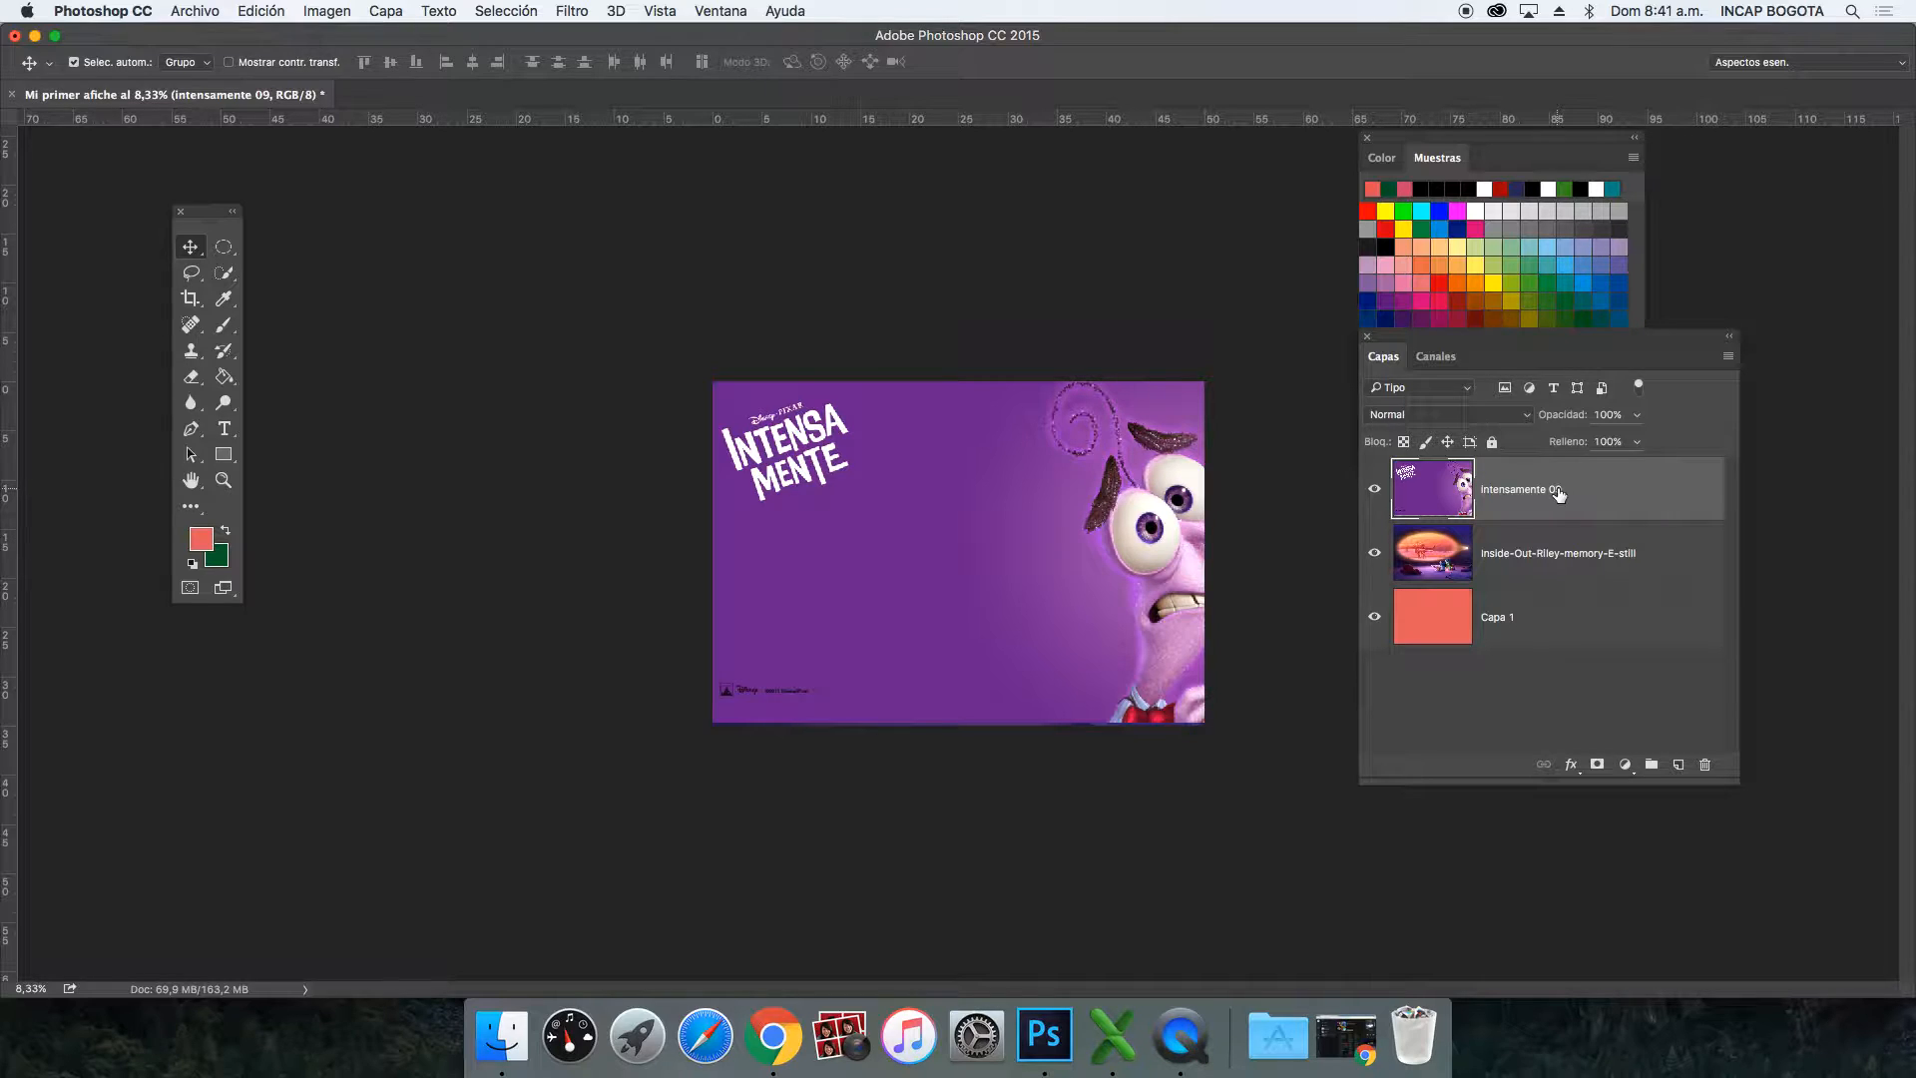
{"action": "left_click_drag", "start_coordinate": [1741, 616], "coordinate": [1651, 635]}
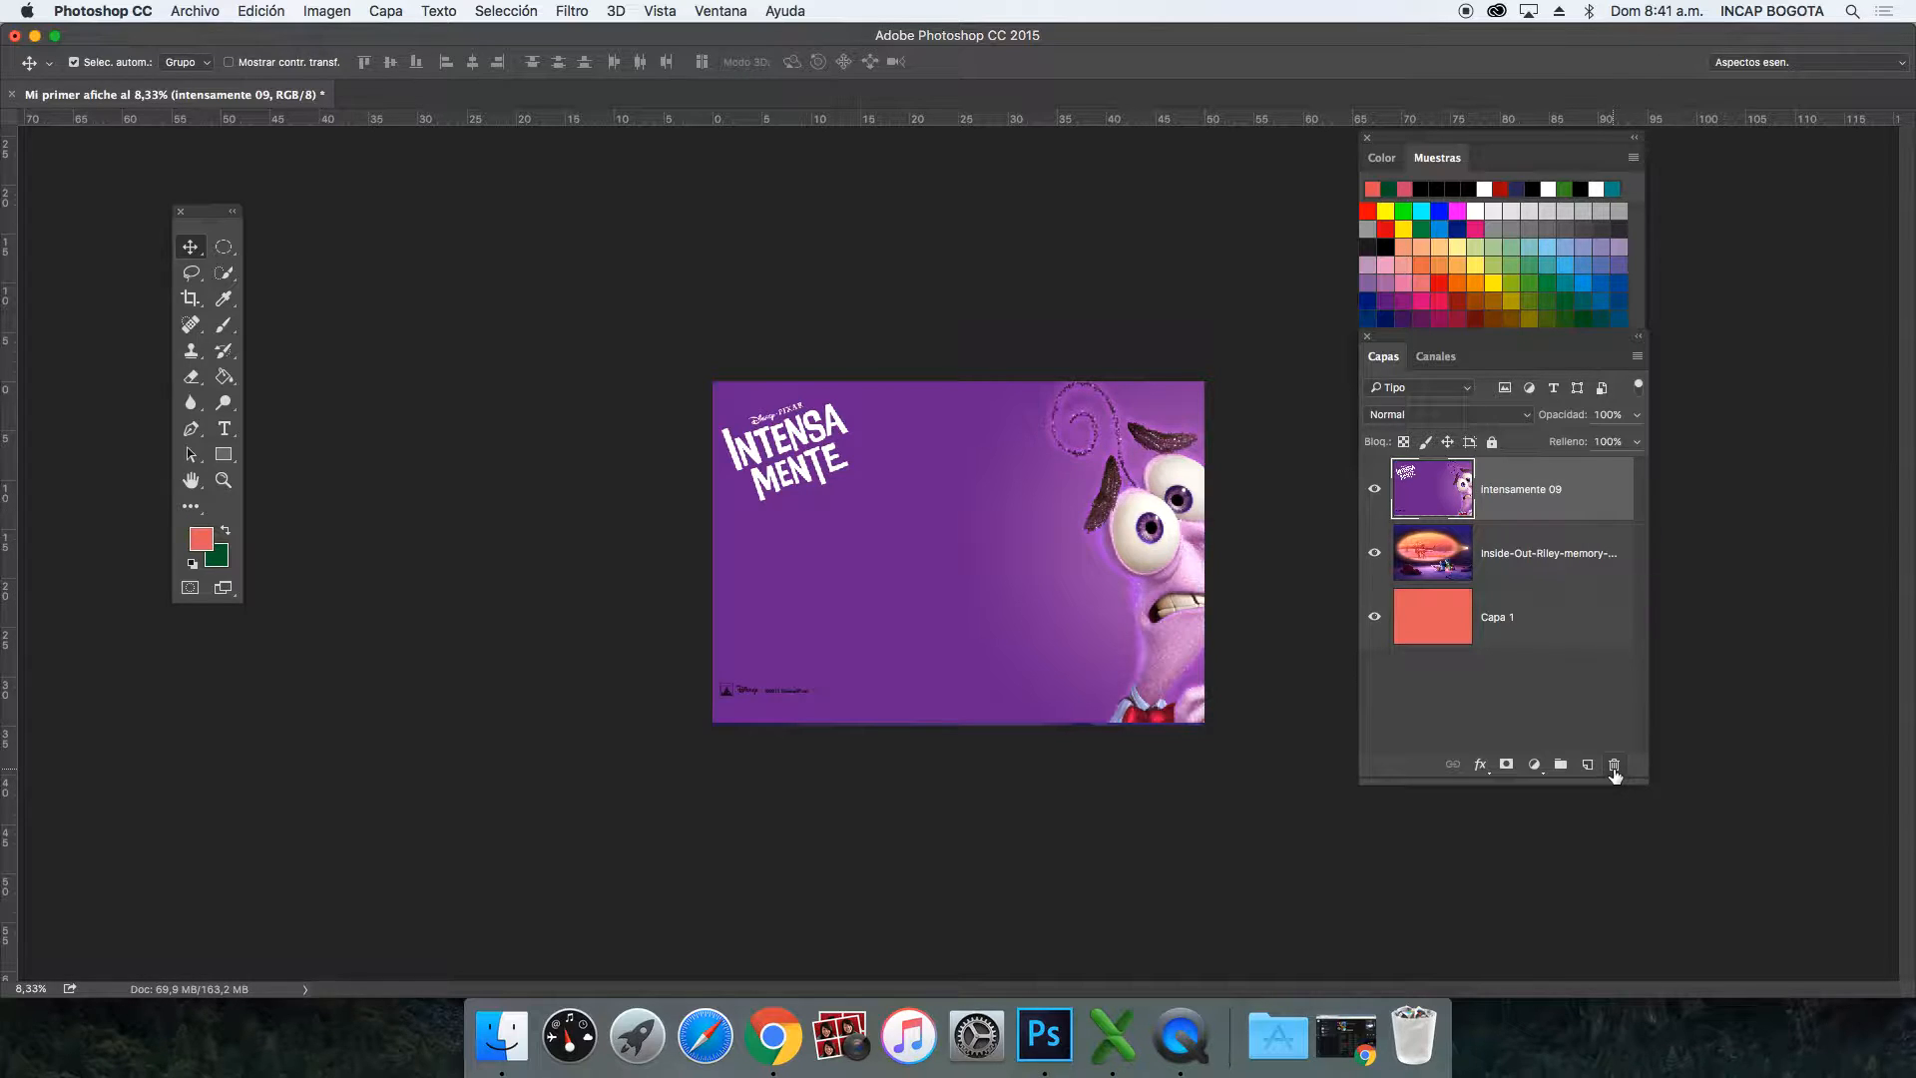
{"action": "left_click", "coordinate": [1507, 769]}
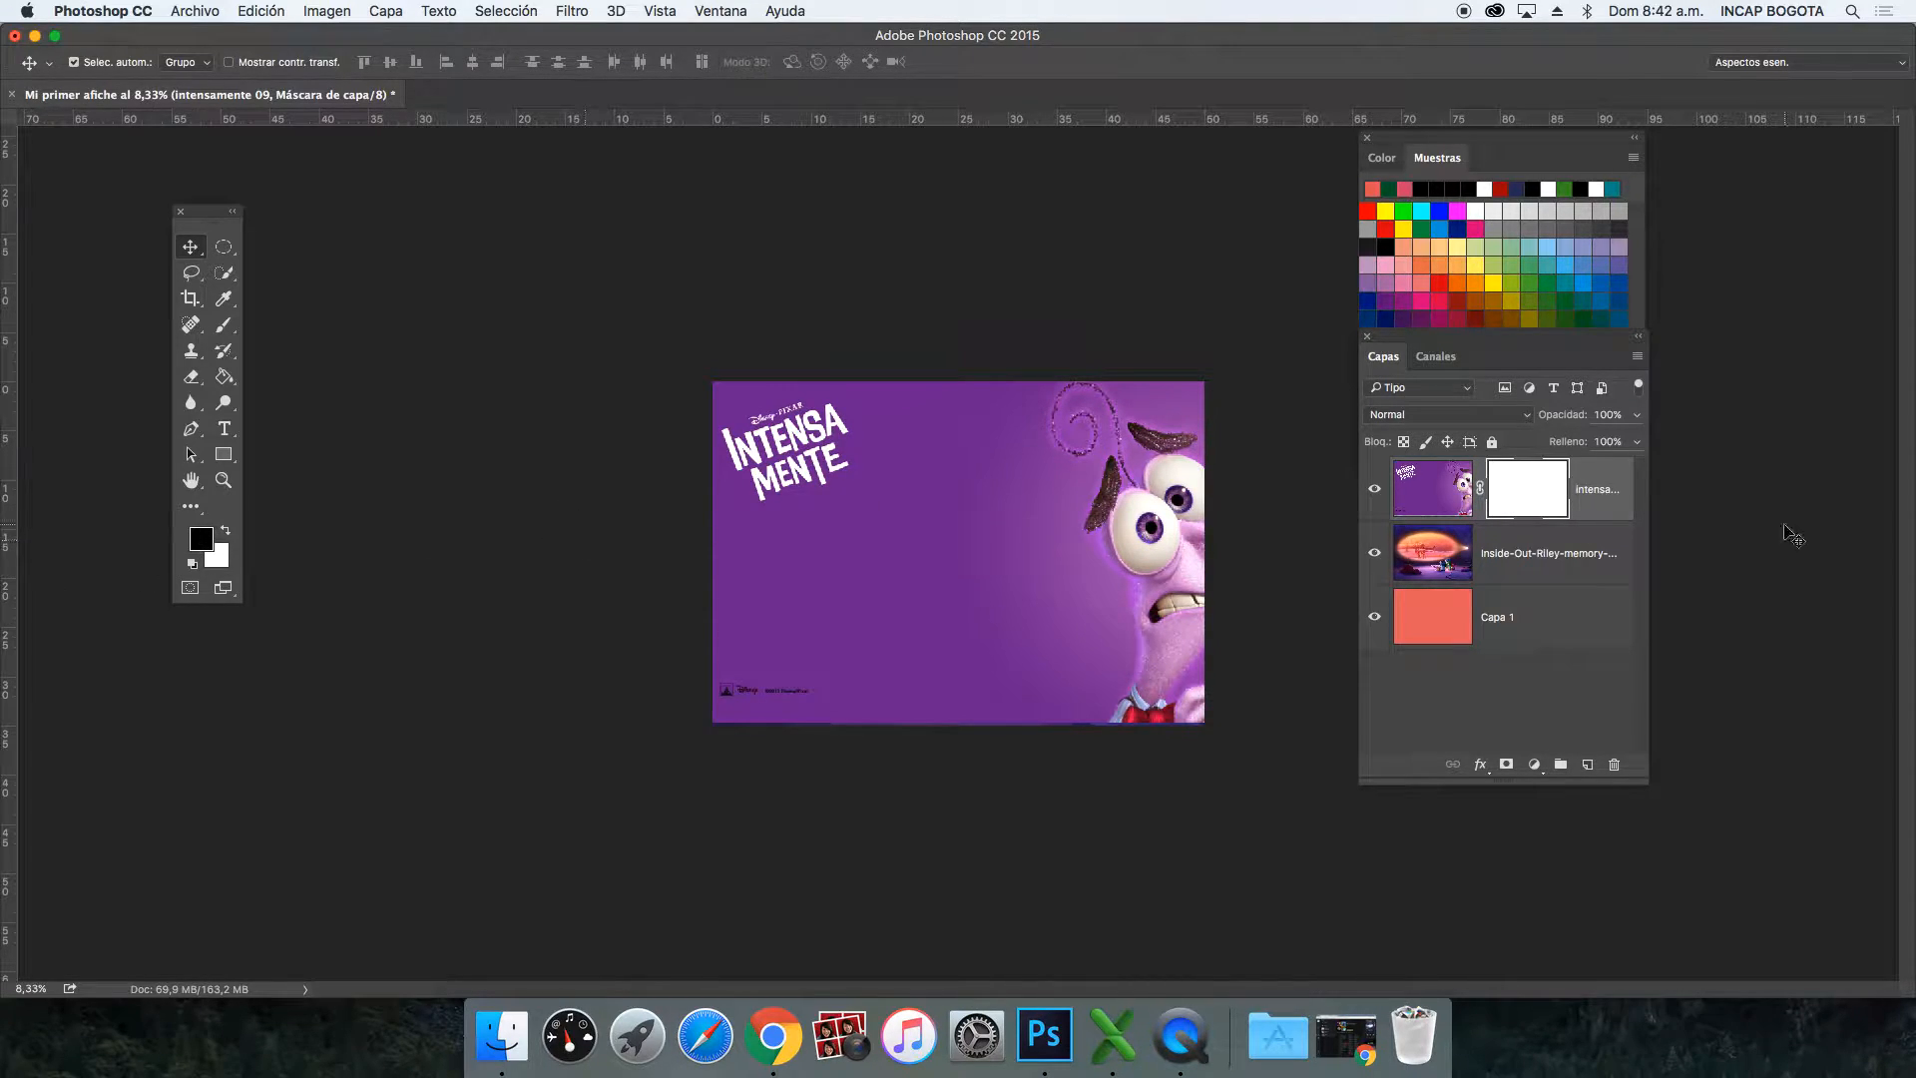
Step: Activate the Gradient tool (Degradado) with the intensamente 09 layer's mask targeted
{"action": "left_click", "coordinate": [1410, 499]}
{"action": "key", "text": "g"}
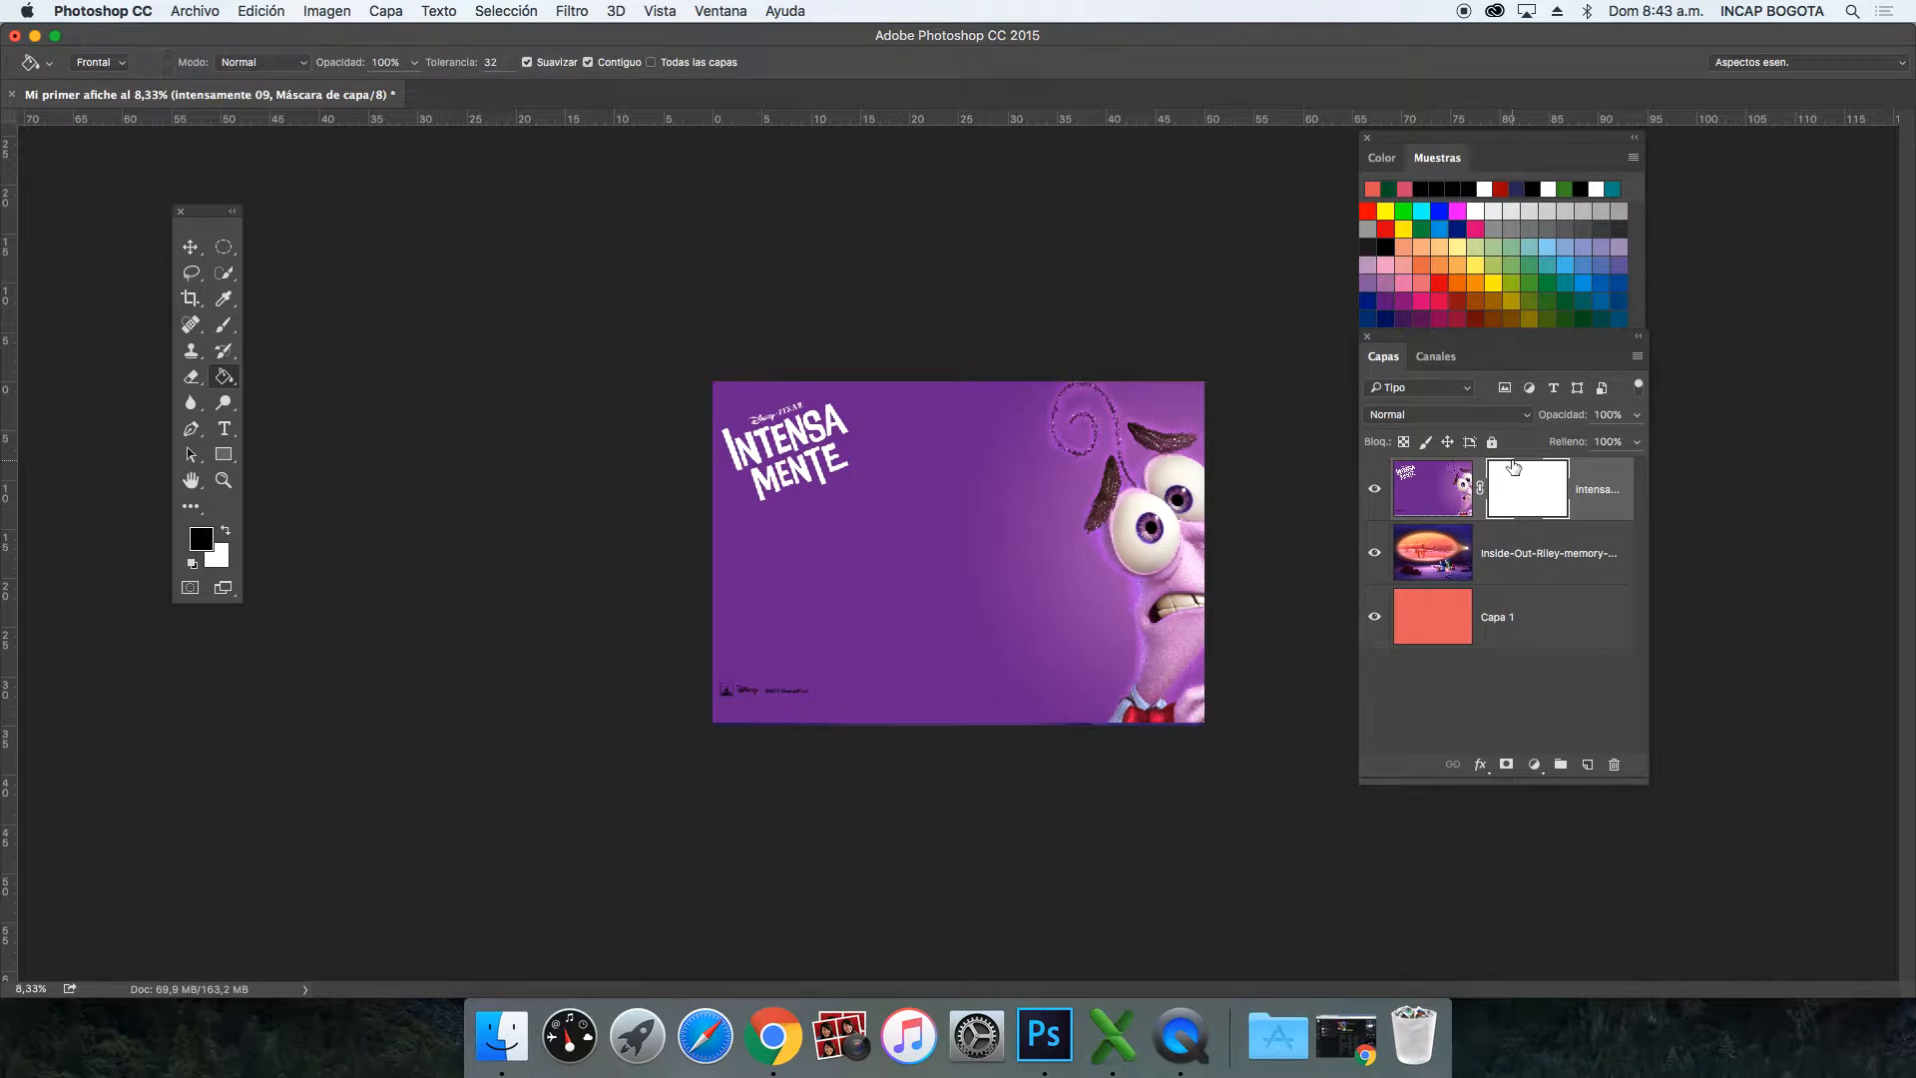
{"action": "left_click", "coordinate": [222, 380]}
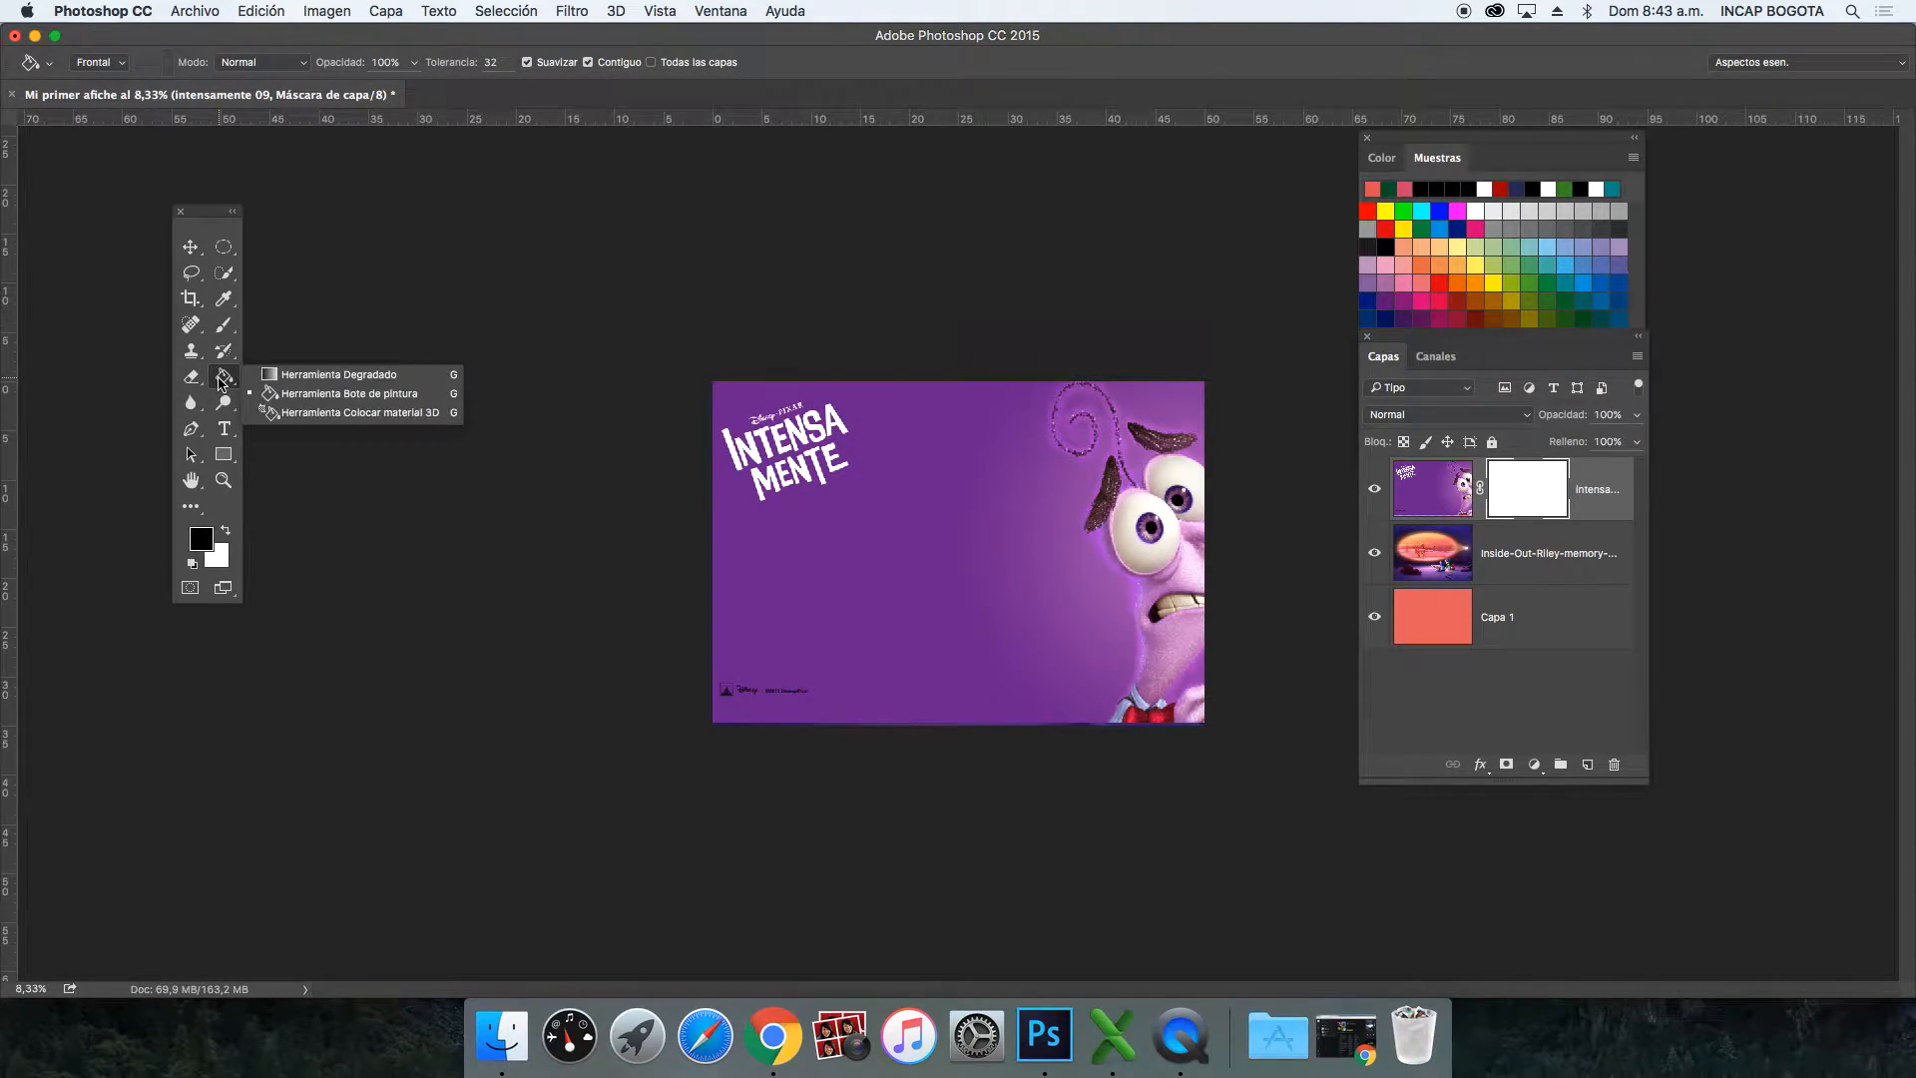
{"action": "left_click", "coordinate": [271, 376]}
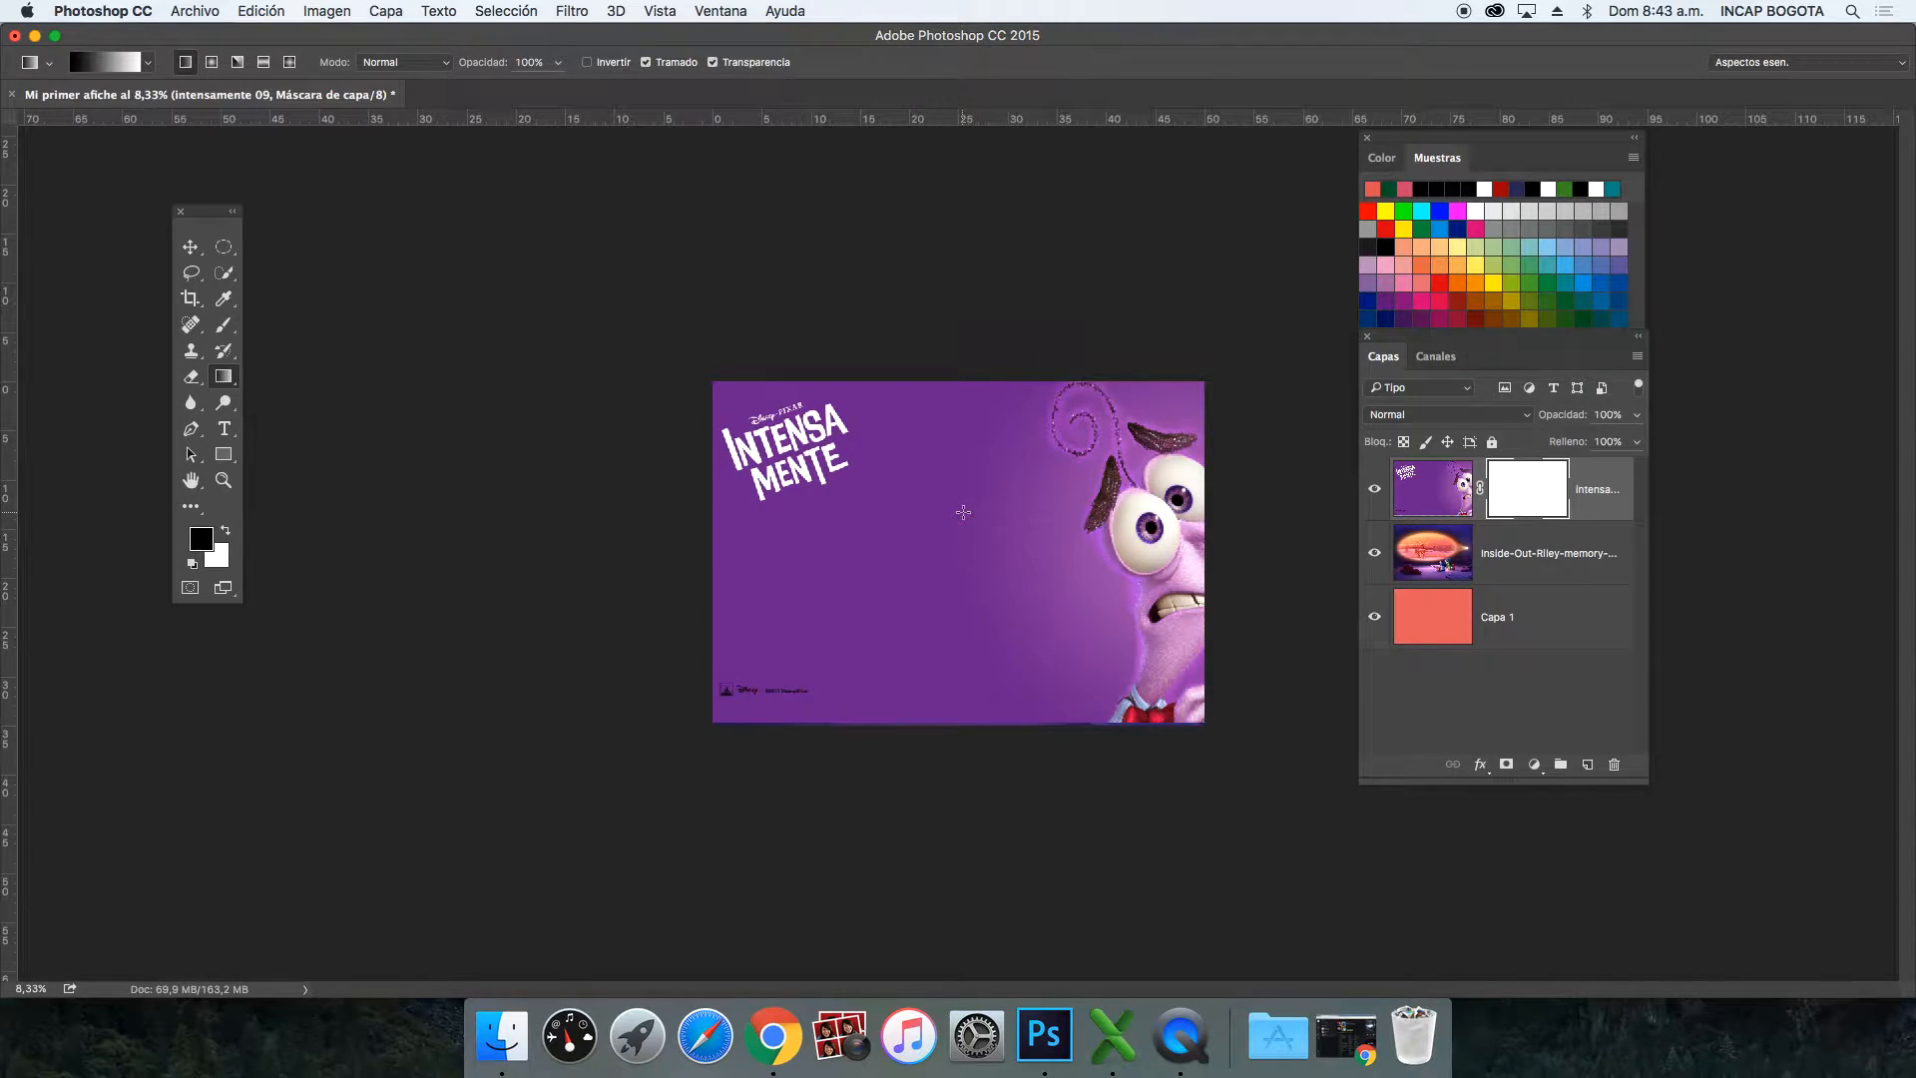
Step: Try a horizontal coral-to-green gradient on the intensamente 09 image itself, undo it, and target the layer mask again
{"action": "left_click", "coordinate": [1436, 490]}
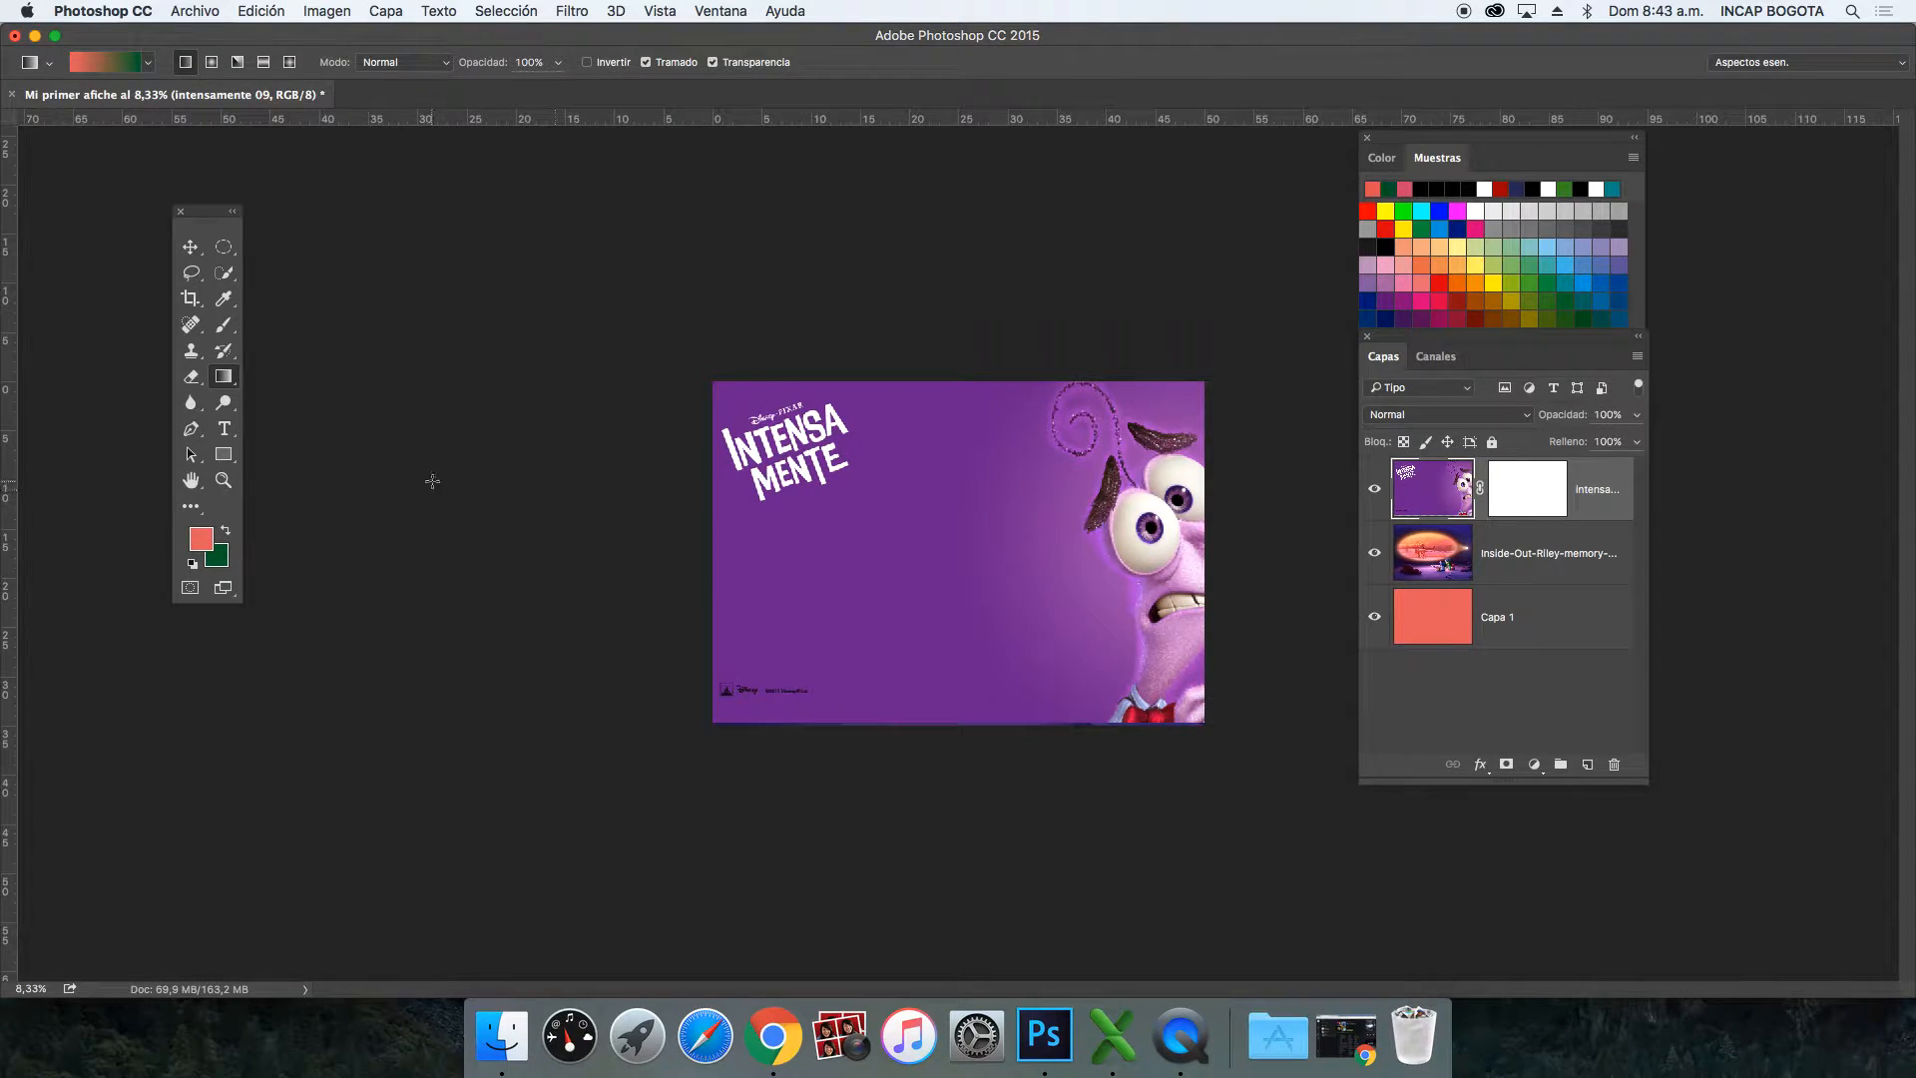
{"action": "left_click_drag", "start_coordinate": [1168, 586], "coordinate": [1194, 577]}
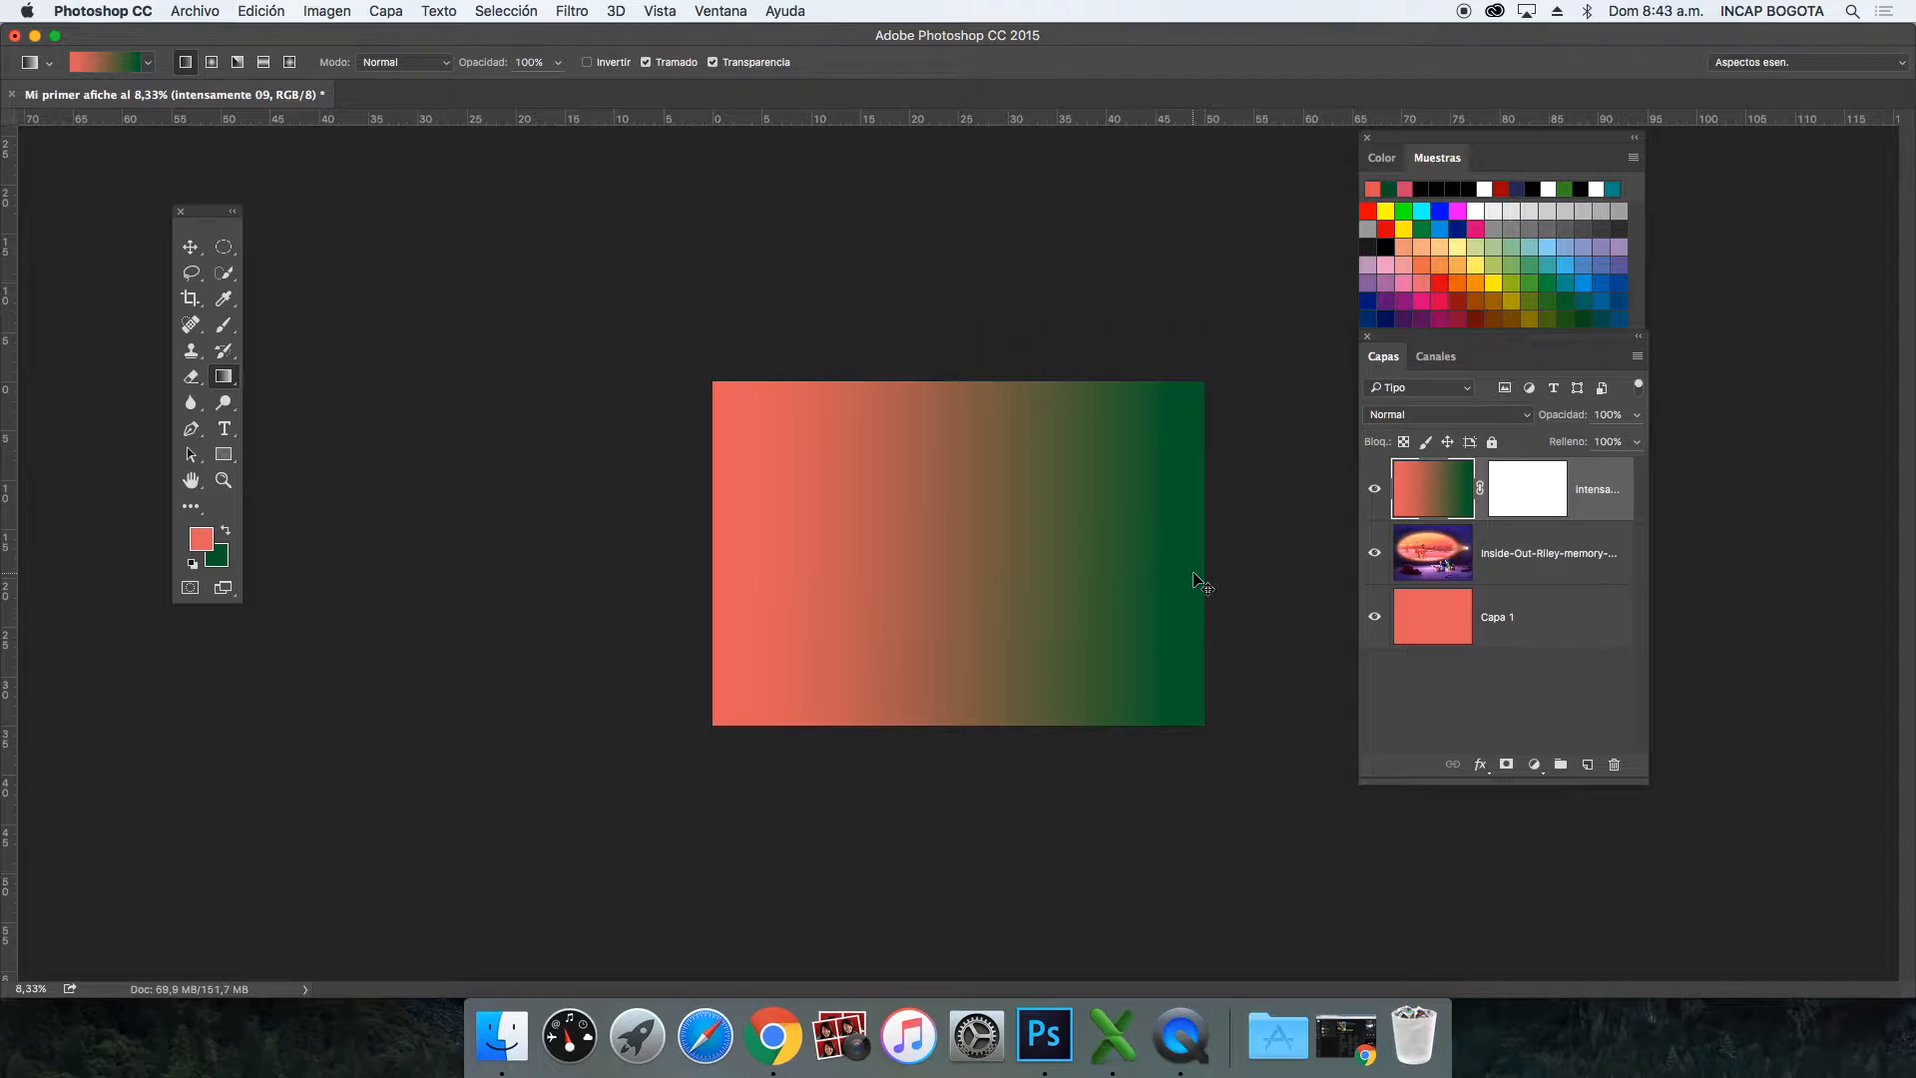
{"action": "key", "text": "super+z"}
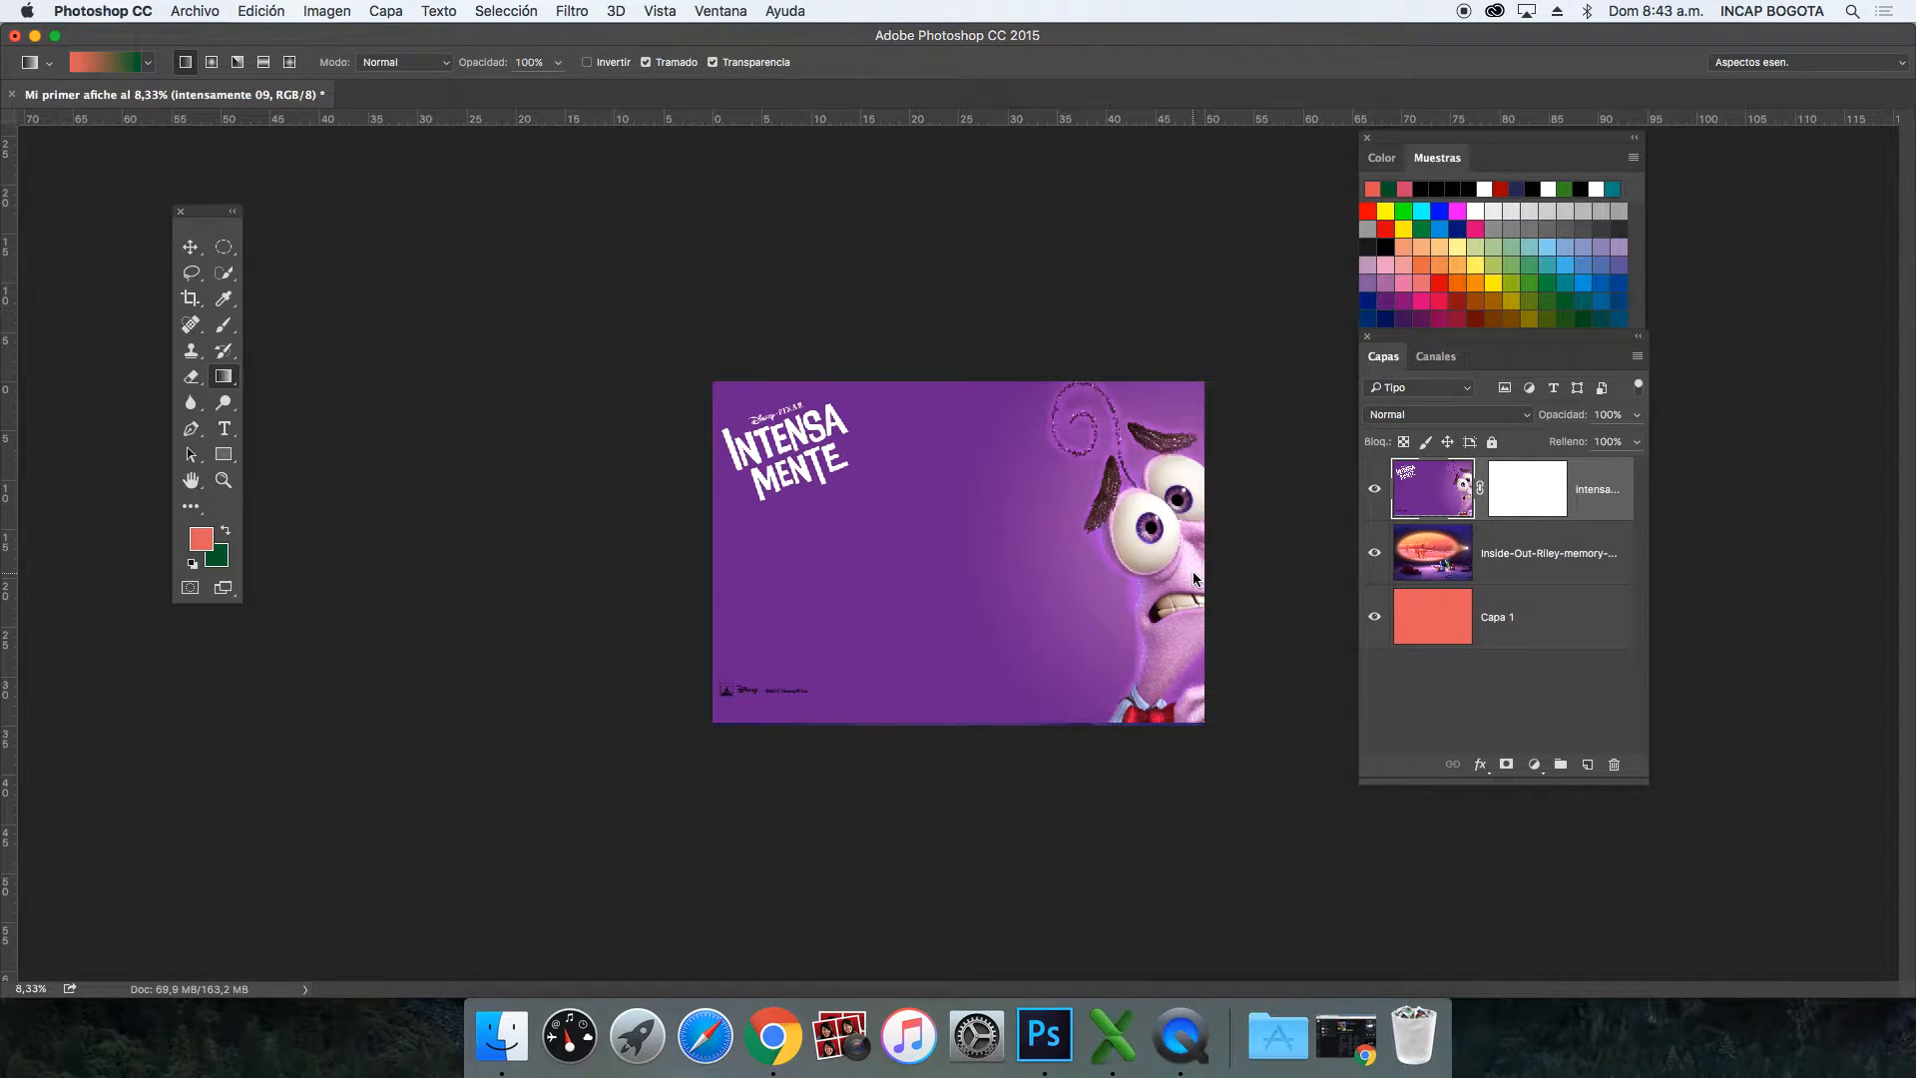
{"action": "left_click", "coordinate": [1511, 493]}
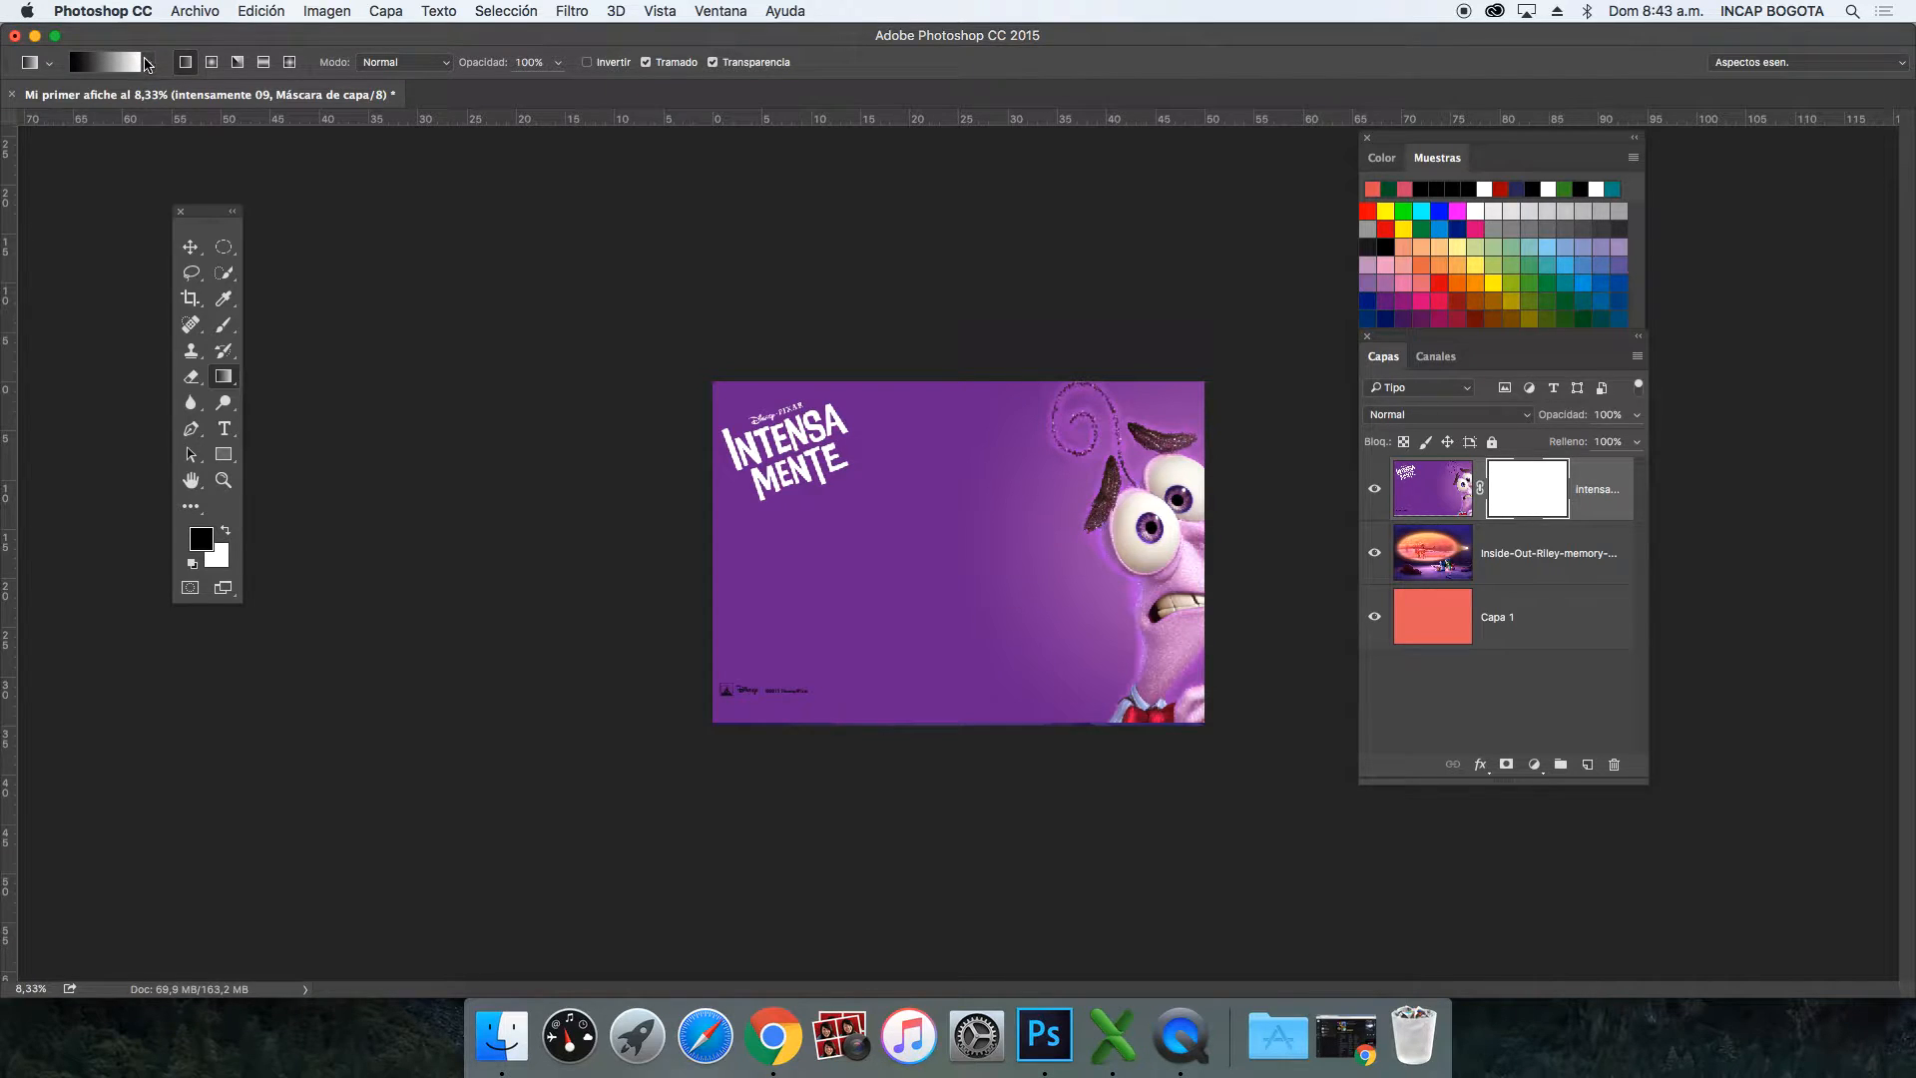
Step: Try horizontal black-to-white linear gradients of varying length on the intensamente 09 mask, running from the poster's right edge towards its middle
{"action": "left_click", "coordinate": [146, 64]}
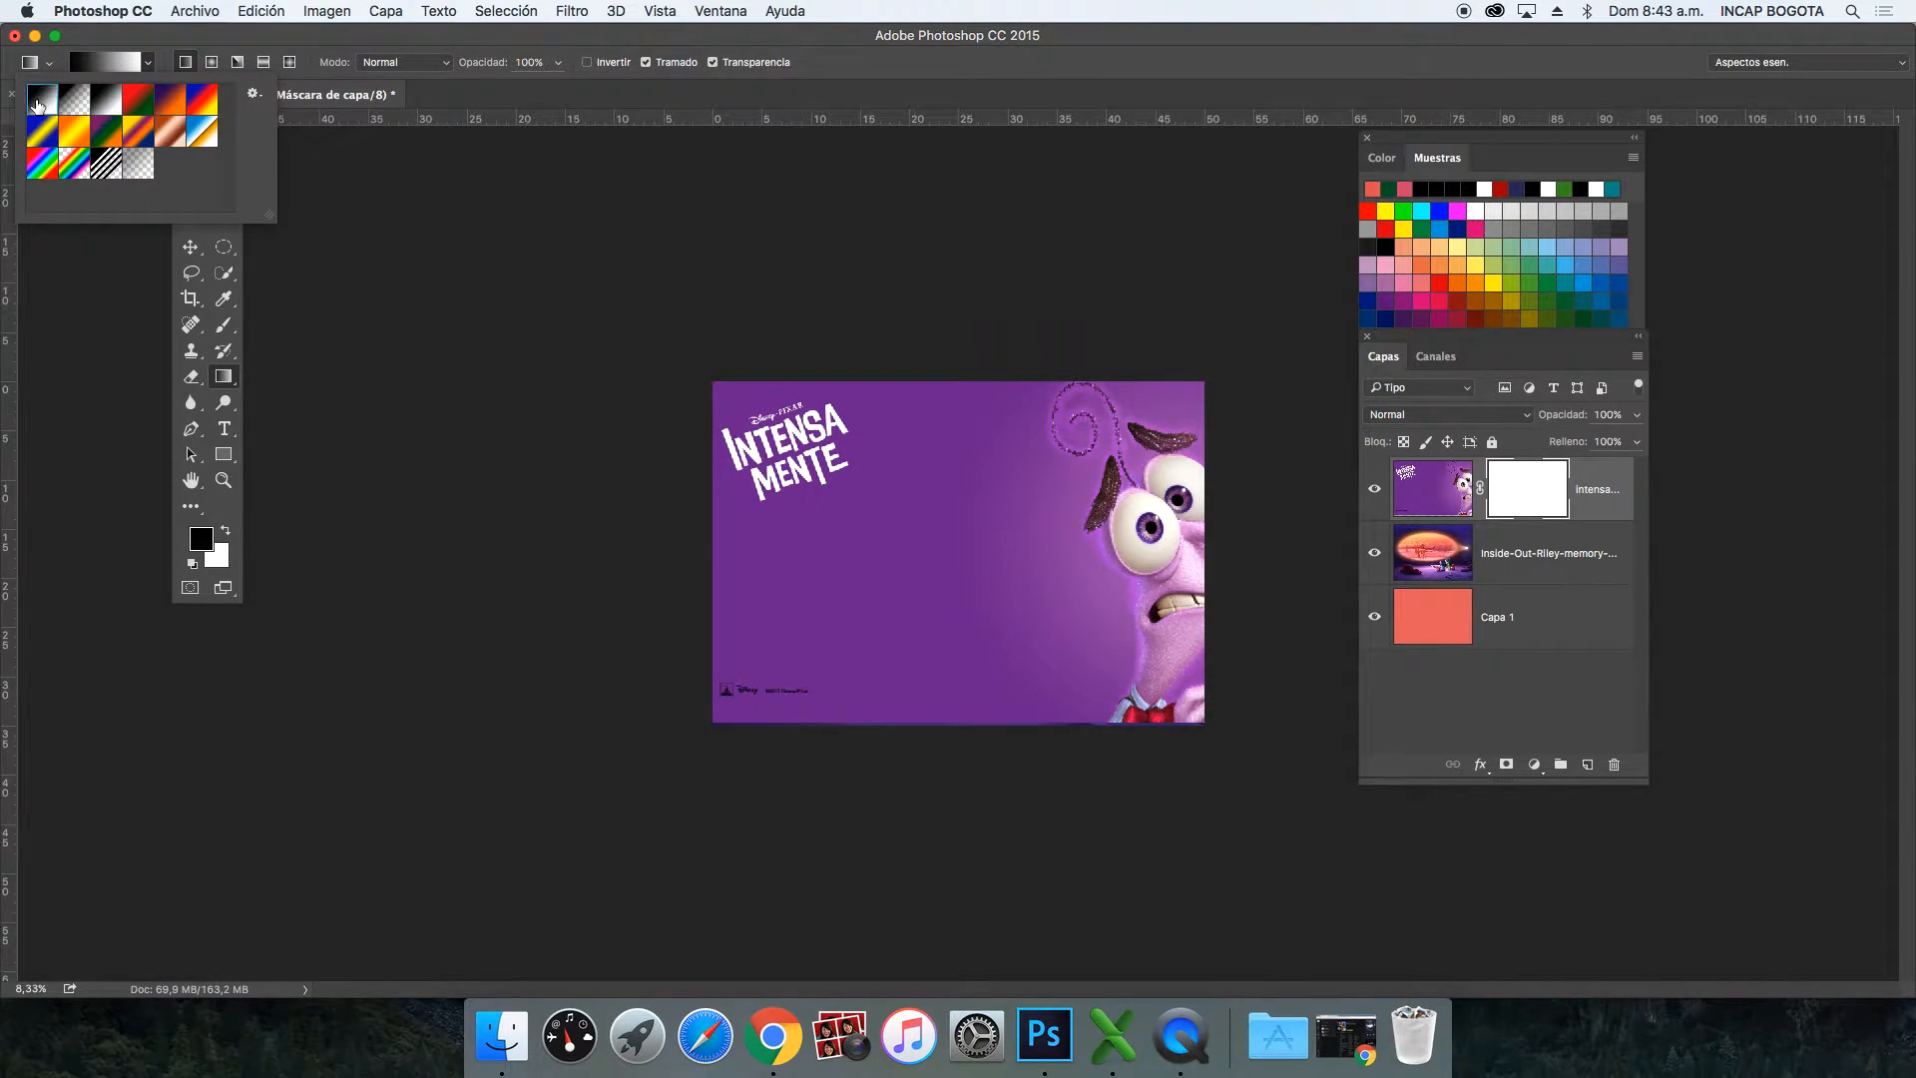
{"action": "left_click", "coordinate": [852, 74]}
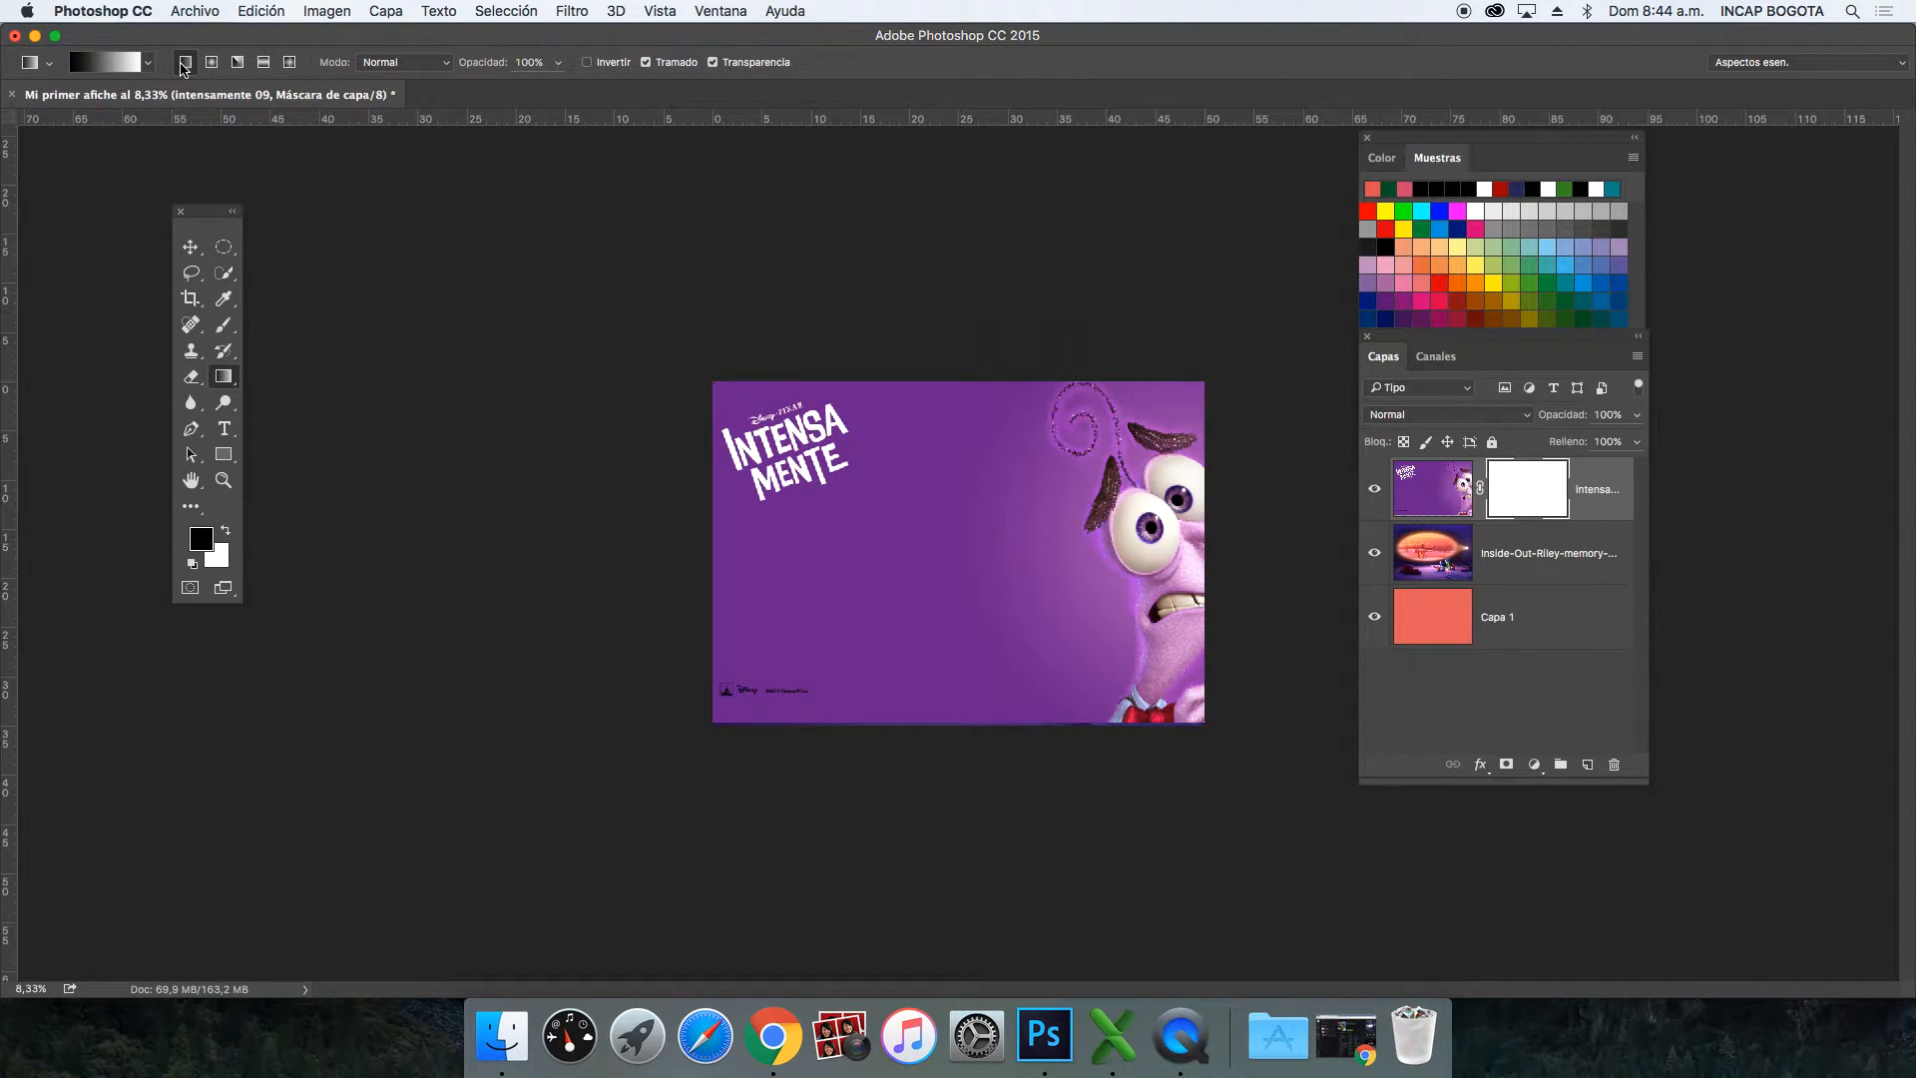
{"action": "left_click_drag", "start_coordinate": [1233, 560], "coordinate": [862, 559]}
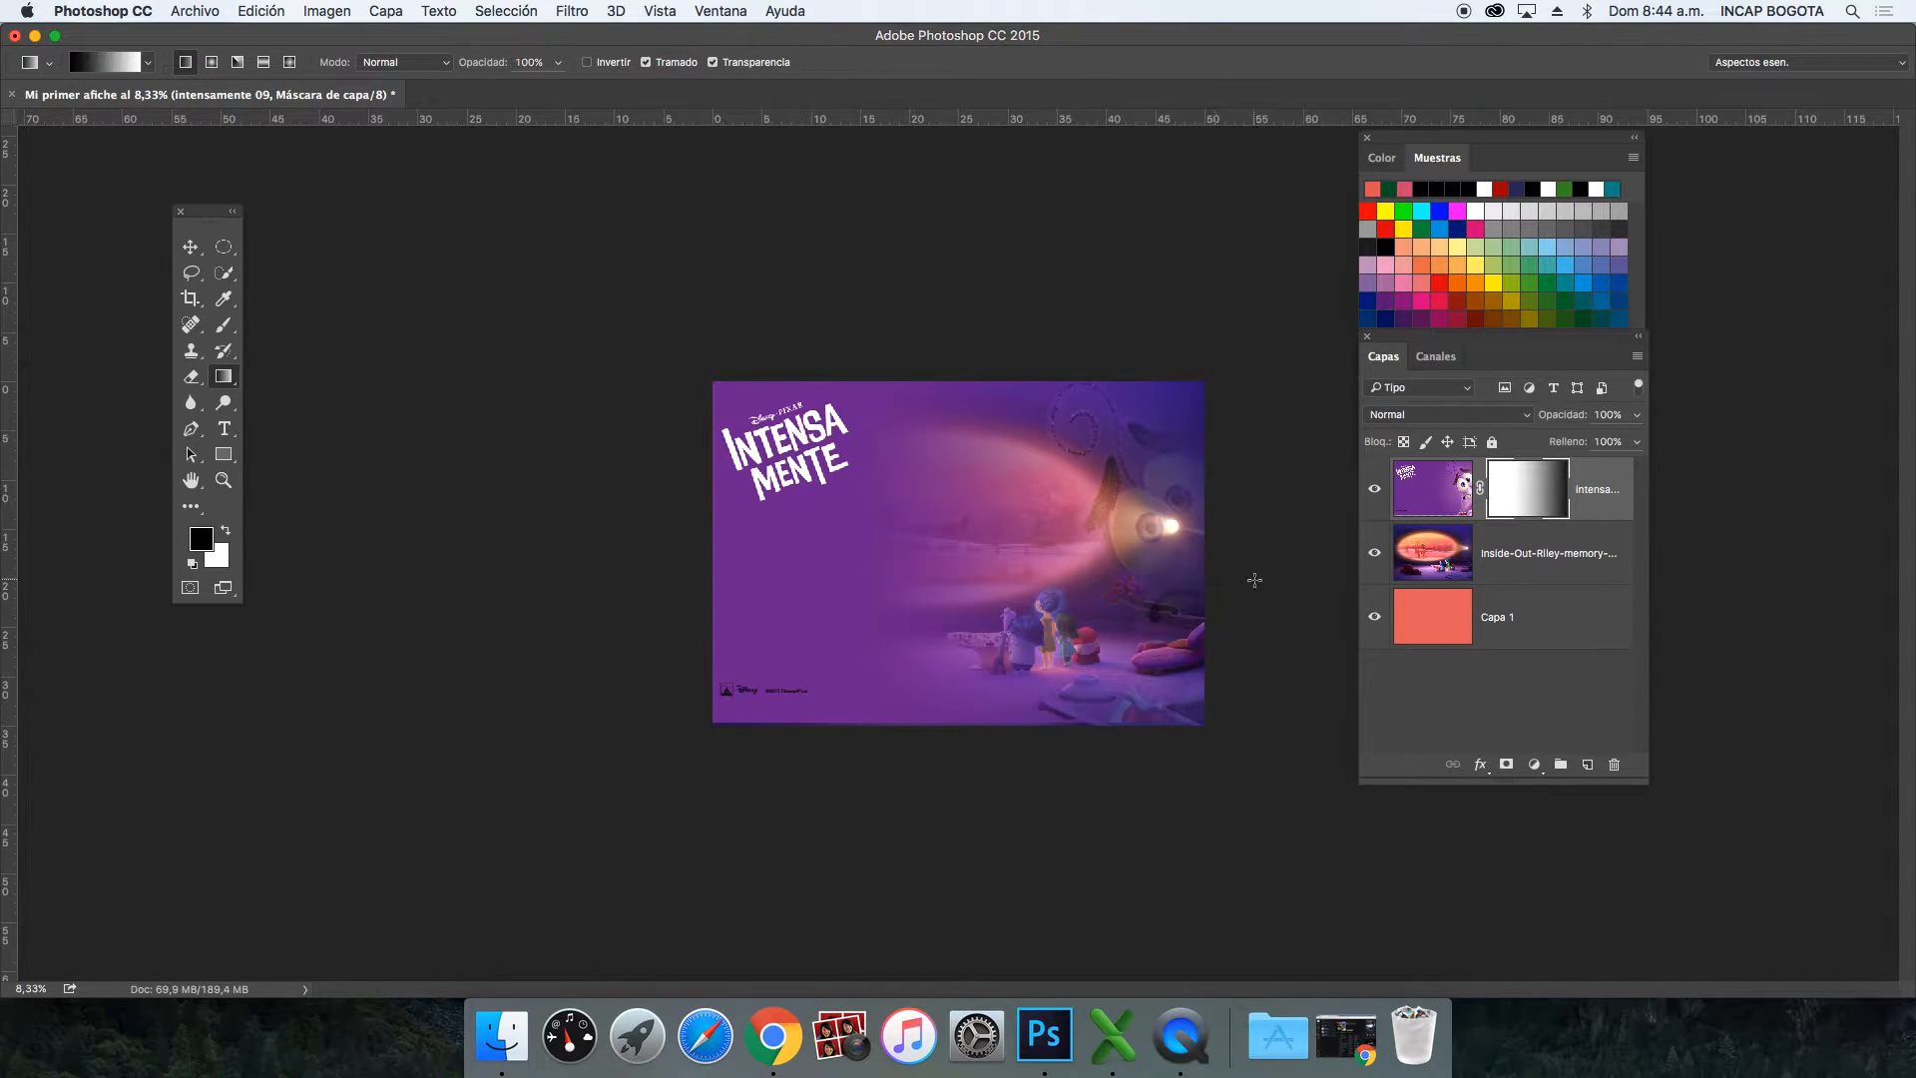
{"action": "left_click_drag", "start_coordinate": [1201, 552], "coordinate": [930, 543]}
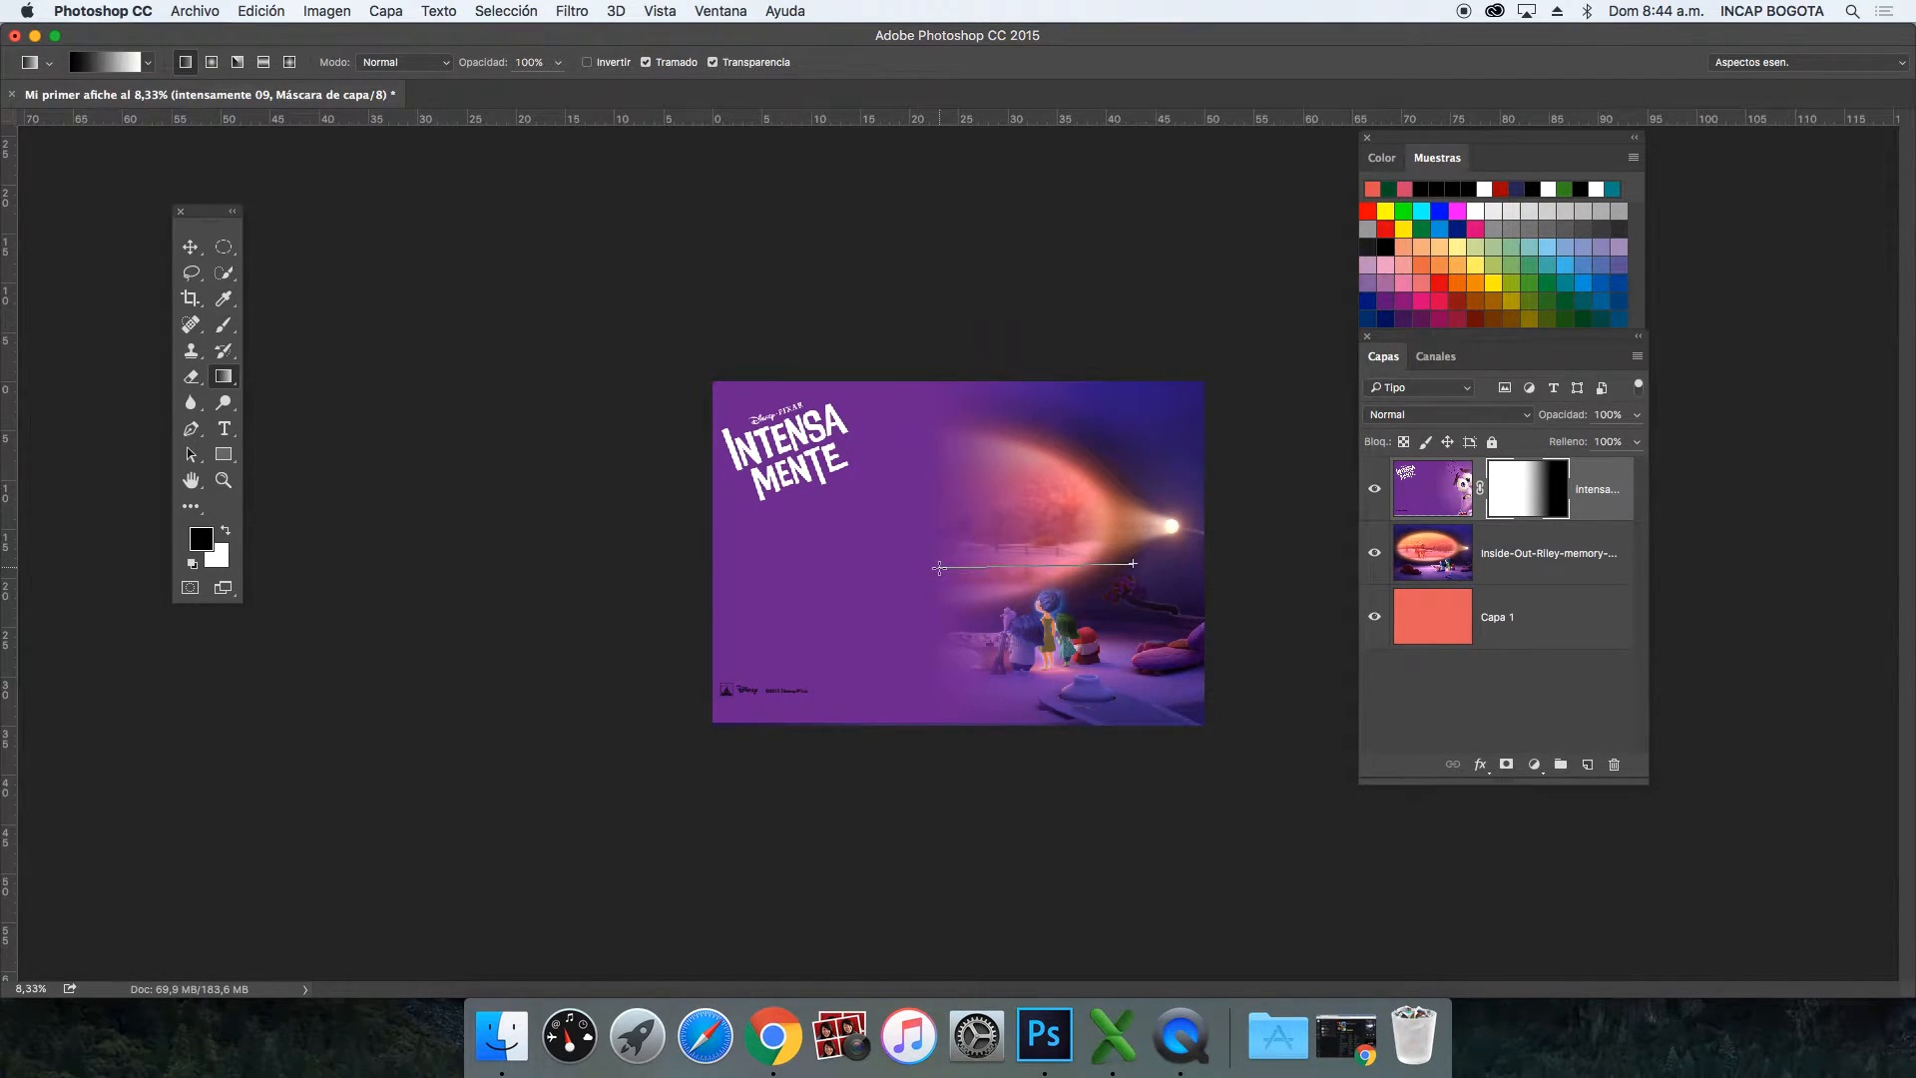
{"action": "left_click_drag", "start_coordinate": [1212, 562], "coordinate": [889, 561]}
{"action": "left_click_drag", "start_coordinate": [1186, 524], "coordinate": [1028, 526]}
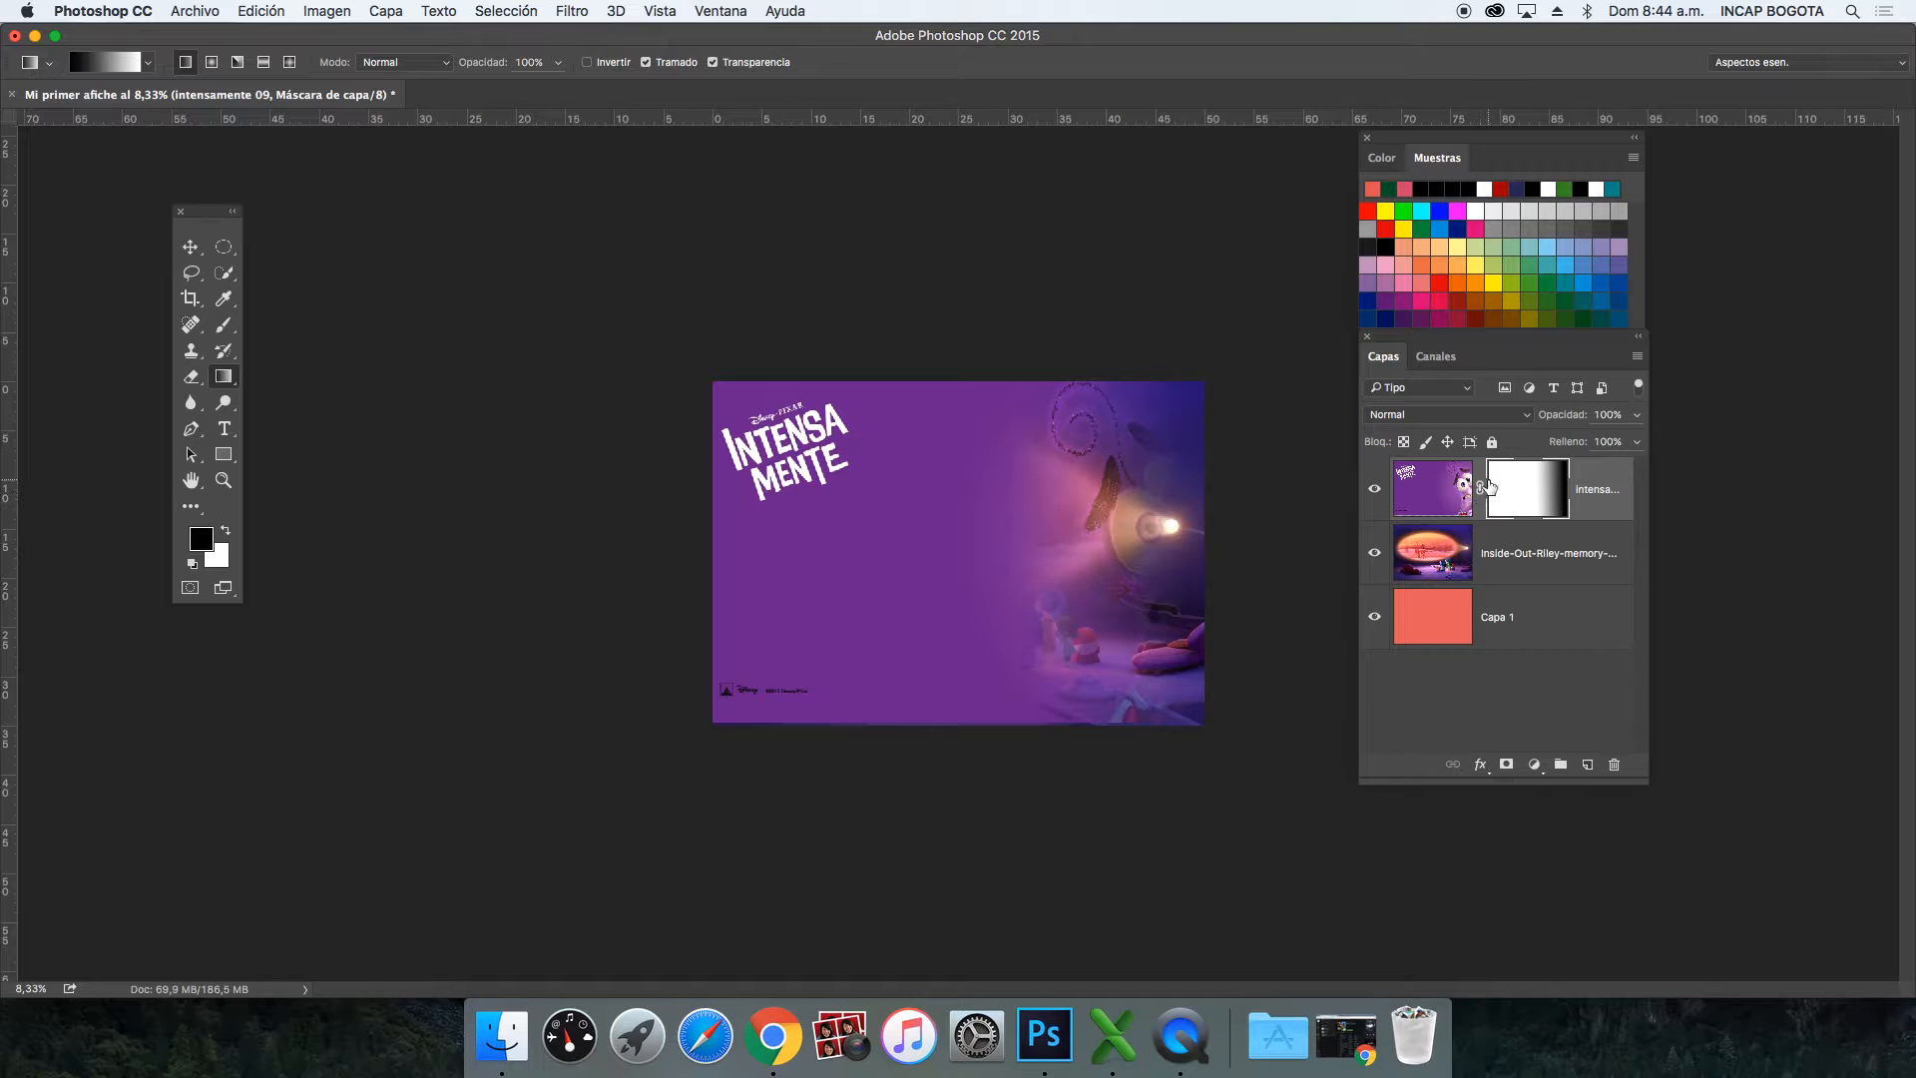
Step: Try redrawing the mask gradient in both horizontal directions, and remove the intensamente 09 layer
{"action": "left_click_drag", "start_coordinate": [1183, 567], "coordinate": [1242, 610]}
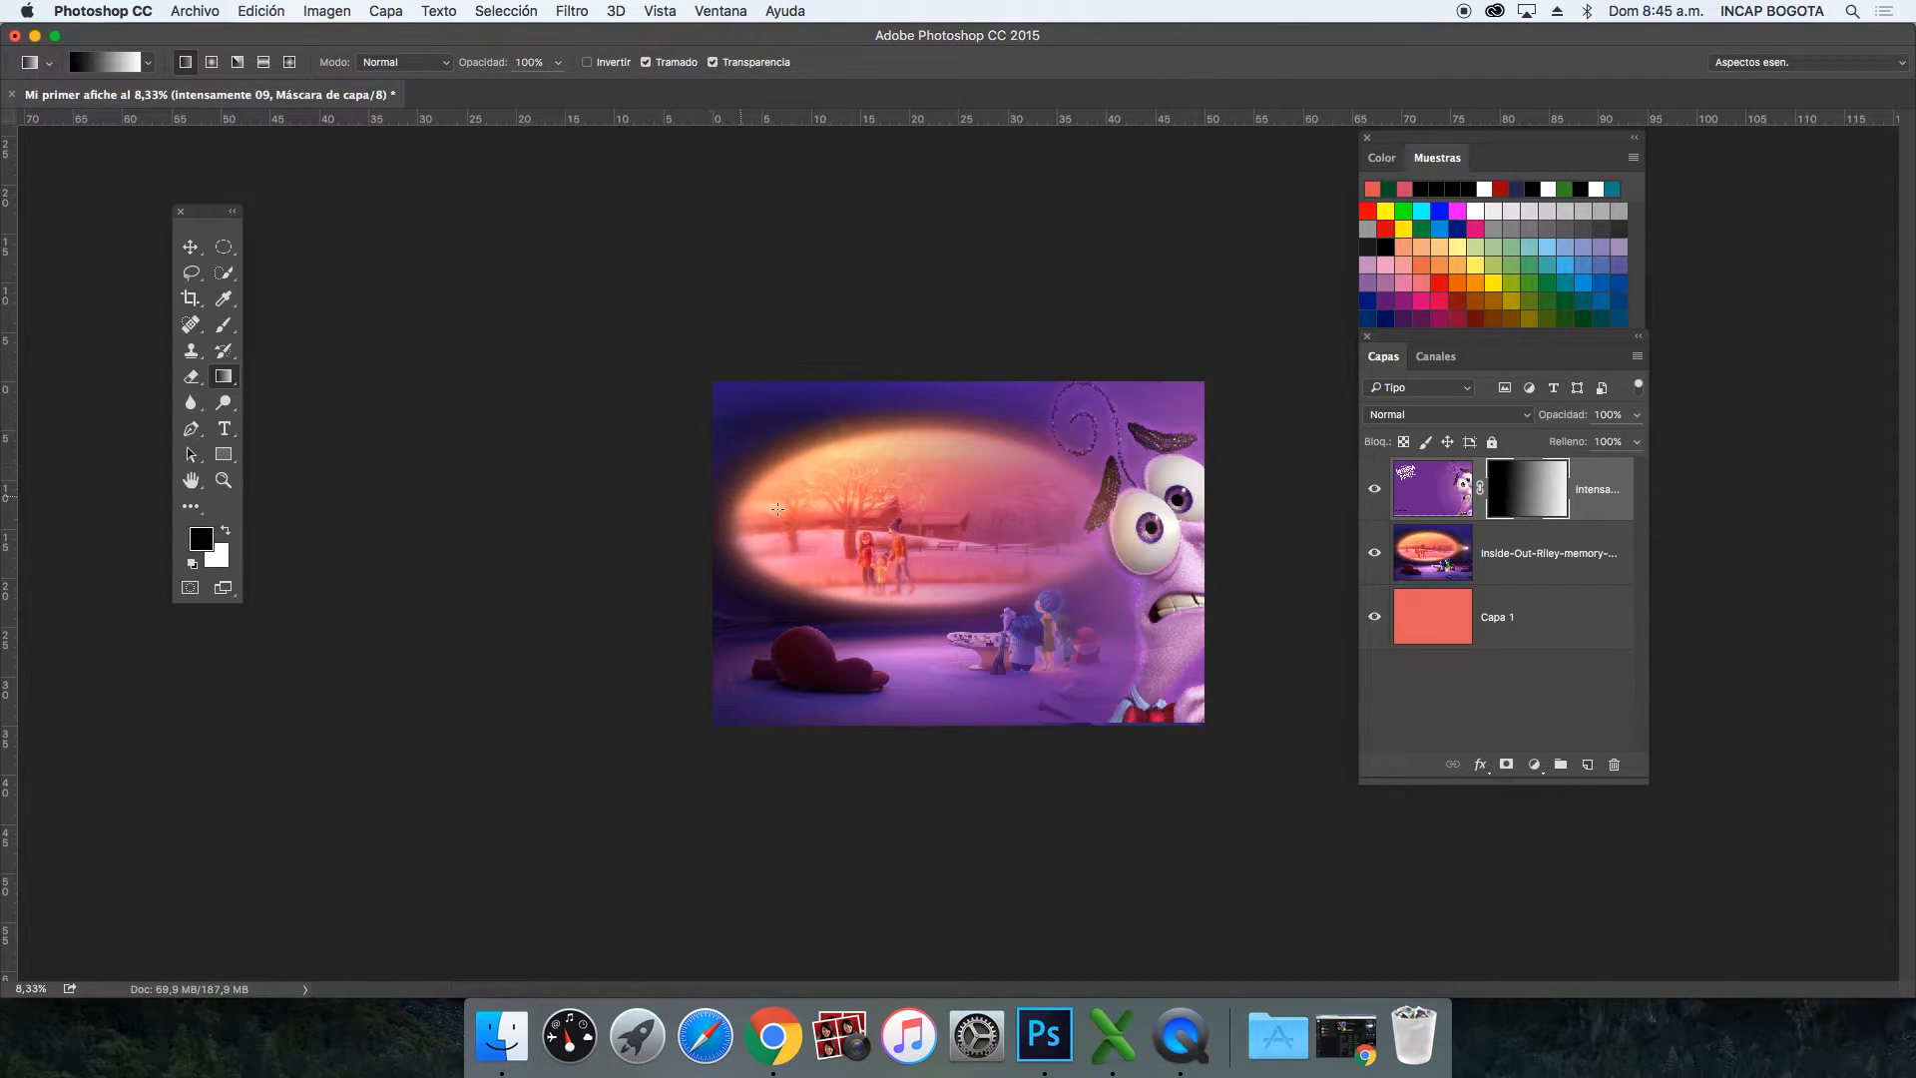
{"action": "left_click_drag", "start_coordinate": [1214, 588], "coordinate": [650, 580]}
{"action": "left_click_drag", "start_coordinate": [1172, 562], "coordinate": [759, 561]}
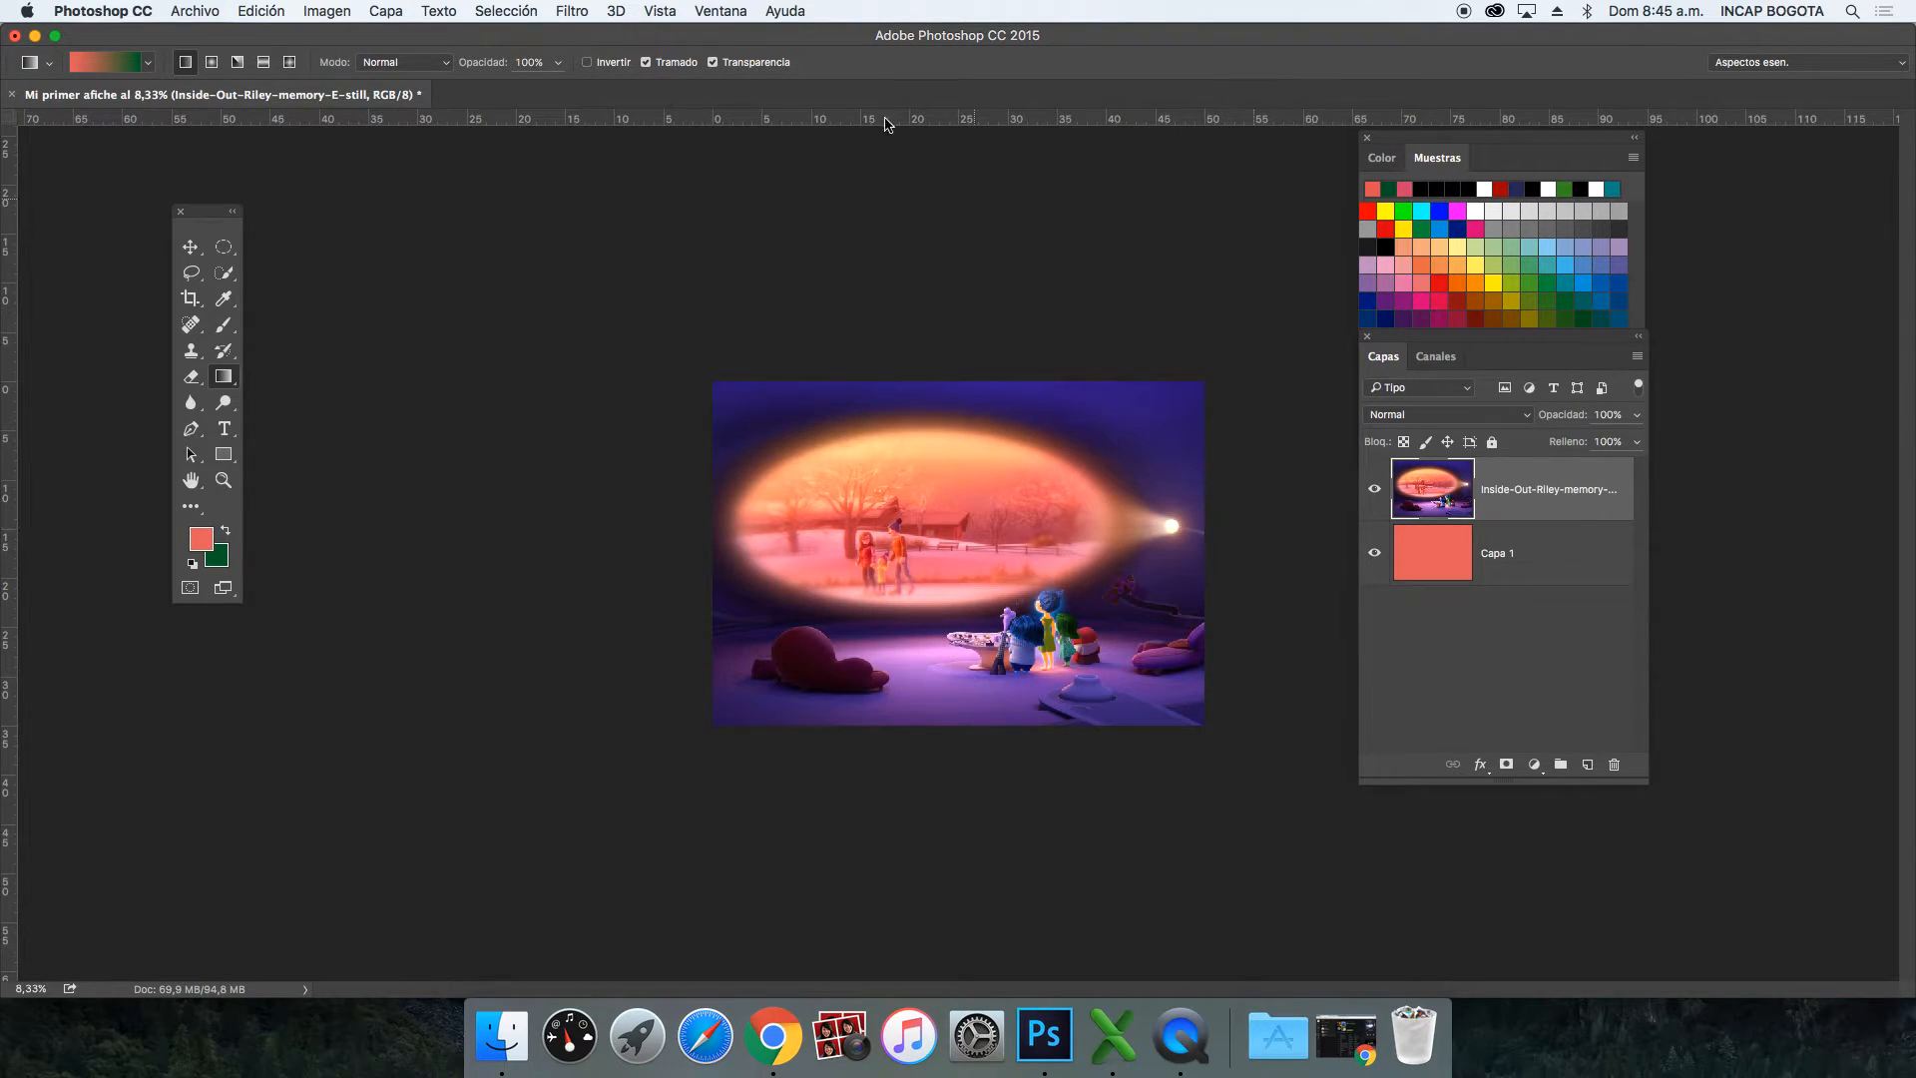
Step: Place intensamente 09.png from the Domingo folder as an embedded image and rasterize its layer
{"action": "left_click", "coordinate": [196, 12]}
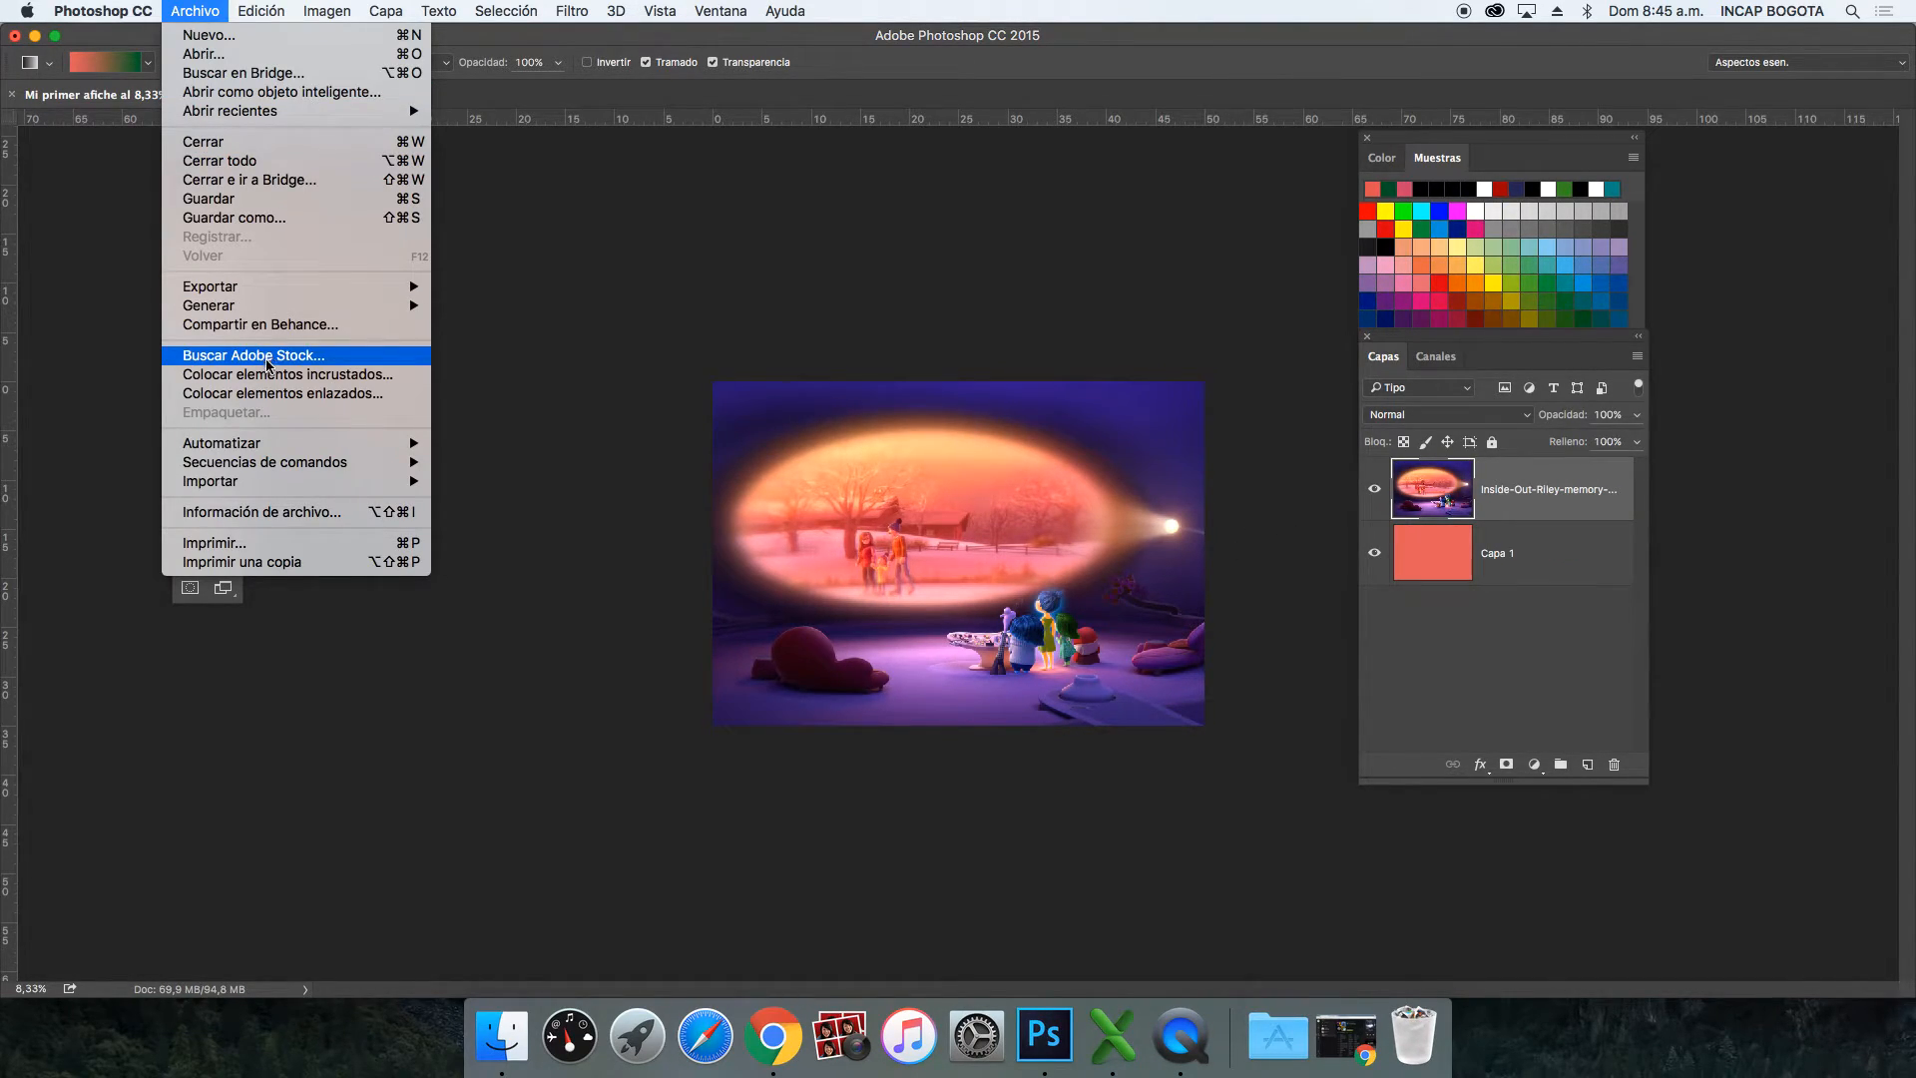
{"action": "left_click", "coordinate": [267, 374]}
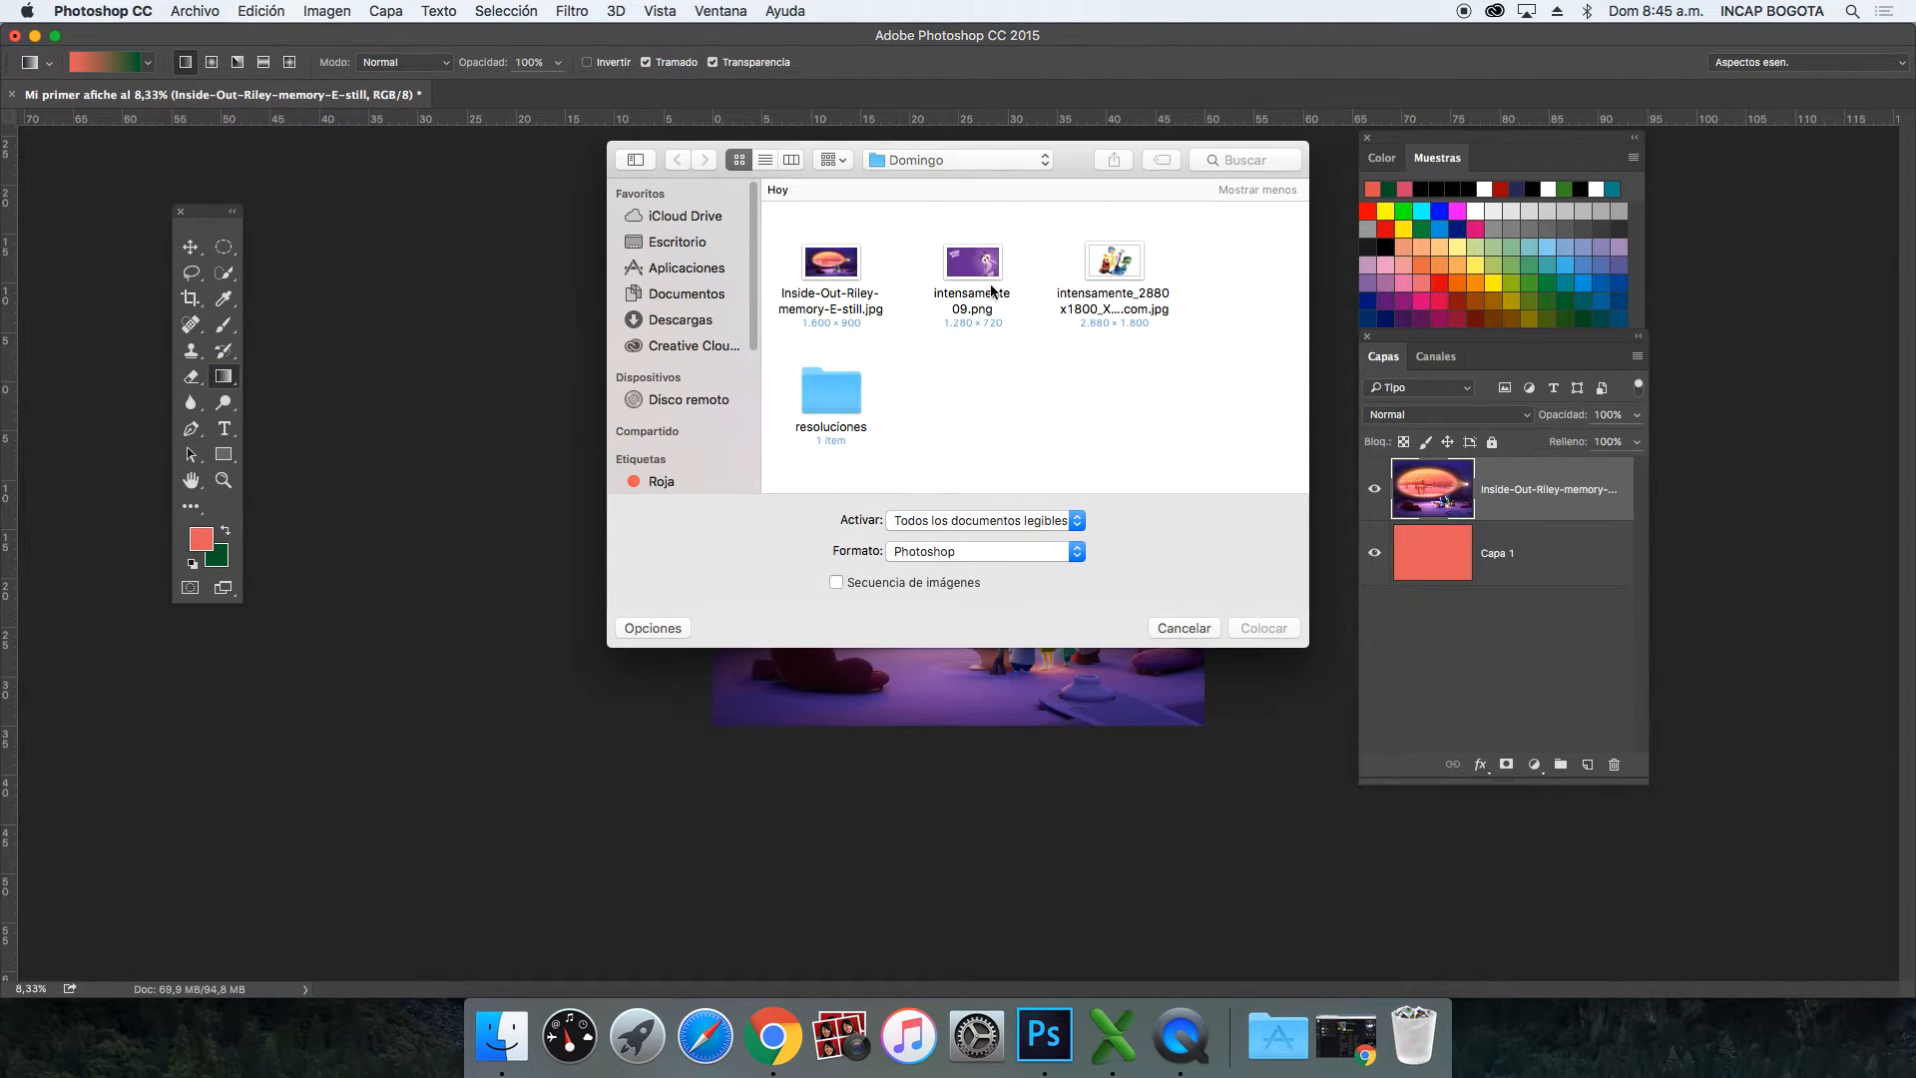
{"action": "left_click", "coordinate": [983, 260]}
{"action": "double_click", "coordinate": [983, 260]}
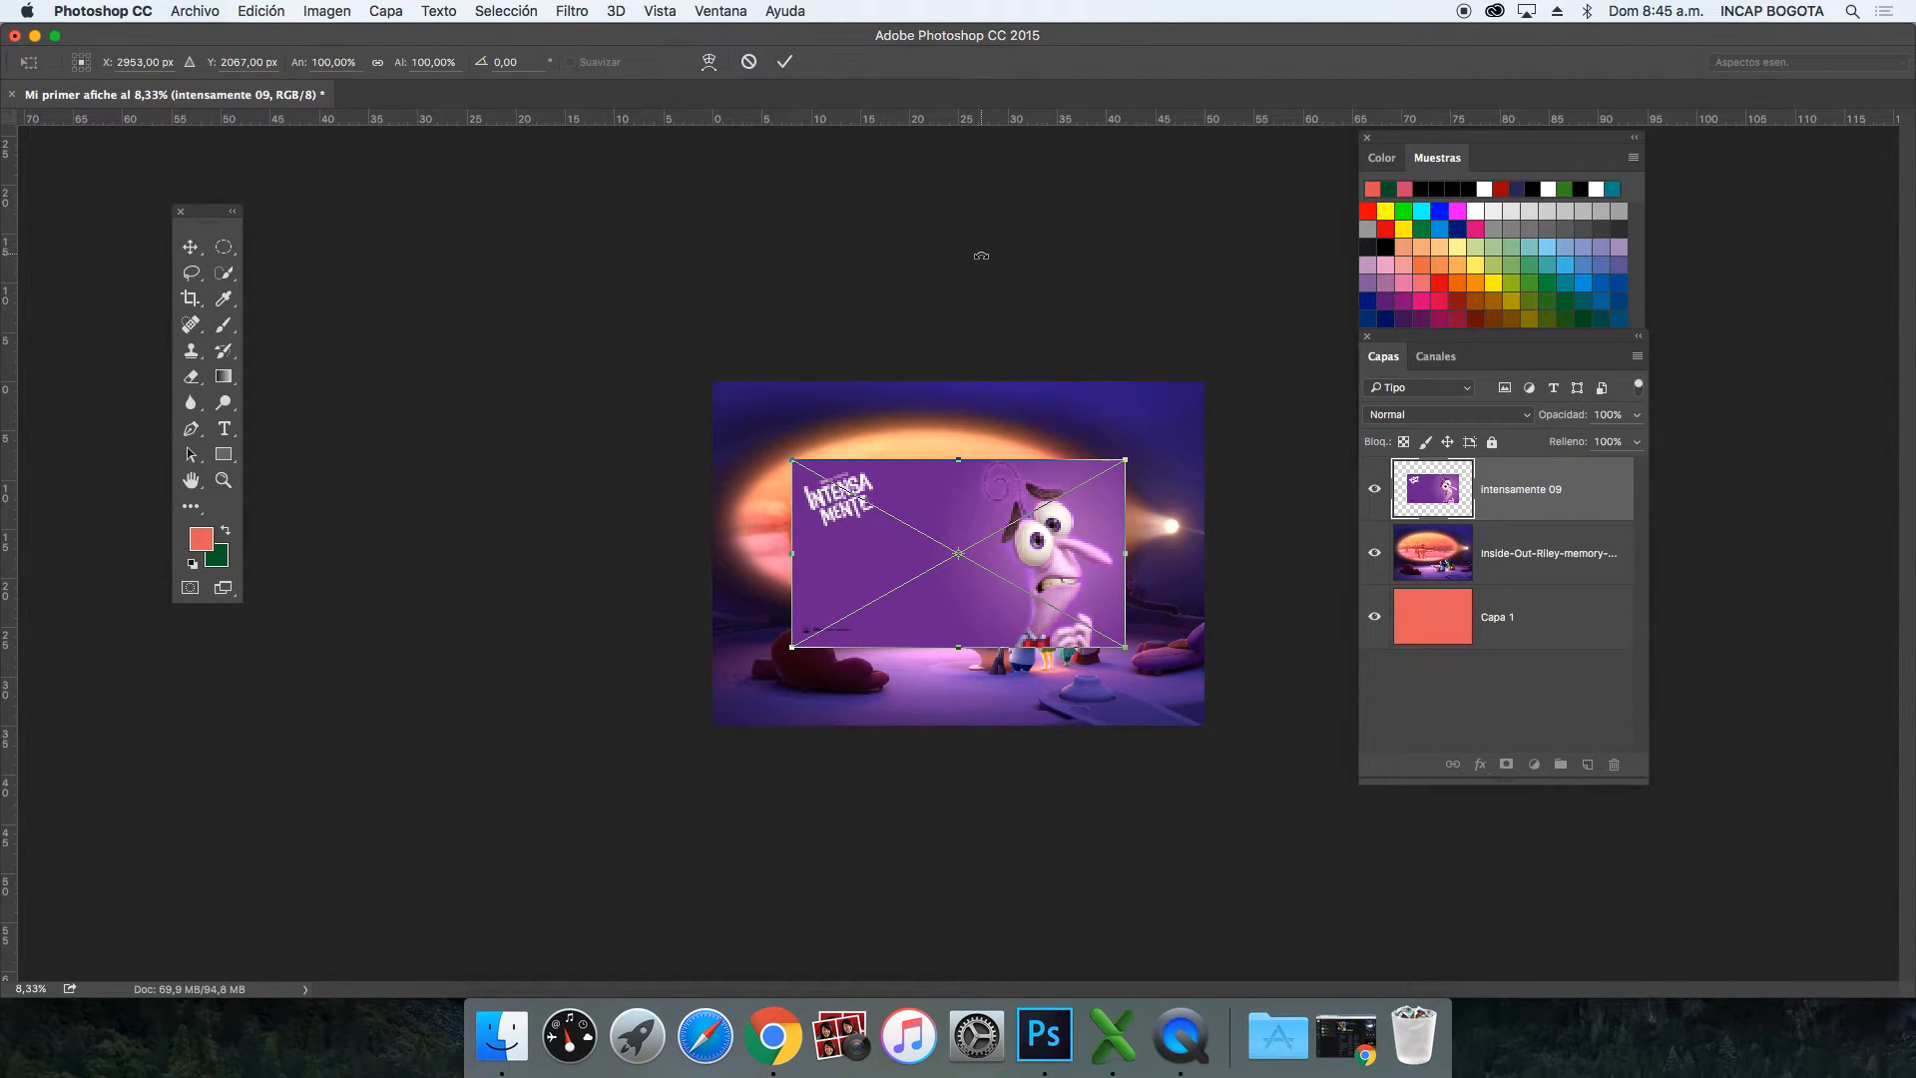
{"action": "key", "text": "Return"}
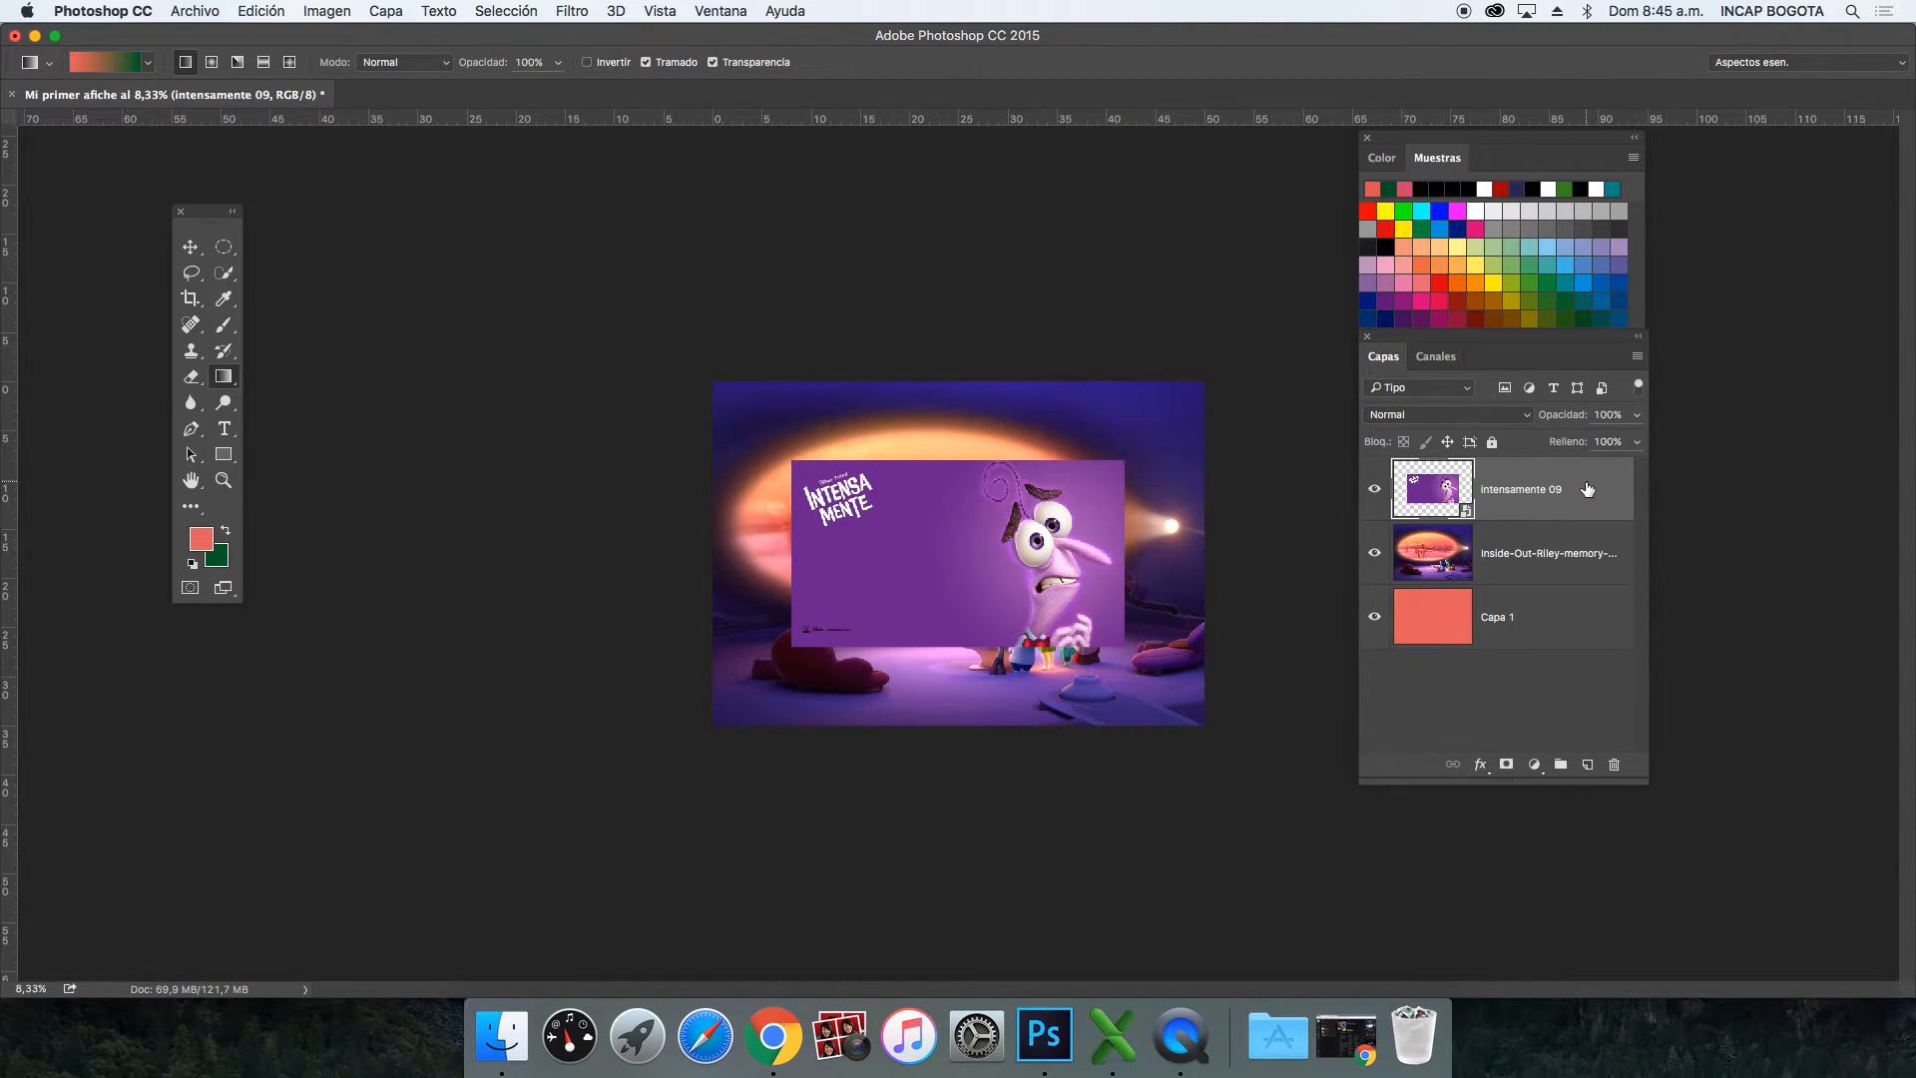
{"action": "right_click", "coordinate": [1587, 488]}
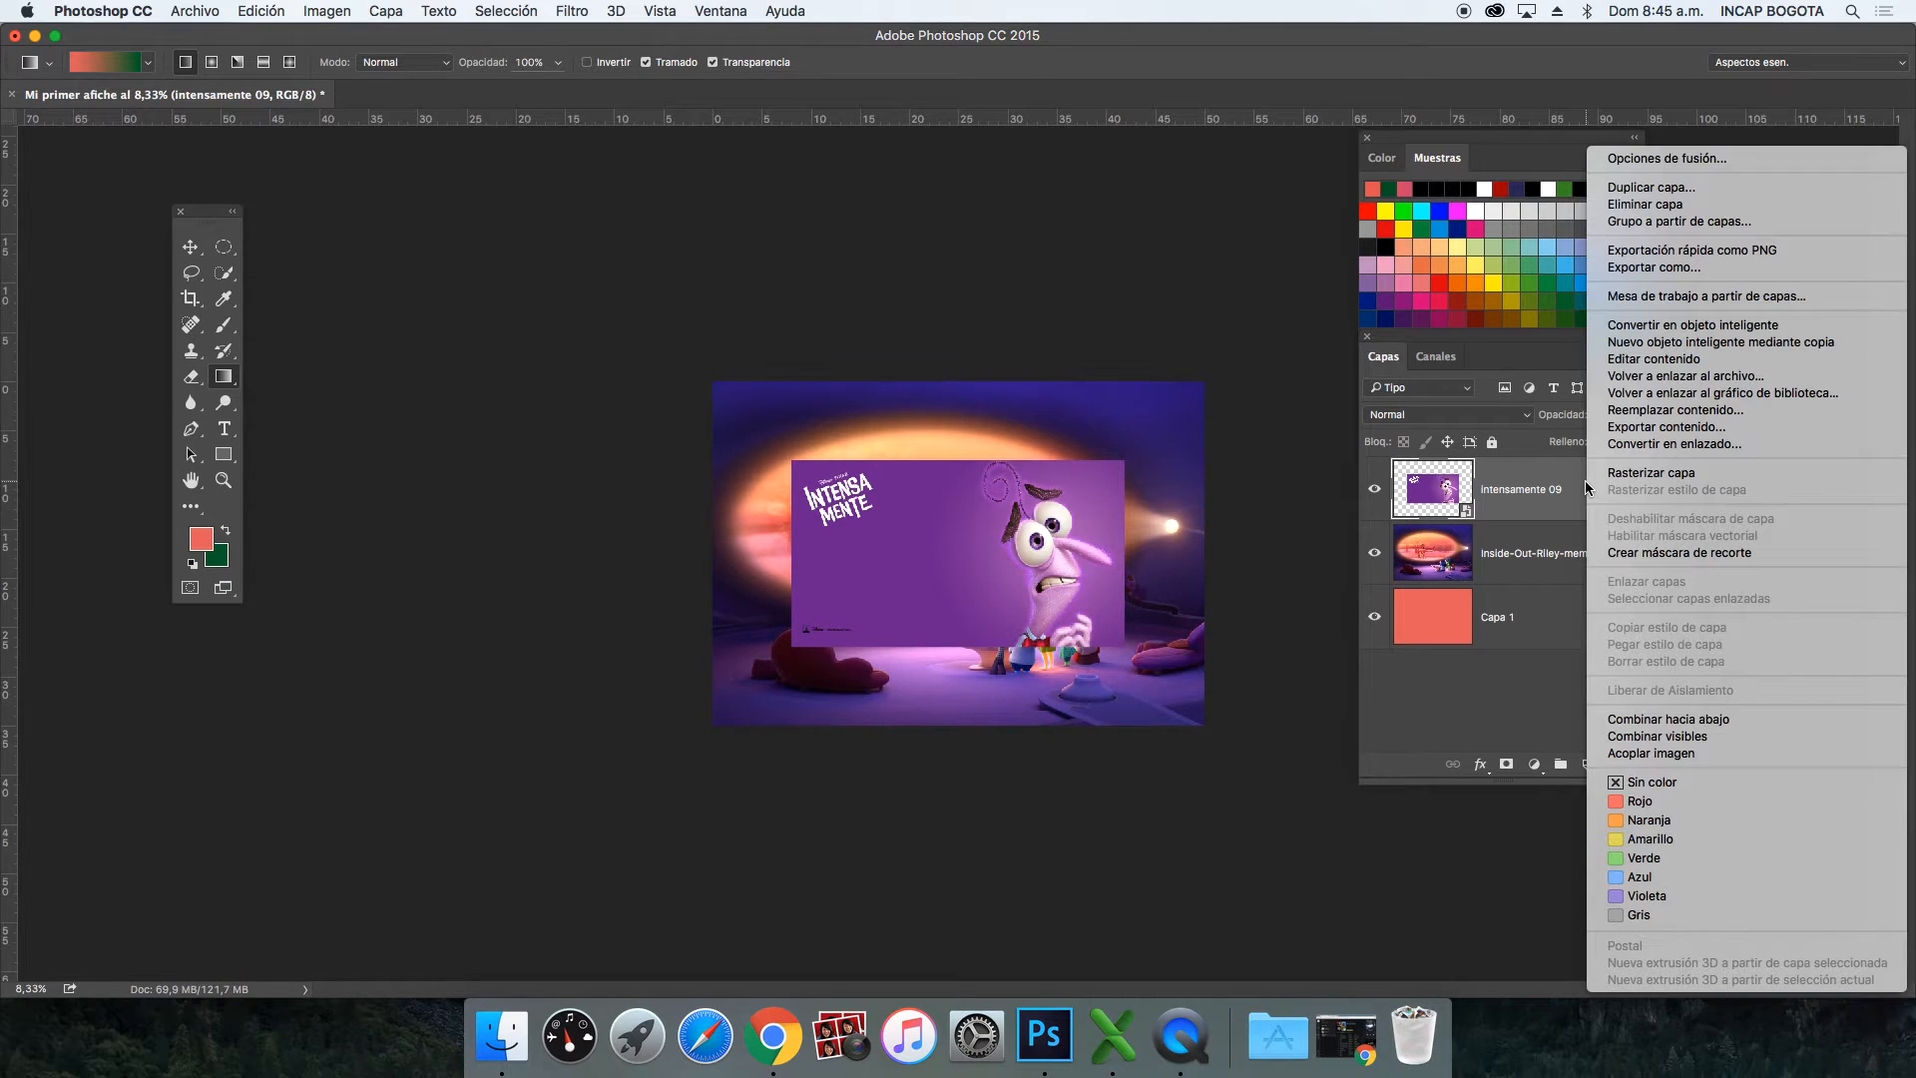
{"action": "left_click", "coordinate": [1614, 474]}
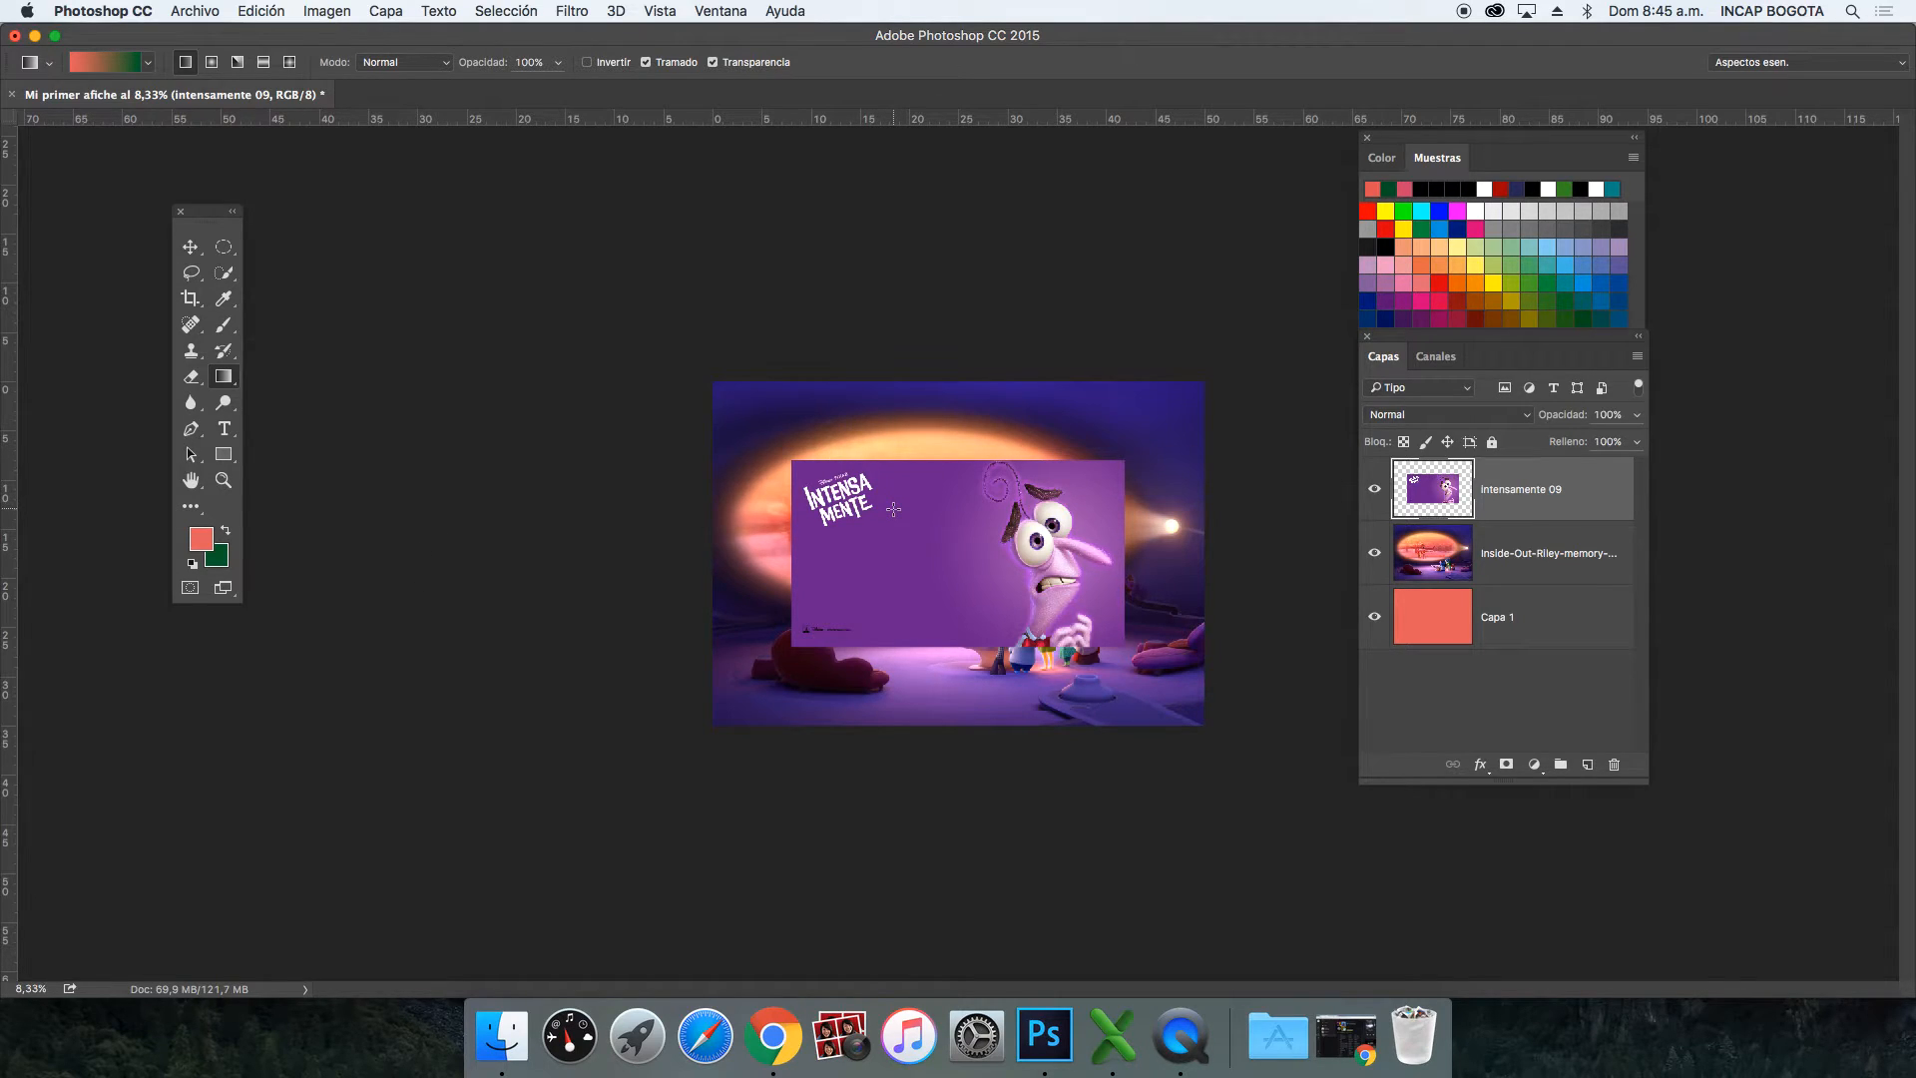
Step: Enlarge and reposition the intensamente 09 image with Free Transform so that it covers the poster canvas
{"action": "key", "text": "v"}
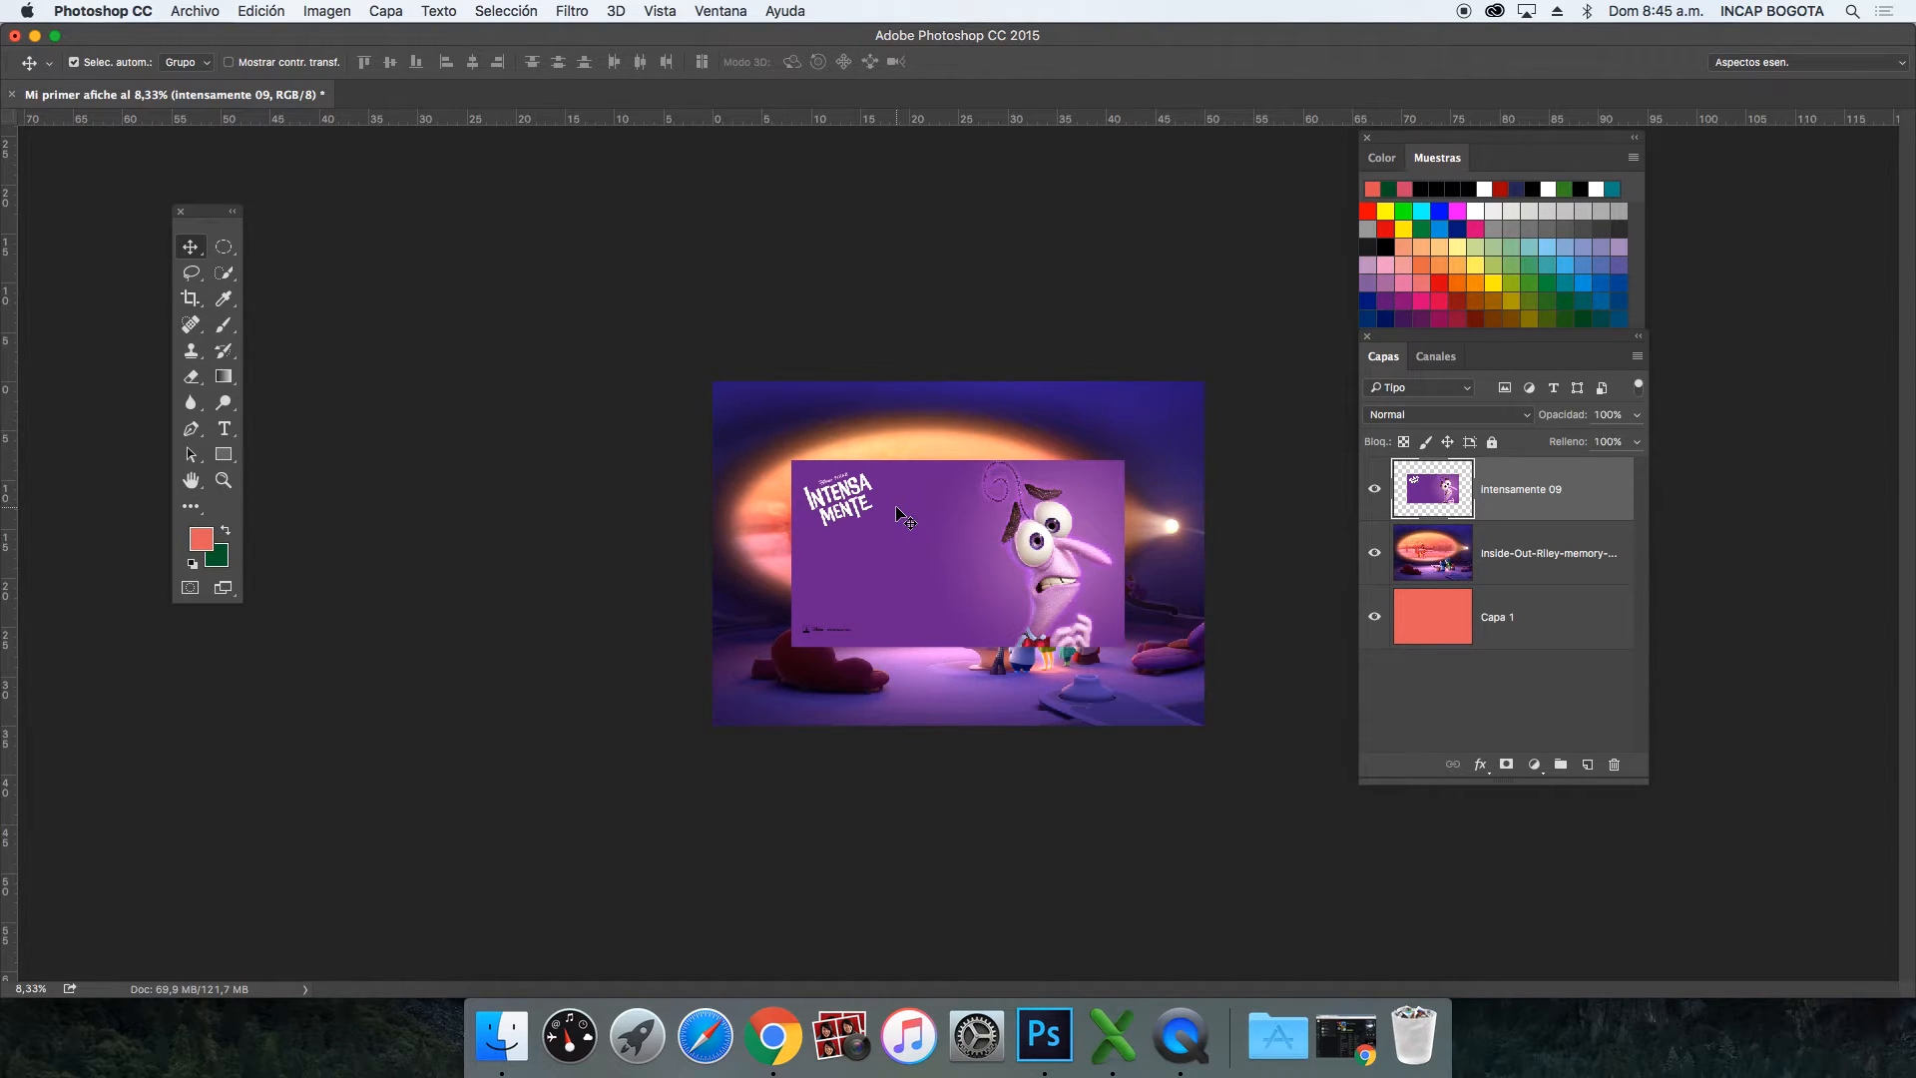
{"action": "key", "text": "super+t"}
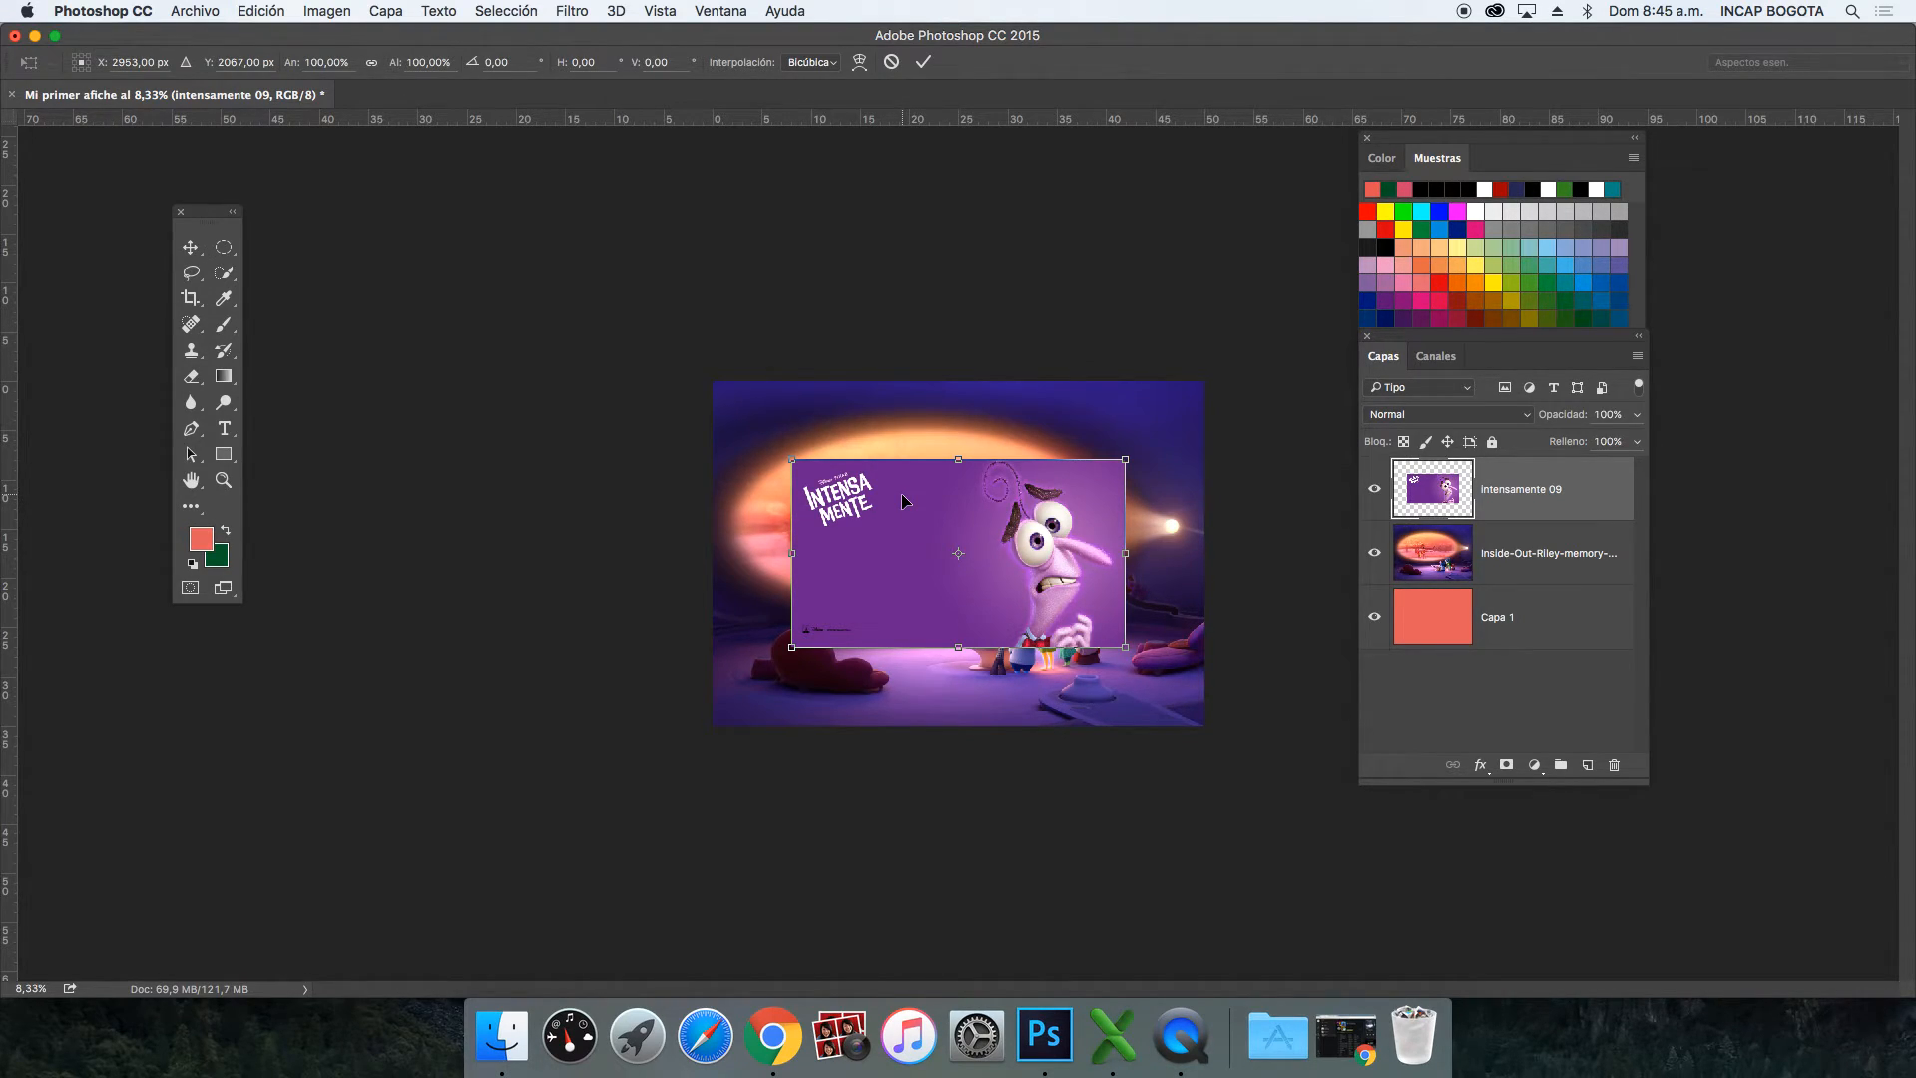
{"action": "left_click_drag", "start_coordinate": [1129, 462], "coordinate": [1281, 416]}
{"action": "left_click_drag", "start_coordinate": [808, 542], "coordinate": [850, 519]}
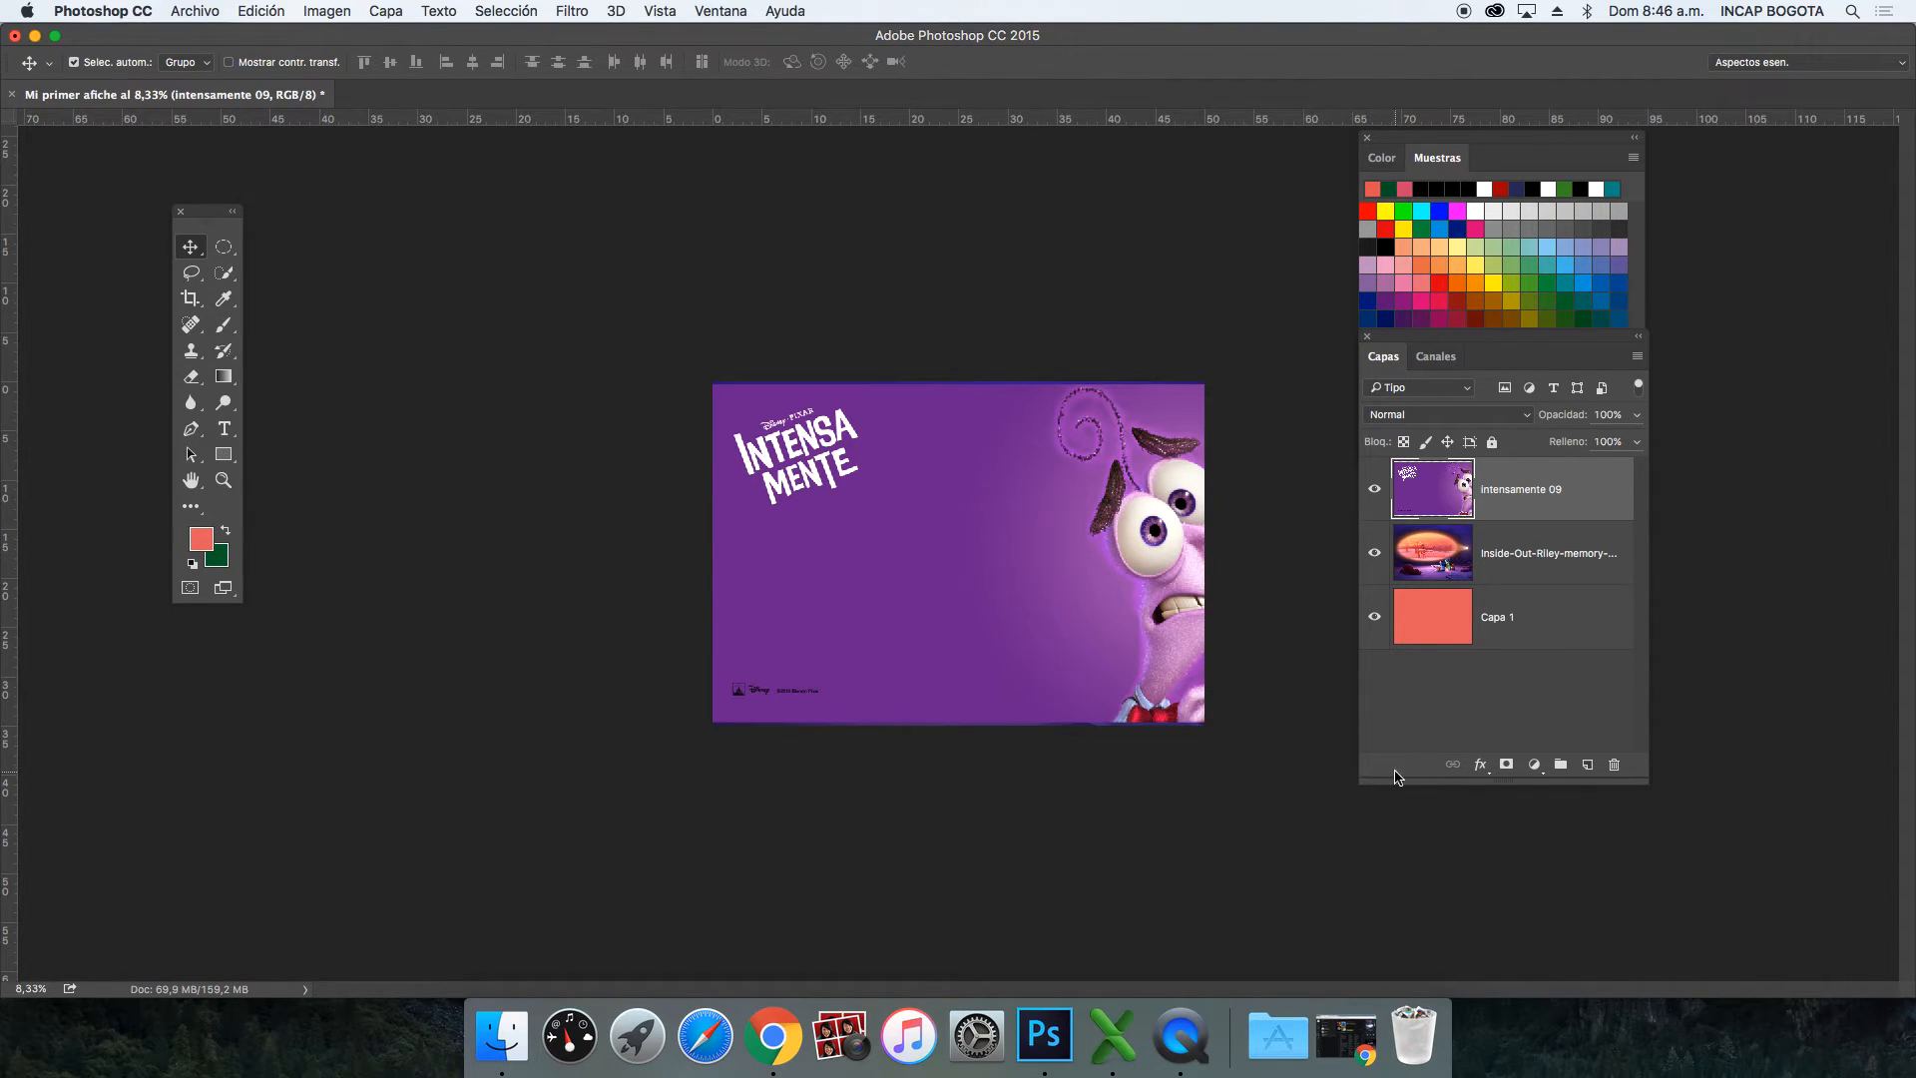
Step: Add a layer mask to the intensamente 09 layer and activate the Gradient tool with the mask targeted
{"action": "left_click", "coordinate": [1506, 766]}
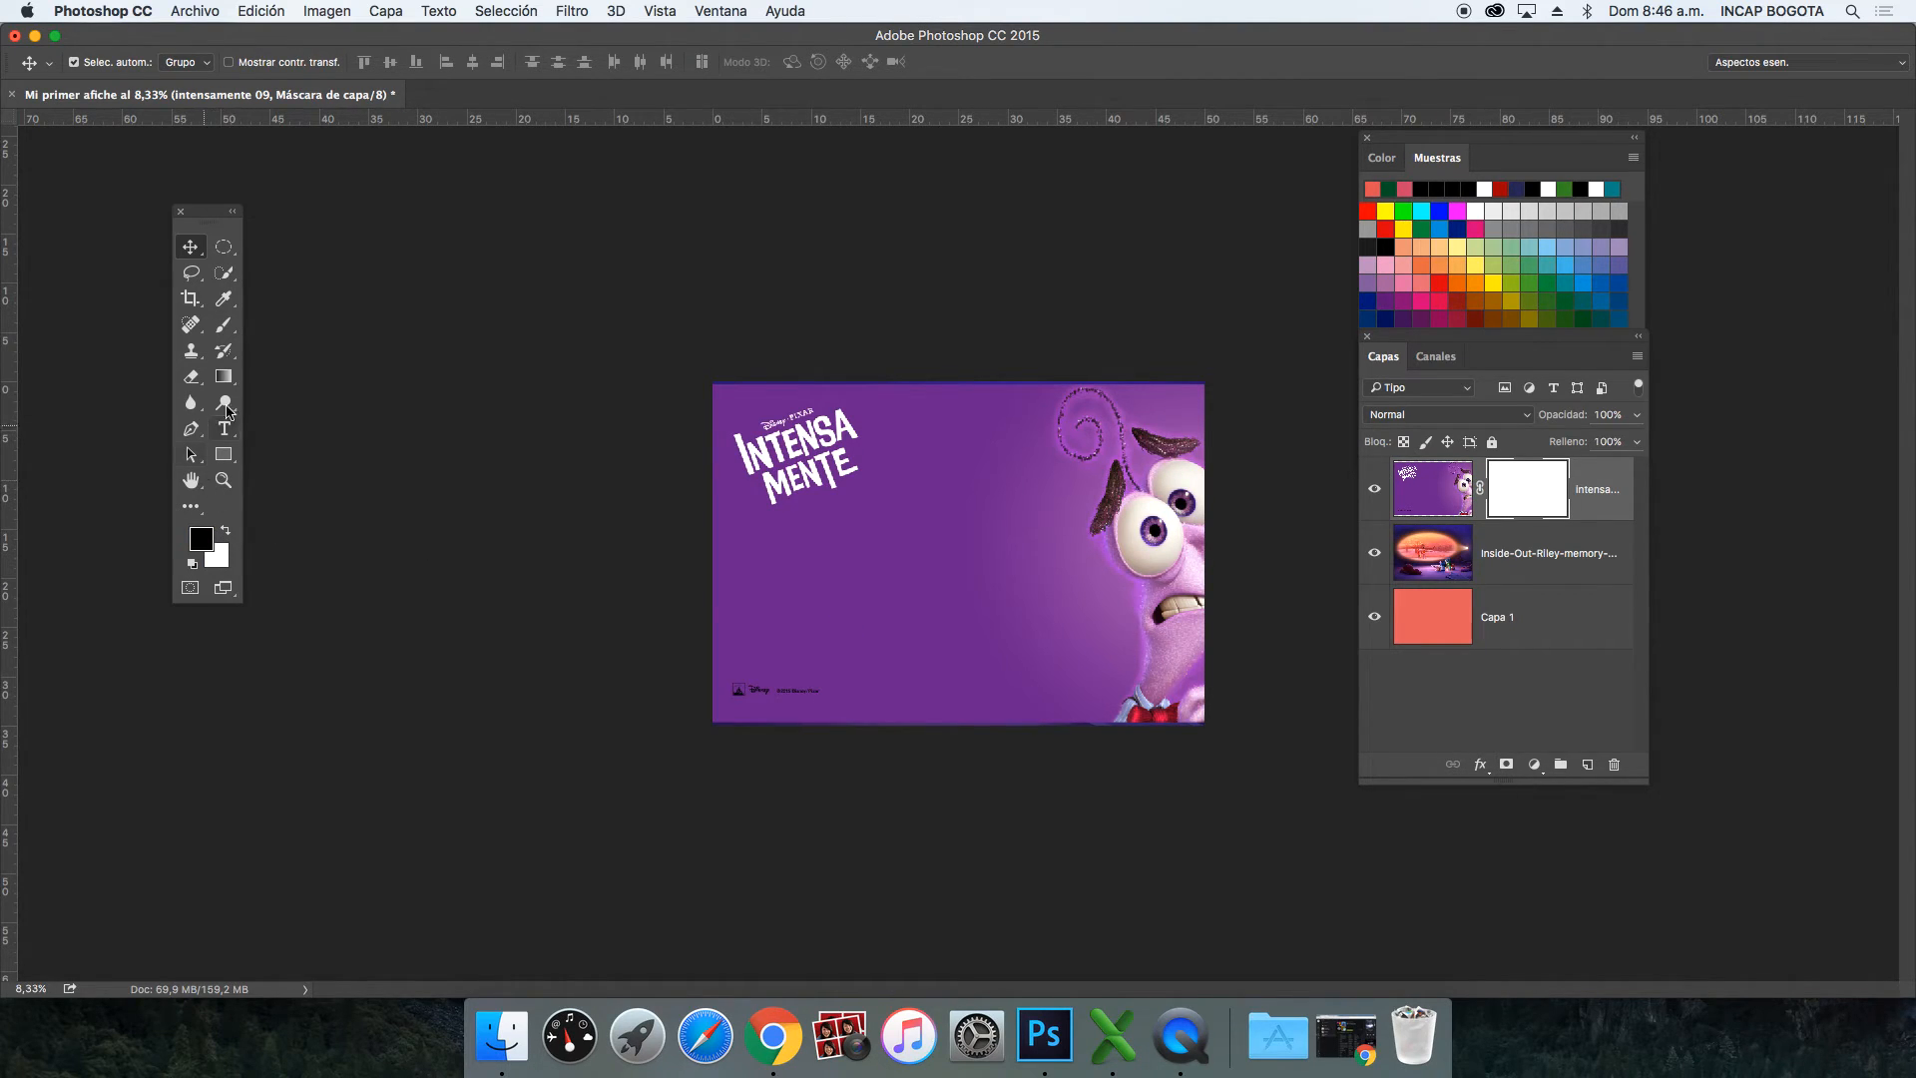
{"action": "left_click", "coordinate": [1452, 489]}
{"action": "left_click", "coordinate": [1525, 492]}
{"action": "left_click", "coordinate": [221, 385]}
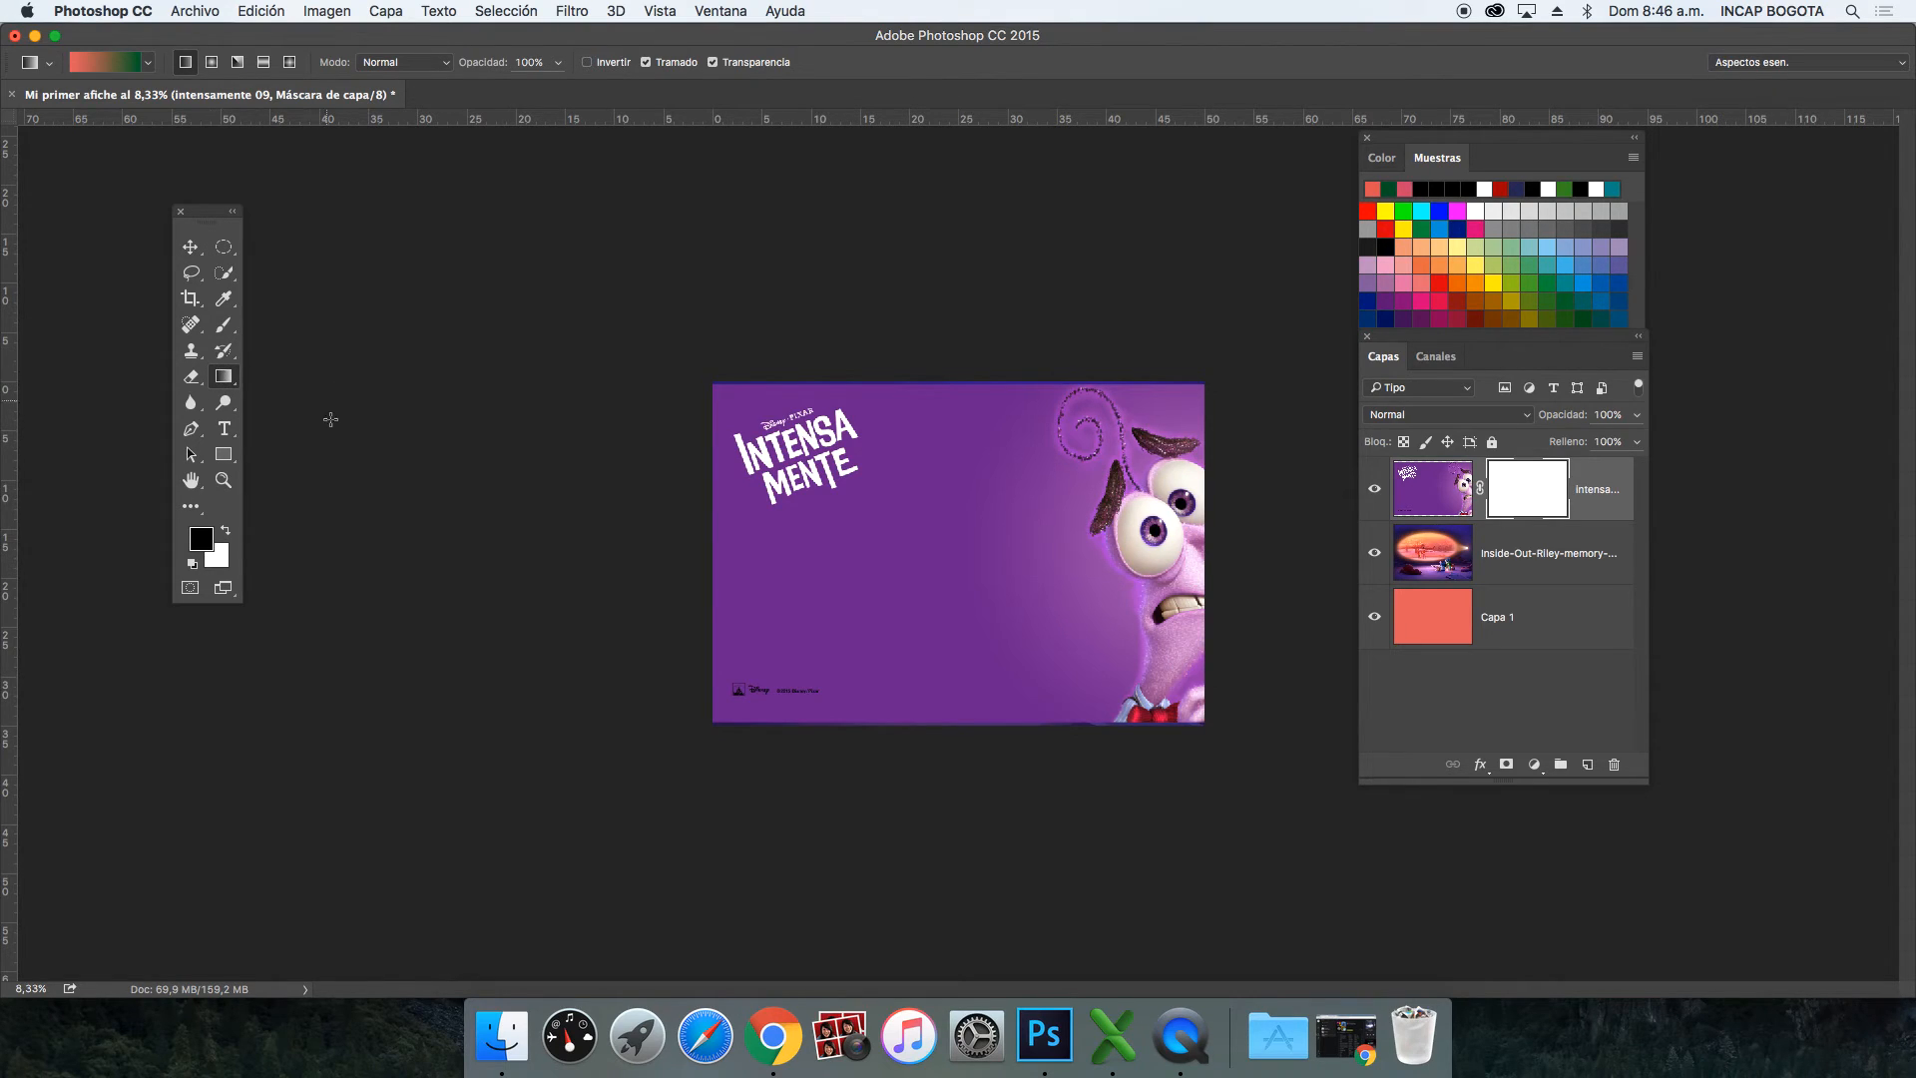
Step: Choose the first gradient preset, running from the black foreground to the white background colour
{"action": "right_click", "coordinate": [774, 494]}
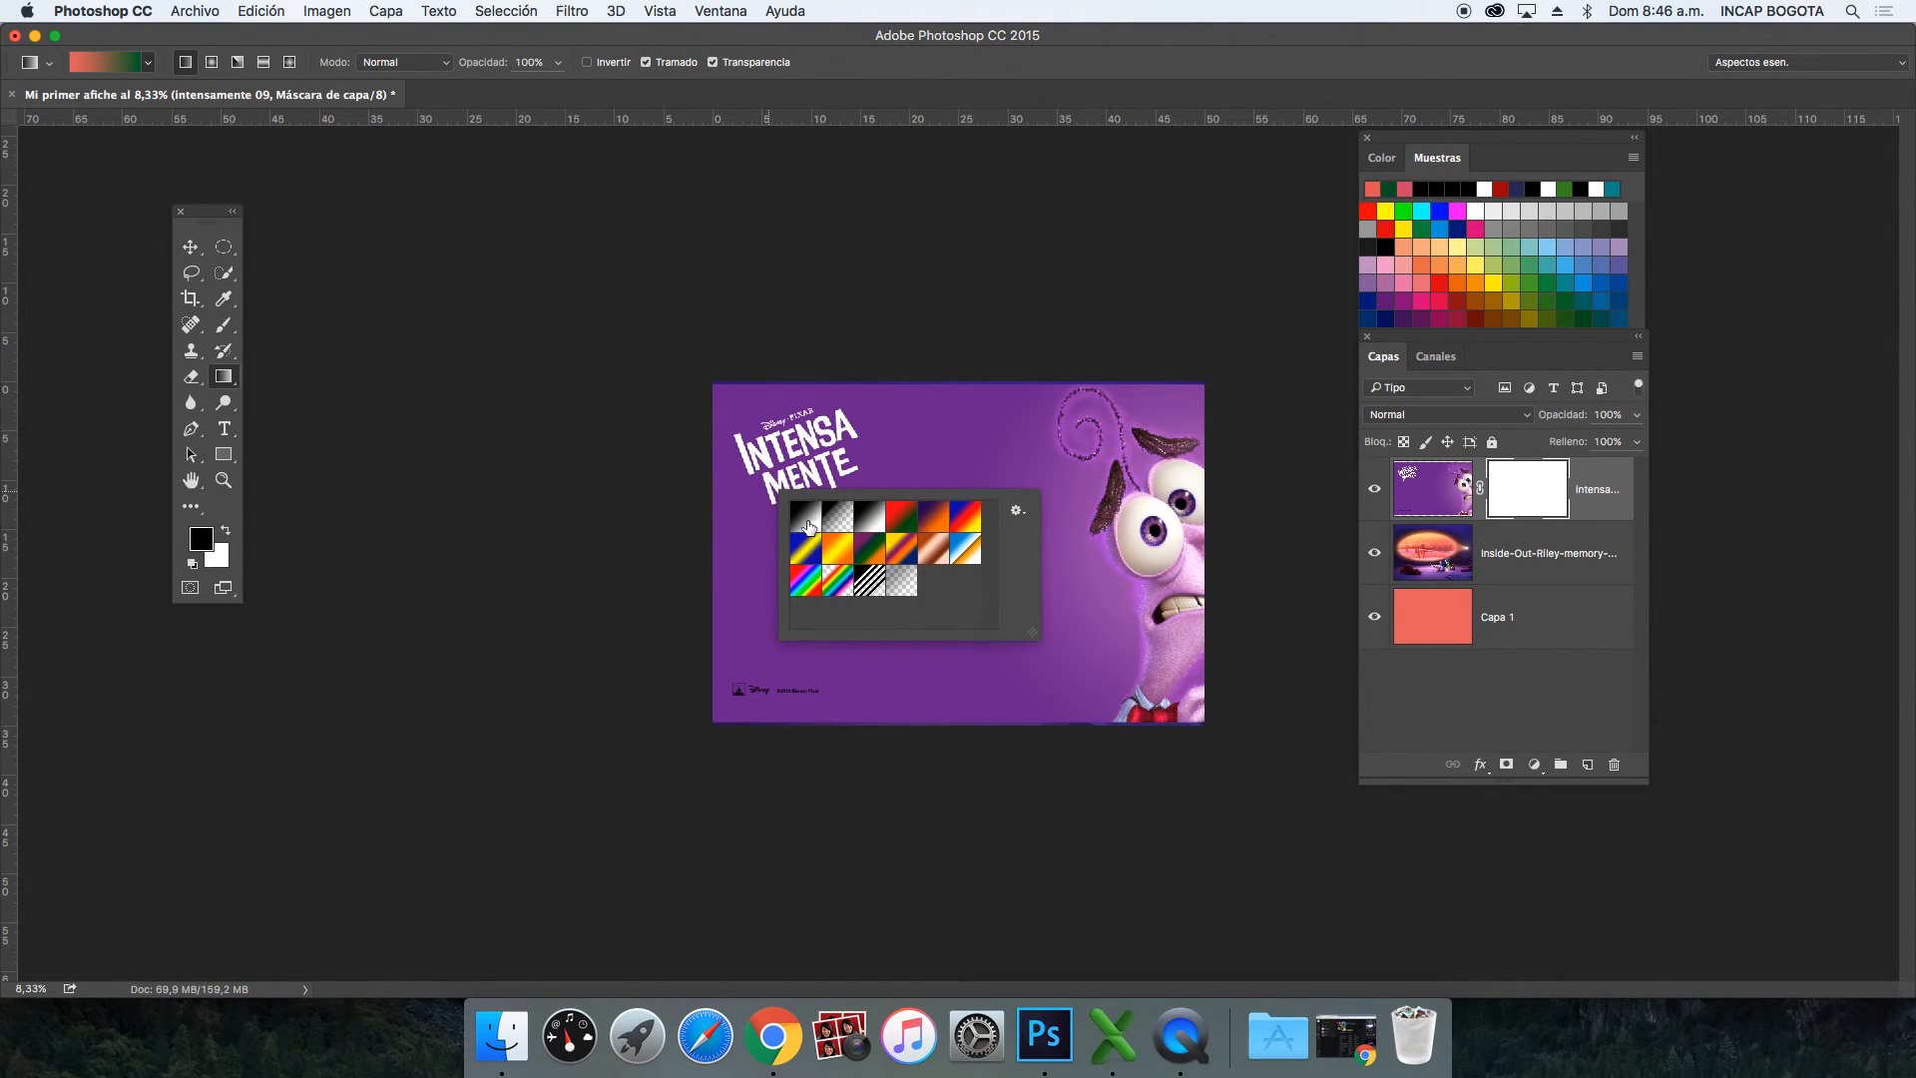
{"action": "left_click", "coordinate": [824, 67]}
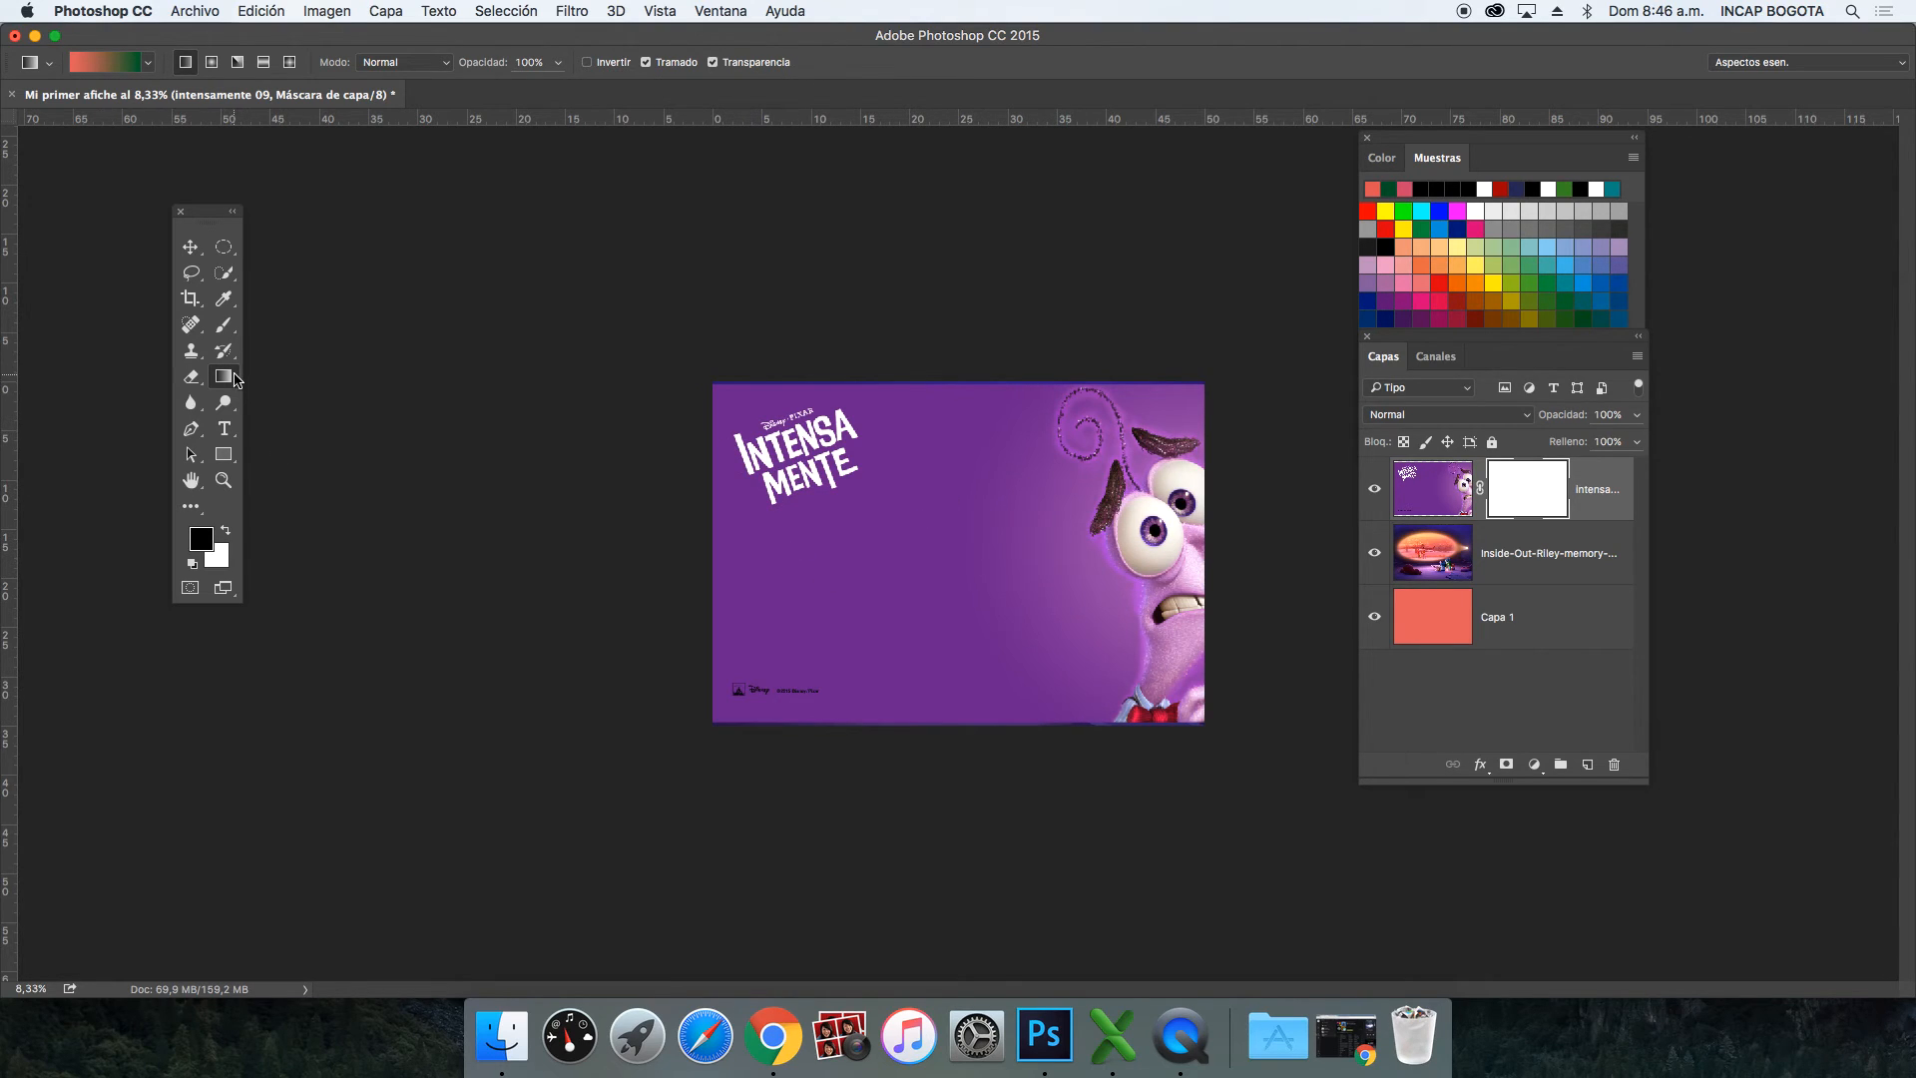
{"action": "right_click", "coordinate": [895, 513]}
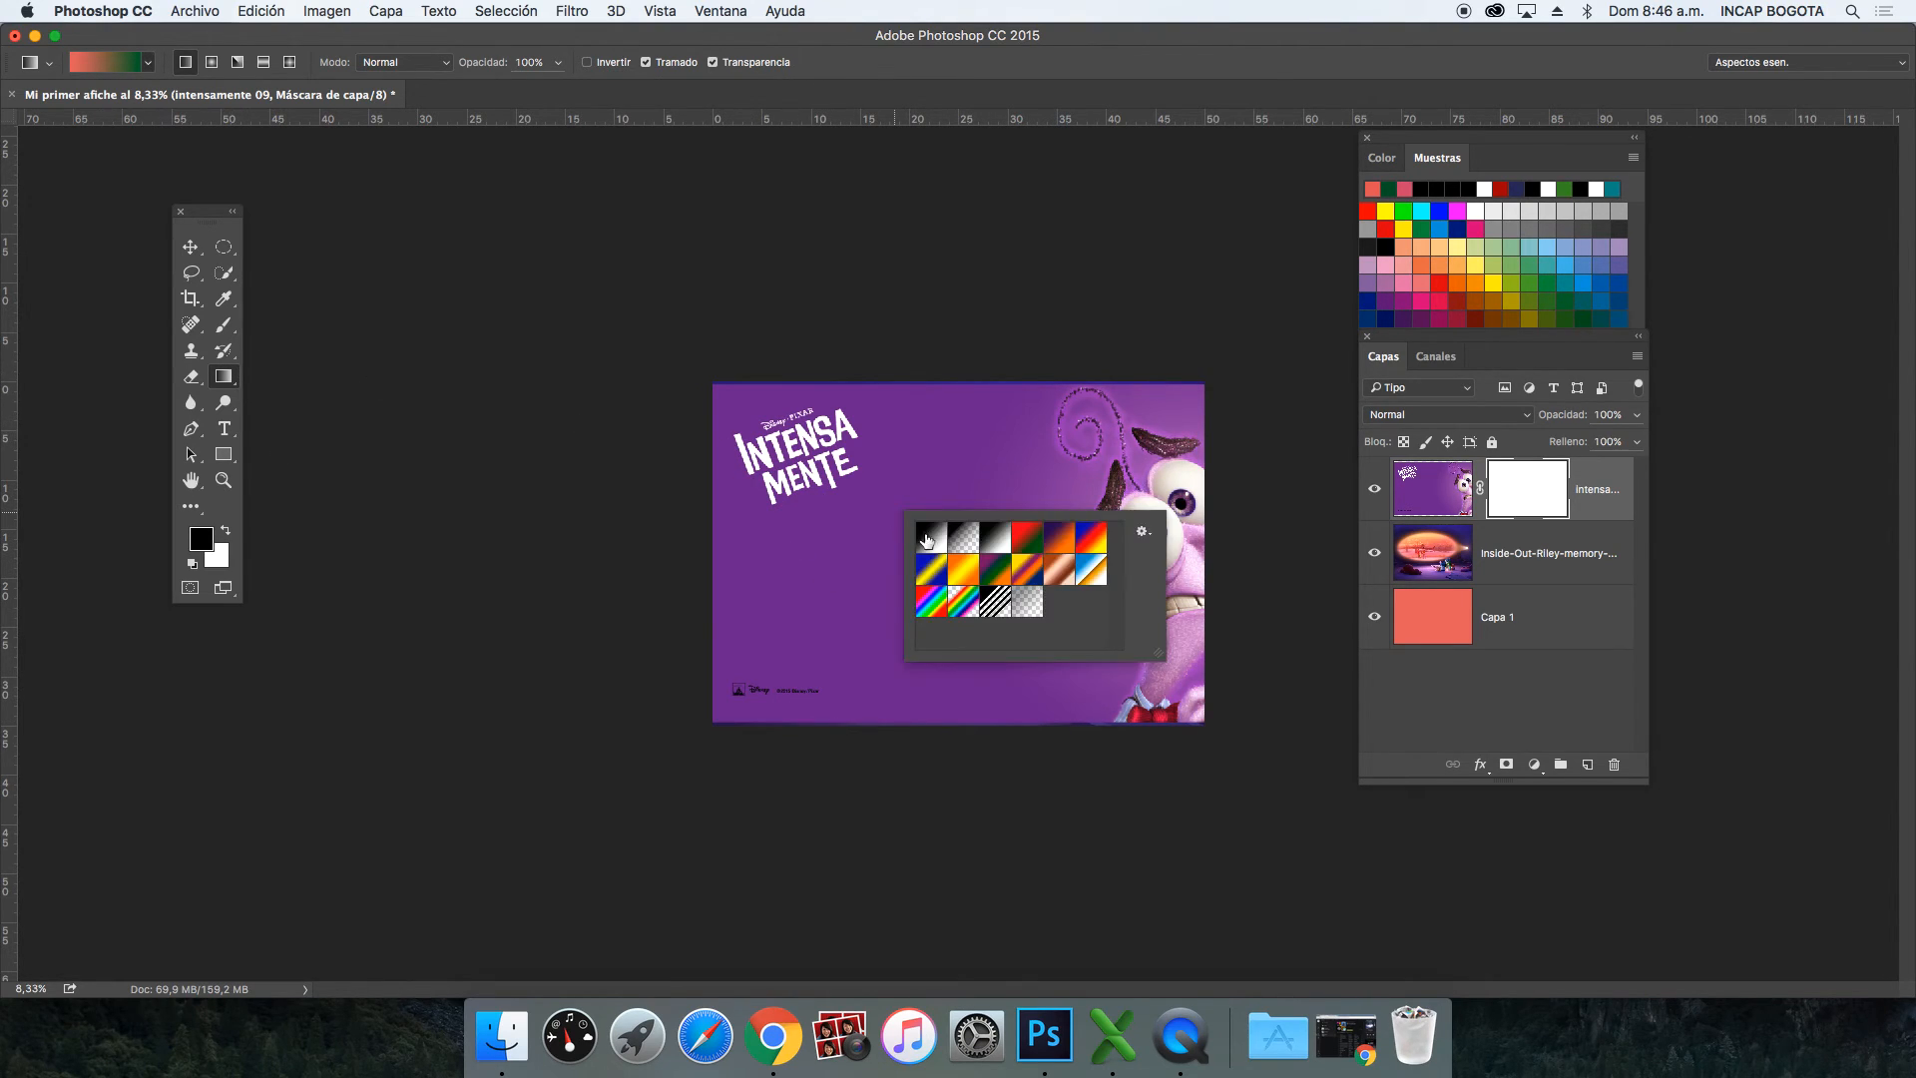
{"action": "left_click", "coordinate": [931, 537]}
Step: Draw horizontal gradients on the mask until the layer's right side fades into the memory scene, and toggle the layer's visibility to compare
{"action": "left_click_drag", "start_coordinate": [803, 544], "coordinate": [887, 530]}
{"action": "left_click_drag", "start_coordinate": [1159, 532], "coordinate": [966, 544]}
{"action": "left_click_drag", "start_coordinate": [1168, 577], "coordinate": [979, 578]}
{"action": "left_click_drag", "start_coordinate": [826, 593], "coordinate": [802, 603]}
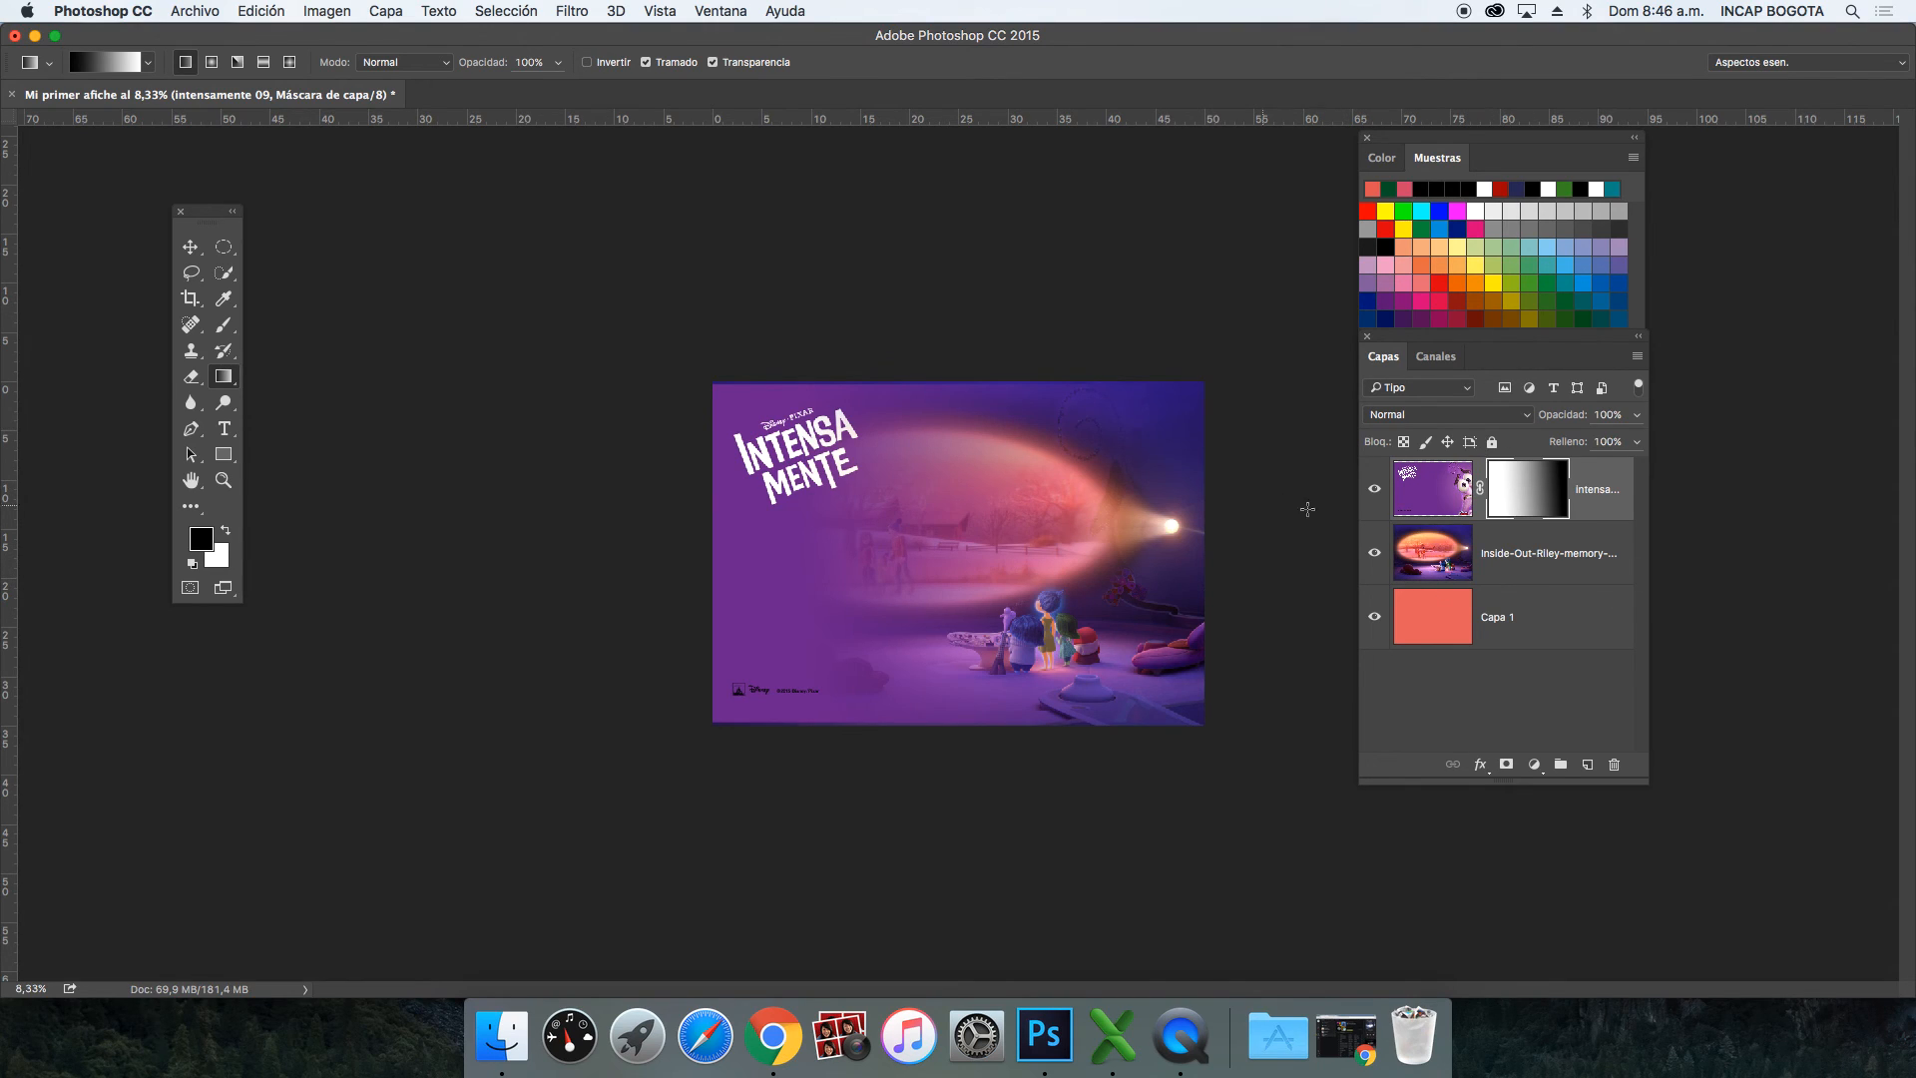
{"action": "left_click", "coordinate": [1376, 489]}
{"action": "left_click", "coordinate": [1375, 489]}
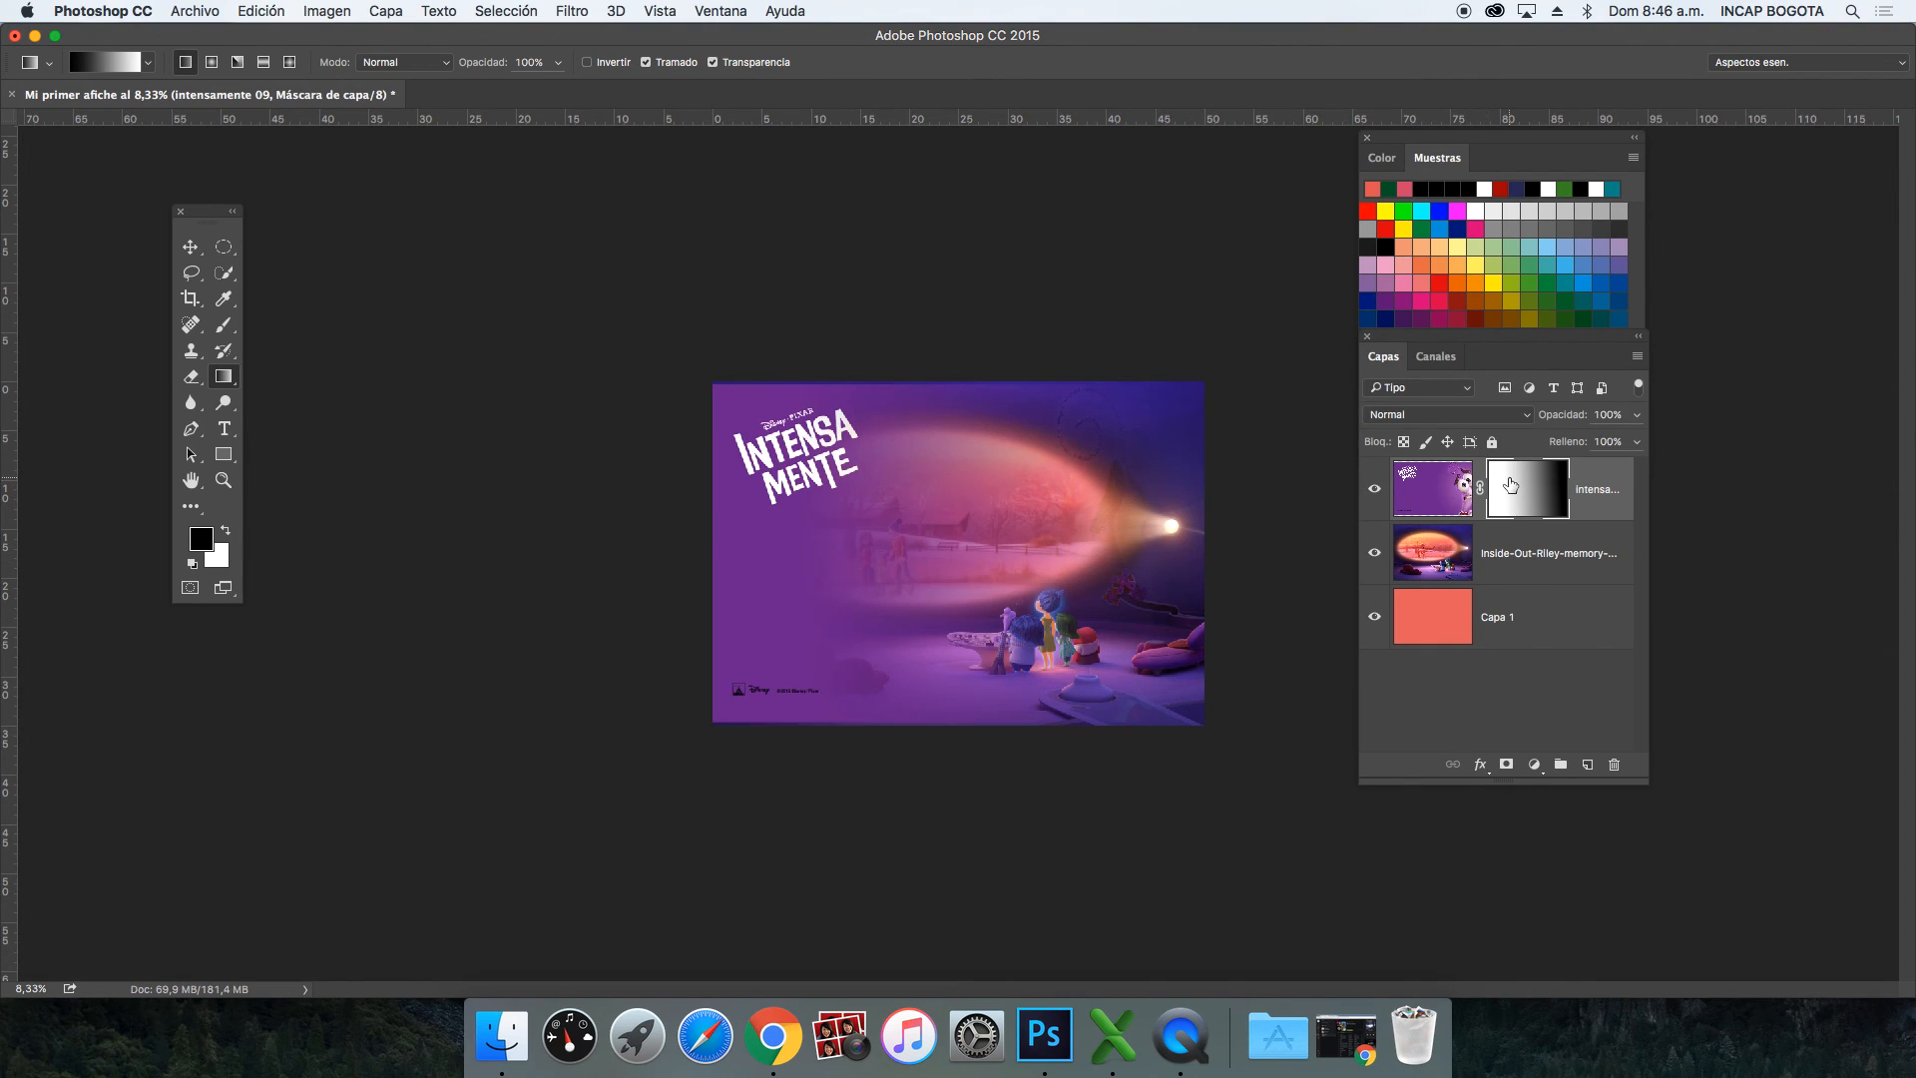